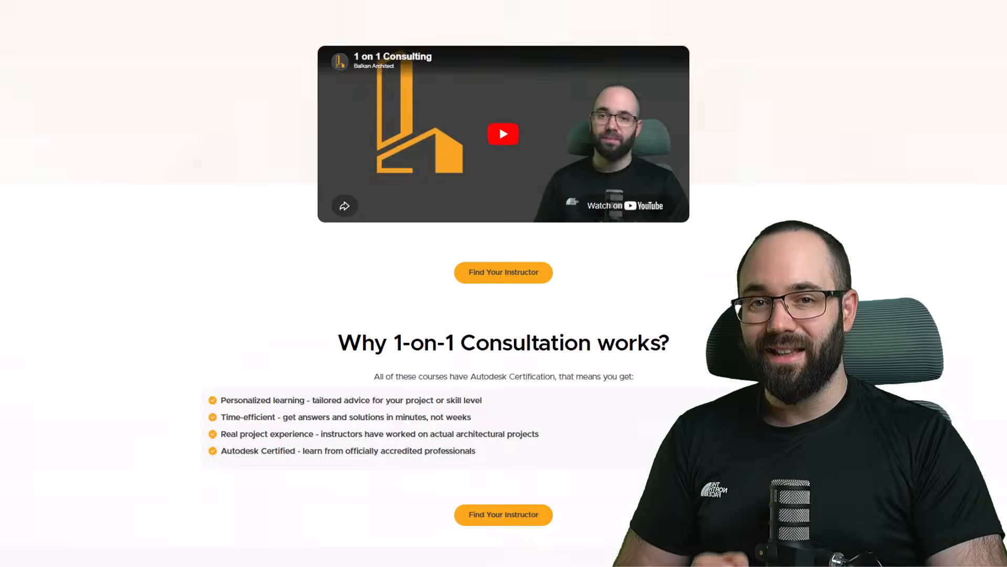
pyautogui.scroll(-10, 503, 283)
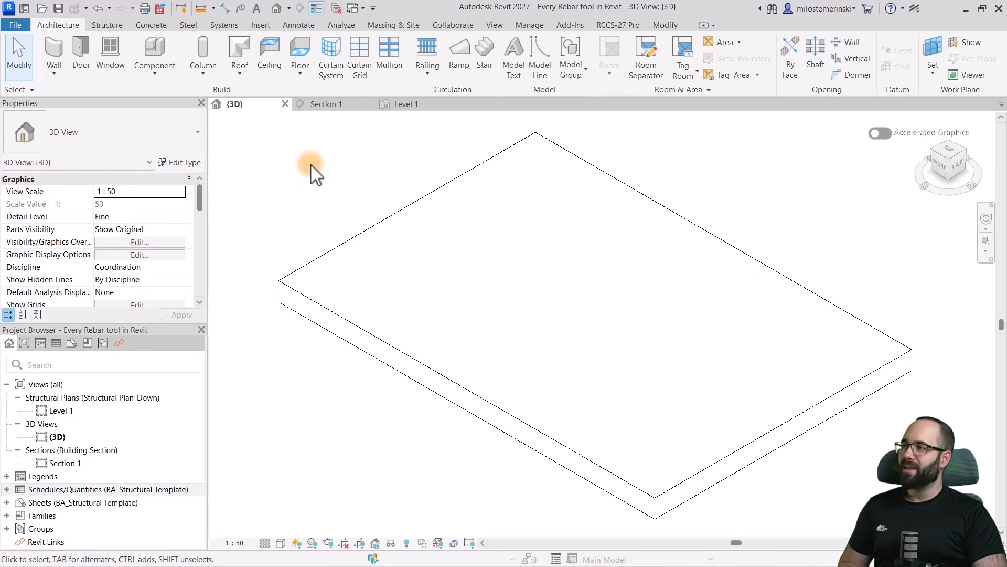
pyautogui.click(146, 27)
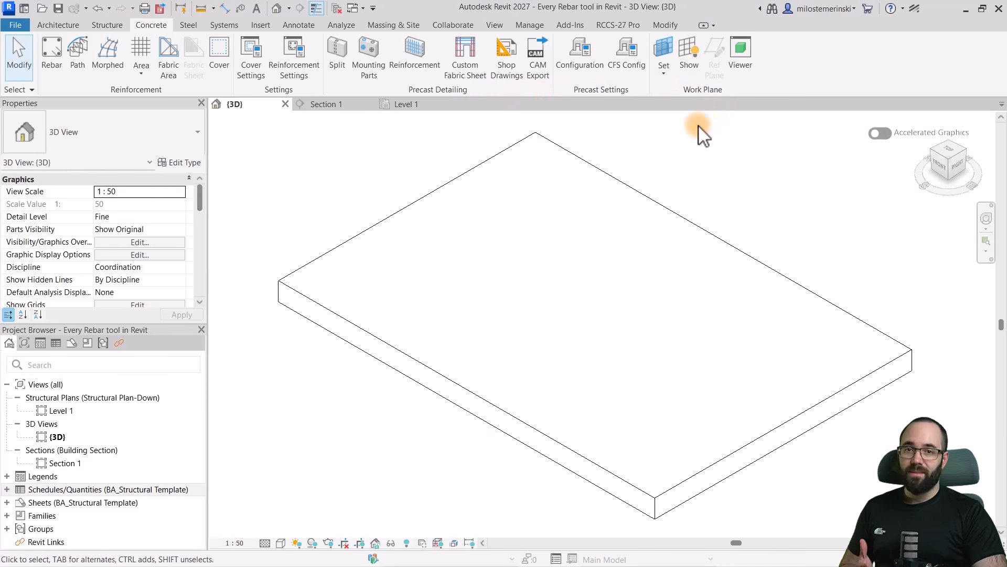
pyautogui.click(70, 25)
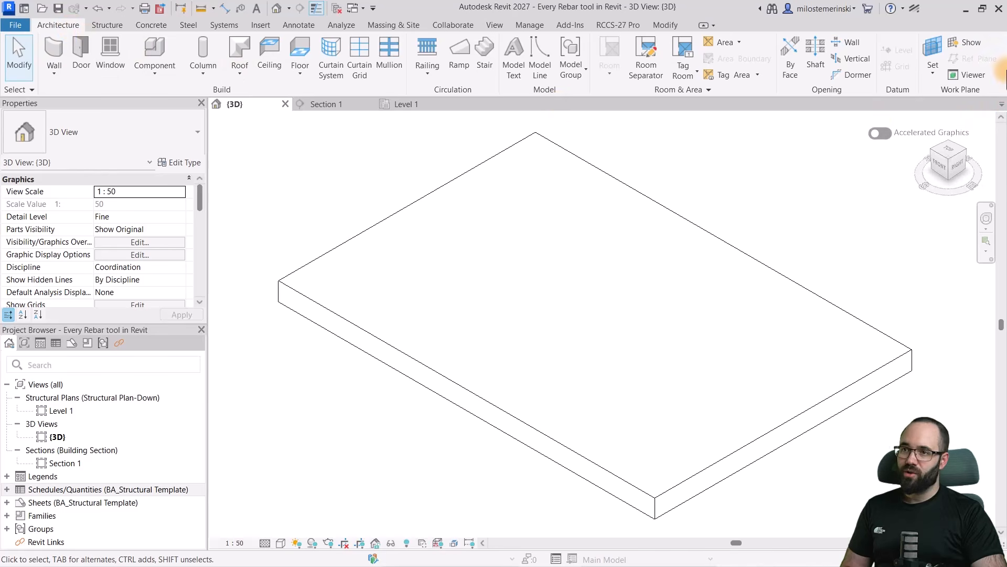
pyautogui.click(108, 25)
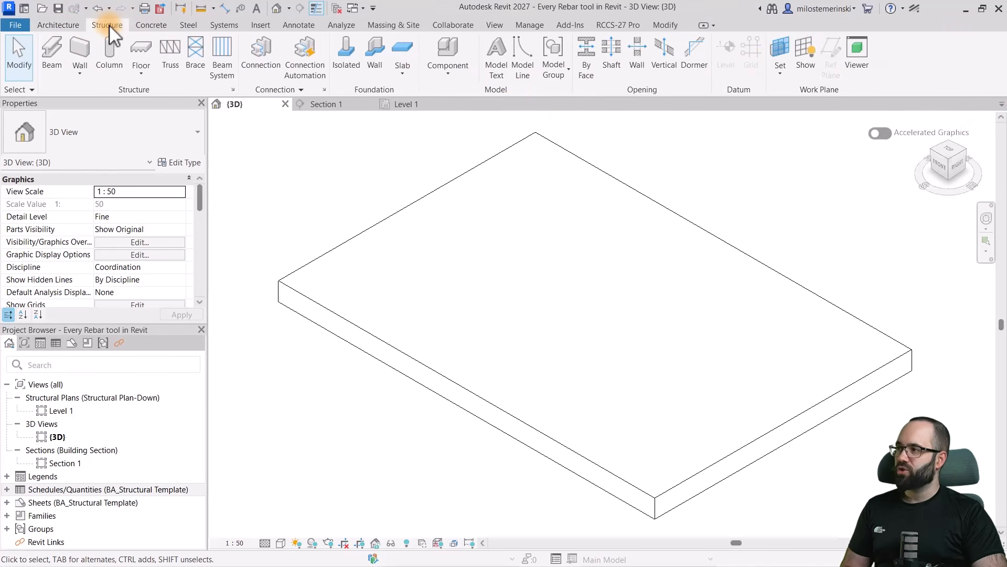
pyautogui.click(147, 25)
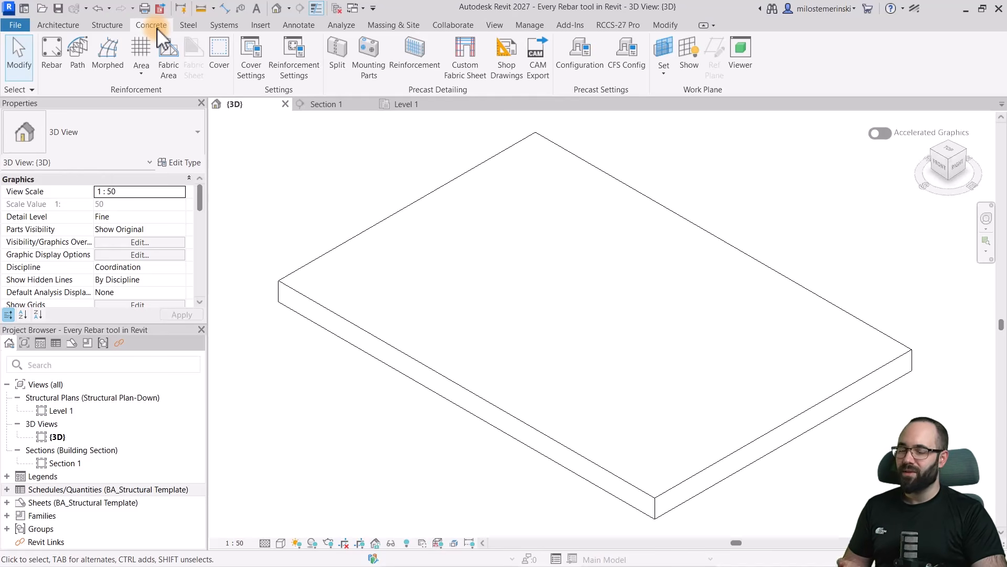
pyautogui.click(114, 26)
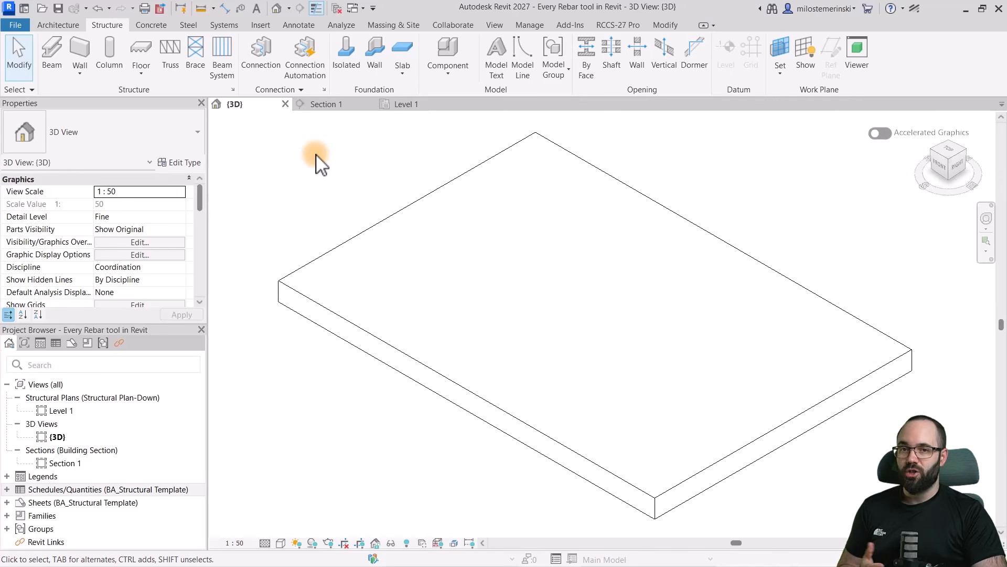
pyautogui.click(145, 26)
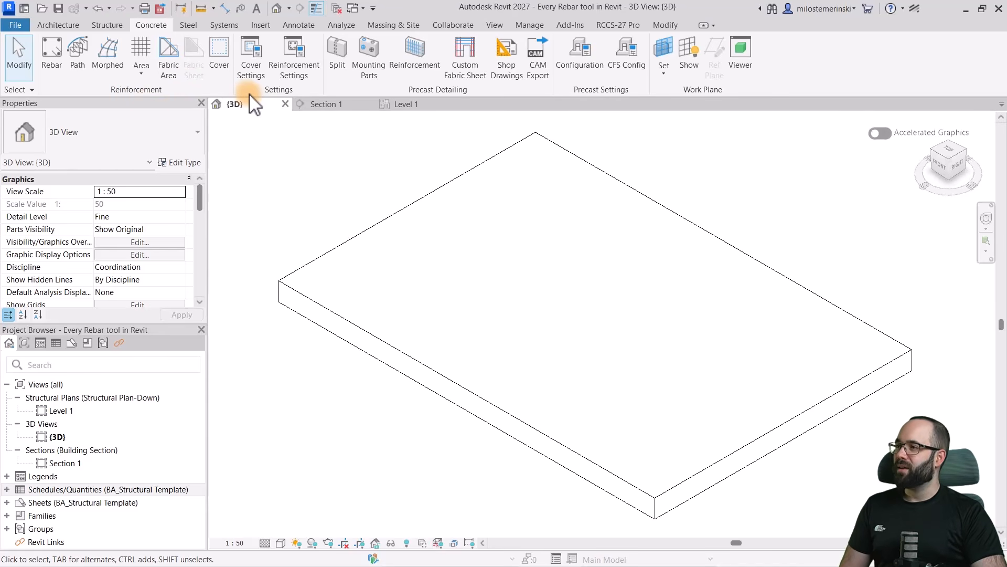
# Check the general reinforcement settings without changing them, and delete the L-shaped rebar from the slab in Section 1.
pyautogui.click(298, 72)
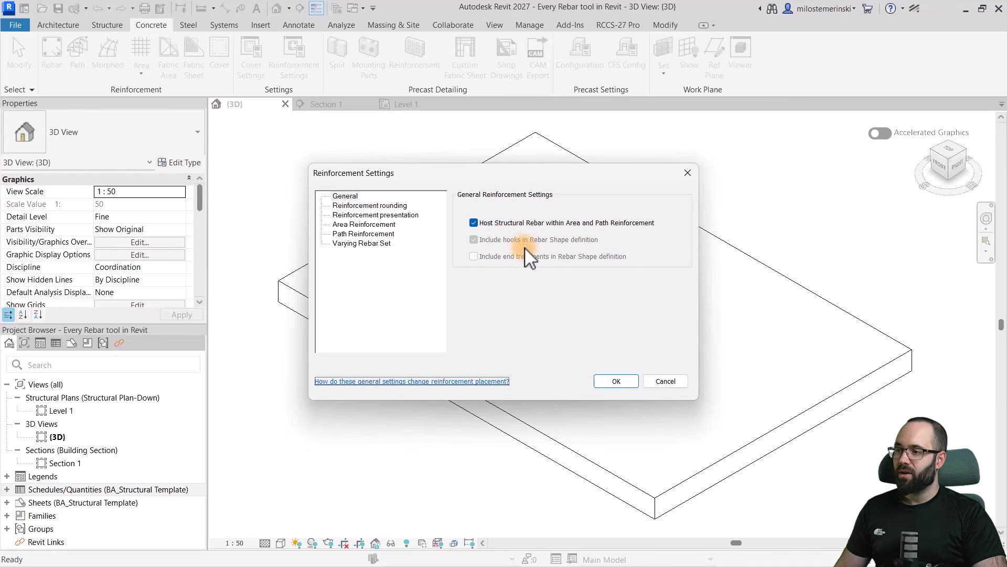
pyautogui.click(667, 380)
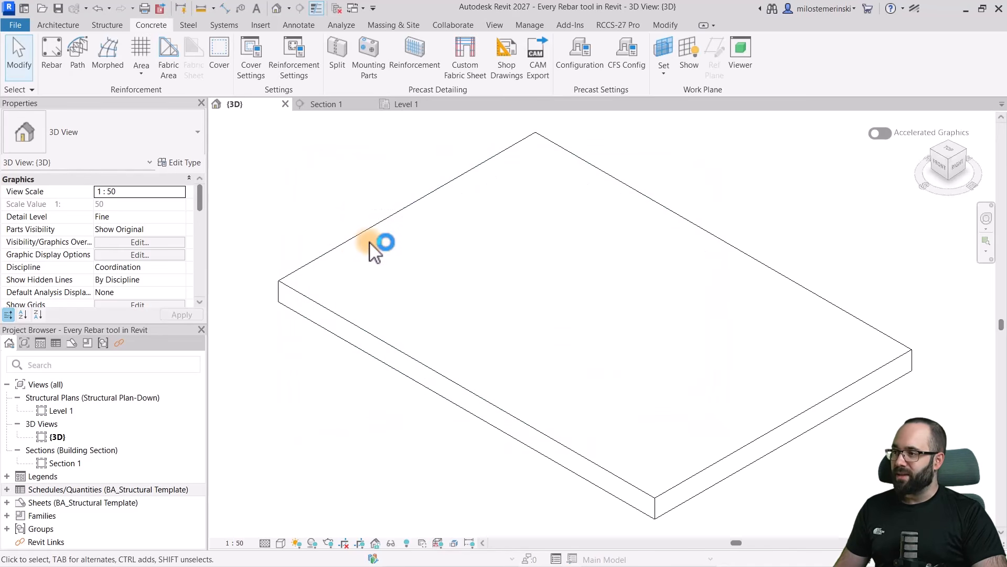
pyautogui.click(341, 105)
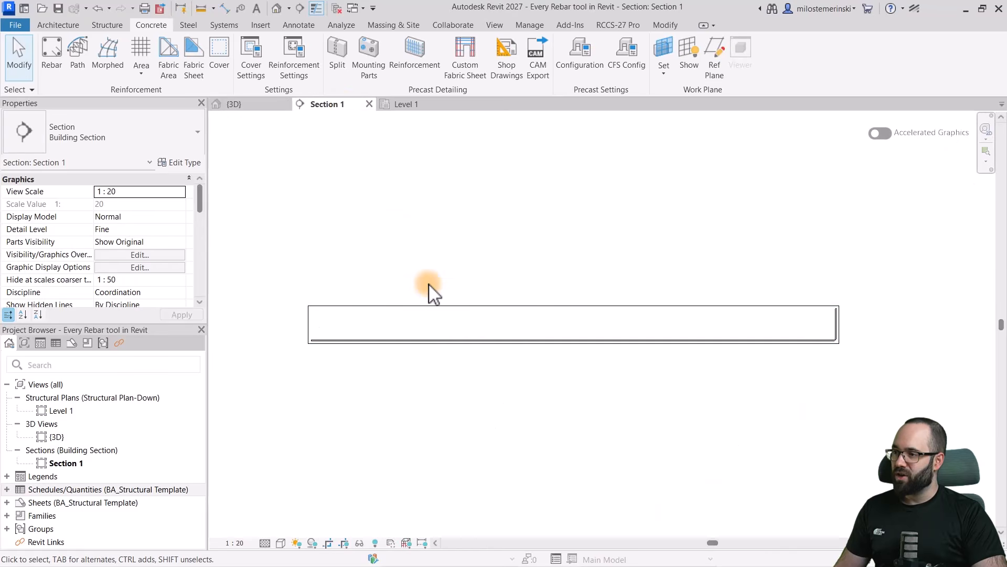
pyautogui.click(437, 340)
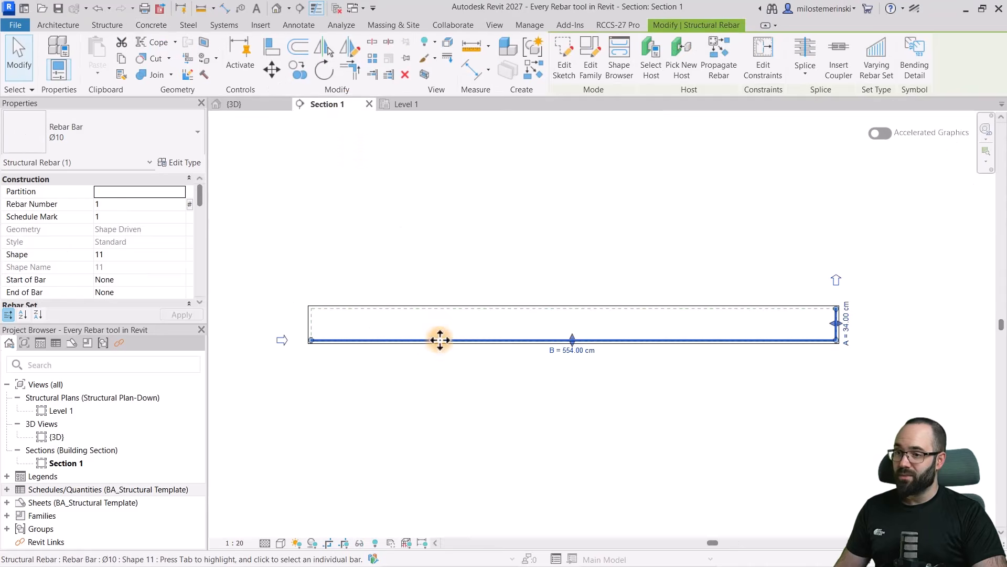
pyautogui.click(472, 302)
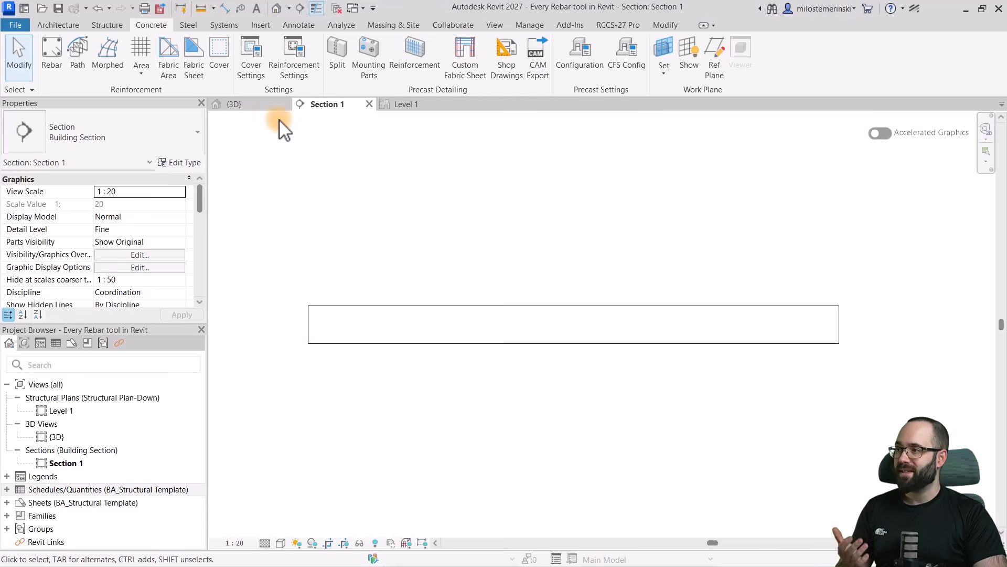
# Return to the 3D view and examine the General and Reinforcement rounding pages of the reinforcement settings.
pyautogui.click(268, 107)
pyautogui.click(307, 74)
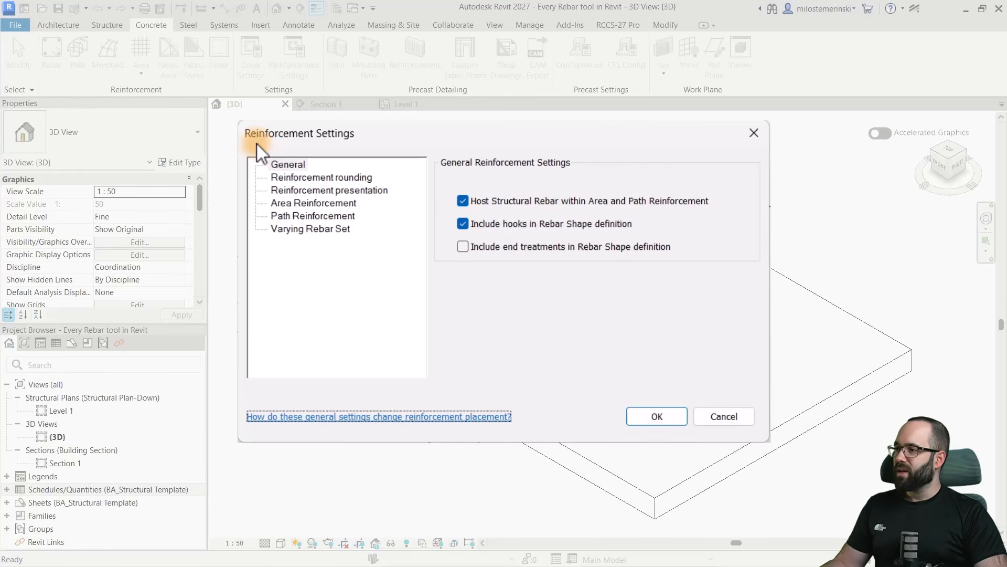
pyautogui.click(292, 164)
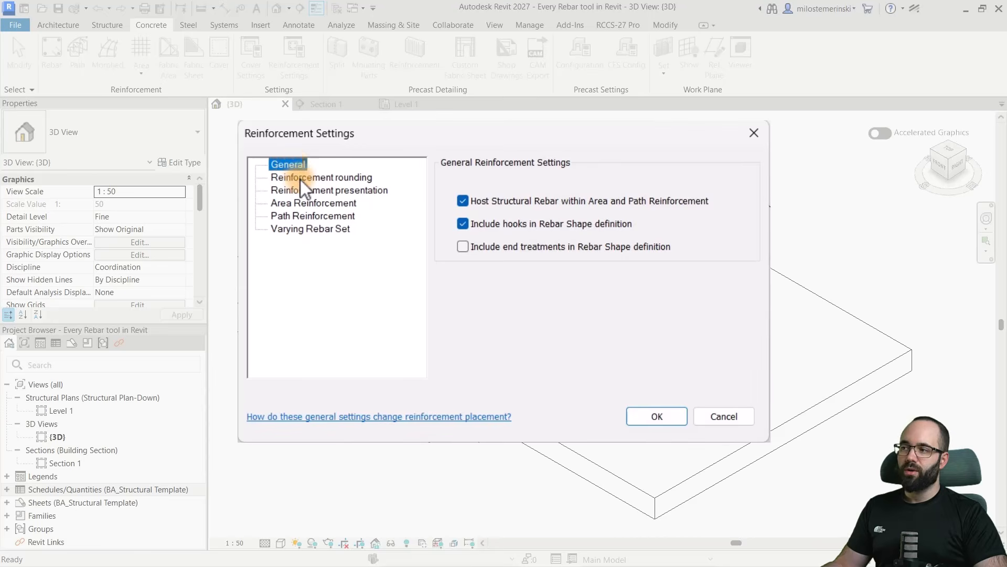
pyautogui.click(300, 178)
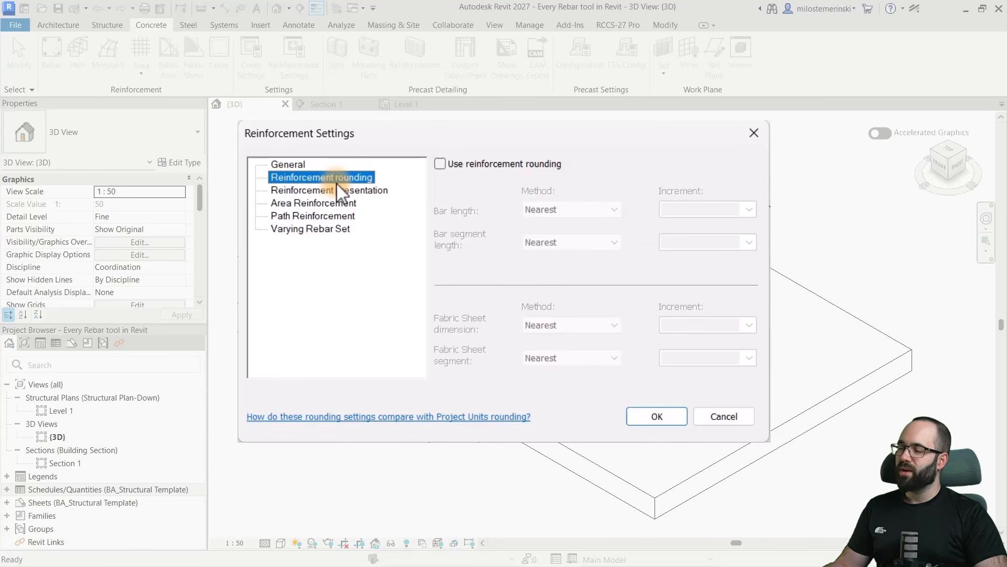
# Try out reinforcement rounding, review the increment choices for bar length and bar segment length, and disable rounding again.
pyautogui.click(439, 164)
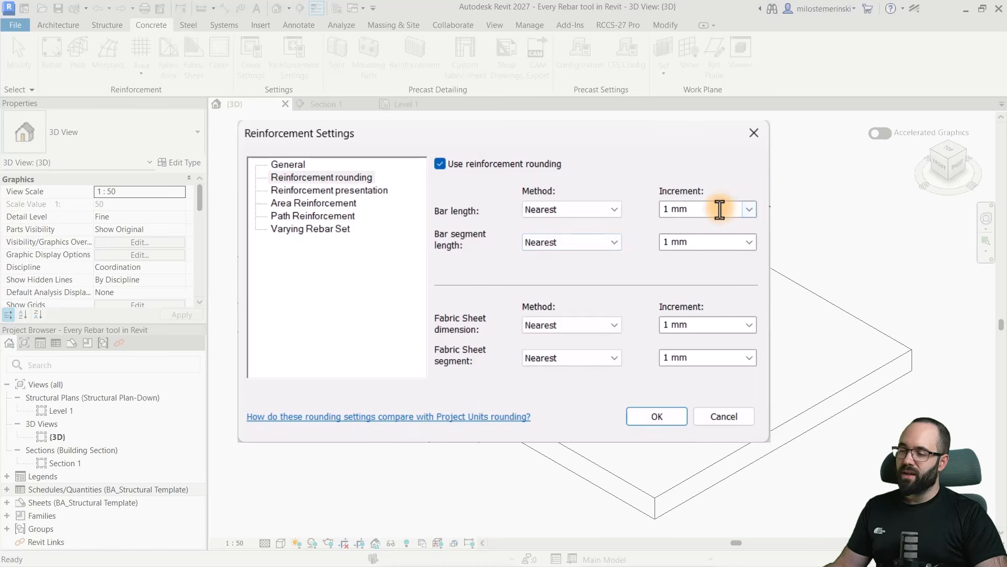
pyautogui.click(750, 209)
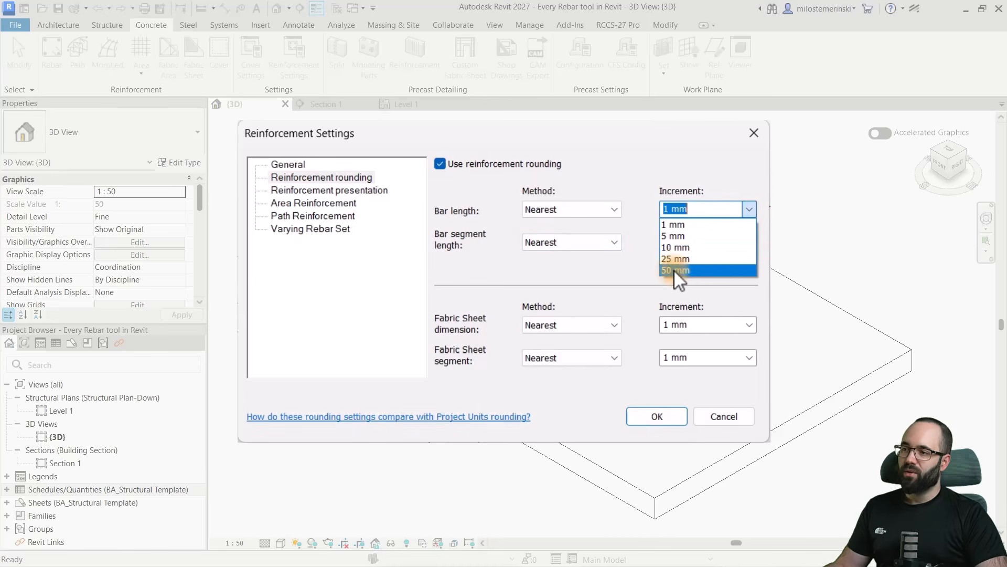
pyautogui.click(615, 271)
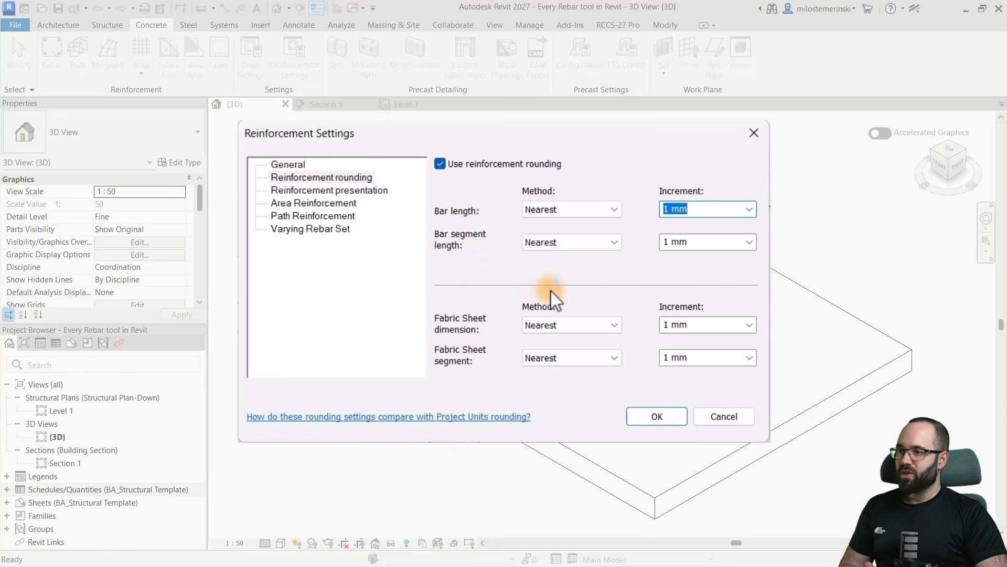
pyautogui.click(754, 244)
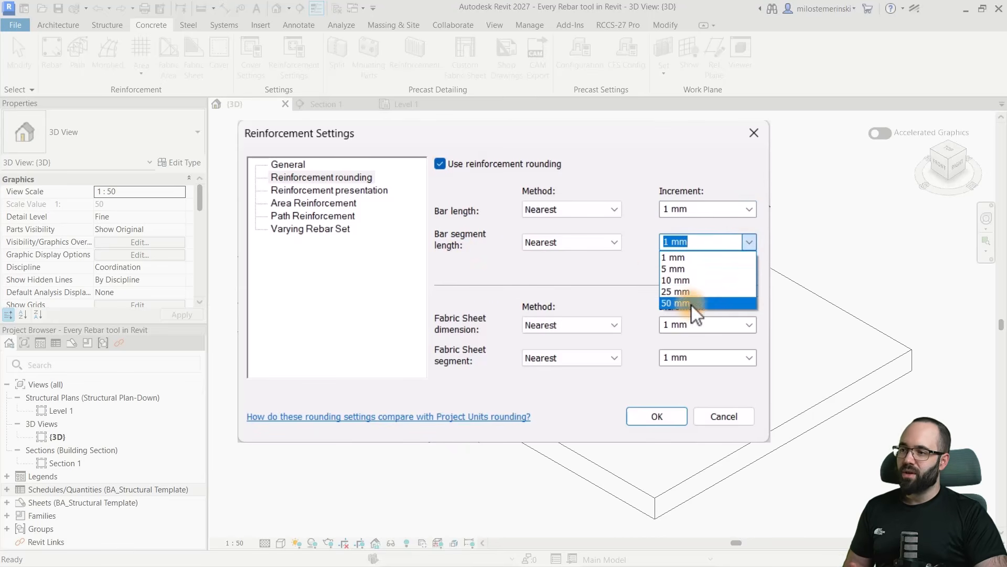
pyautogui.click(601, 270)
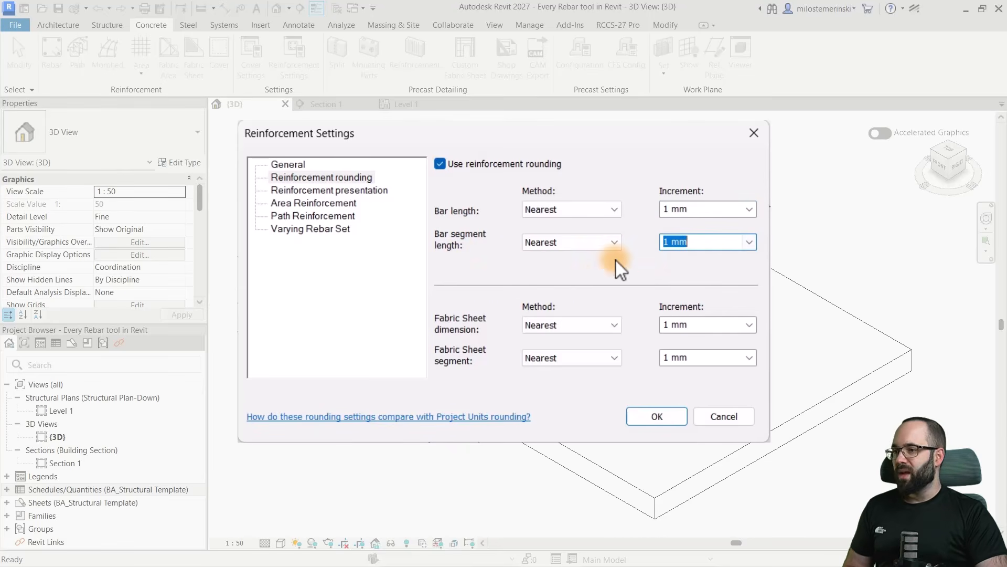
pyautogui.click(443, 165)
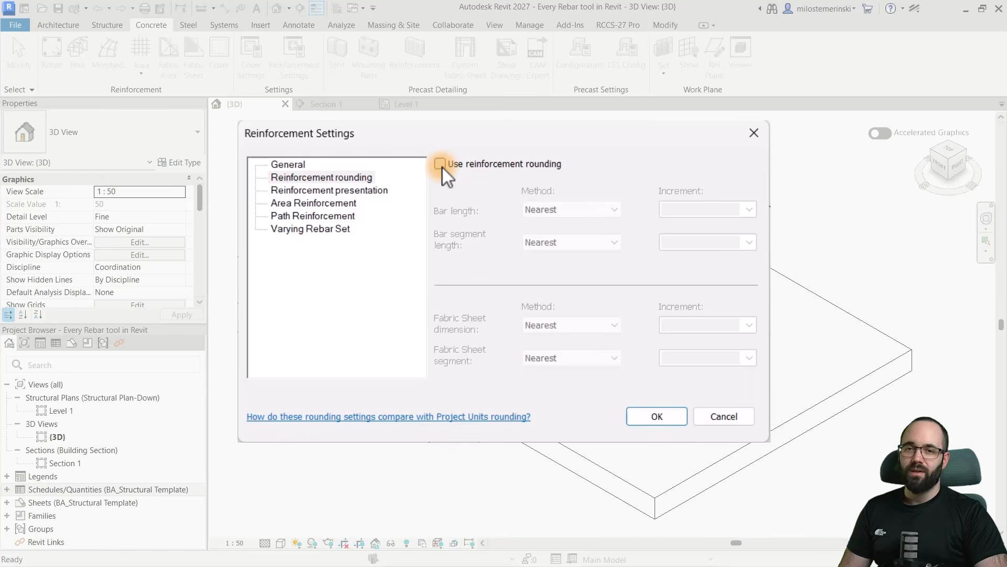
# Examine the reinforcement presentation settings for rebar sets and close the settings.
pyautogui.click(326, 191)
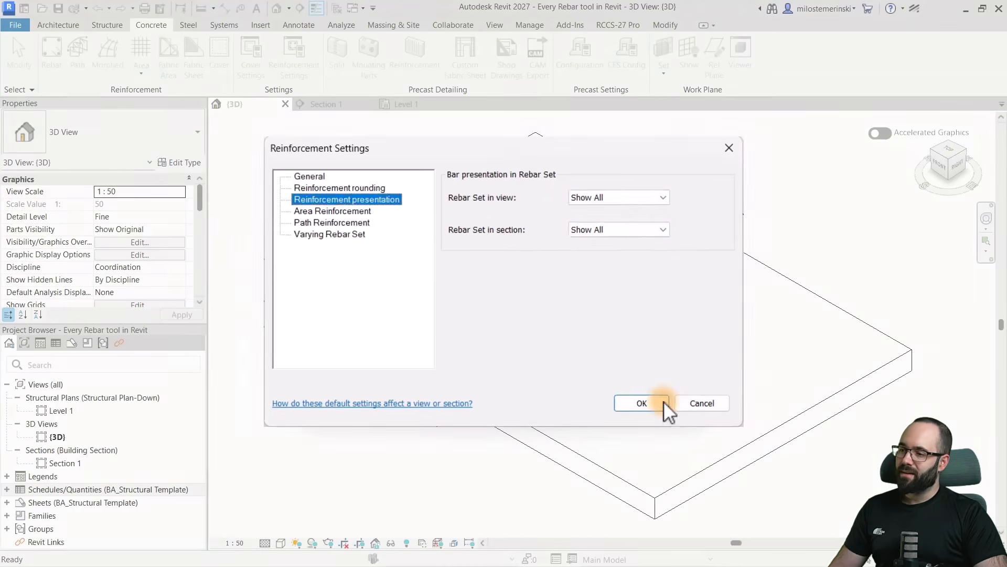
pyautogui.click(662, 383)
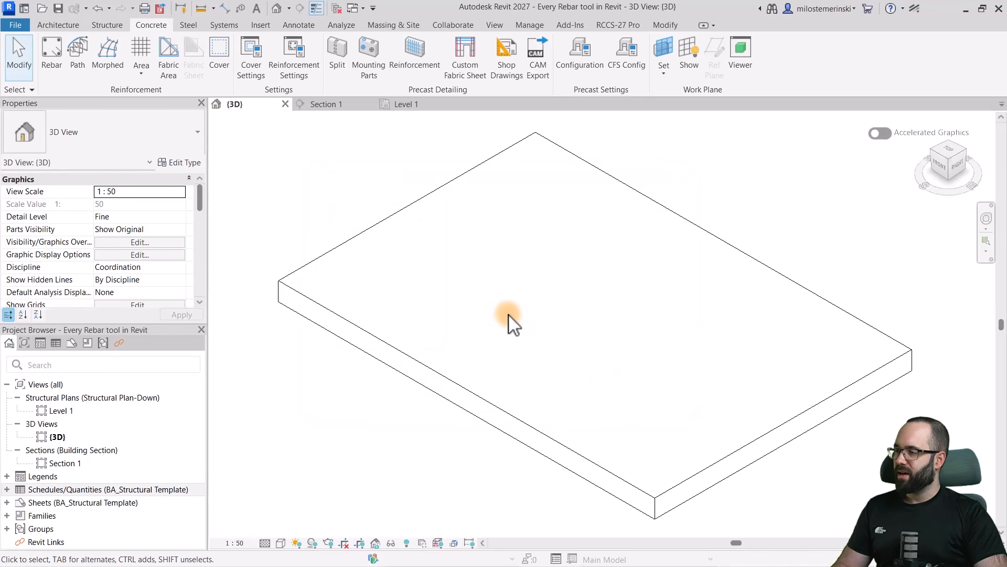
# Place a Ø10 rebar of shape 11 in the slab in Section 1.
pyautogui.click(337, 105)
pyautogui.click(51, 54)
pyautogui.click(964, 413)
pyautogui.click(567, 331)
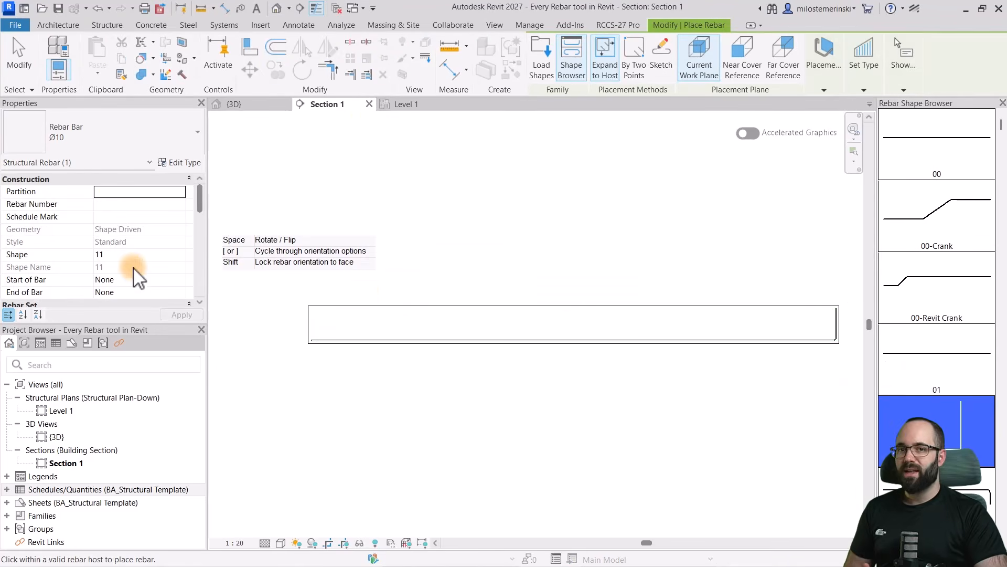
pyautogui.scroll(-3, 133, 268)
pyautogui.press('Escape')
# Set the slab rebar's layout rule to Maximum Spacing with a spacing of 20 cm.
pyautogui.click(345, 340)
pyautogui.click(179, 216)
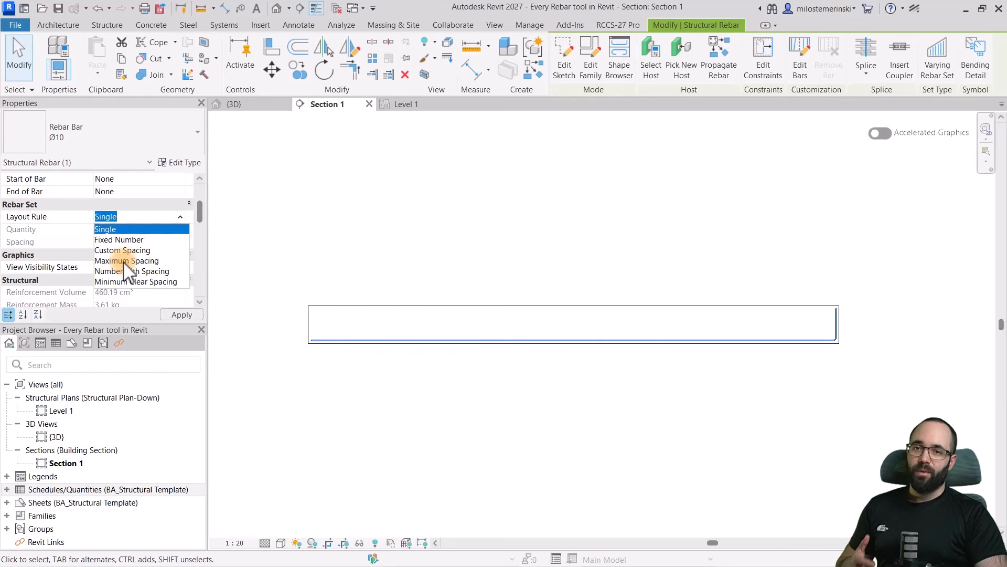
pyautogui.click(126, 260)
pyautogui.click(130, 242)
pyautogui.write('20')
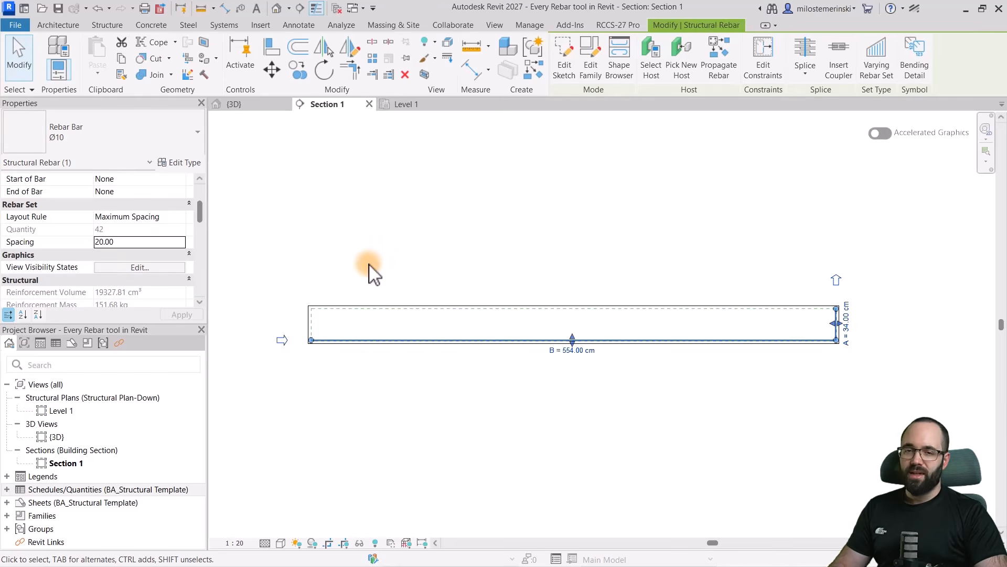
# Change two entries in the rebar set's view visibility states and apply them.
pyautogui.click(149, 269)
pyautogui.click(610, 246)
pyautogui.click(611, 259)
pyautogui.click(581, 411)
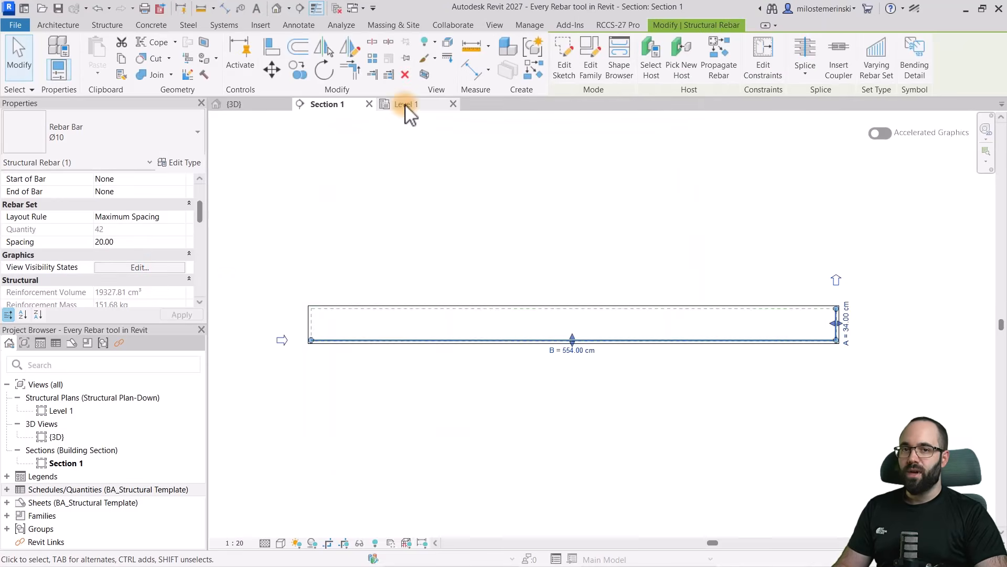
# In the Level 1 plan, present the rebar set as middle bar only, as first and last bars, and as all bars again.
pyautogui.click(405, 106)
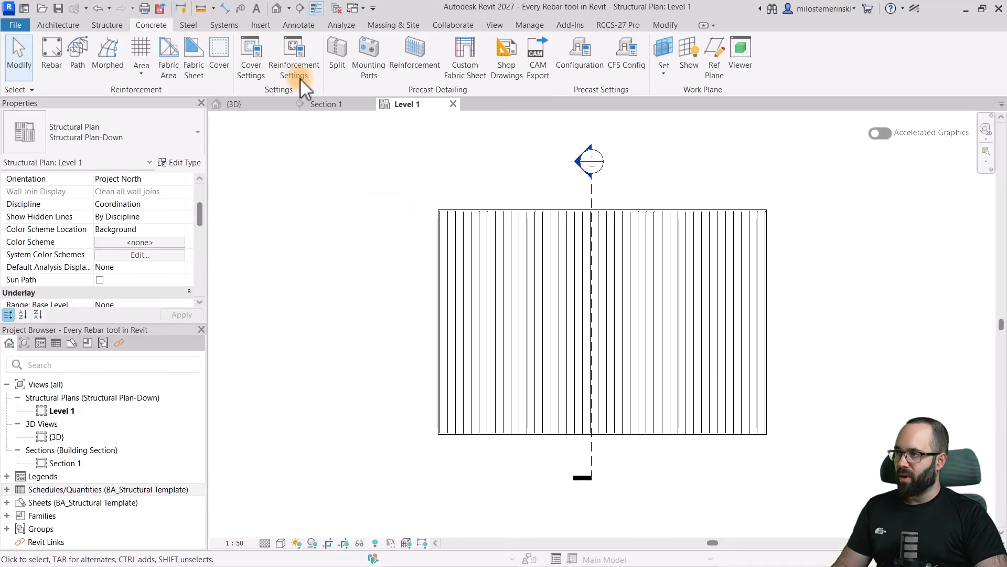
pyautogui.click(512, 242)
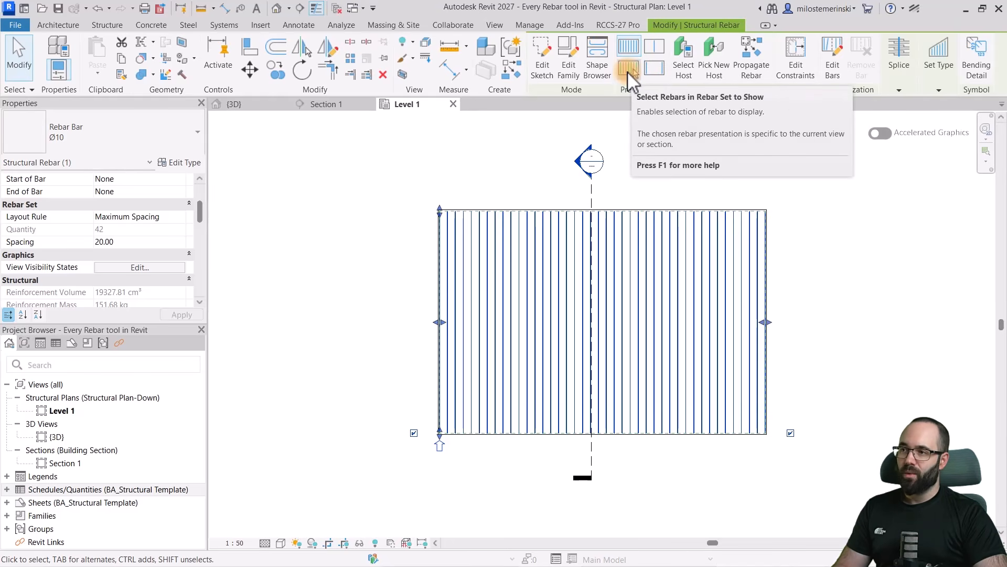
pyautogui.click(628, 70)
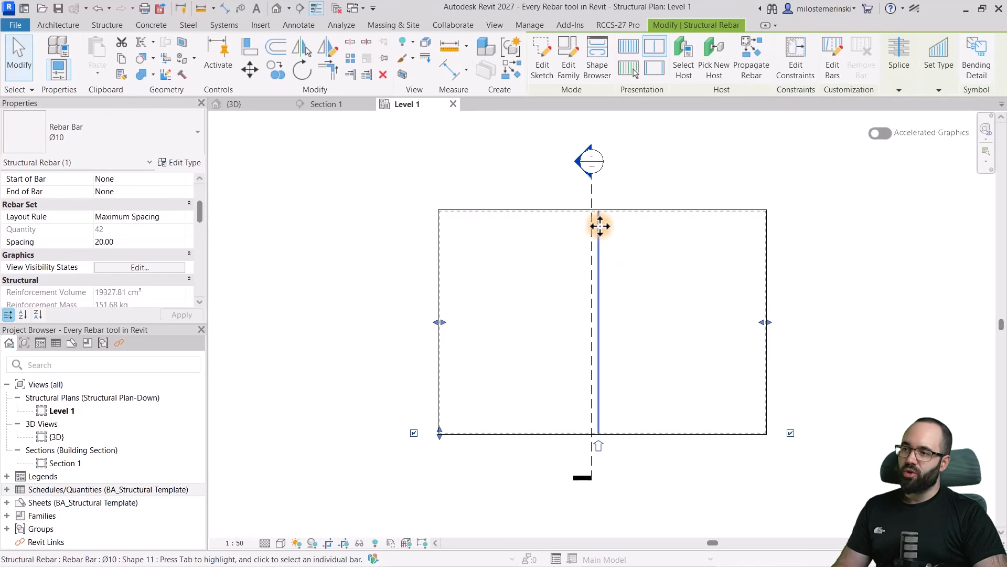
pyautogui.click(654, 71)
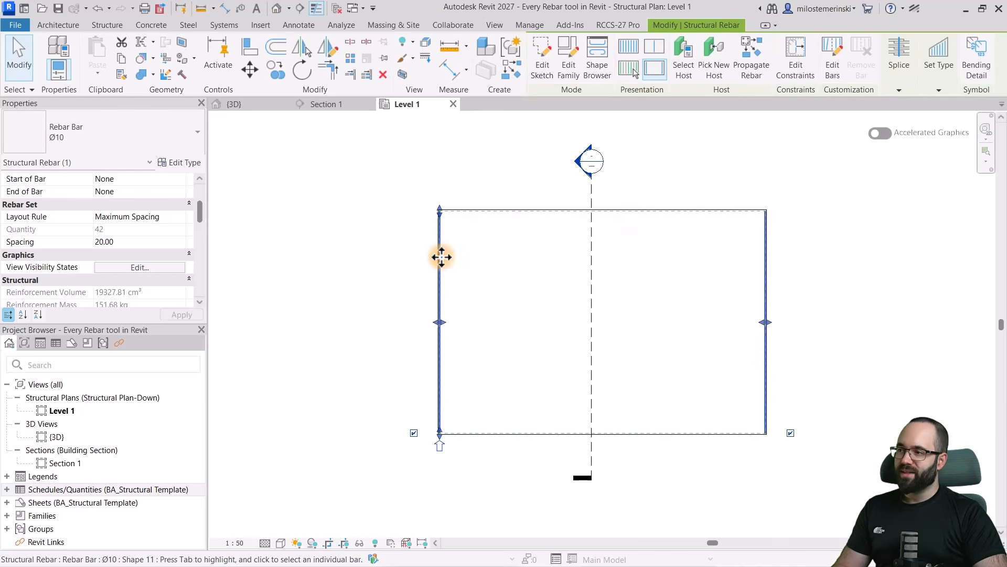
pyautogui.click(637, 47)
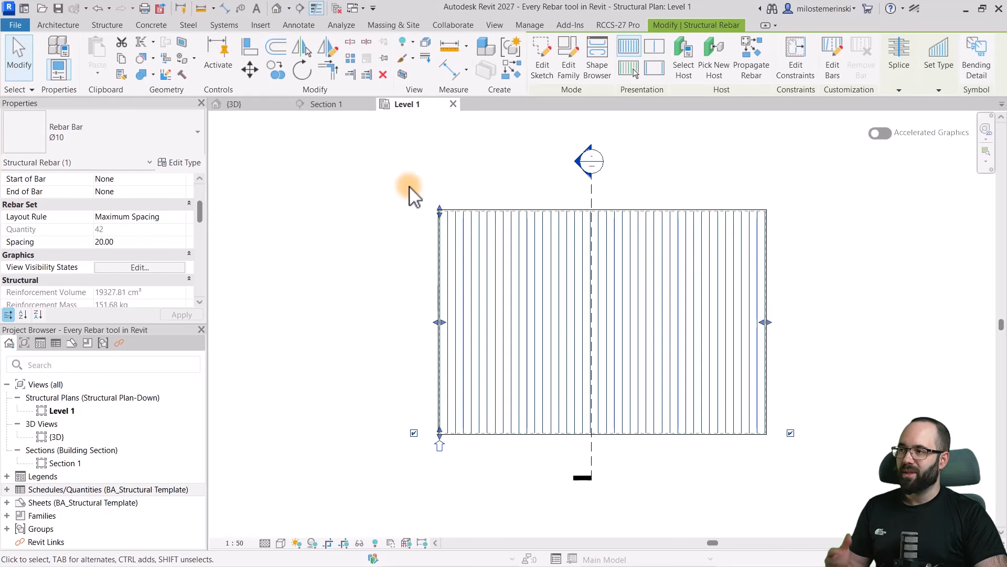
pyautogui.click(410, 168)
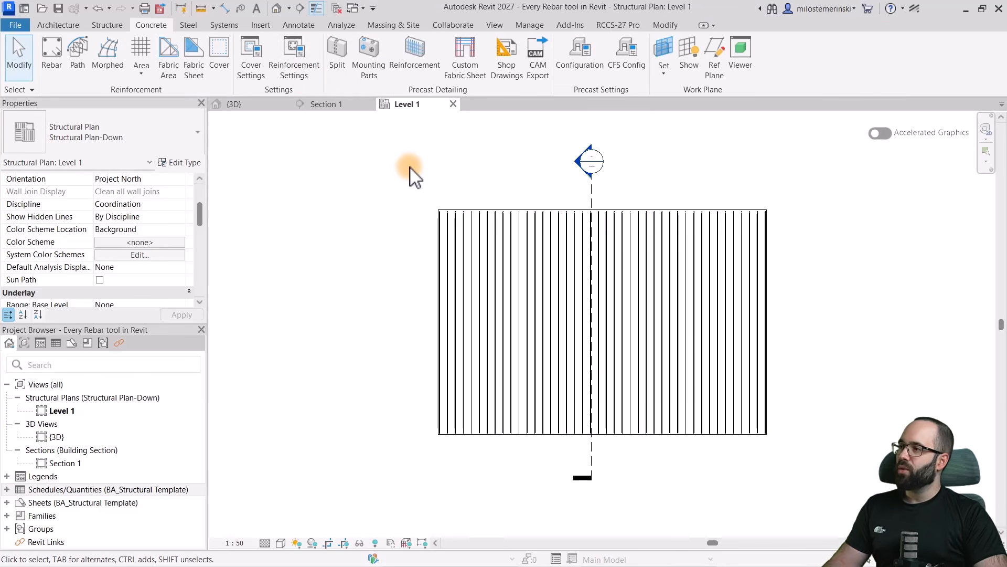
# Review the default bar presentation options for rebar sets in view and in section within the reinforcement settings.
pyautogui.click(304, 78)
pyautogui.click(343, 199)
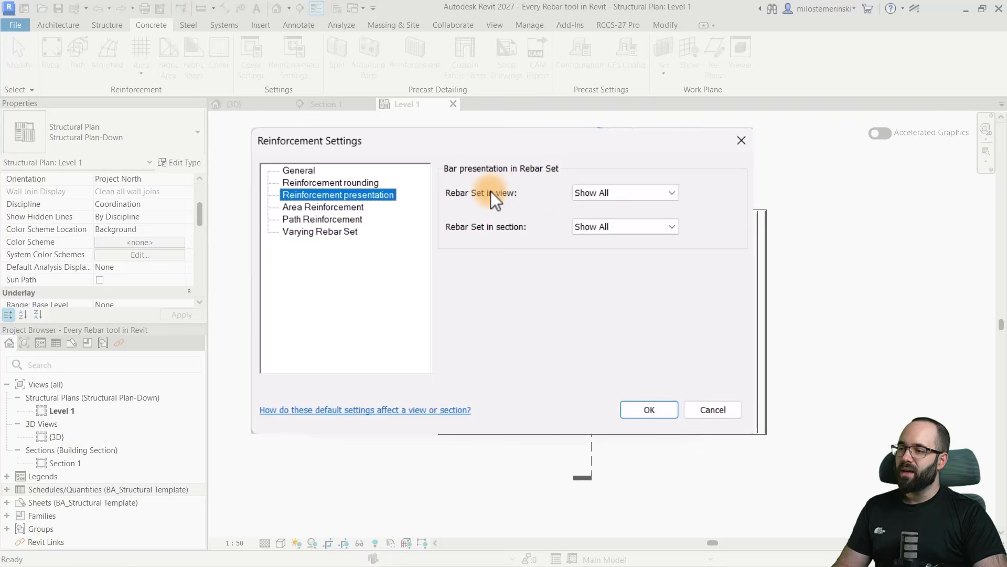
pyautogui.click(587, 197)
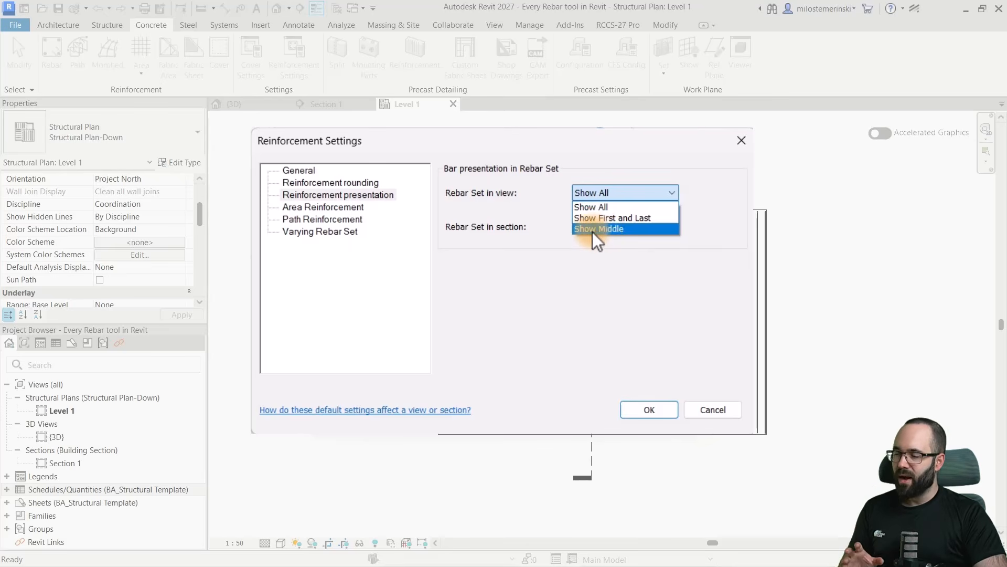
pyautogui.click(580, 191)
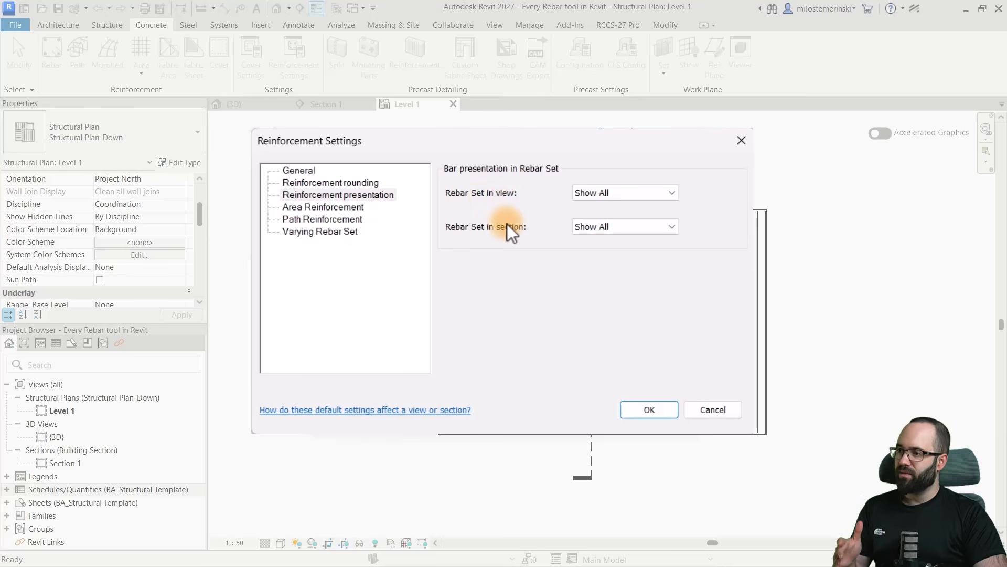
pyautogui.click(612, 226)
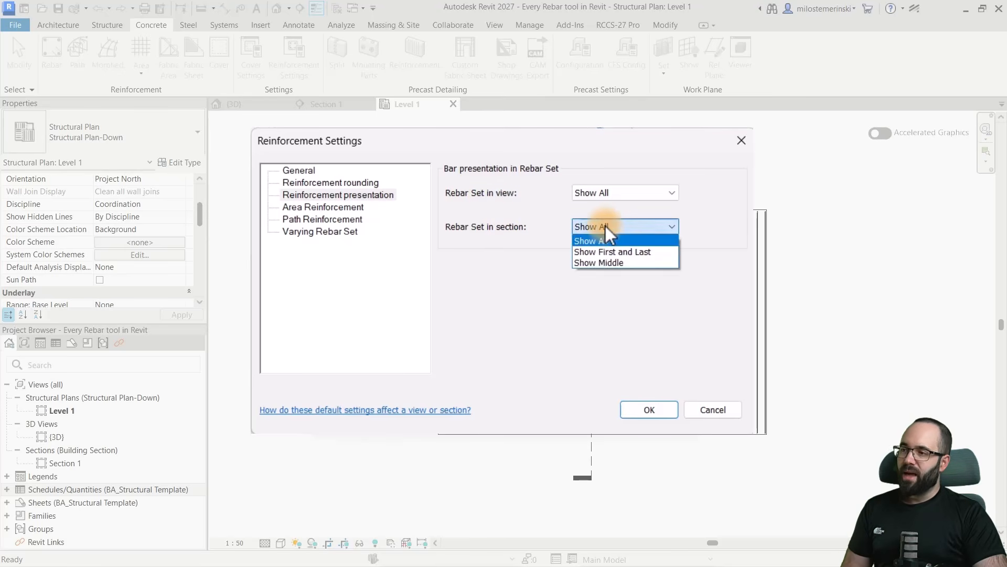
pyautogui.click(608, 226)
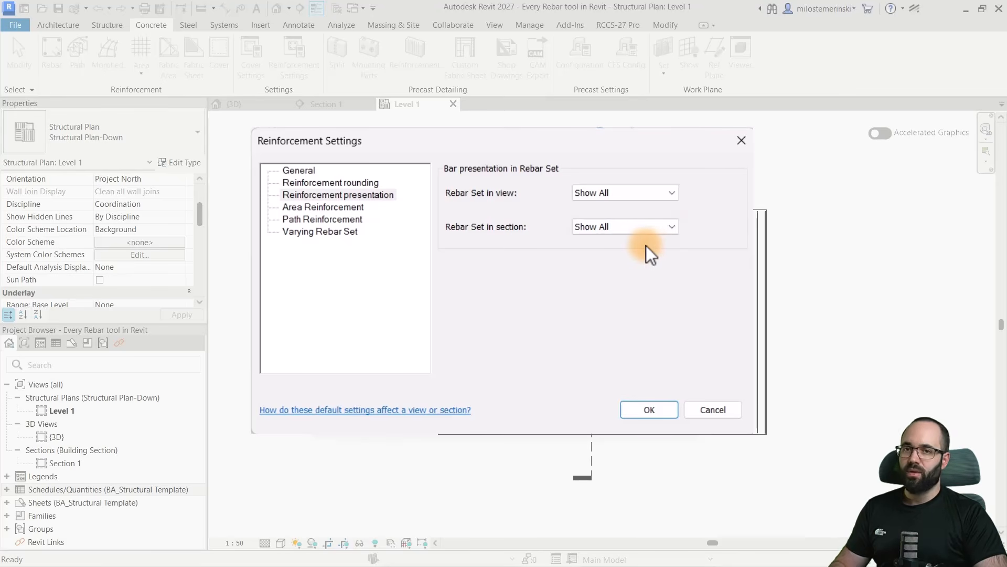
# Review the area and path reinforcement tag abbreviations and the numbering method and number suffix for varying rebar sets.
pyautogui.click(356, 208)
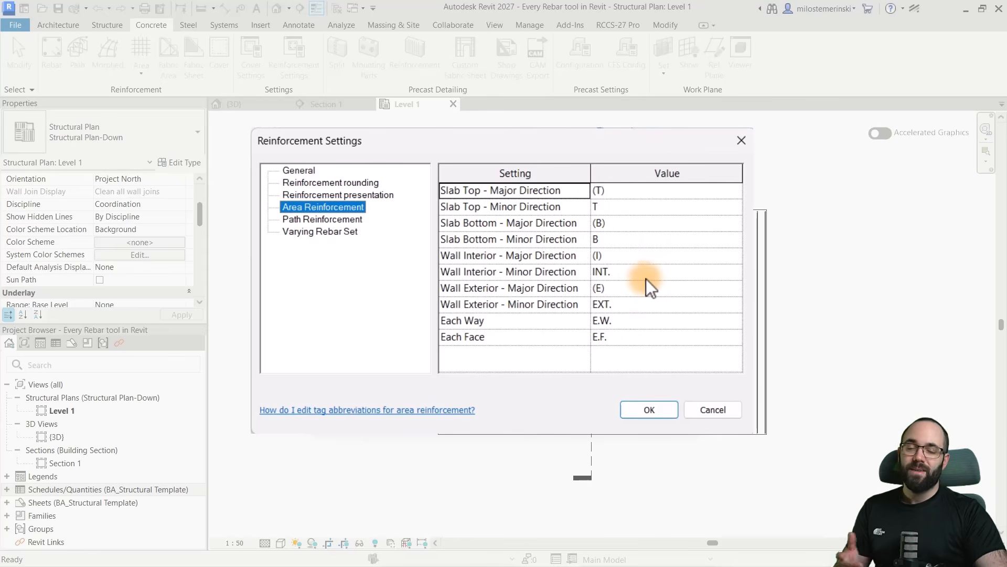
pyautogui.click(311, 219)
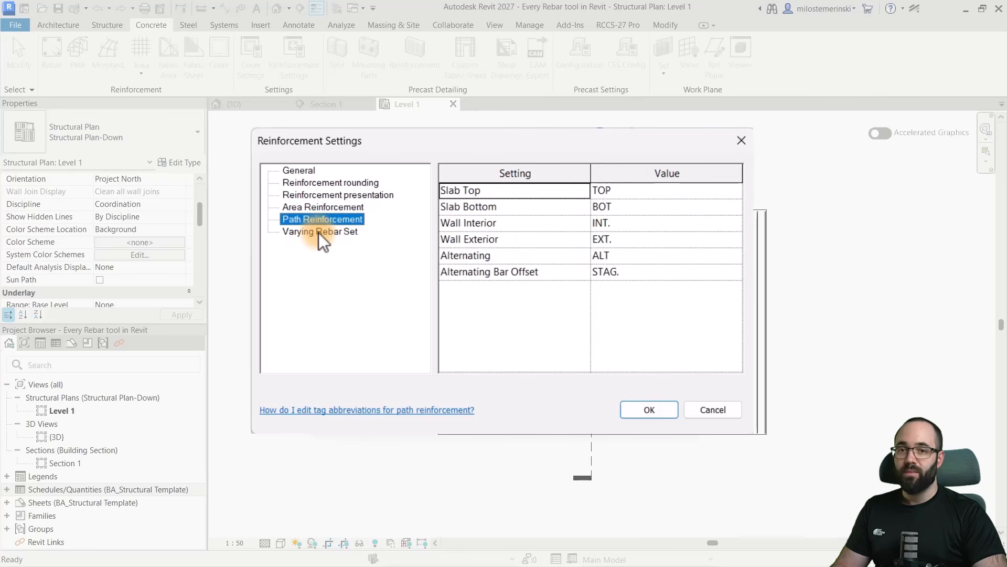
pyautogui.click(319, 232)
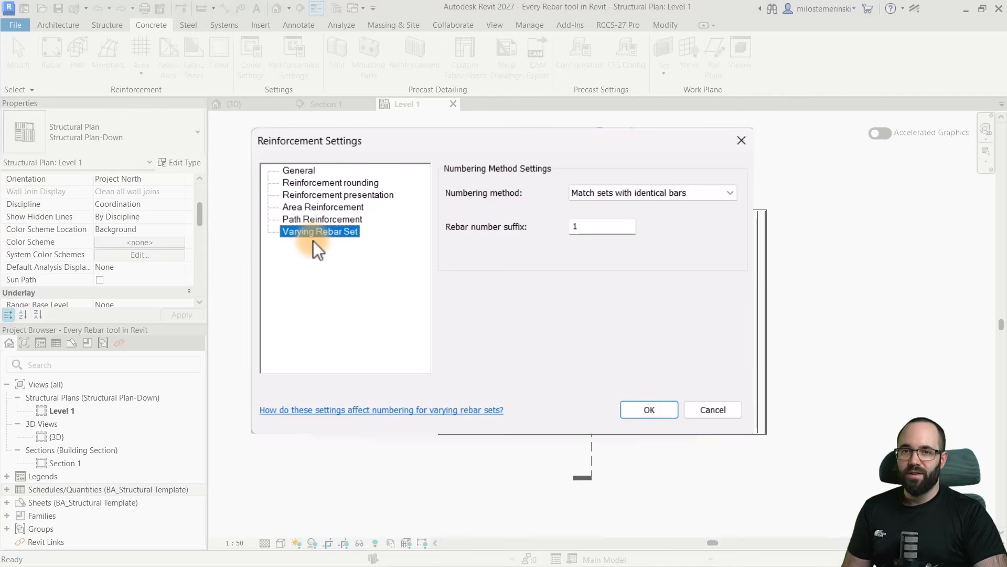
pyautogui.click(486, 207)
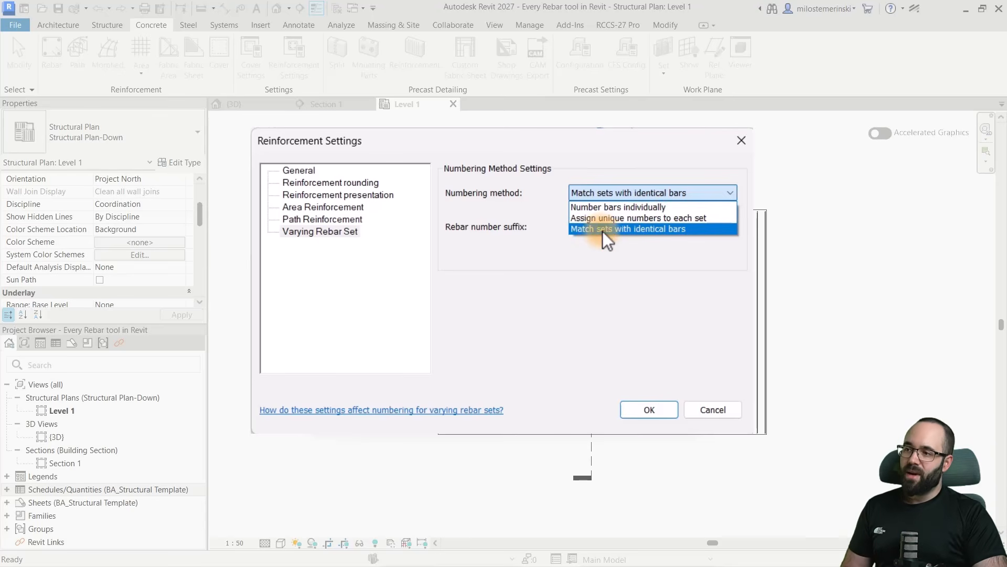
pyautogui.click(649, 231)
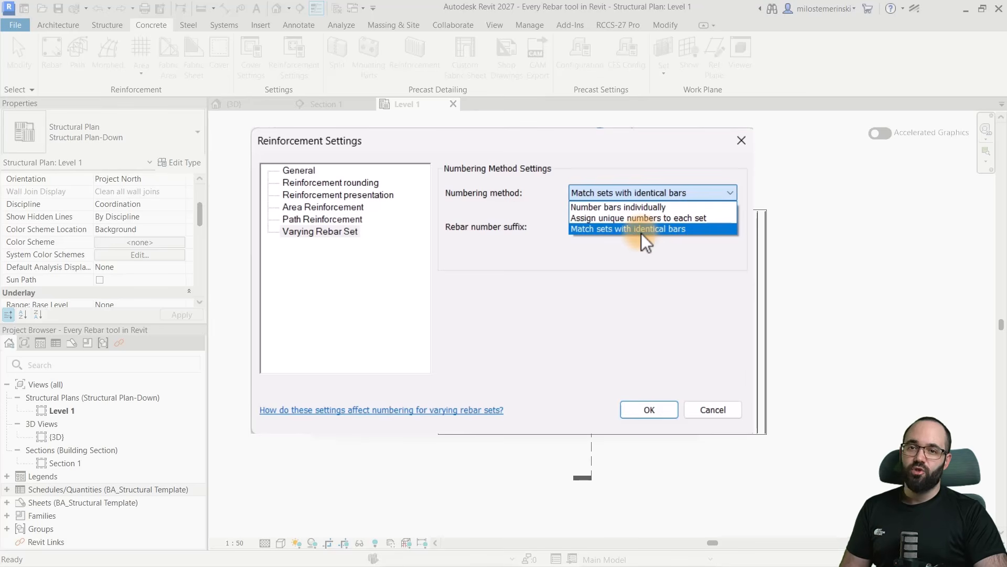
pyautogui.click(628, 231)
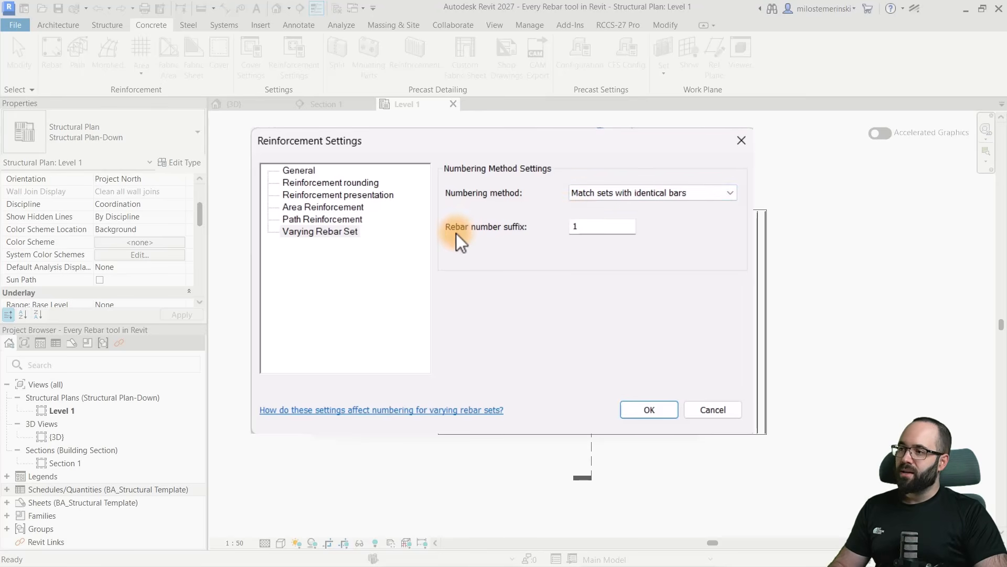
pyautogui.click(576, 220)
pyautogui.write('1')
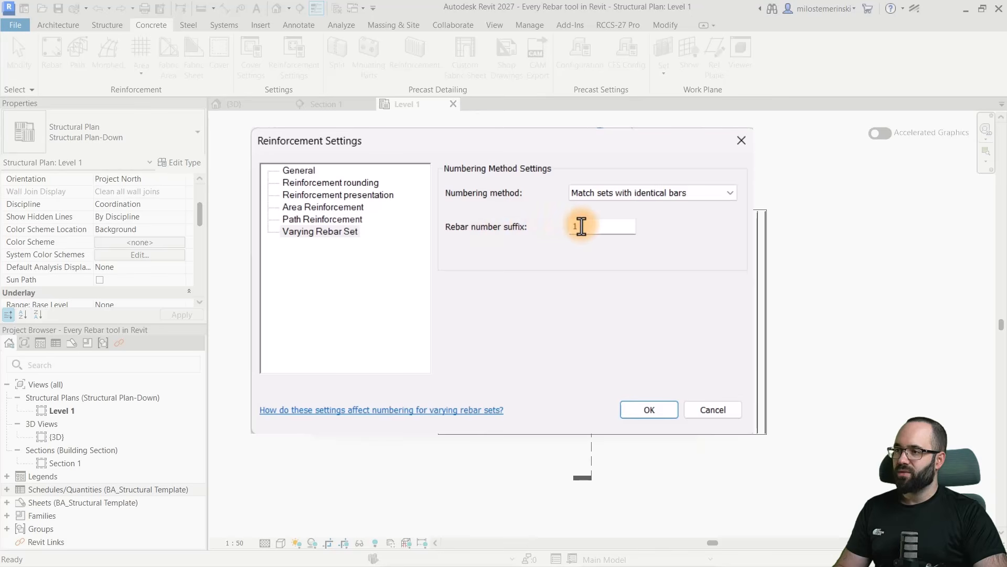
pyautogui.press('BackSpace')
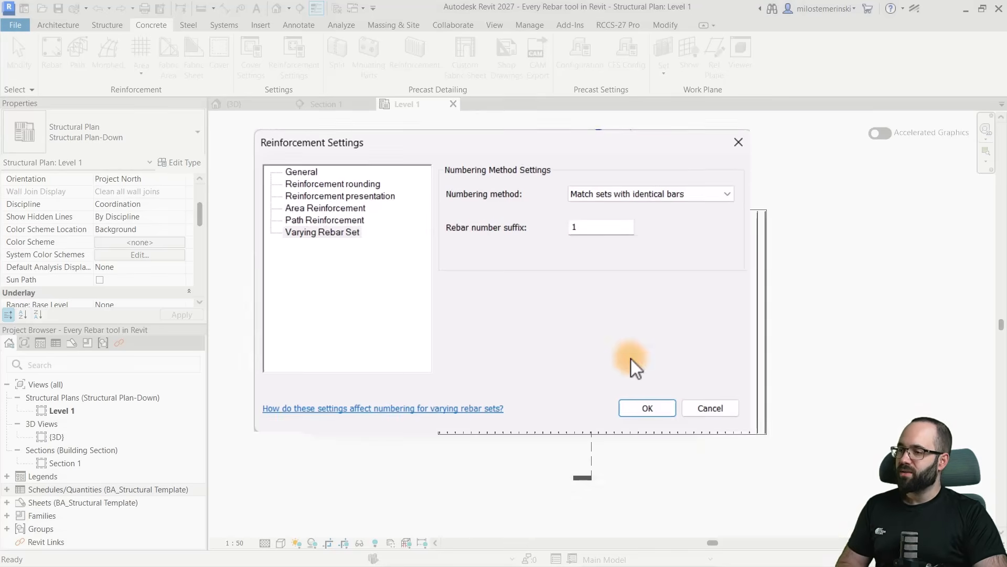
pyautogui.click(612, 381)
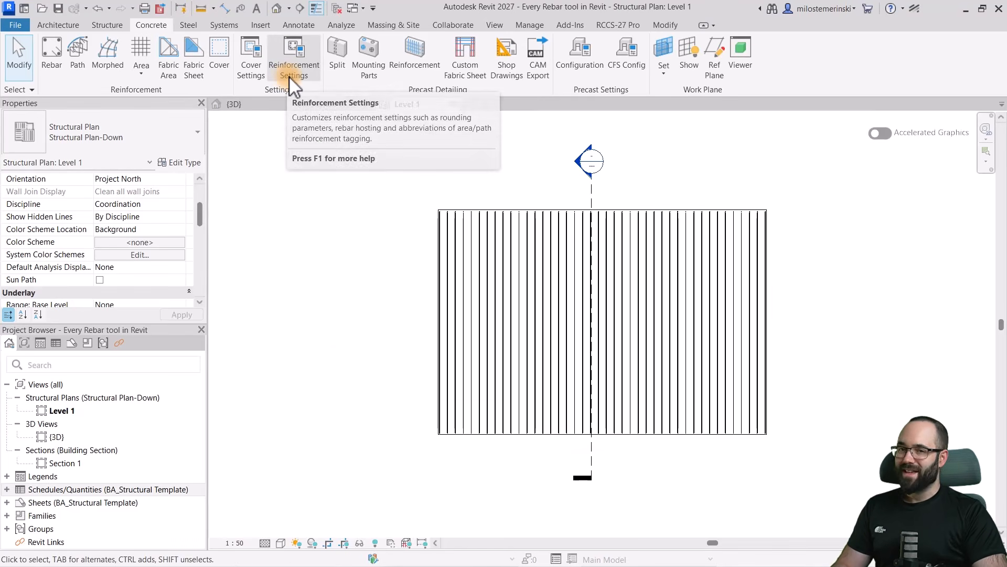
# Review the project's list of rebar cover types and distances without changing them.
pyautogui.click(252, 76)
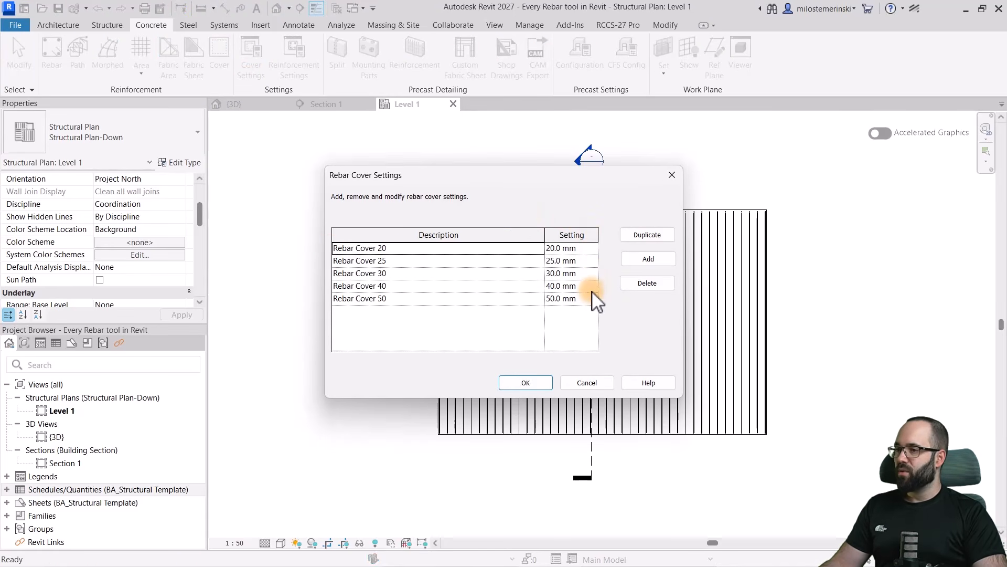
pyautogui.click(342, 285)
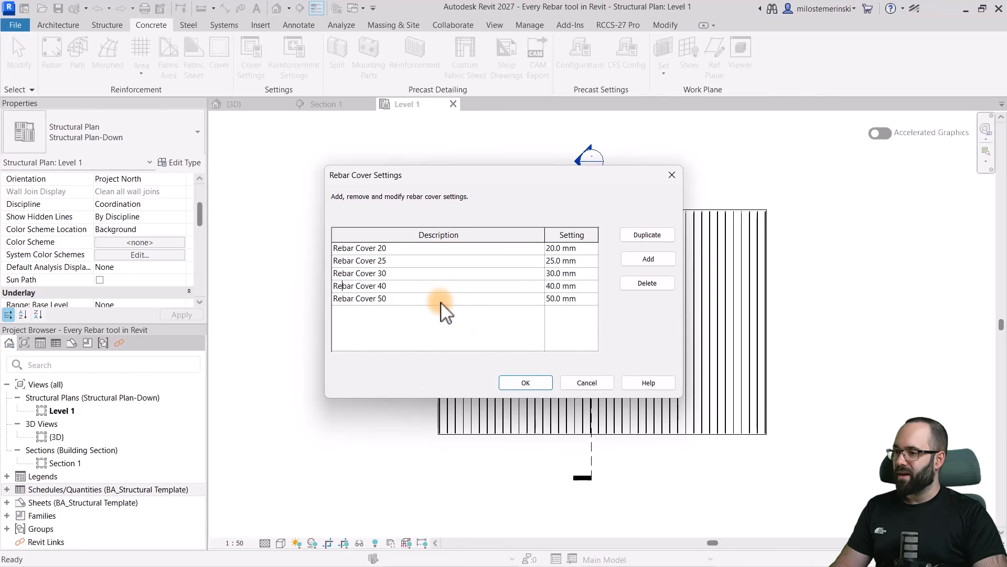
pyautogui.click(575, 383)
# In the 3D view, select the concrete floor and examine its rebar cover properties and the cover types available for its top face.
pyautogui.click(265, 106)
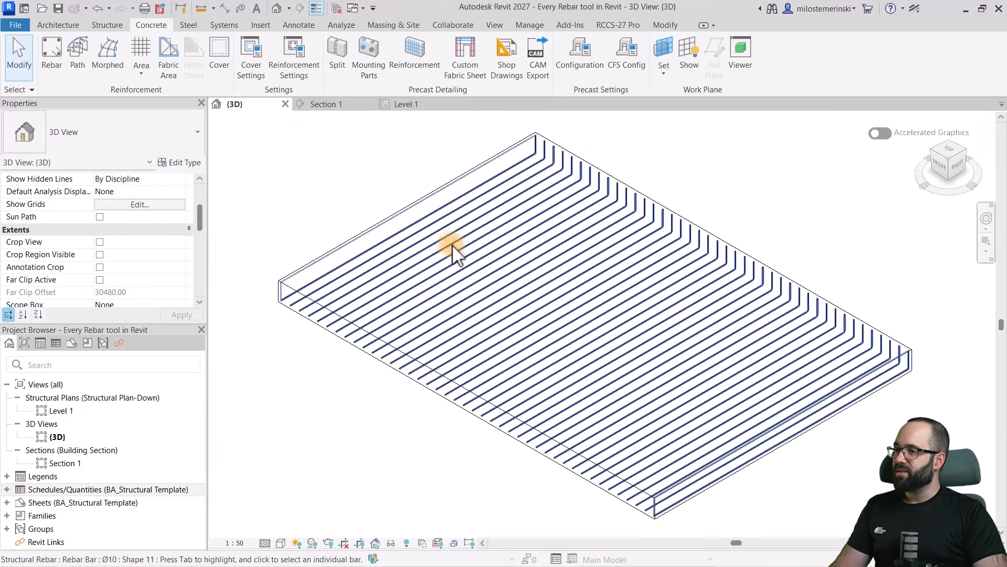
pyautogui.click(398, 207)
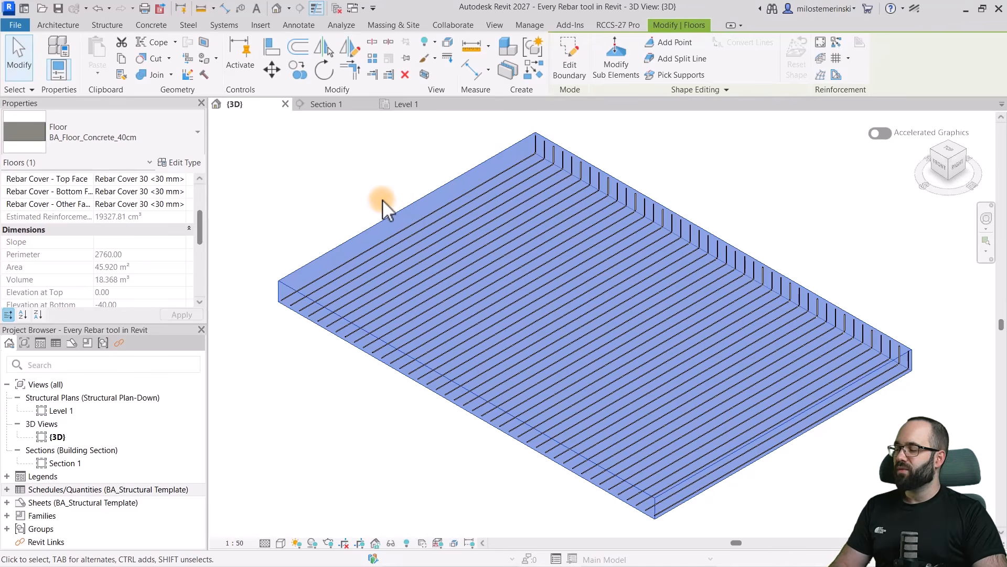
pyautogui.scroll(-1, 563, 304)
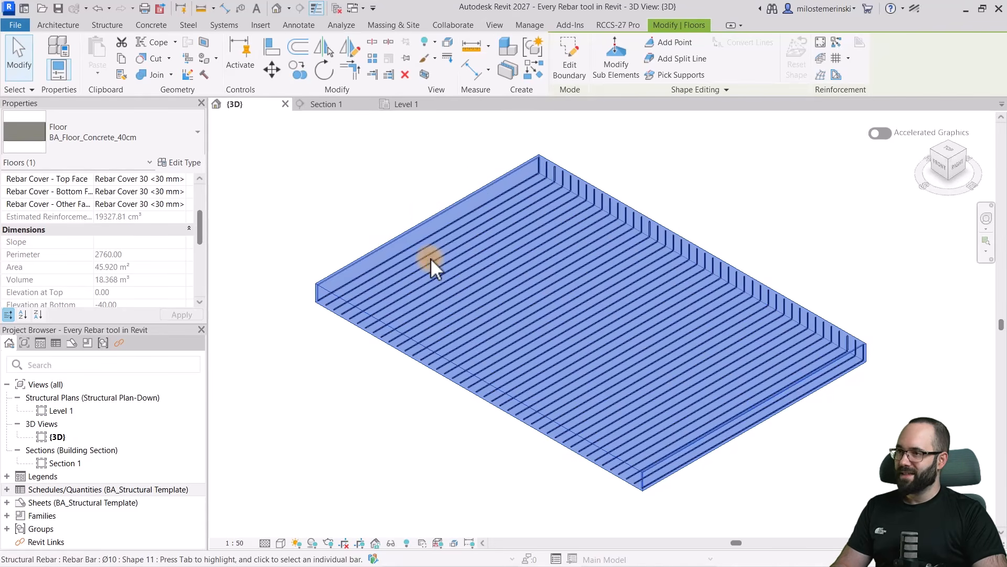
pyautogui.scroll(3, 79, 244)
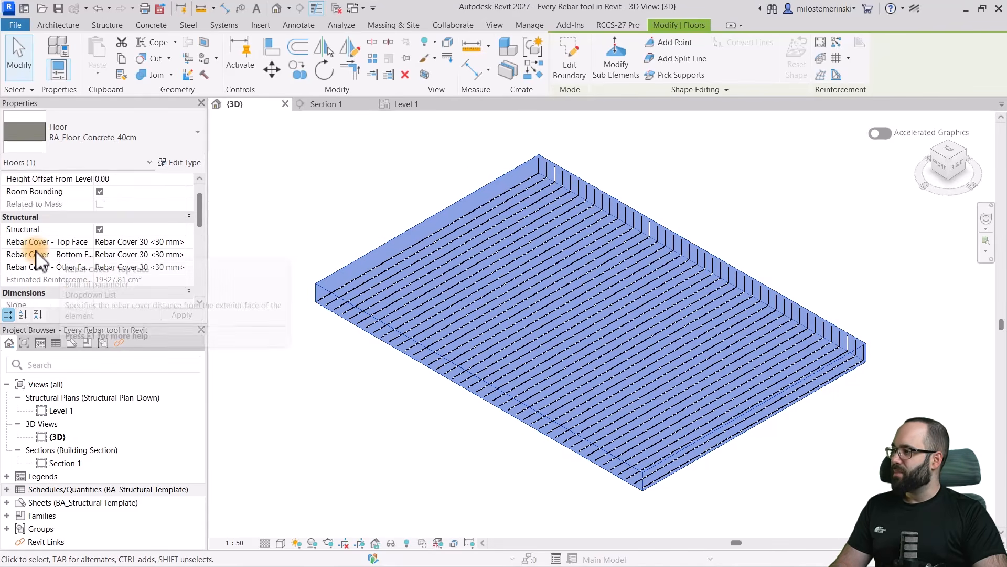
pyautogui.scroll(-1, 38, 251)
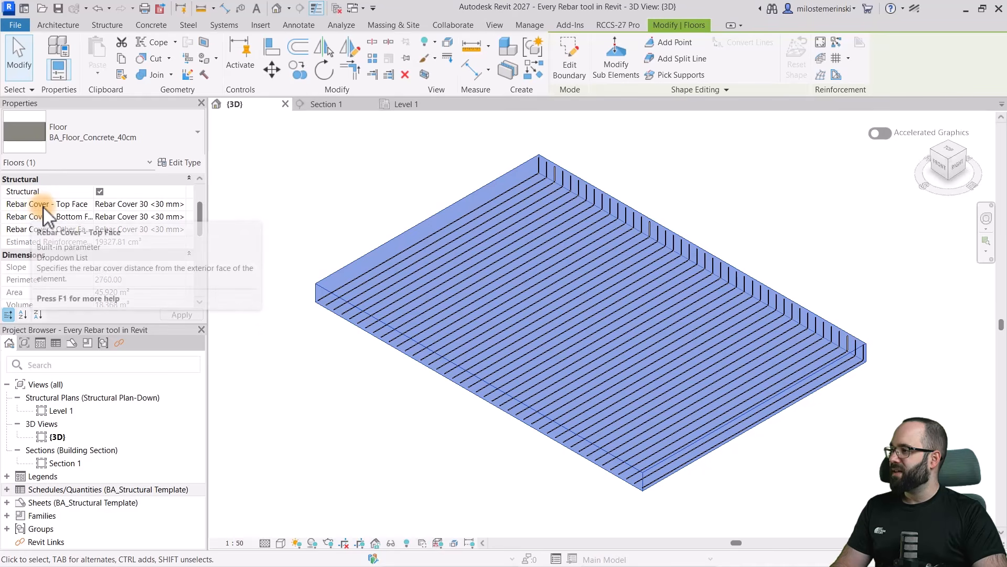
pyautogui.moveTo(94, 181); pyautogui.dragTo(122, 181)
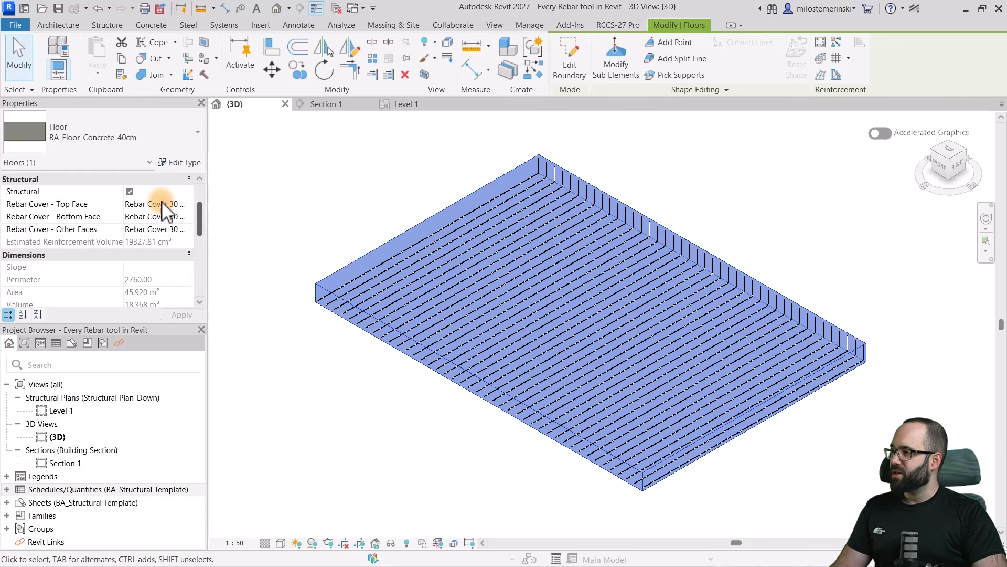
pyautogui.moveTo(125, 180); pyautogui.dragTo(84, 180)
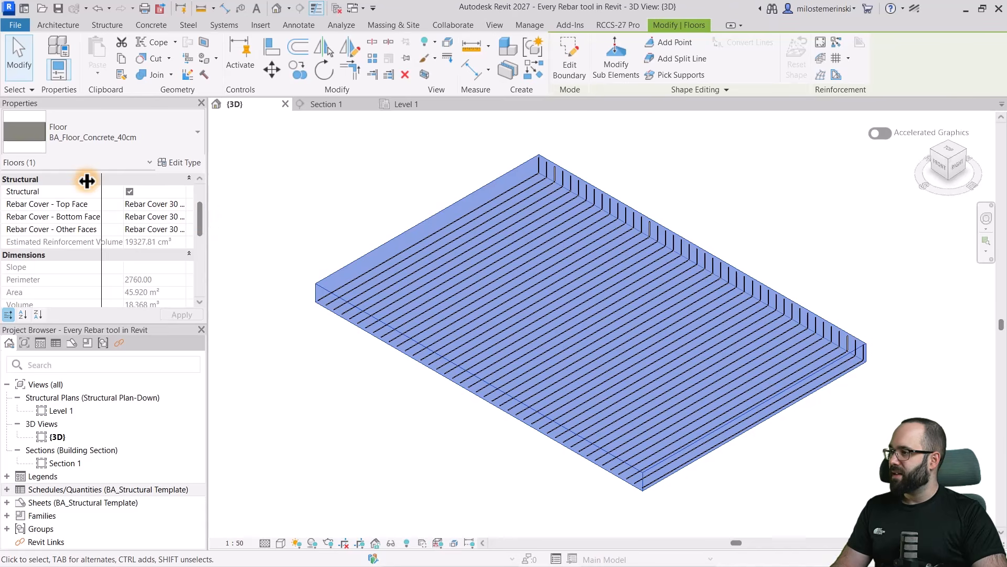
pyautogui.click(157, 204)
pyautogui.click(180, 204)
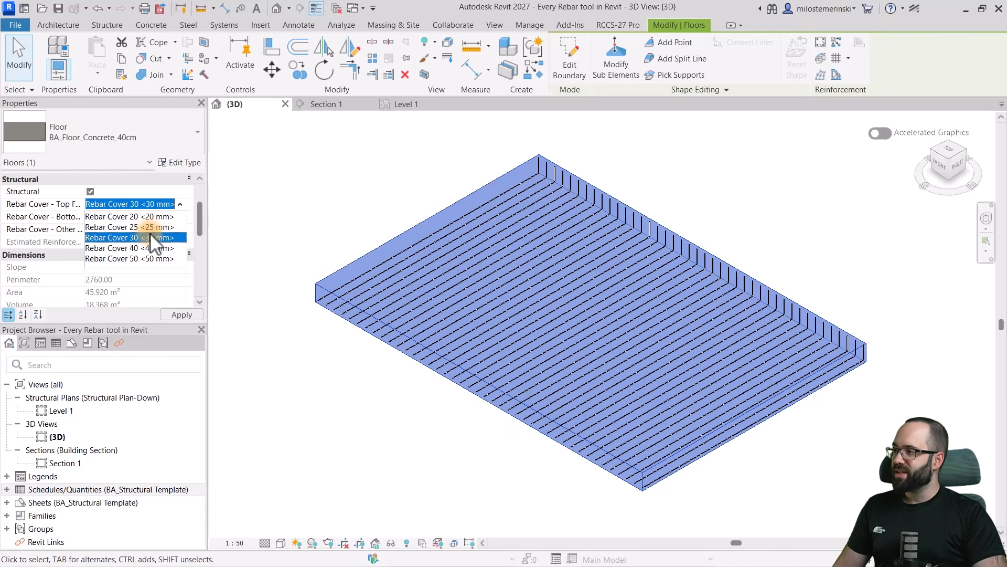
pyautogui.click(284, 216)
pyautogui.click(315, 213)
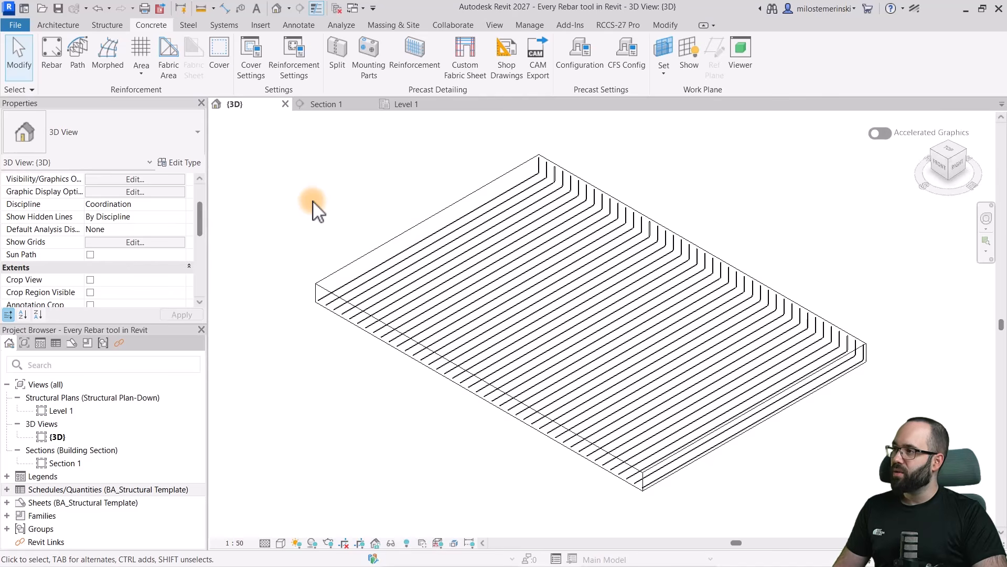
# Pick the whole slab with the rebar Cover tool and review the cover types available for it.
pyautogui.click(218, 63)
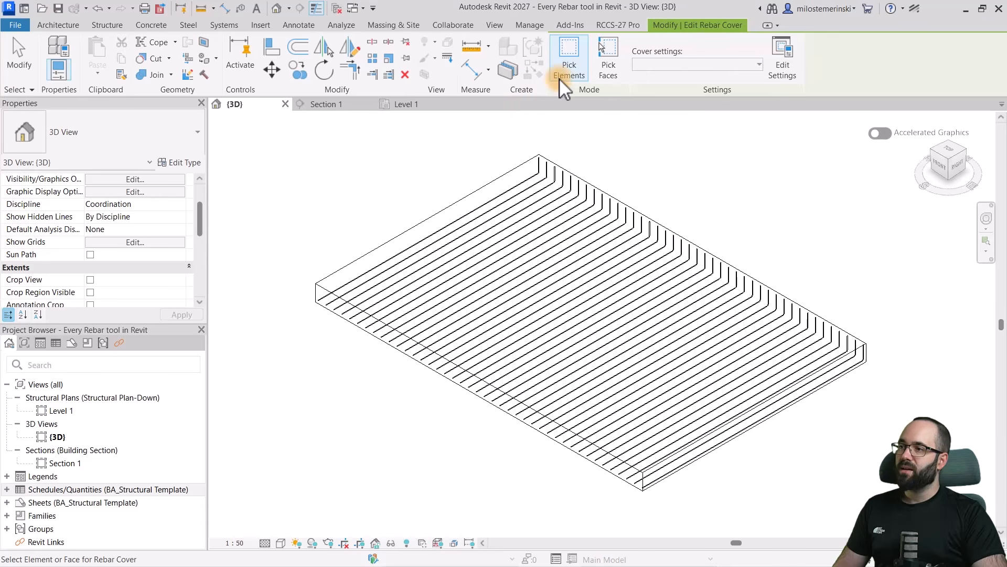
pyautogui.click(527, 167)
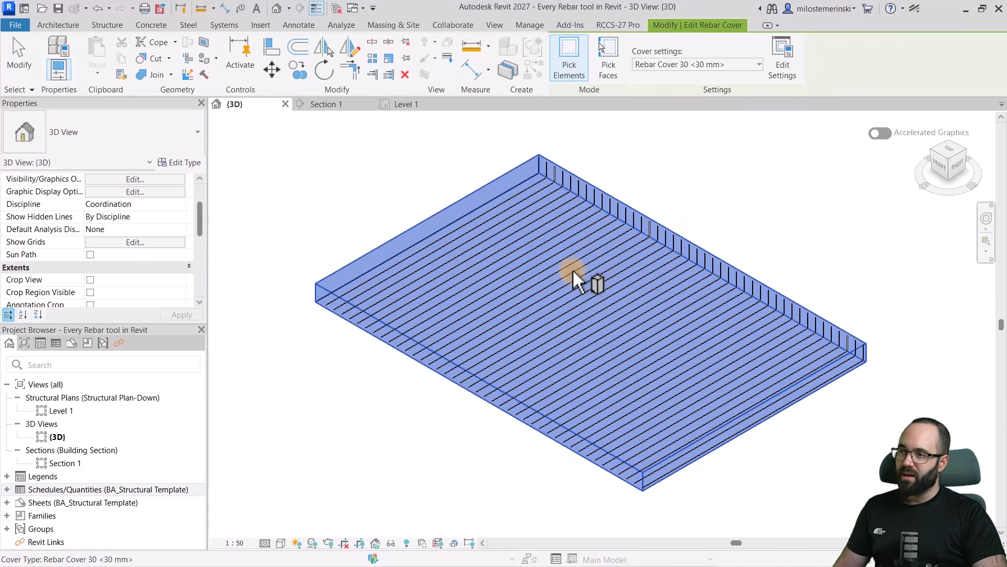
pyautogui.click(669, 67)
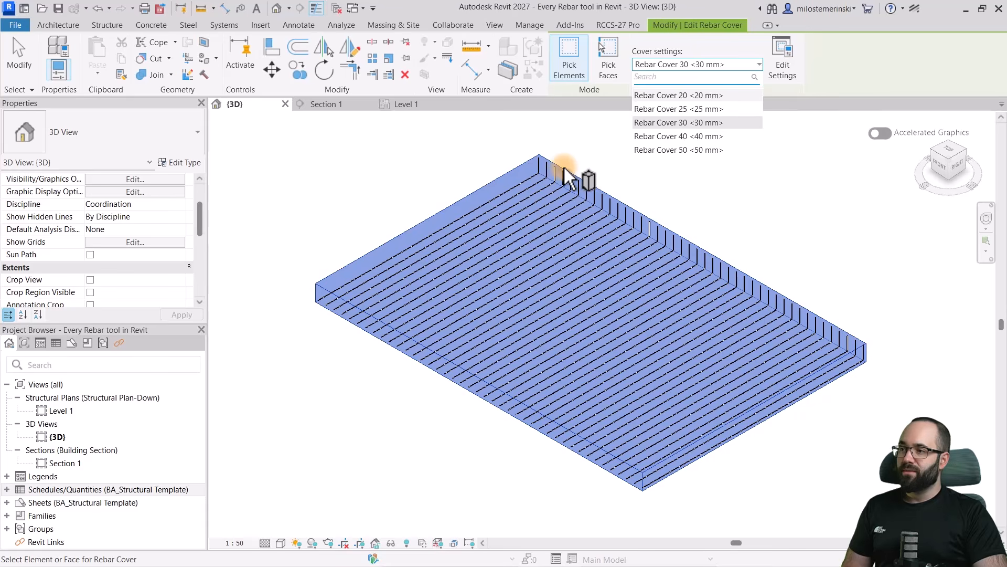
pyautogui.press('Escape')
pyautogui.press('Escape')
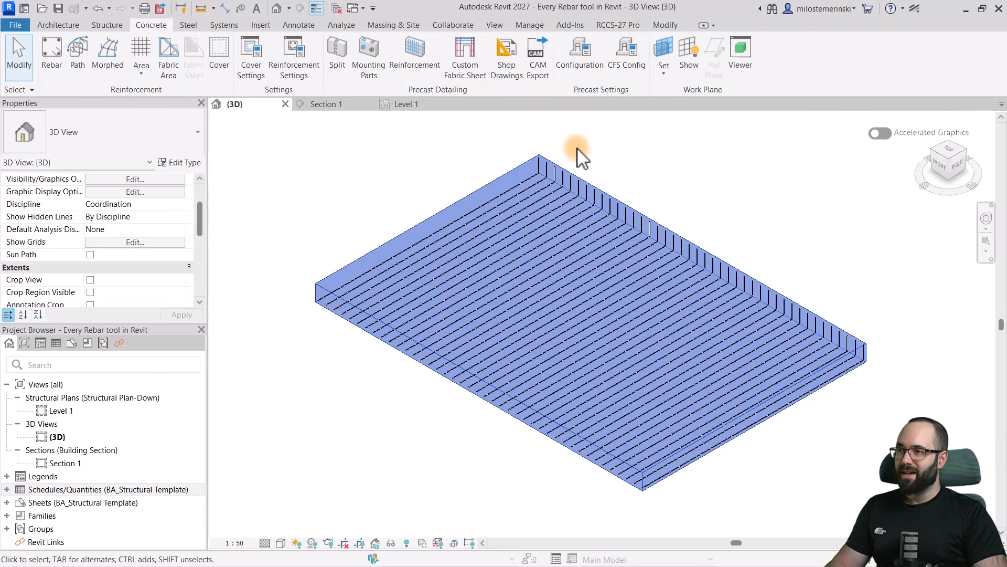
# Set the cover of the slab's long side face at the straight bar ends to Rebar Cover 40 <40 mm>.
pyautogui.click(218, 69)
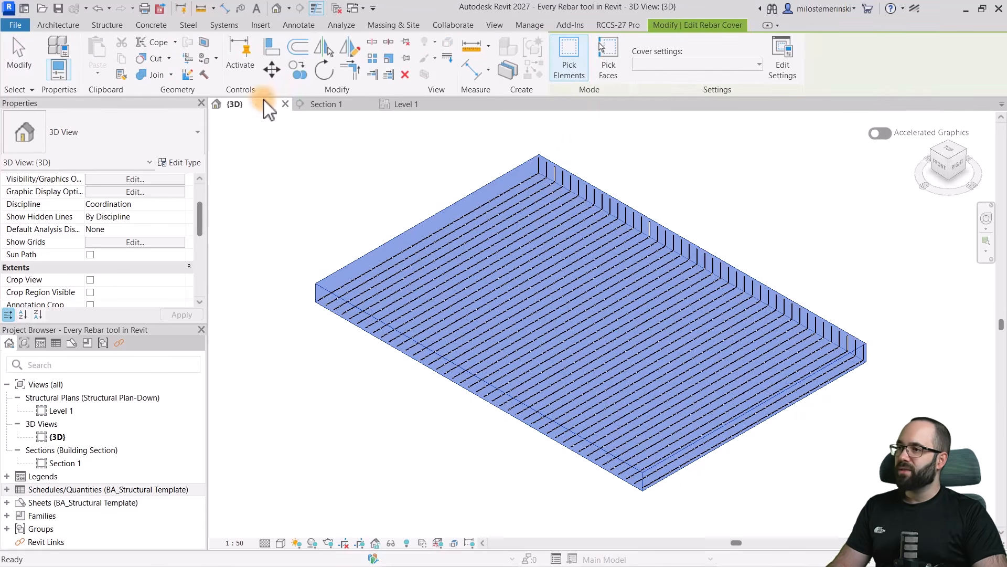
pyautogui.click(611, 71)
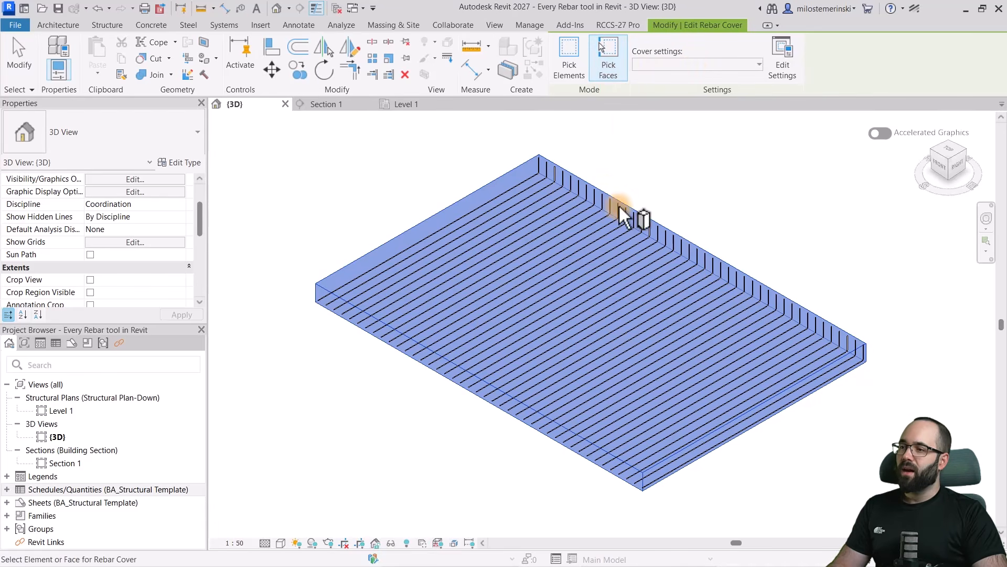
pyautogui.click(545, 438)
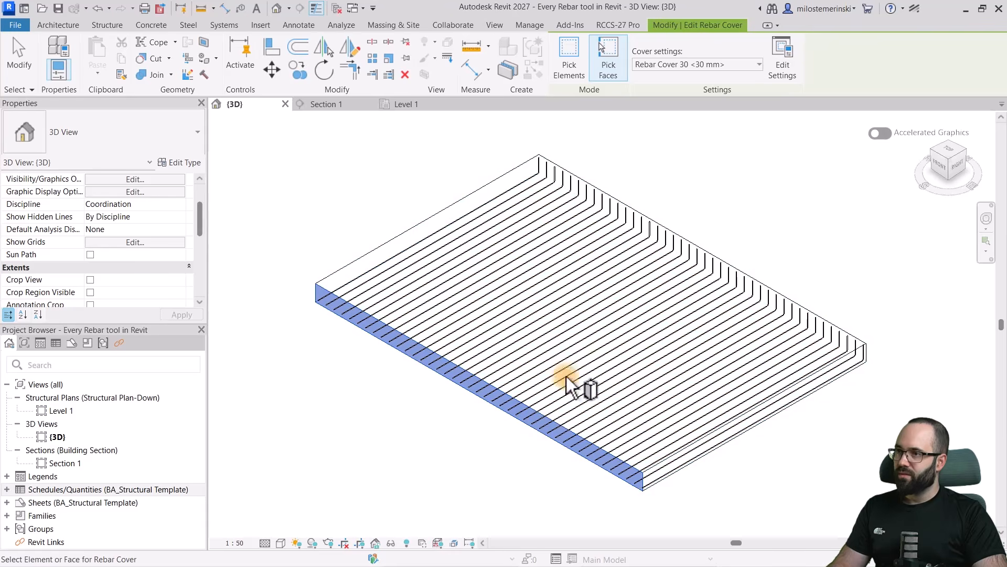
pyautogui.click(737, 63)
pyautogui.click(698, 137)
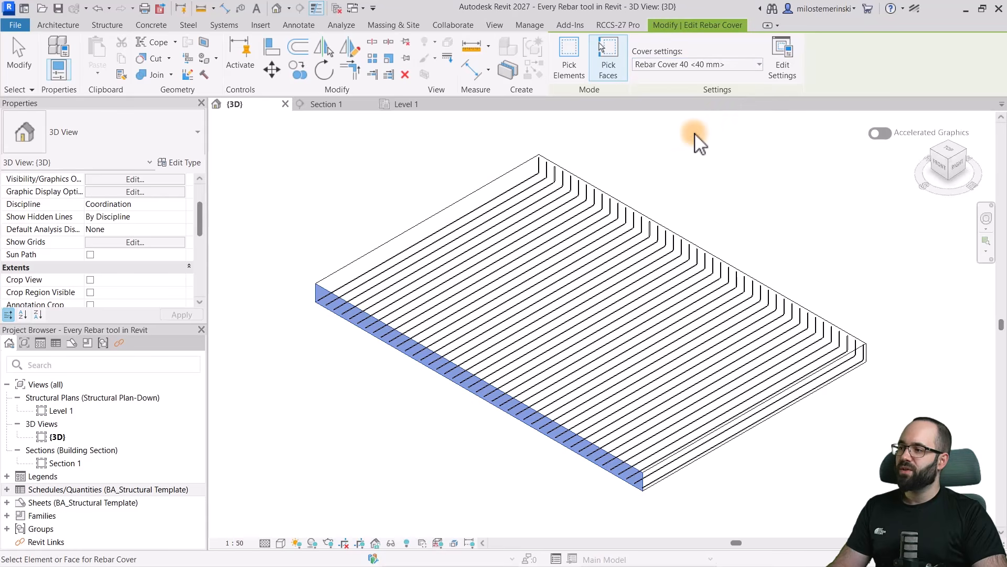
# Set the cover of the slab's long side face at the bent bar ends to Rebar Cover 25 <25 mm>.
pyautogui.keyDown('shift'); pyautogui.moveTo(770, 247); pyautogui.dragTo(824, 270, button='middle'); pyautogui.keyUp('shift')
pyautogui.click(829, 259)
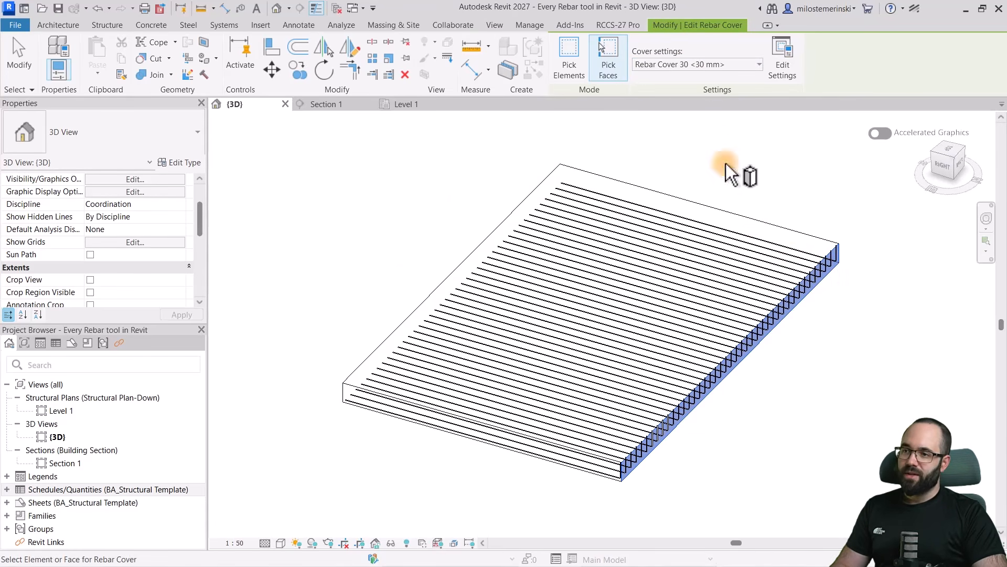
pyautogui.click(710, 64)
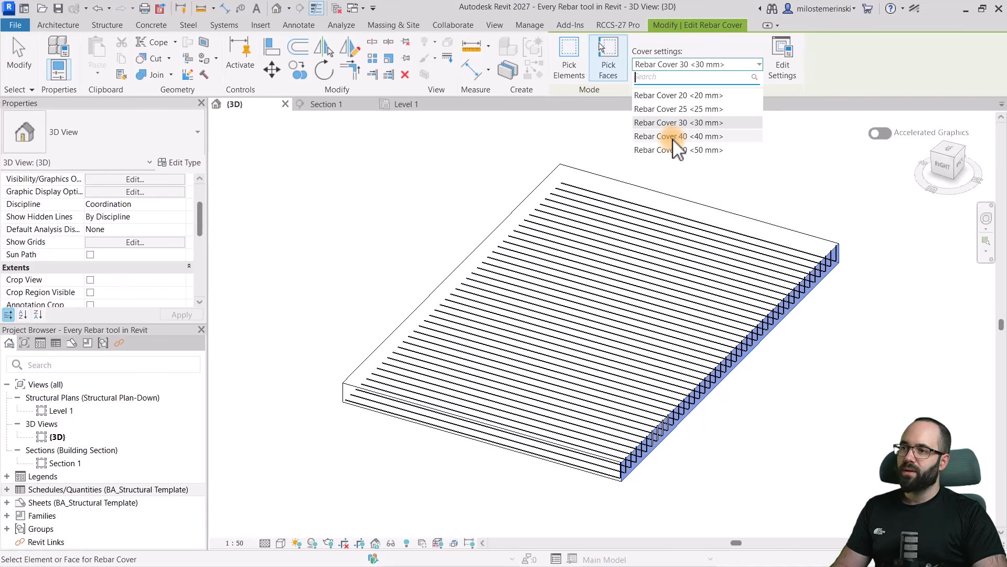
pyautogui.click(678, 110)
# Set the cover of the slab's short side face parallel to the bars to Rebar Cover 50 <50 mm> and check the floor's cover properties.
pyautogui.keyDown('shift'); pyautogui.moveTo(666, 188); pyautogui.dragTo(647, 186, button='middle'); pyautogui.keyUp('shift')
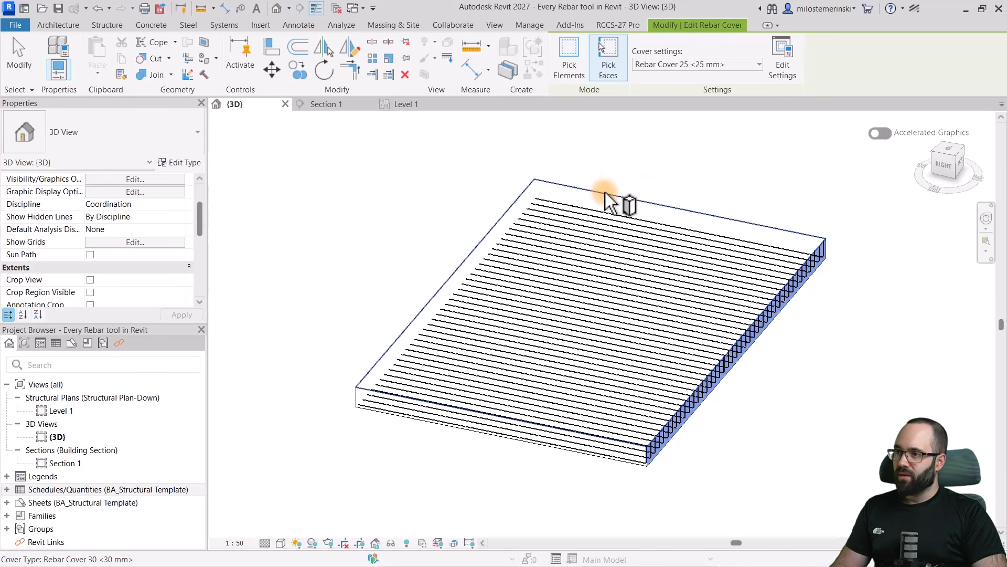
pyautogui.click(360, 396)
pyautogui.click(733, 66)
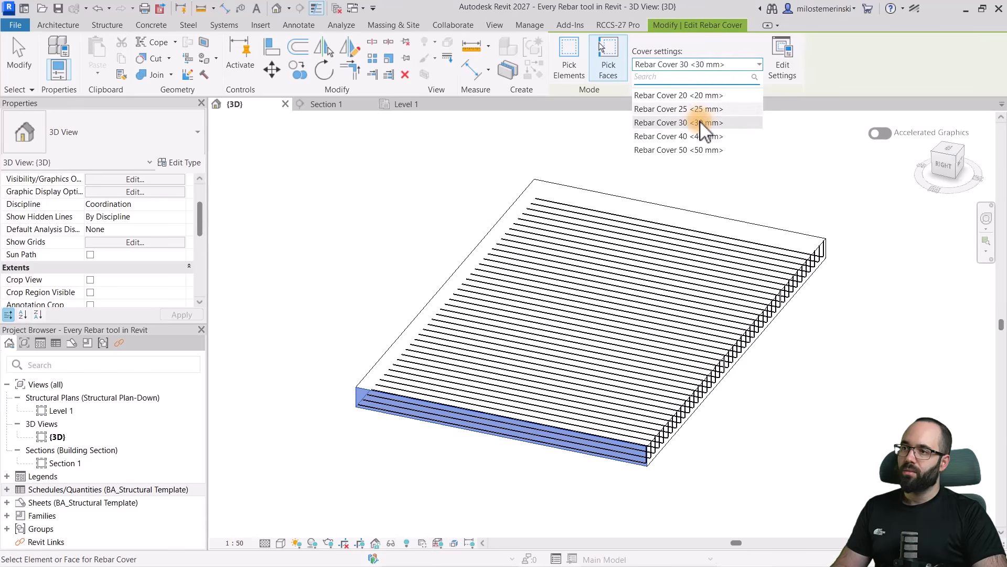
pyautogui.click(695, 150)
pyautogui.press('Escape')
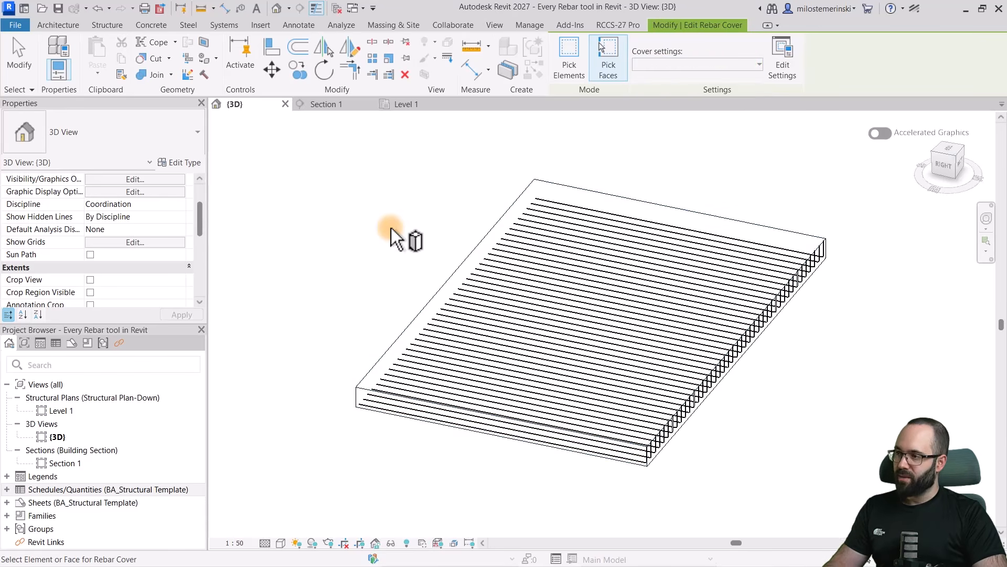
pyautogui.click(461, 250)
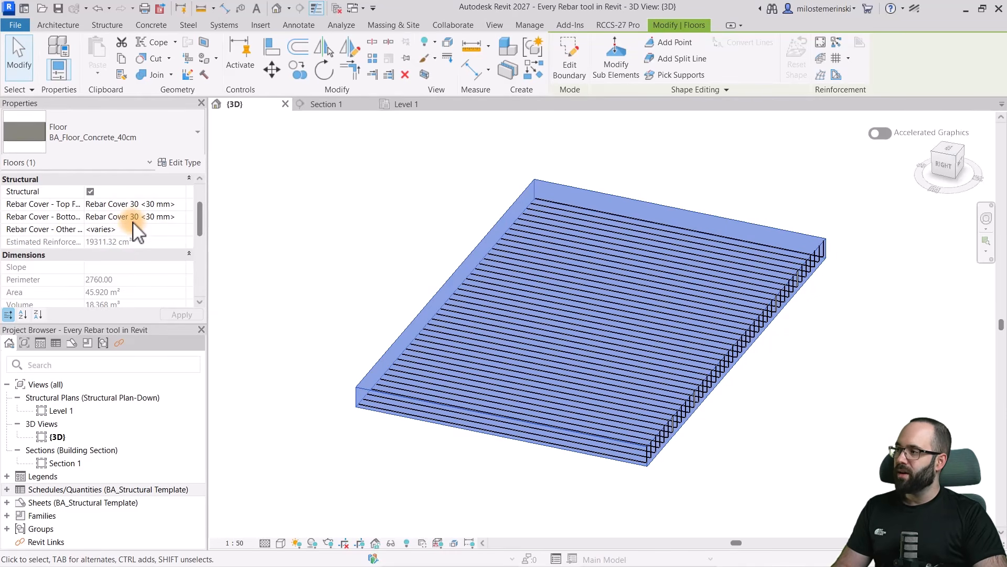
pyautogui.click(387, 222)
# Delete the L-shaped rebar set from the slab in the 3D view.
pyautogui.keyDown('shift'); pyautogui.moveTo(386, 221); pyautogui.dragTo(625, 198, button='middle'); pyautogui.keyUp('shift')
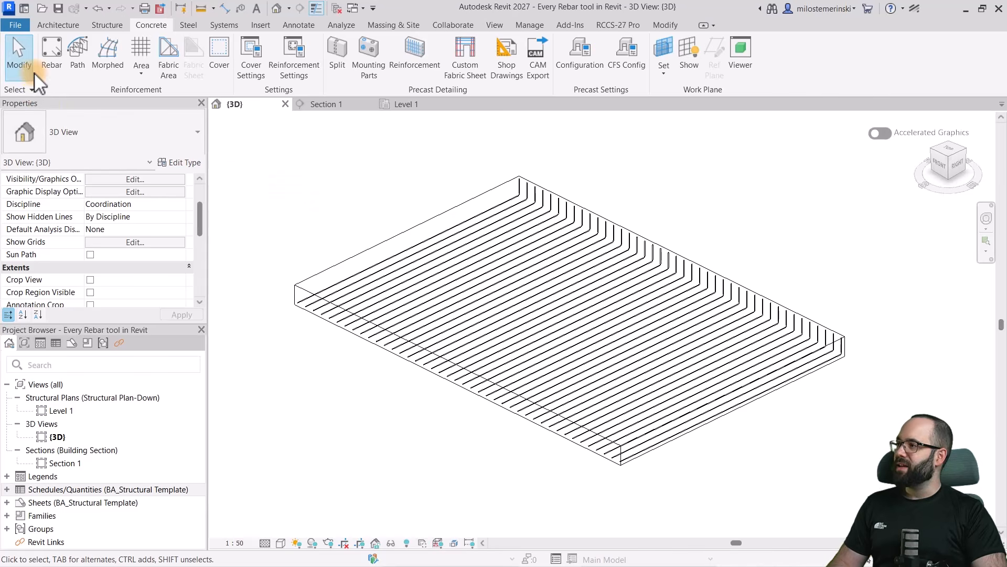
pyautogui.click(506, 194)
pyautogui.press('Delete')
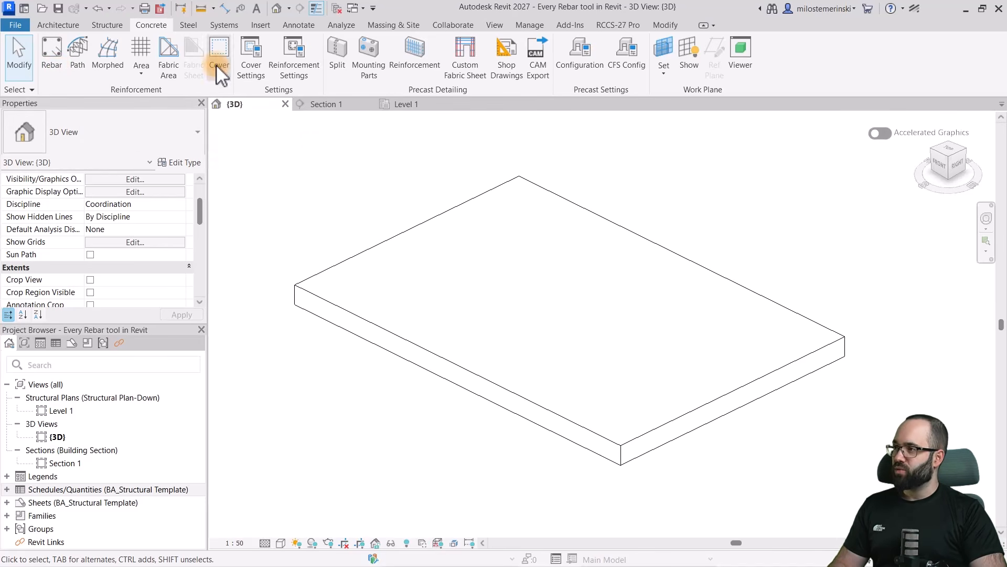
pyautogui.click(428, 218)
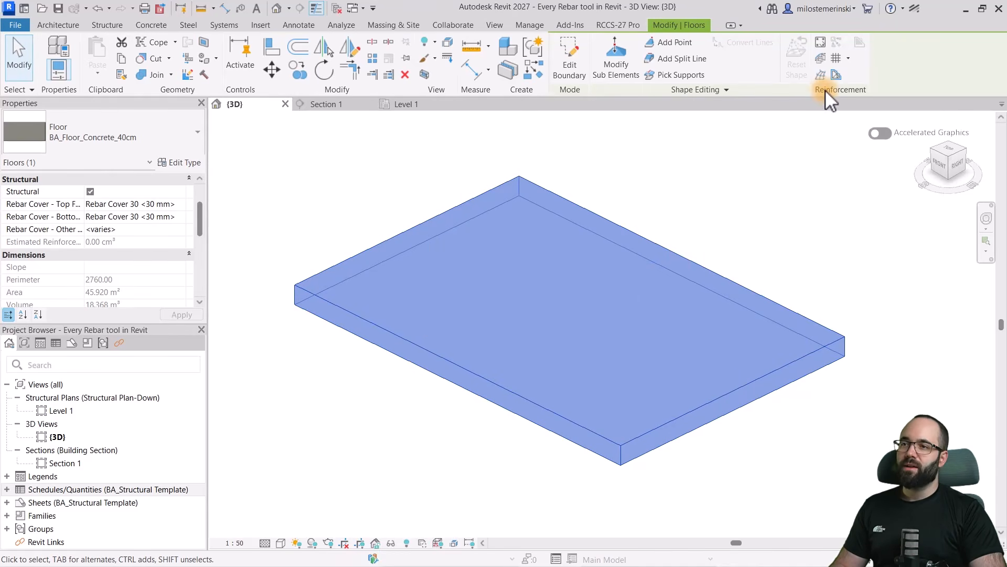
pyautogui.click(819, 44)
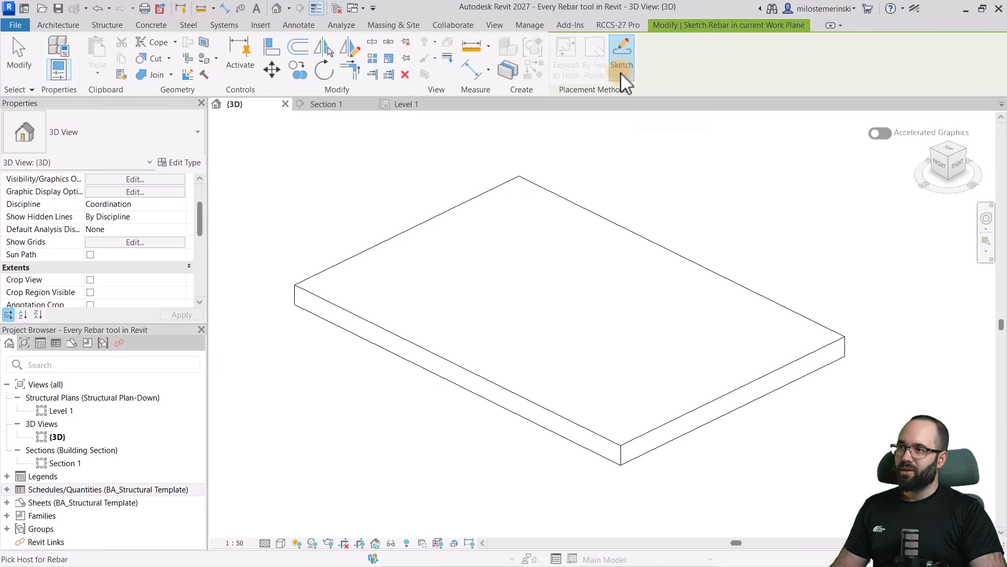
pyautogui.press('Escape')
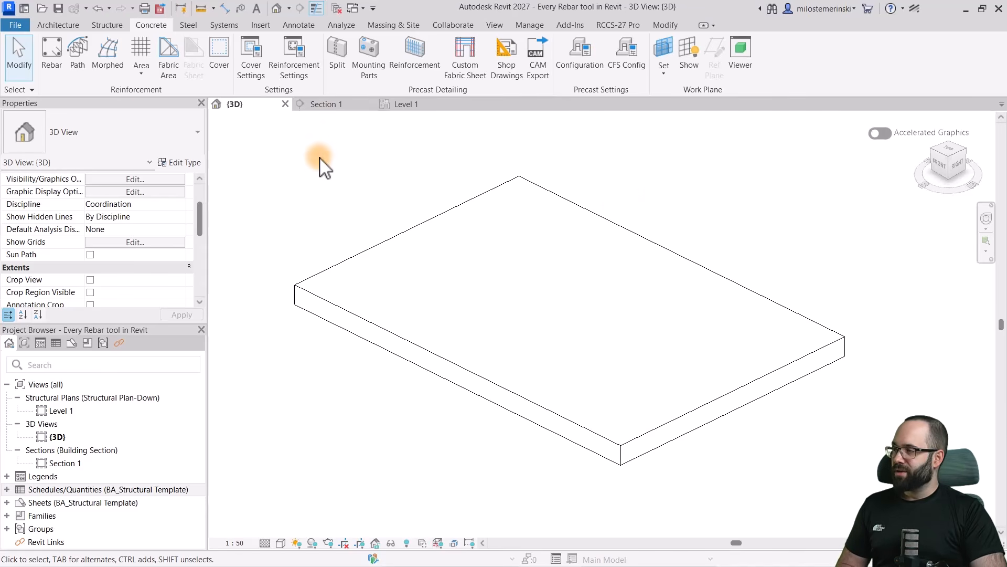
pyautogui.click(52, 71)
pyautogui.click(436, 219)
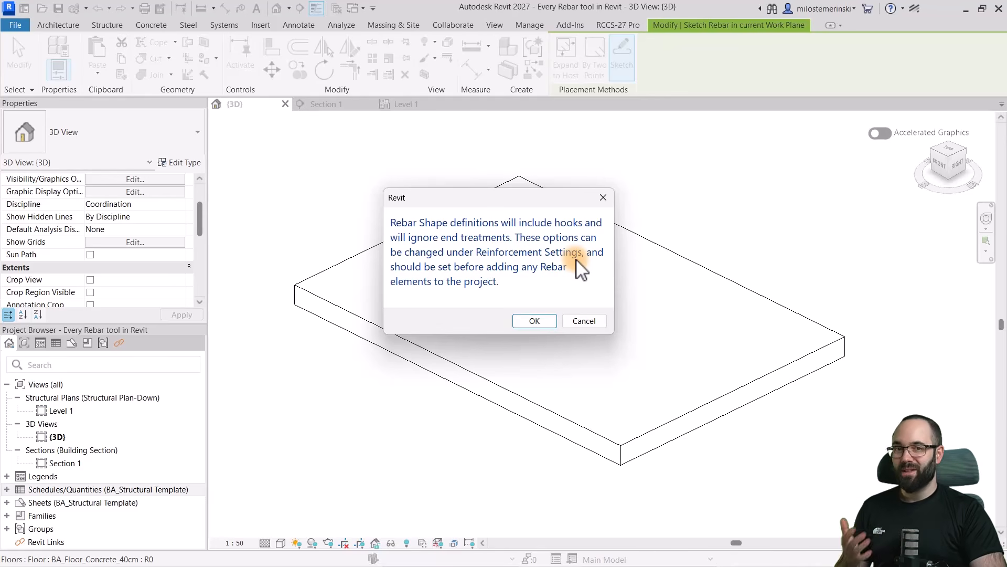
pyautogui.click(527, 322)
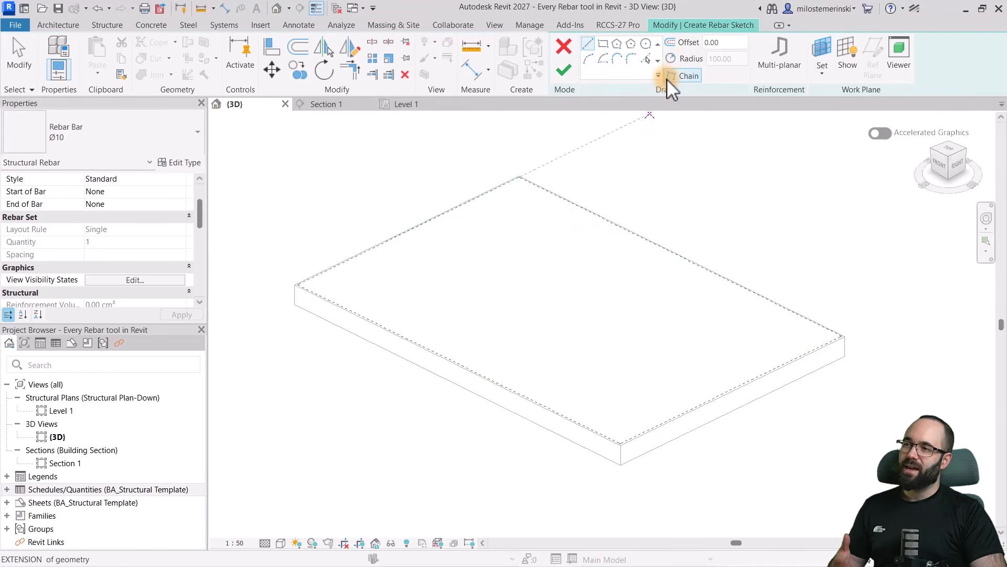
pyautogui.click(565, 48)
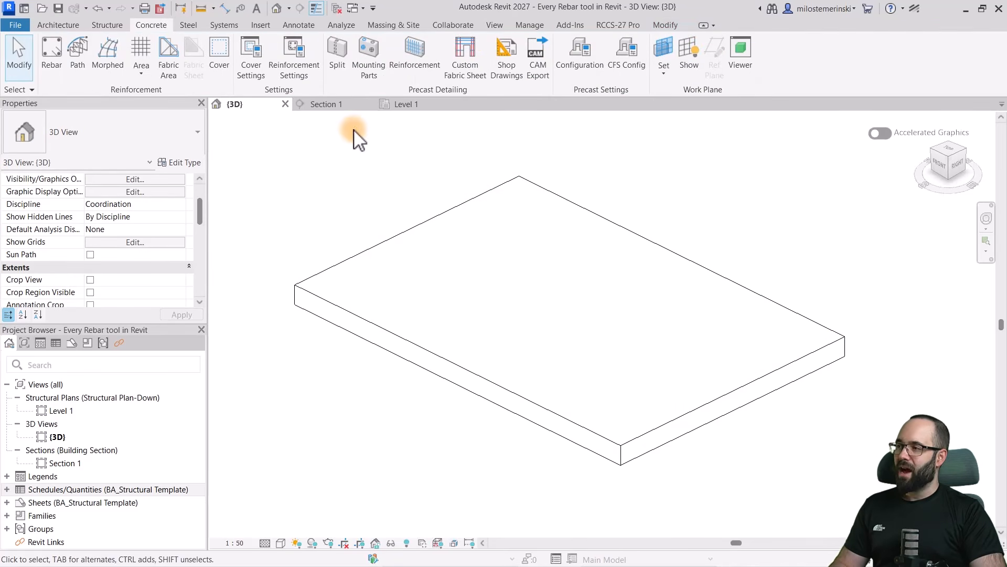
# Open Section 1 from its marker in the Level 1 plan and start the Rebar tool with the slab as host.
pyautogui.click(423, 106)
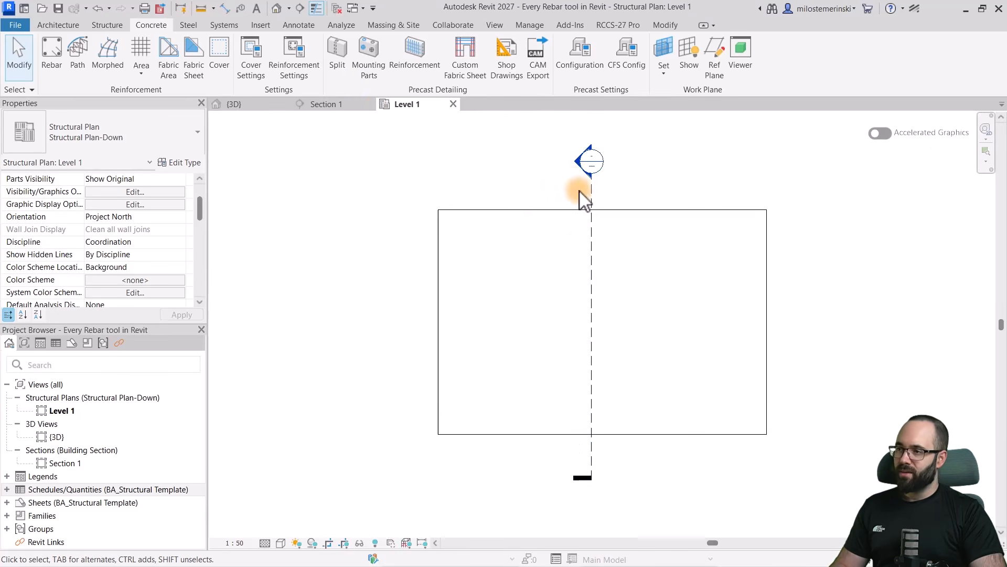
pyautogui.doubleClick(575, 169)
pyautogui.moveTo(528, 252); pyautogui.dragTo(518, 247, button='middle')
pyautogui.scroll(1, 405, 299)
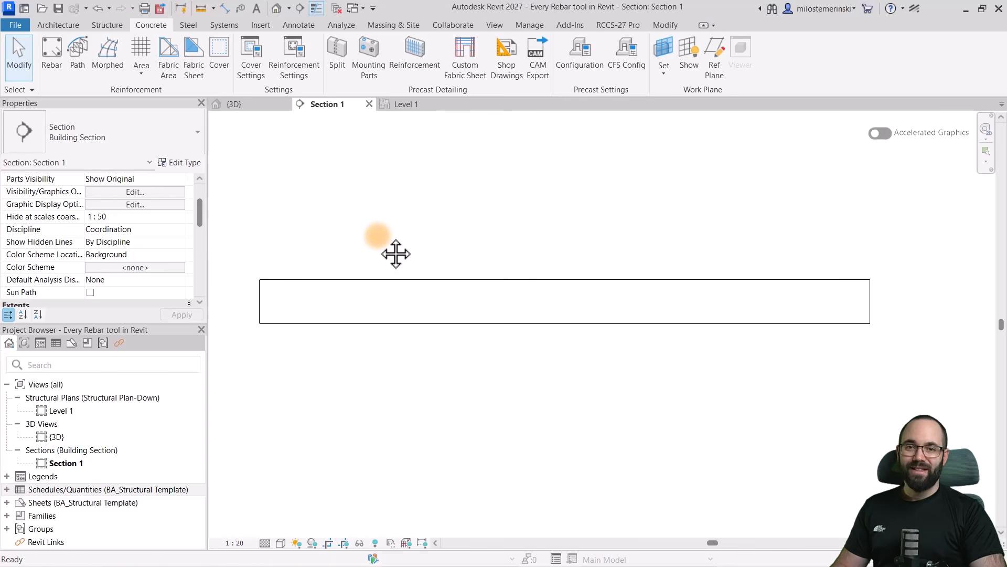
pyautogui.click(54, 66)
pyautogui.click(543, 320)
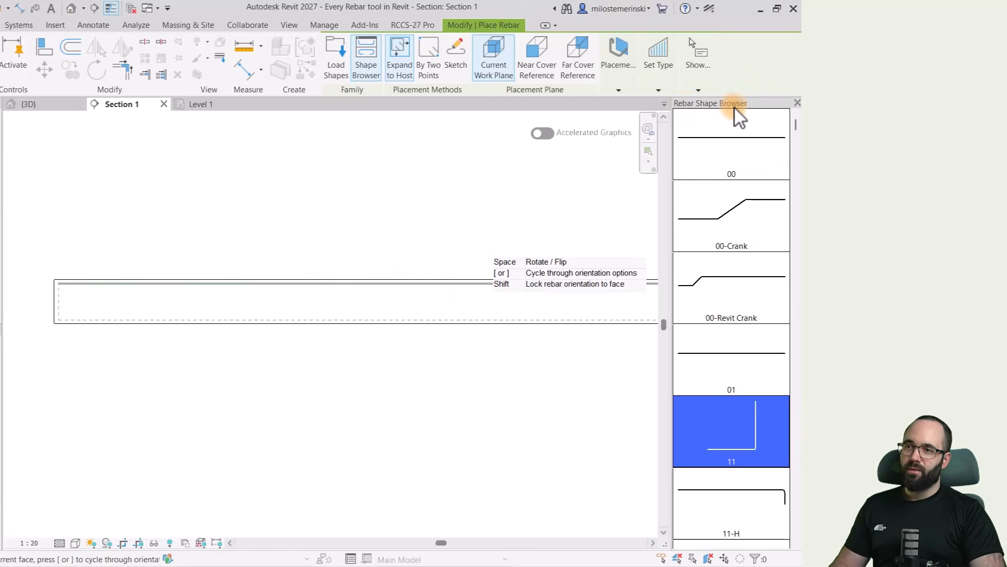
# Review the available rebar shapes from shape 11 through to the wall ties shape.
pyautogui.scroll(-5, 738, 259)
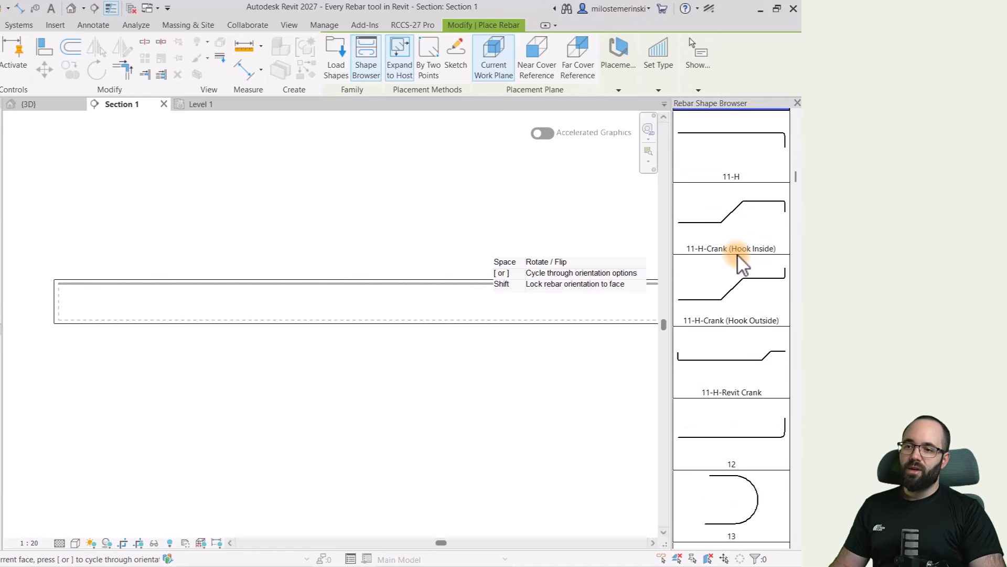
pyautogui.scroll(-5, 734, 249)
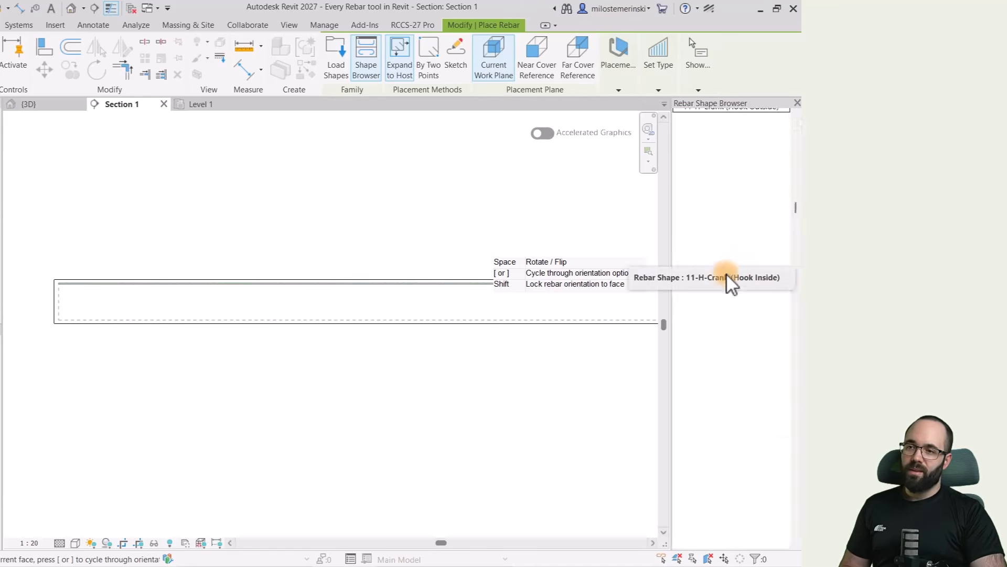
pyautogui.scroll(-10, 727, 275)
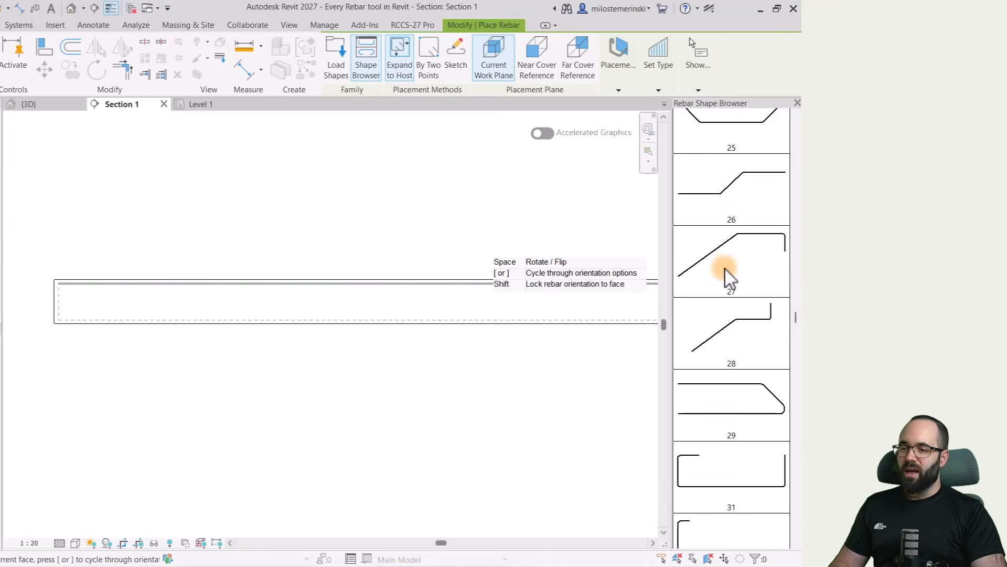
pyautogui.scroll(-15, 725, 269)
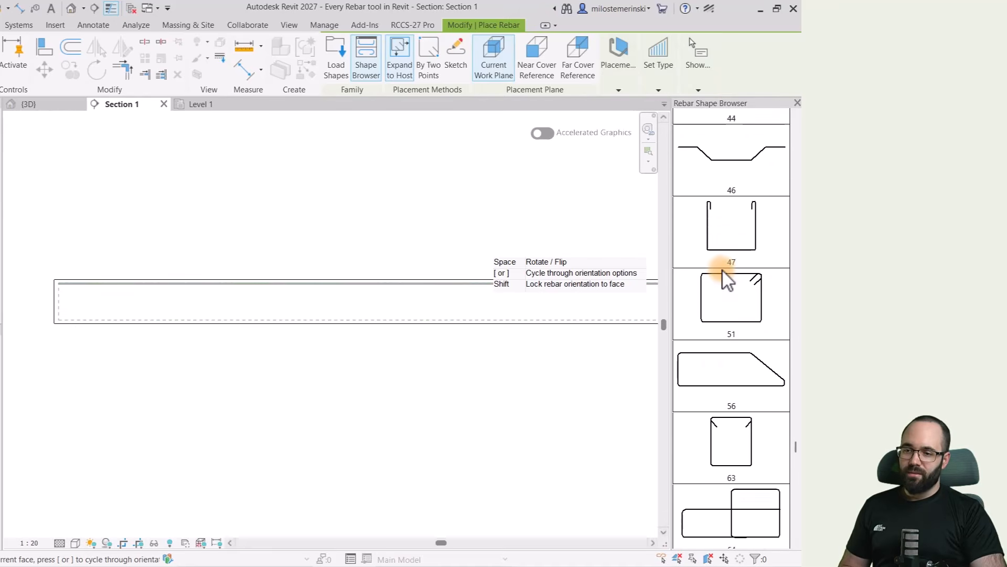
pyautogui.scroll(-5, 722, 270)
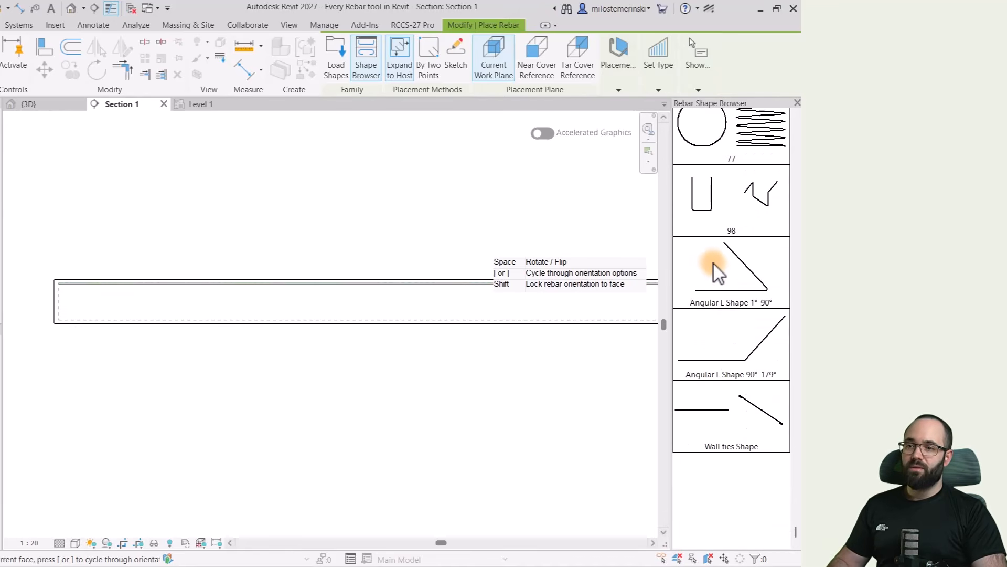
pyautogui.scroll(20, 729, 321)
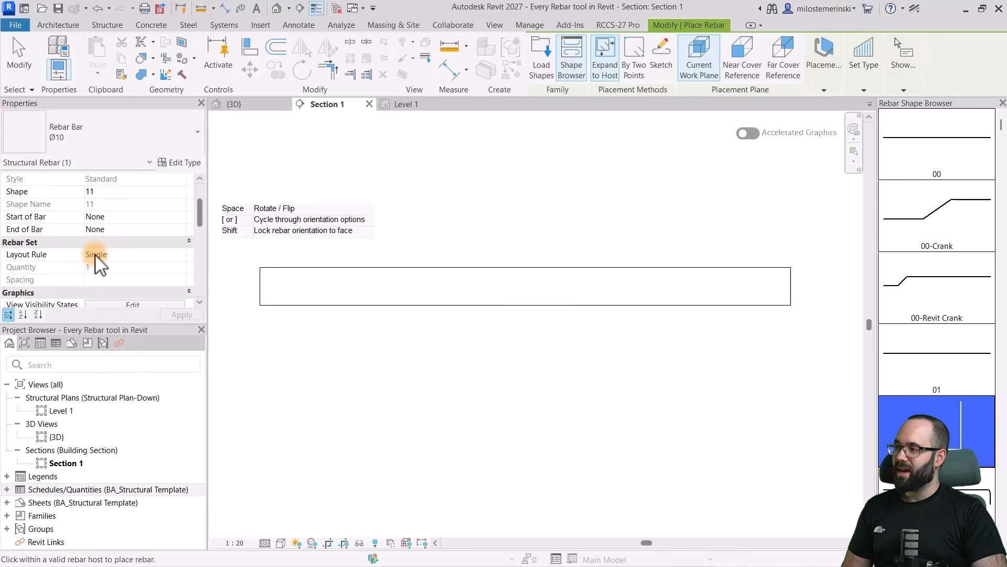
# Place a single Ø10 bar of shape 11 along the slab's underside in Section 1, with its leg rising at one end.
pyautogui.click(96, 136)
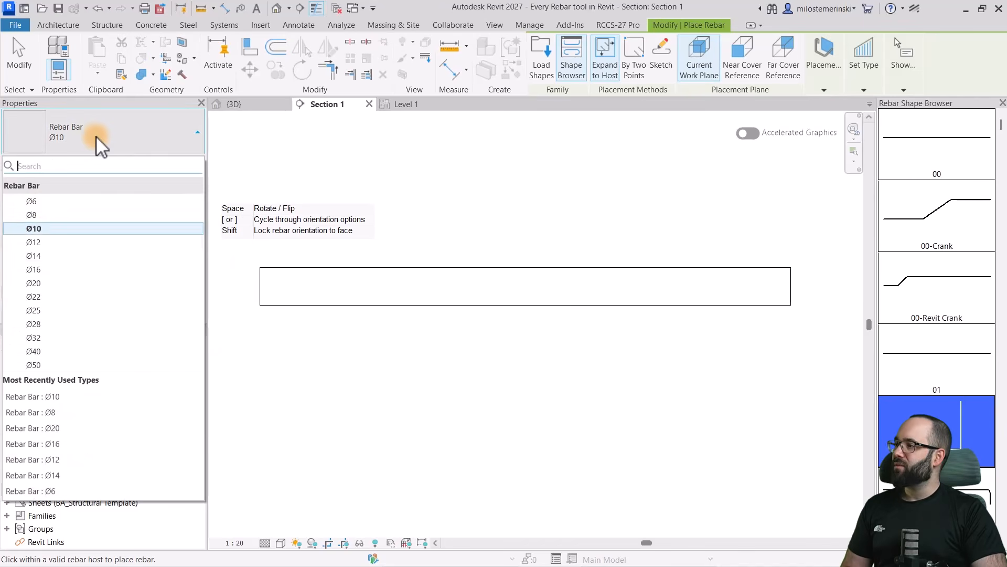
pyautogui.click(37, 230)
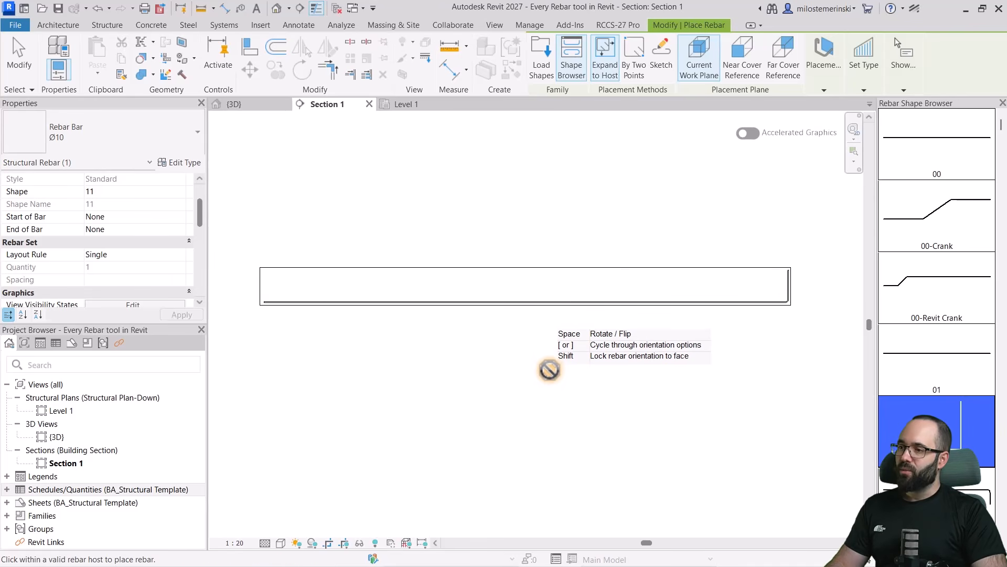
pyautogui.press('Escape')
# Examine the new bar inside the slab in the 3D view by selecting the floor.
pyautogui.click(257, 105)
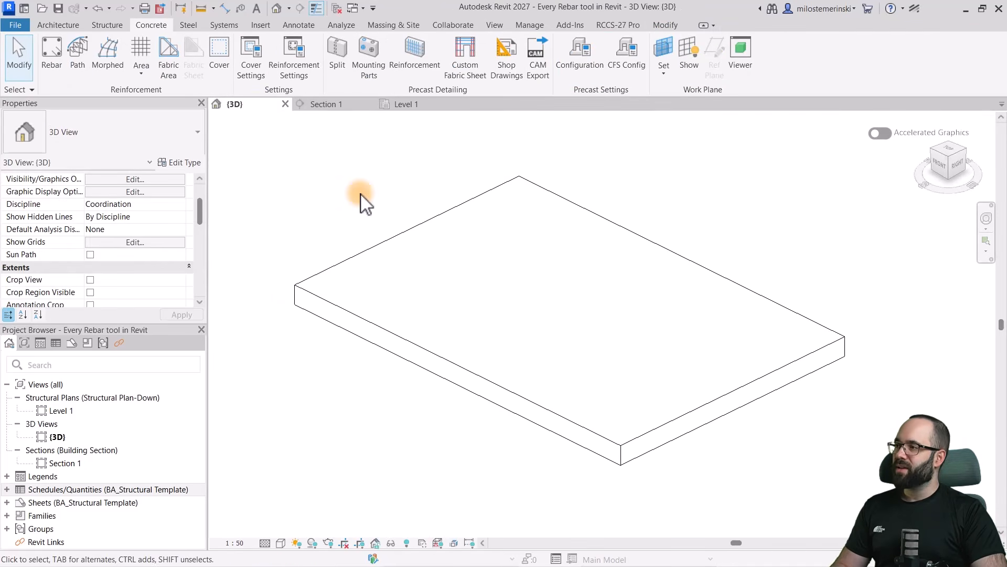
pyautogui.click(629, 227)
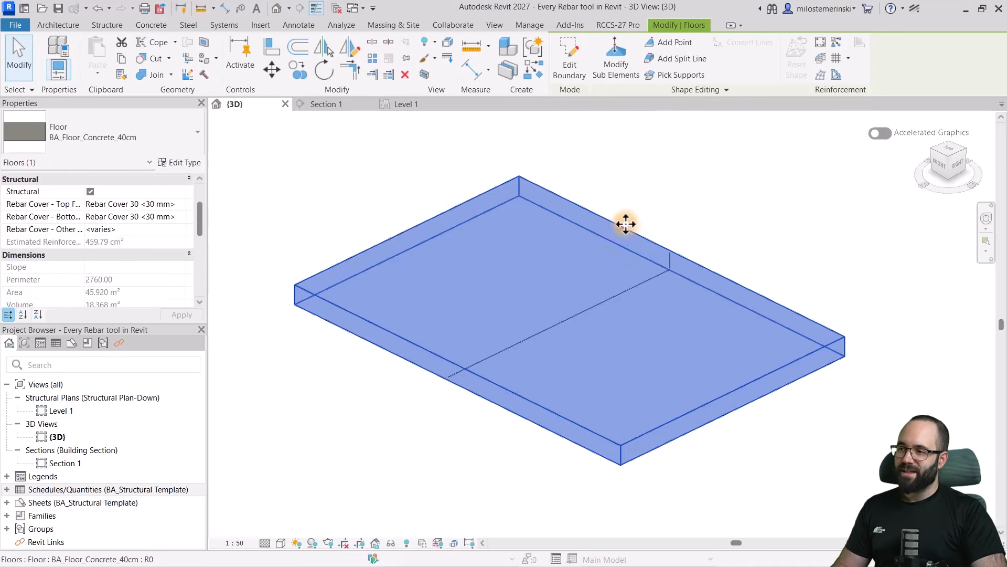
pyautogui.scroll(3, 670, 275)
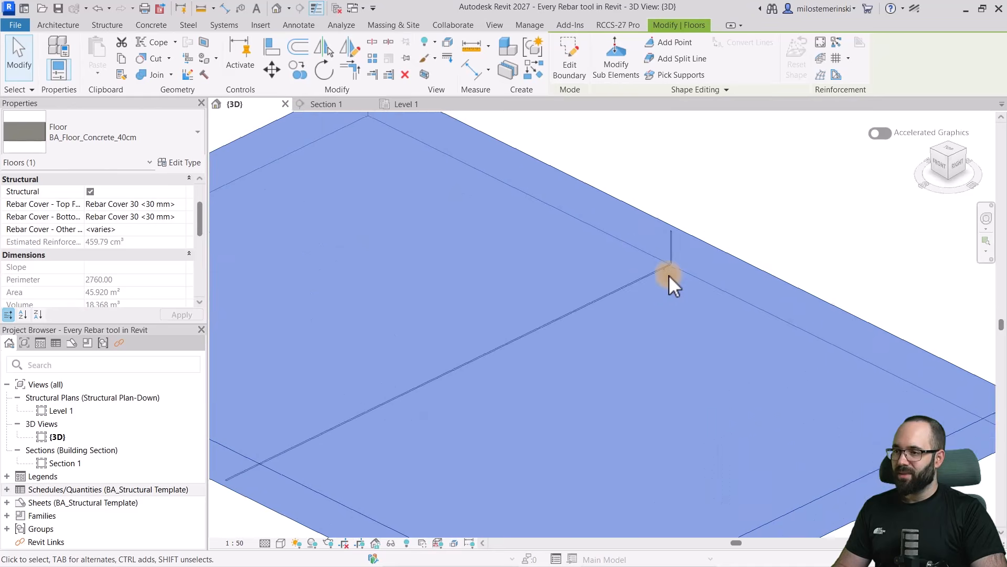
pyautogui.scroll(-3, 659, 250)
pyautogui.click(707, 239)
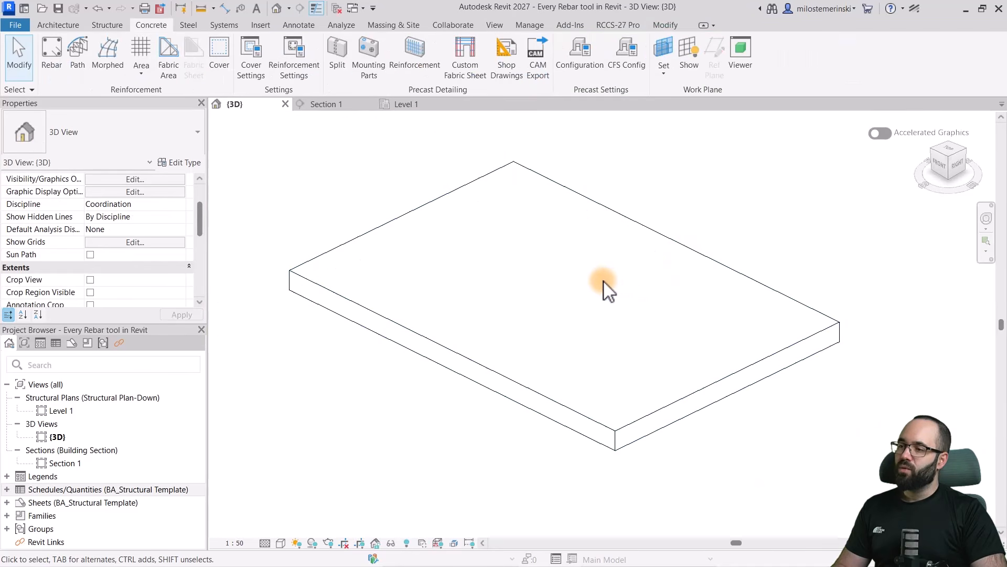
# Make the bar unobscured in the {3D} view and the Level 1 plan, and check it in Level 1.
pyautogui.click(339, 105)
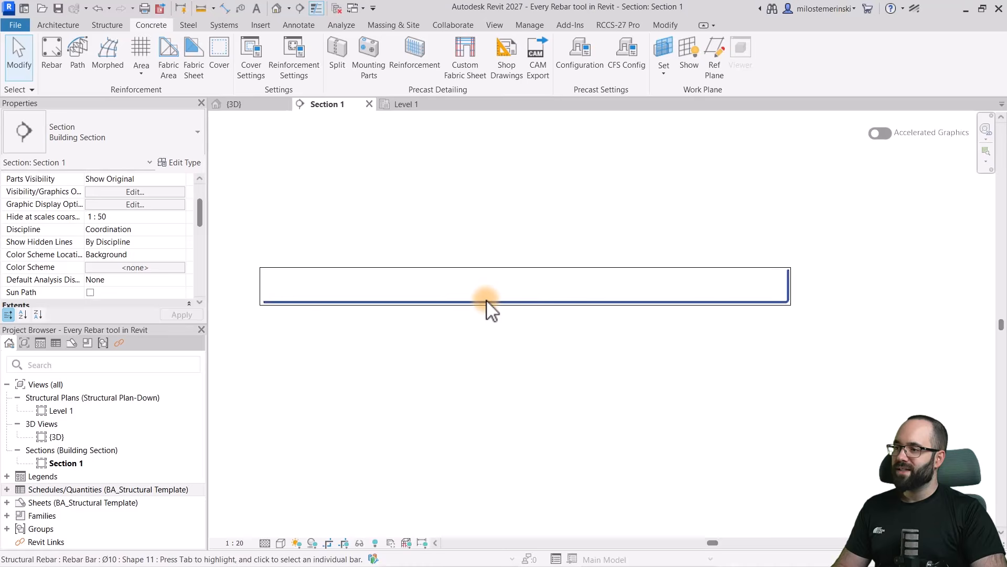
pyautogui.click(488, 302)
pyautogui.scroll(-2, 160, 263)
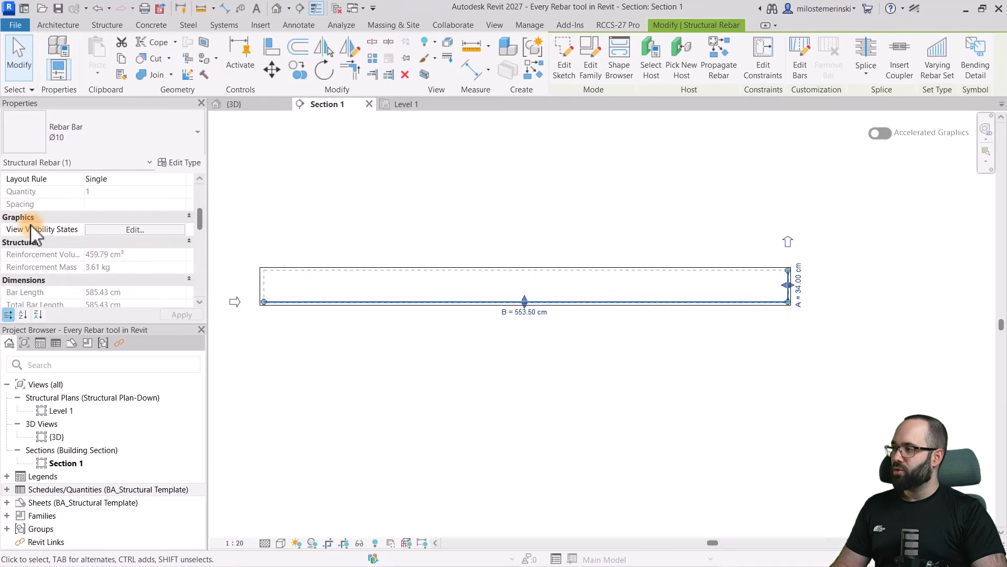
pyautogui.click(108, 229)
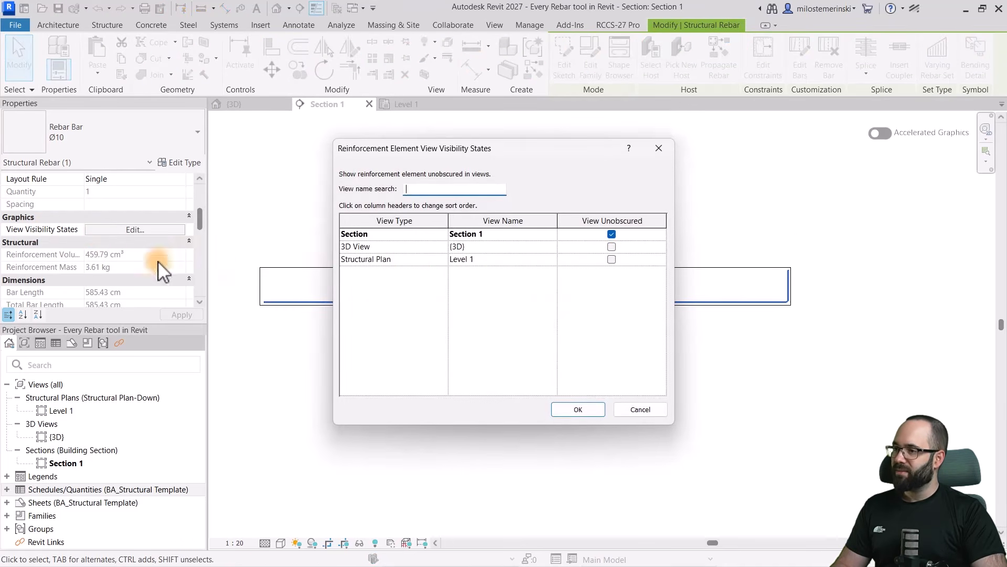
pyautogui.click(611, 247)
pyautogui.click(613, 260)
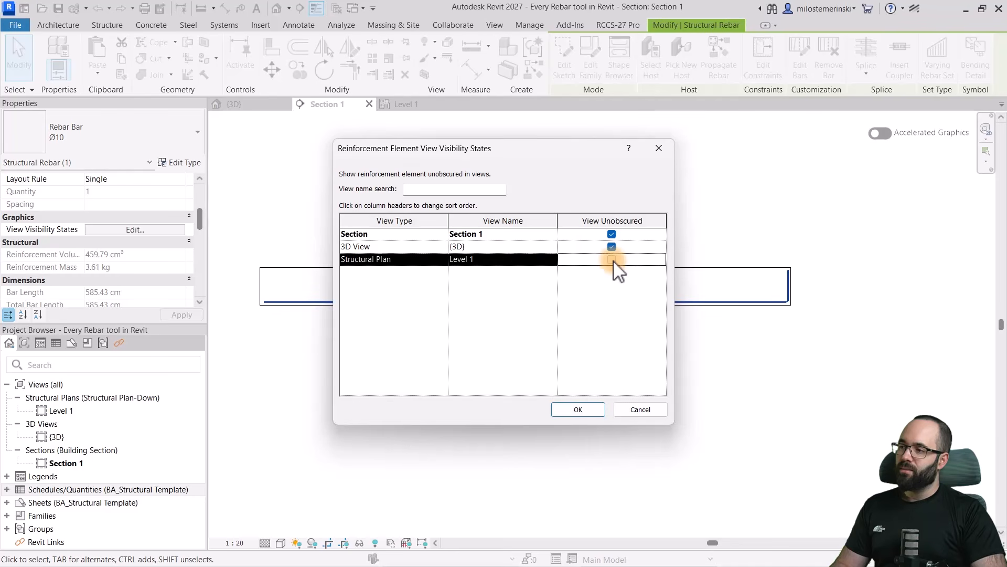
pyautogui.click(578, 409)
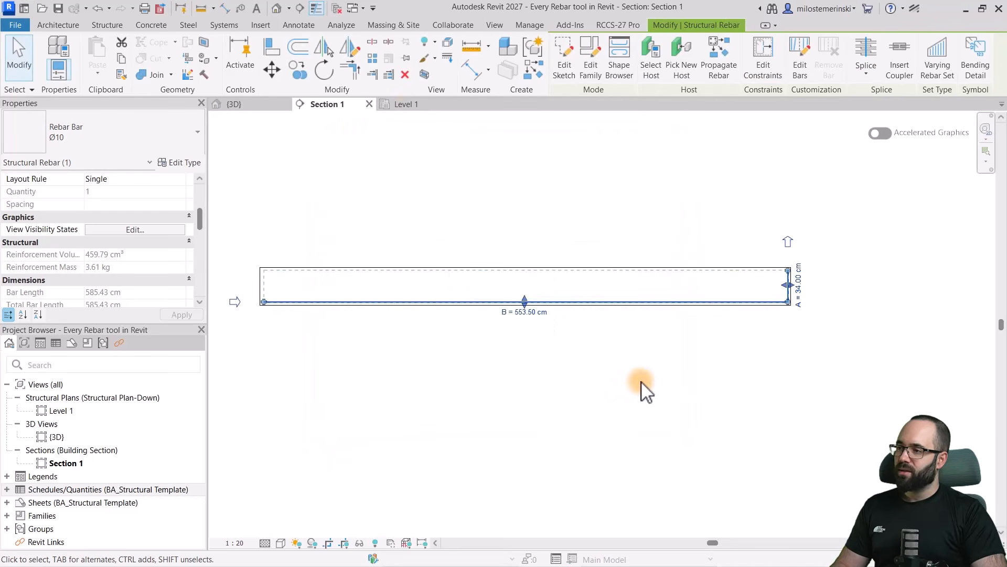
pyautogui.click(406, 104)
pyautogui.scroll(5, 603, 220)
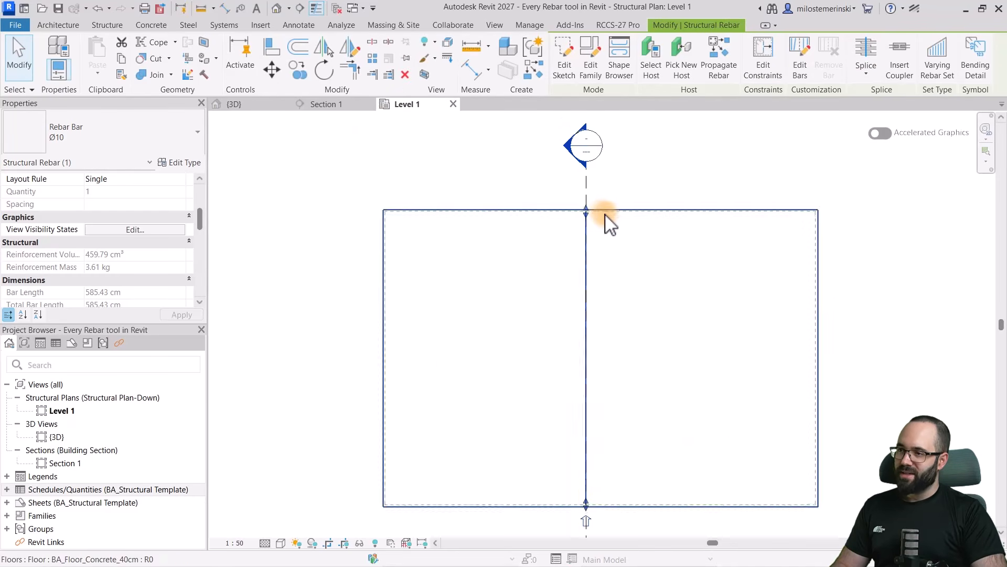
# Place a second Ø10 bar of shape 11 in the slab in Section 1, using the near cover reference as placement plane.
pyautogui.scroll(-4, 588, 199)
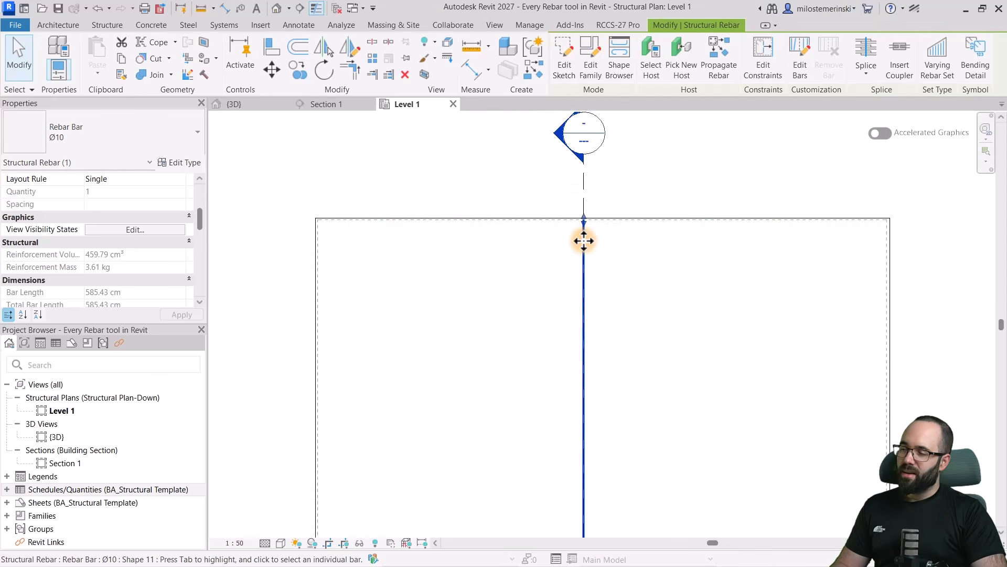
pyautogui.click(236, 103)
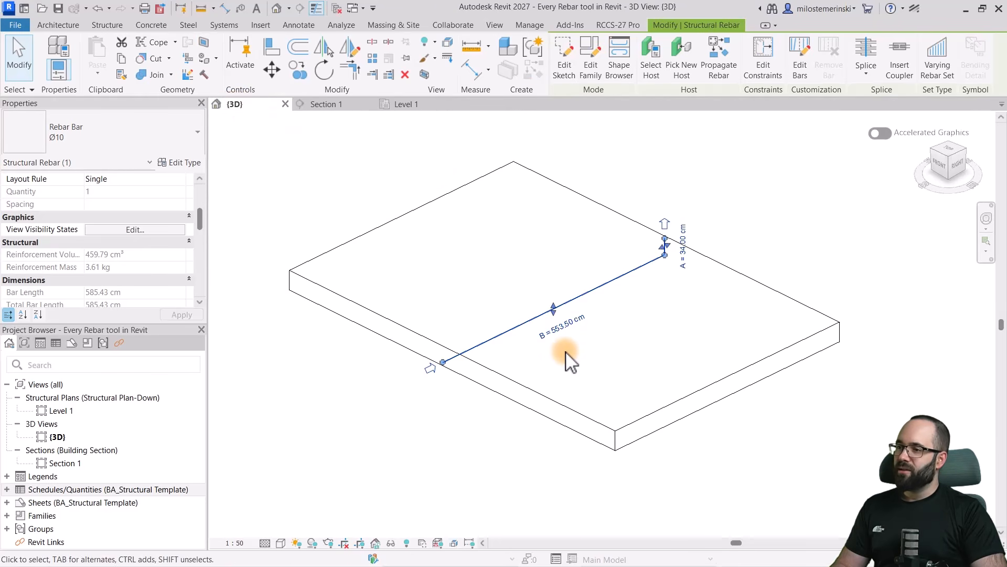
pyautogui.press('Escape')
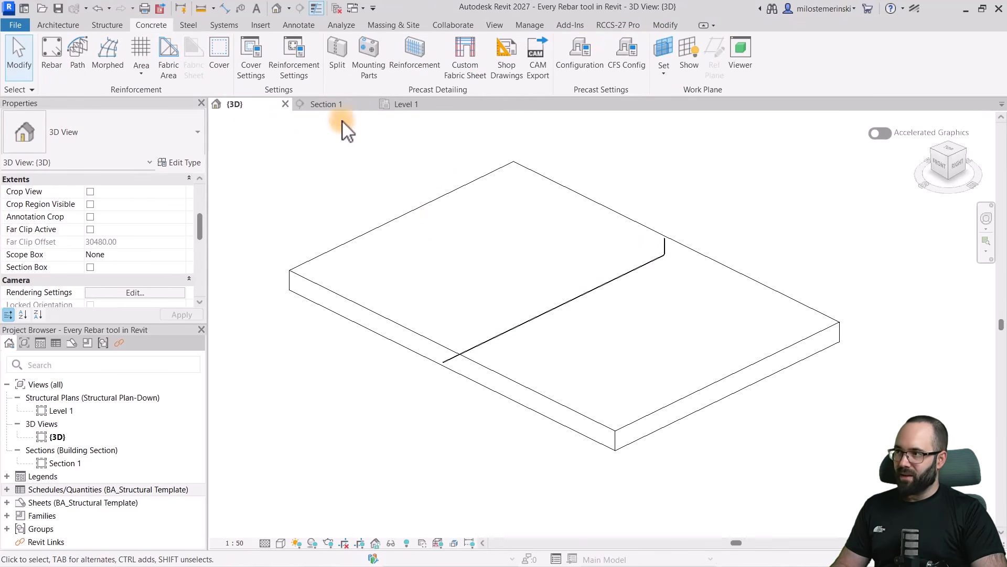
pyautogui.click(330, 105)
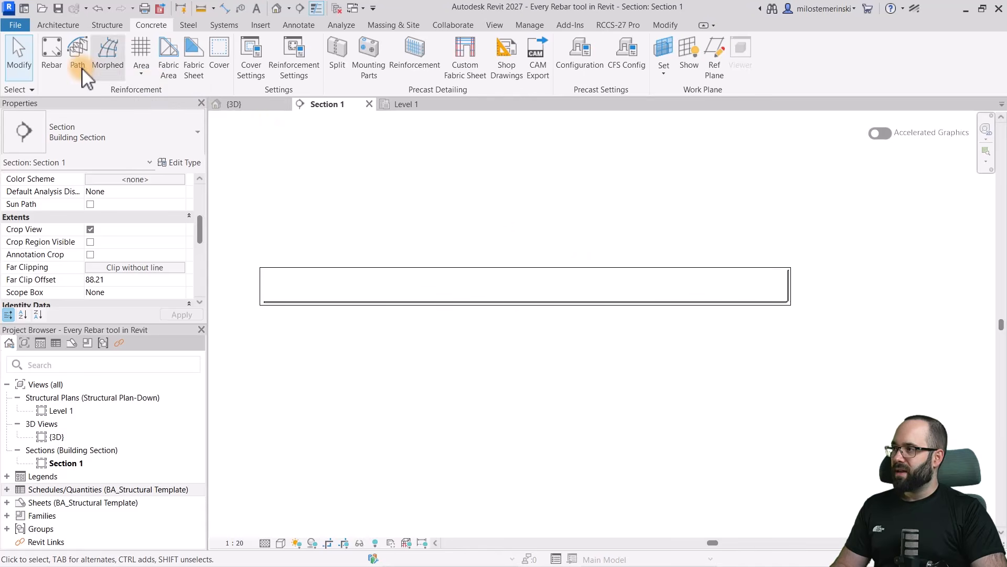
pyautogui.click(57, 67)
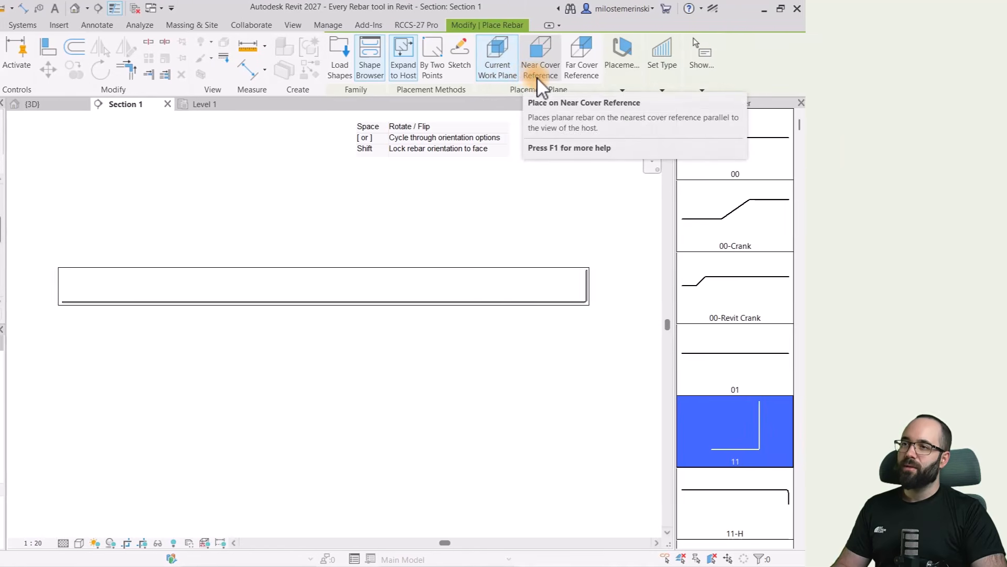
pyautogui.click(537, 77)
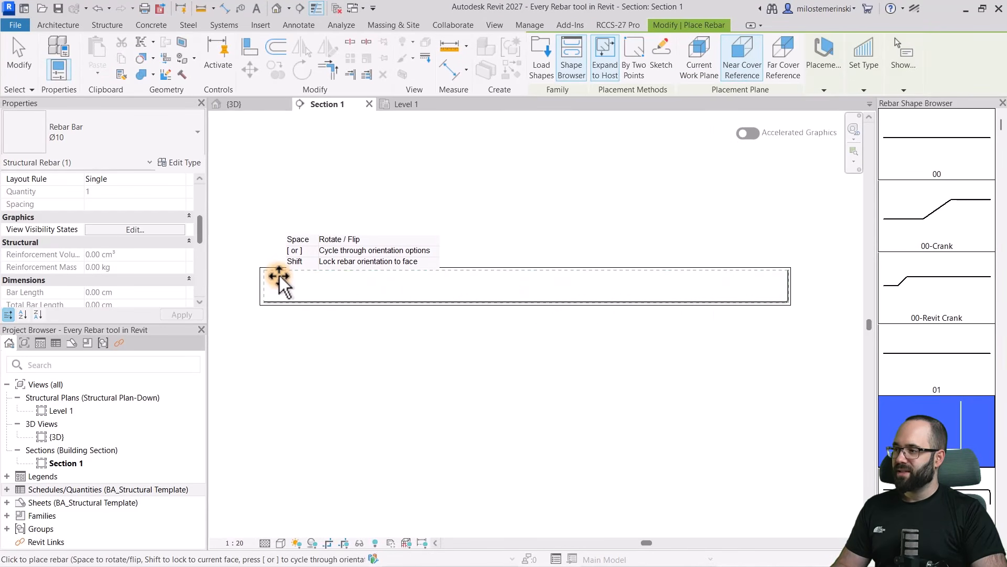
pyautogui.click(279, 277)
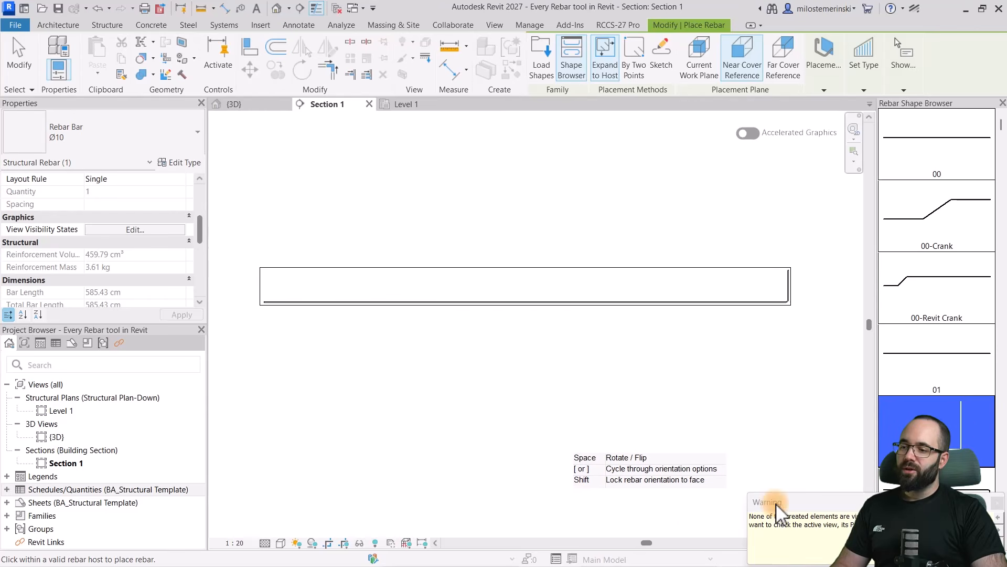
pyautogui.moveTo(463, 286); pyautogui.dragTo(404, 263)
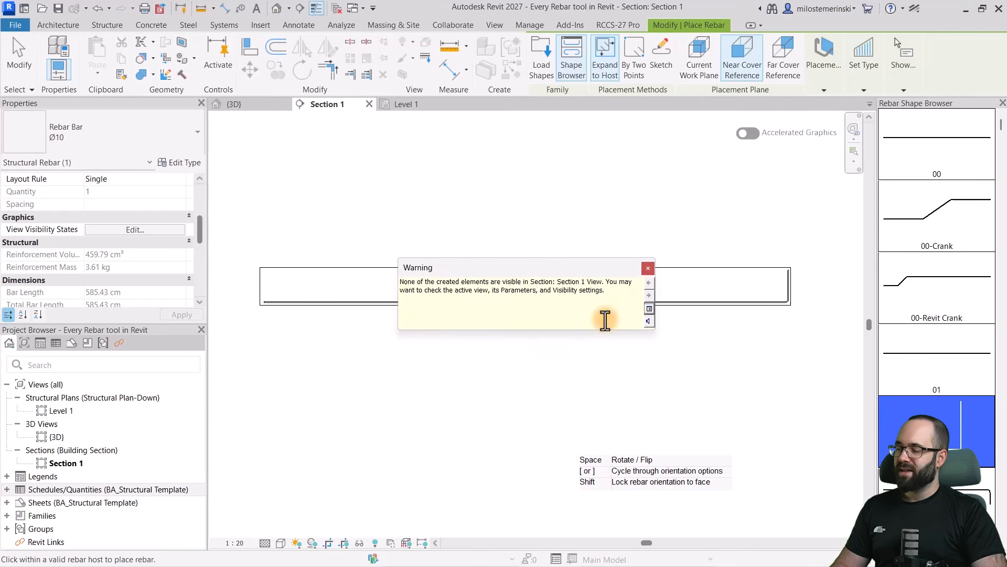
pyautogui.click(648, 269)
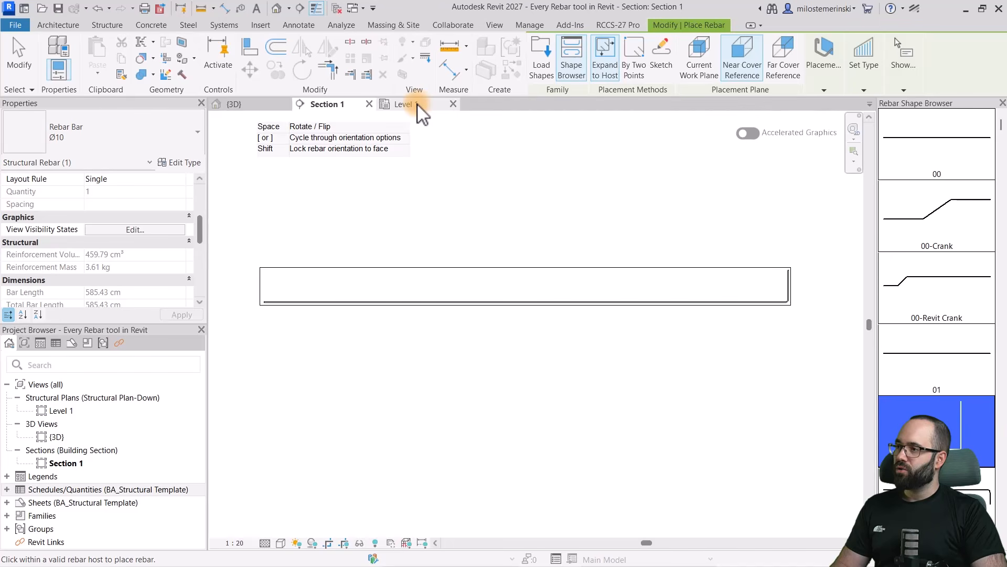
# Locate the new near-cover bar at the slab's edge in the {3D} view by selecting the floor.
pyautogui.click(262, 105)
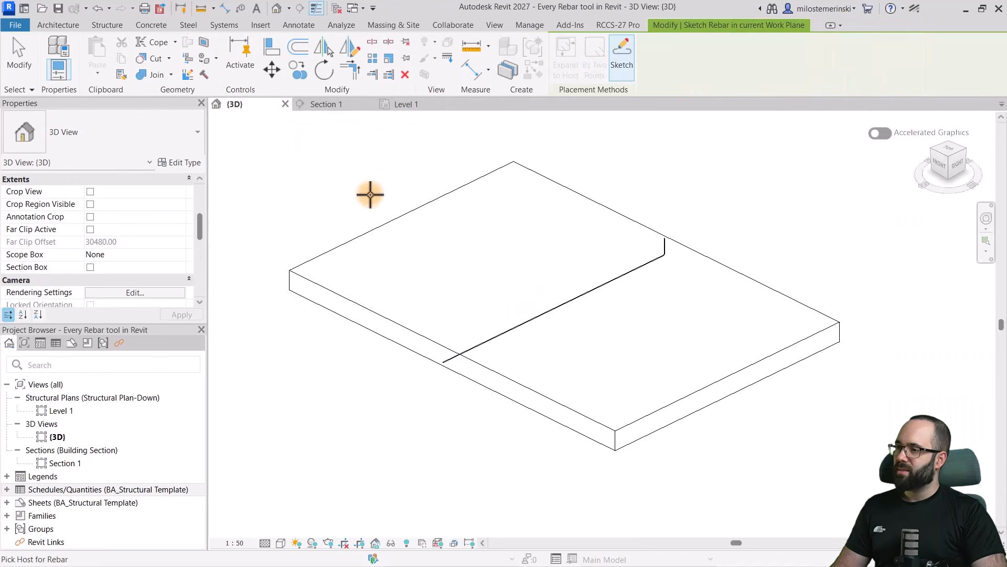
pyautogui.press('Escape')
pyautogui.click(456, 194)
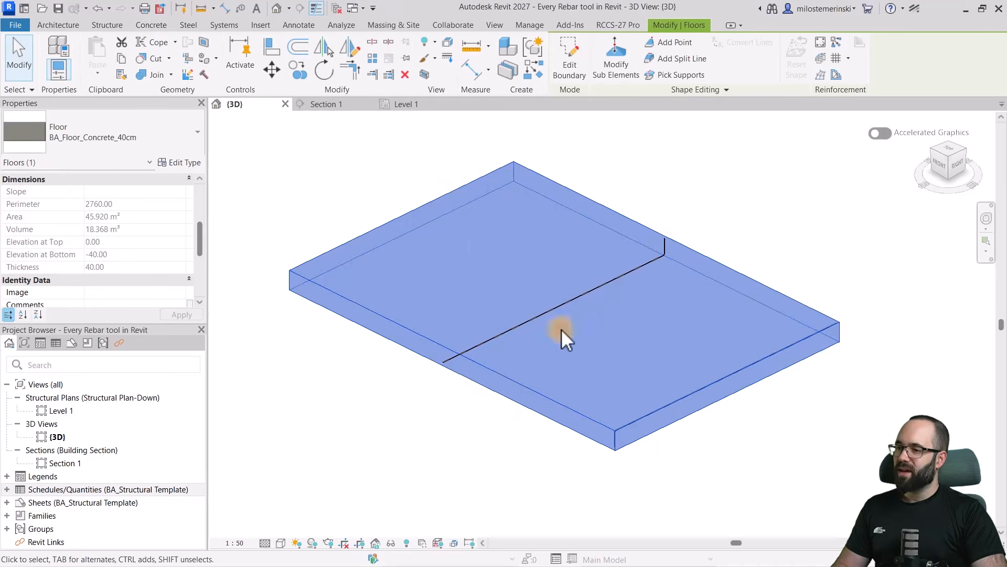
pyautogui.scroll(6, 609, 446)
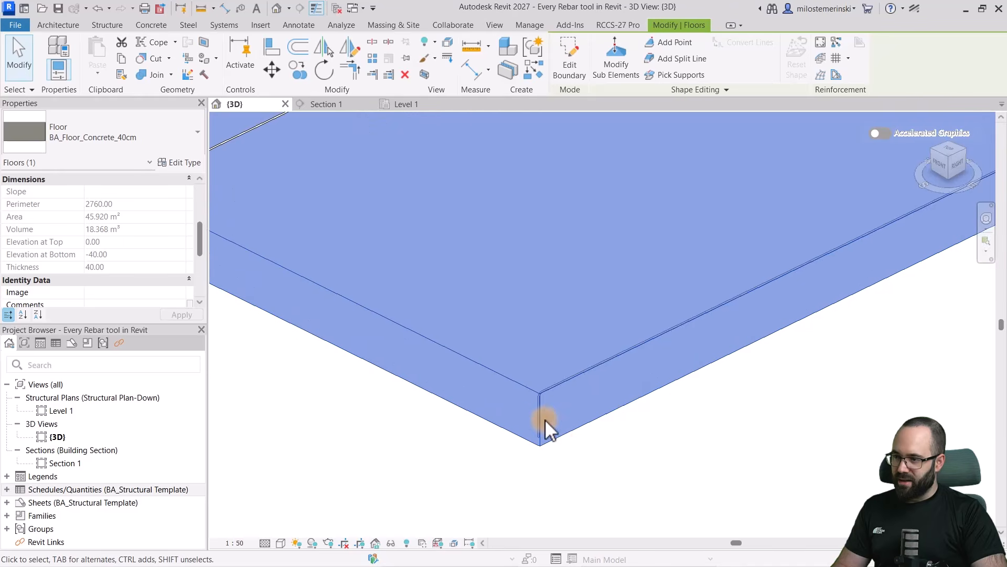
pyautogui.scroll(-6, 546, 380)
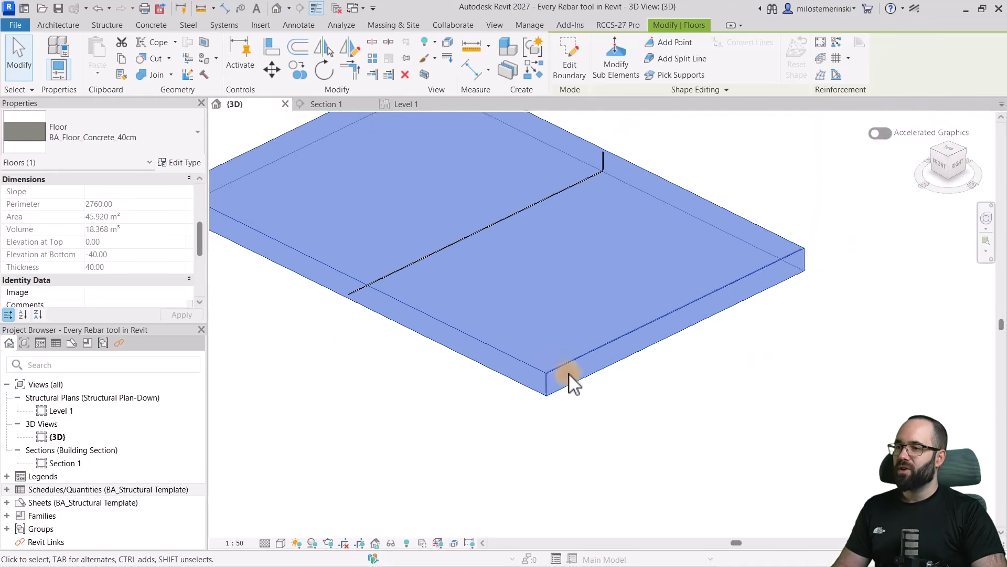
# Select only the near-cover bar at the slab's edge and make it unobscured in the {3D} view and the Level 1 plan.
pyautogui.moveTo(688, 379); pyautogui.dragTo(588, 329)
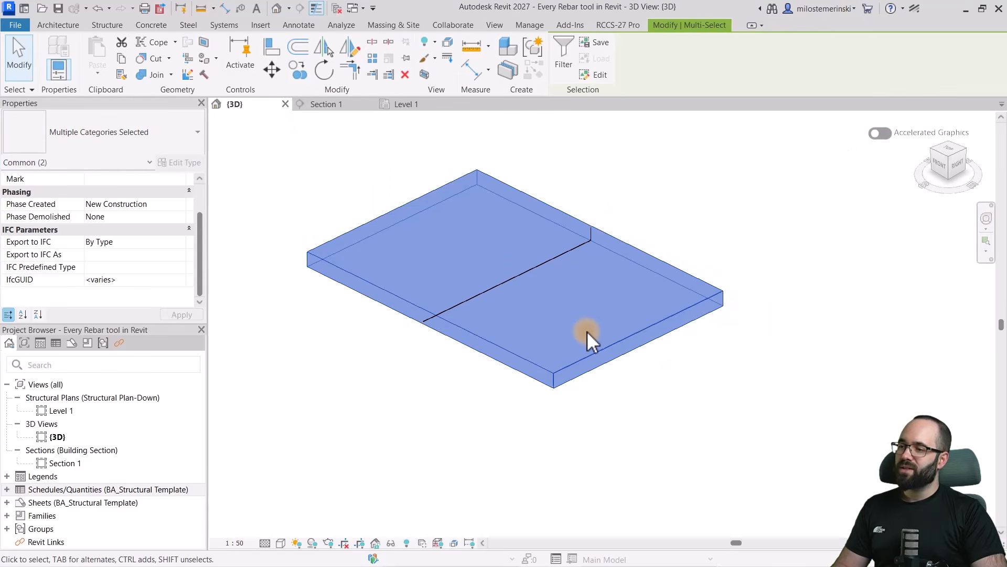
pyautogui.click(388, 212)
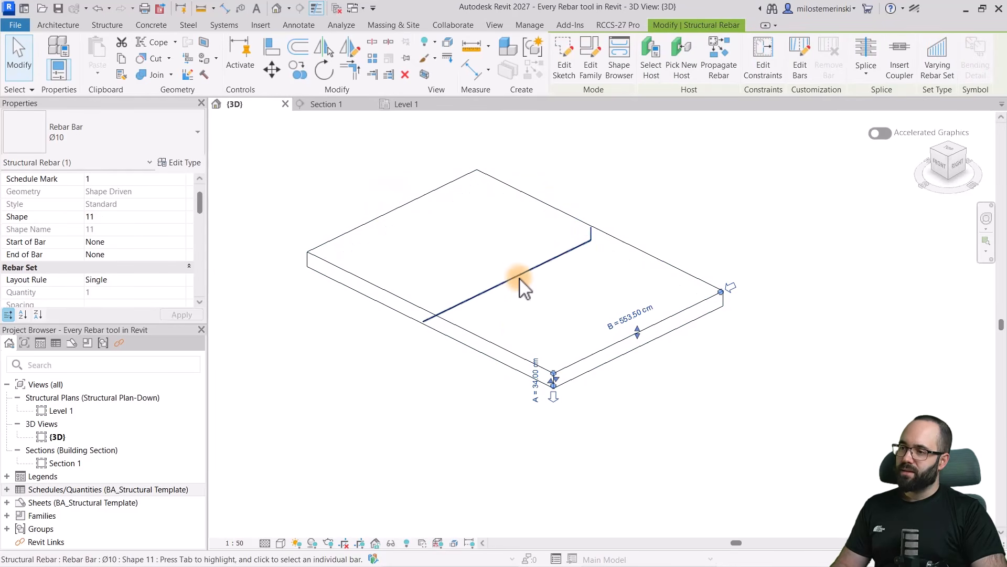
pyautogui.scroll(-4, 171, 240)
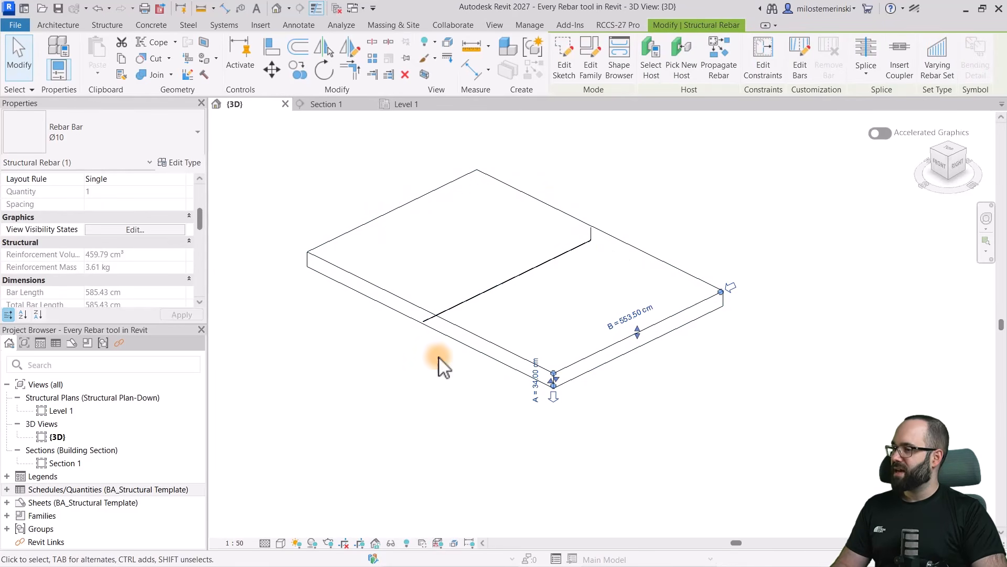
pyautogui.click(118, 231)
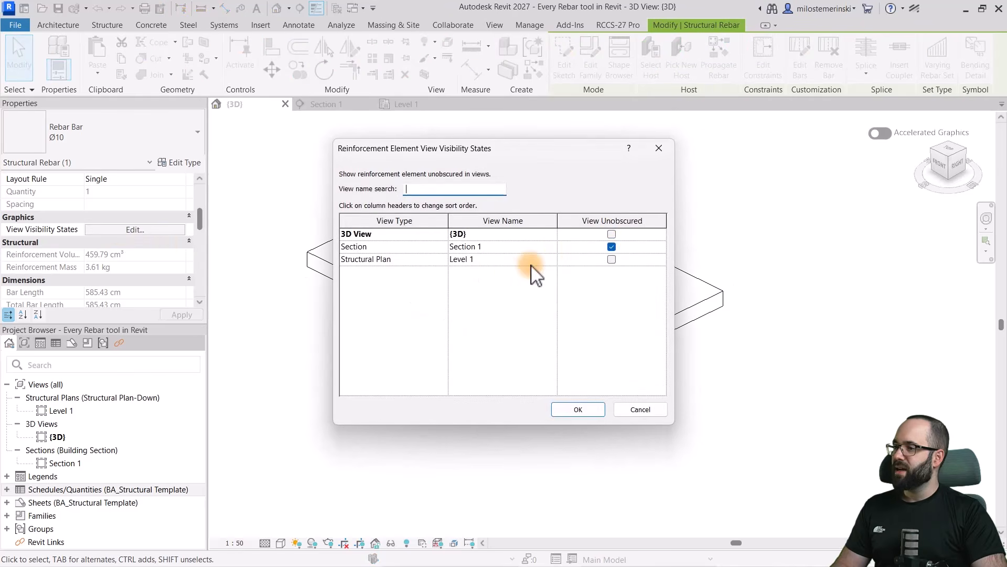
pyautogui.click(611, 259)
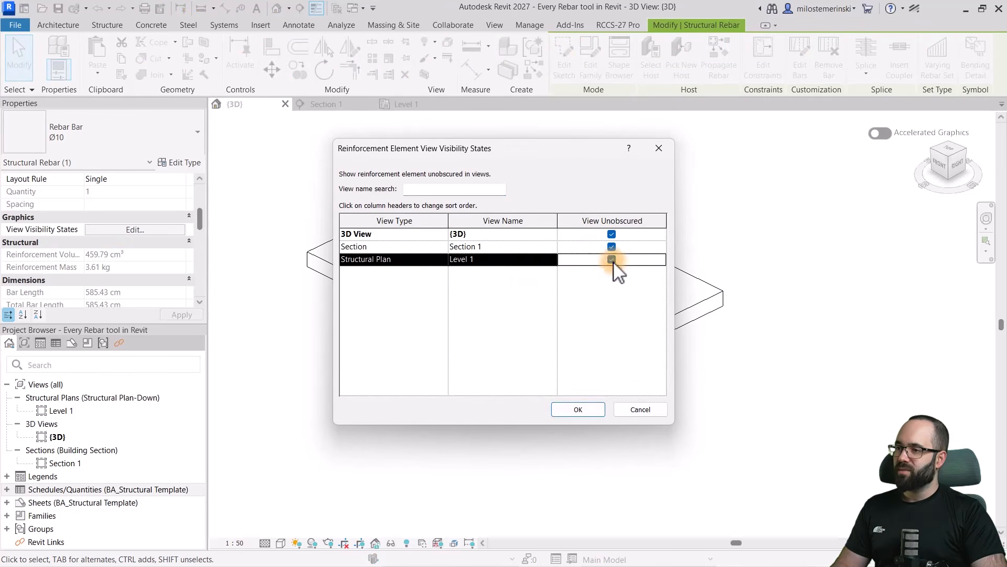
pyautogui.click(578, 410)
pyautogui.click(650, 396)
pyautogui.scroll(5, 552, 381)
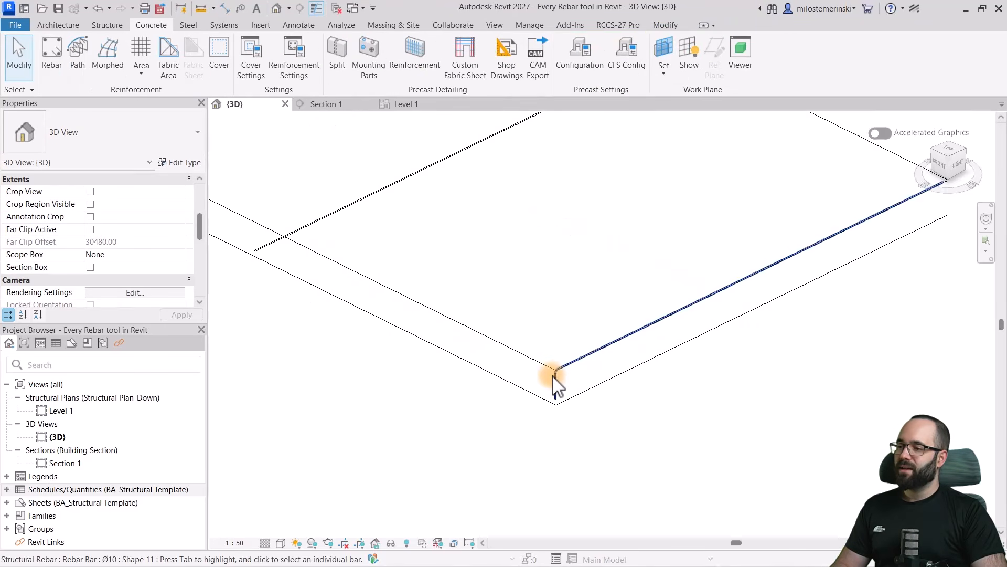
pyautogui.moveTo(554, 386)
pyautogui.keyDown('shift'); pyautogui.mouseDown(button='middle')
pyautogui.moveTo(546, 405)
pyautogui.moveTo(558, 371)
pyautogui.mouseUp(button='middle'); pyautogui.keyUp('shift')
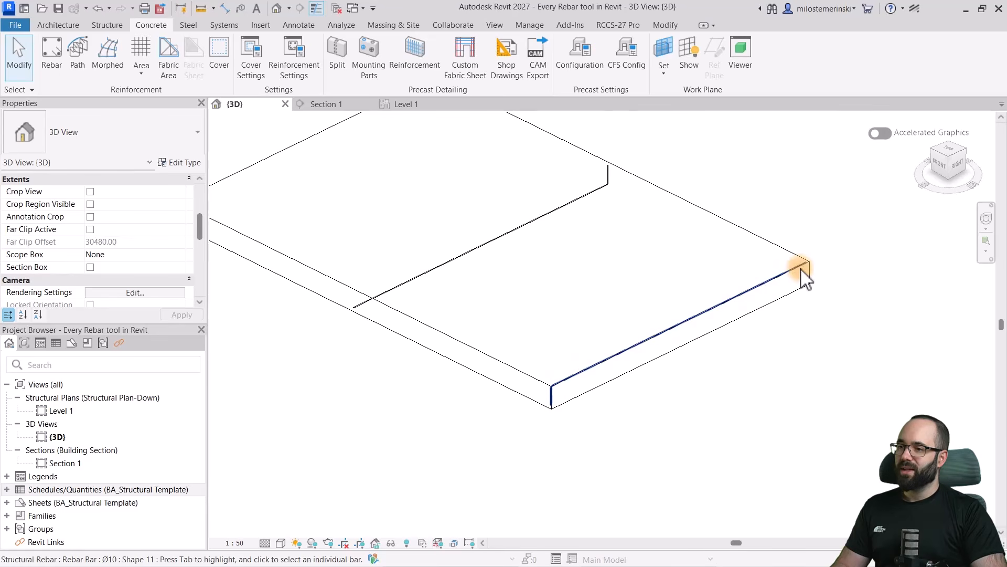
# Place a third Ø10 bar of shape 11 in the slab in Section 1, using the far cover reference as placement plane.
pyautogui.click(351, 106)
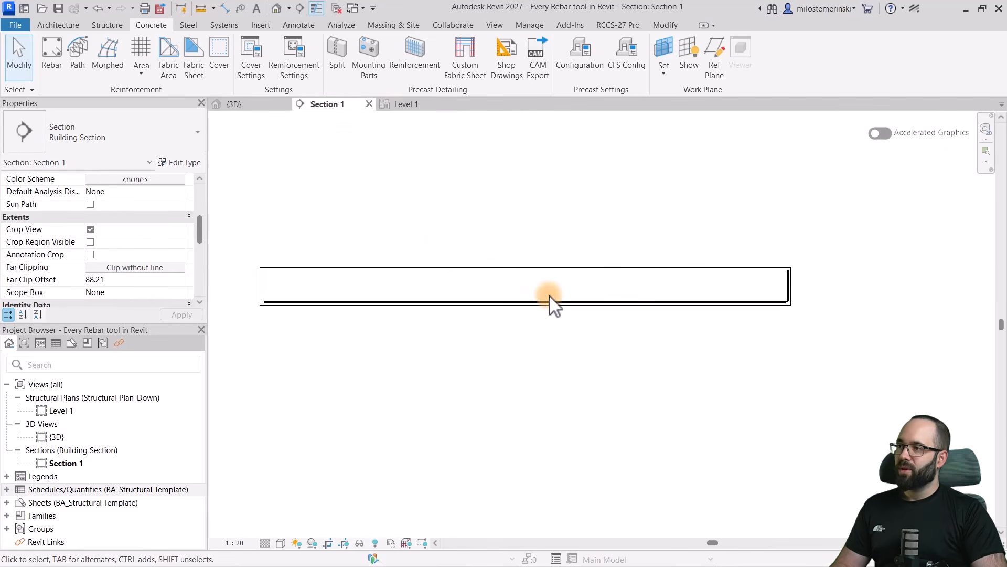
pyautogui.click(51, 58)
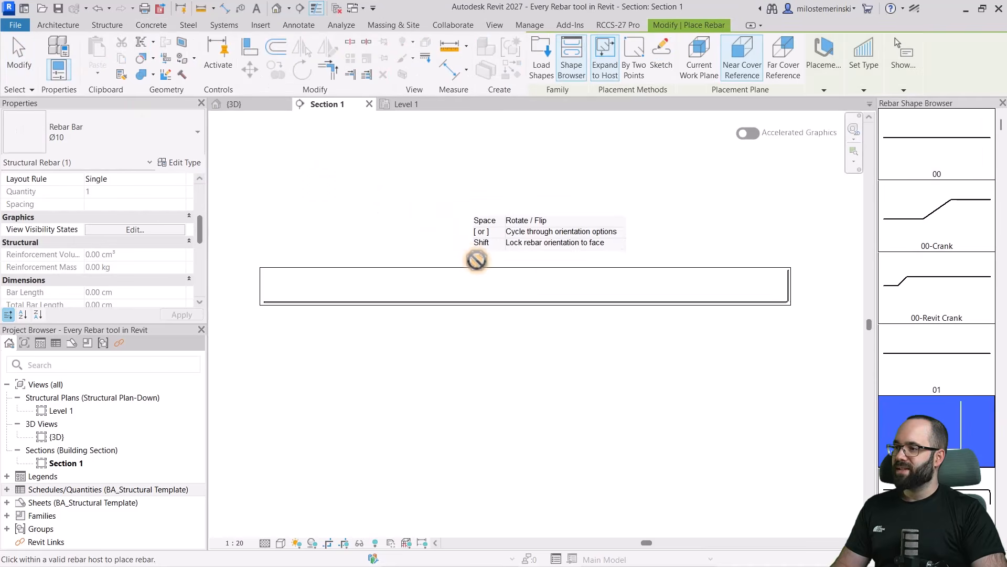
pyautogui.click(789, 81)
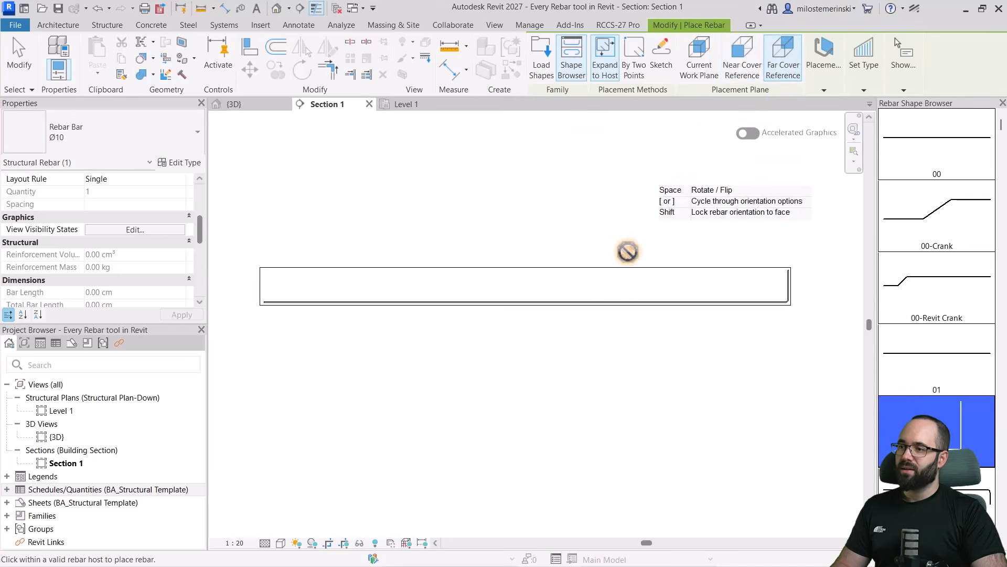
pyautogui.click(601, 284)
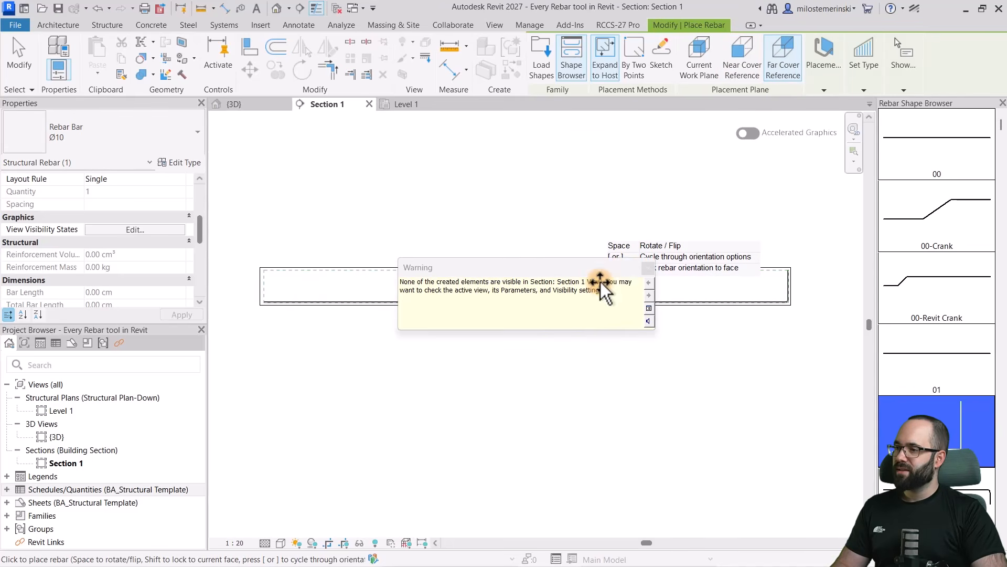
# Try to make the far-cover bar unobscured in {3D} and Level 1 while rebar placement is still active.
pyautogui.click(151, 230)
pyautogui.click(612, 247)
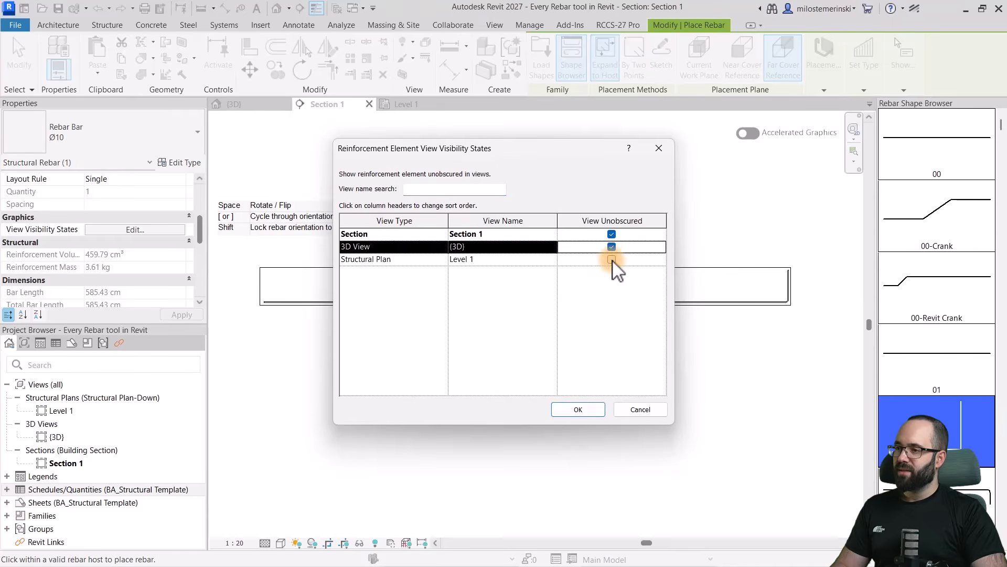
pyautogui.click(612, 259)
pyautogui.click(587, 409)
pyautogui.click(649, 269)
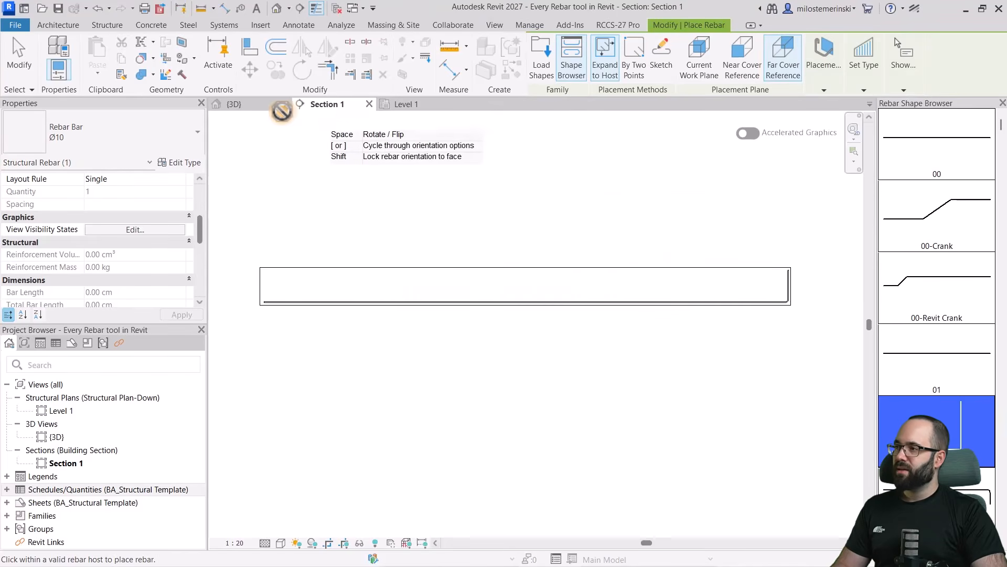
# Locate the far-cover bar at the slab's opposite edge in the {3D} view by selecting the floor.
pyautogui.click(235, 104)
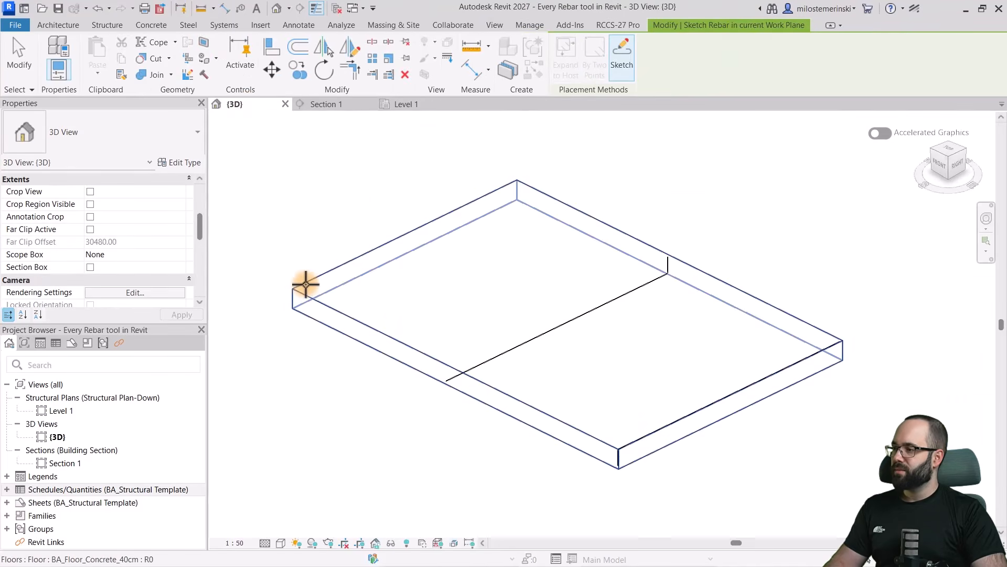
pyautogui.press('Escape')
pyautogui.click(317, 317)
pyautogui.scroll(5, 283, 311)
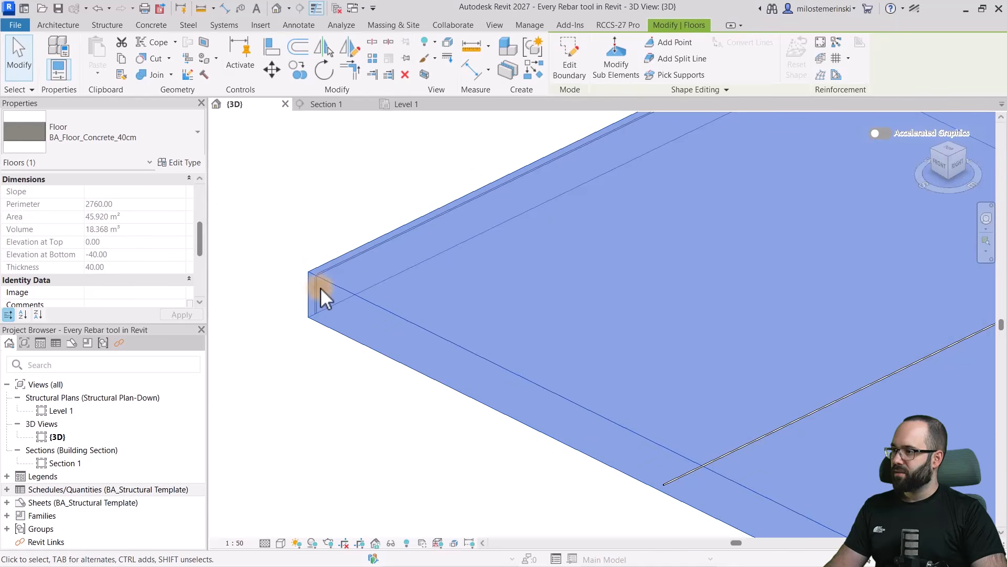
# Isolate the far-cover bar in the selection, make it unobscured in {3D} and Level 1, and return to Section 1.
pyautogui.click(361, 227)
pyautogui.click(358, 282)
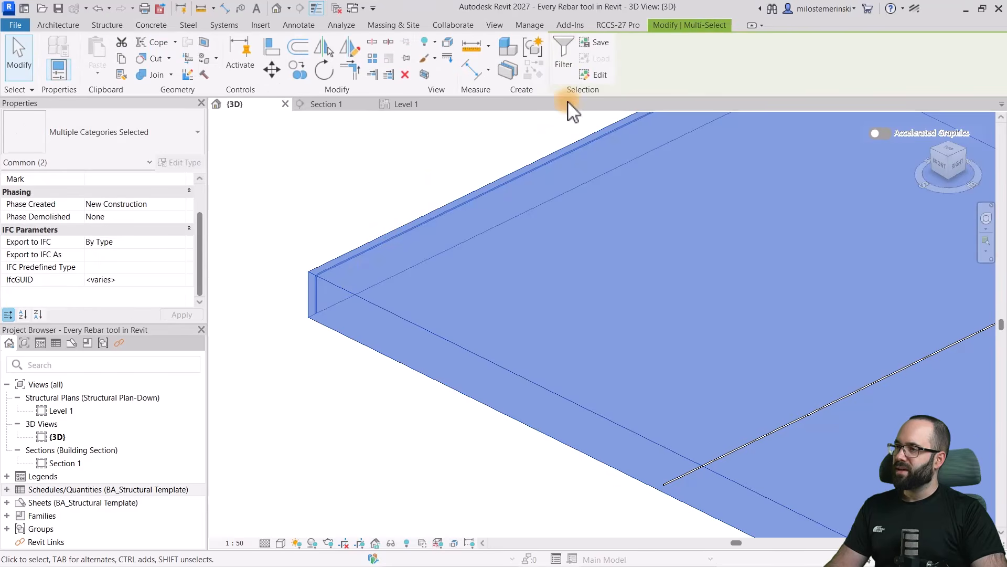
pyautogui.click(449, 343)
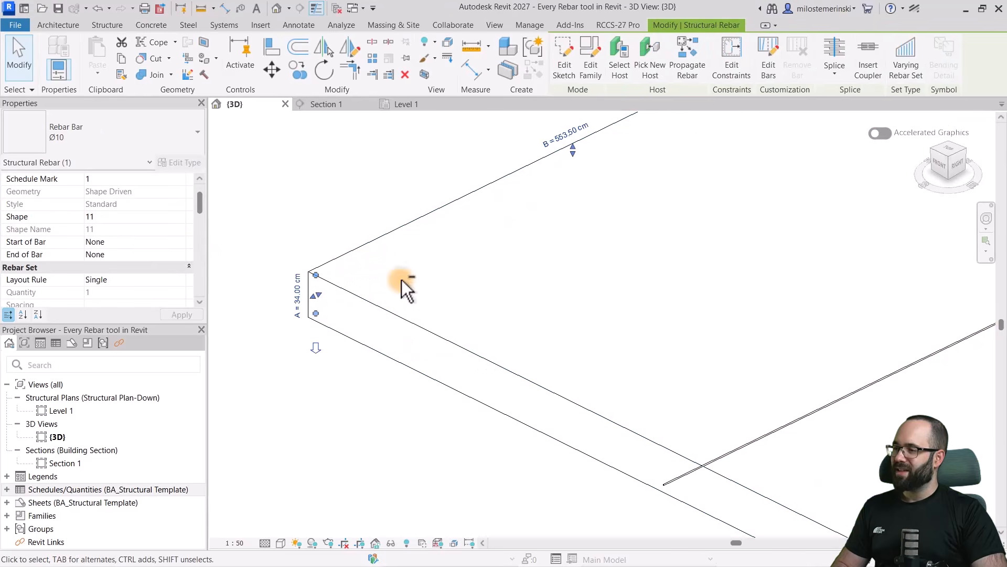
pyautogui.scroll(-3, 173, 266)
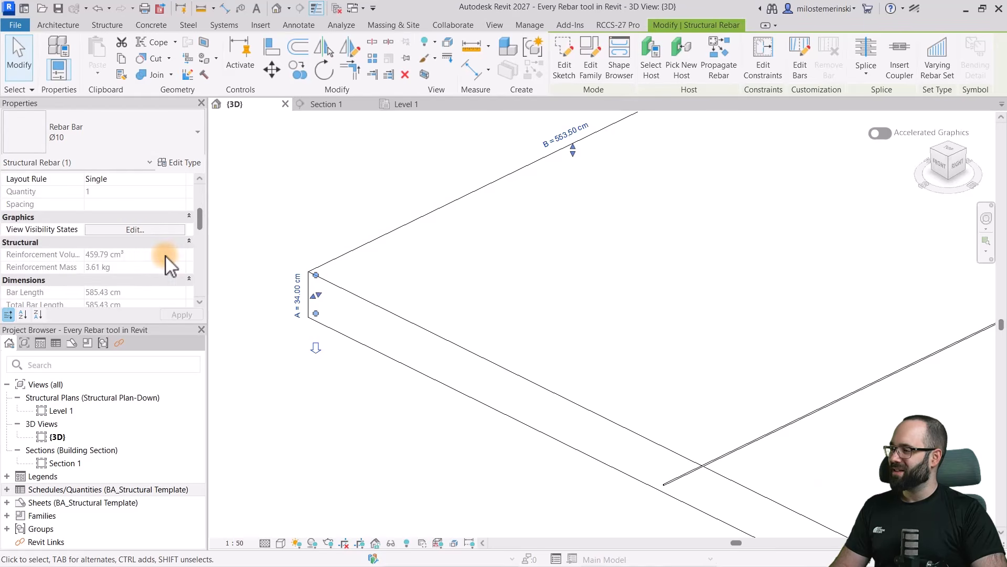
pyautogui.click(137, 231)
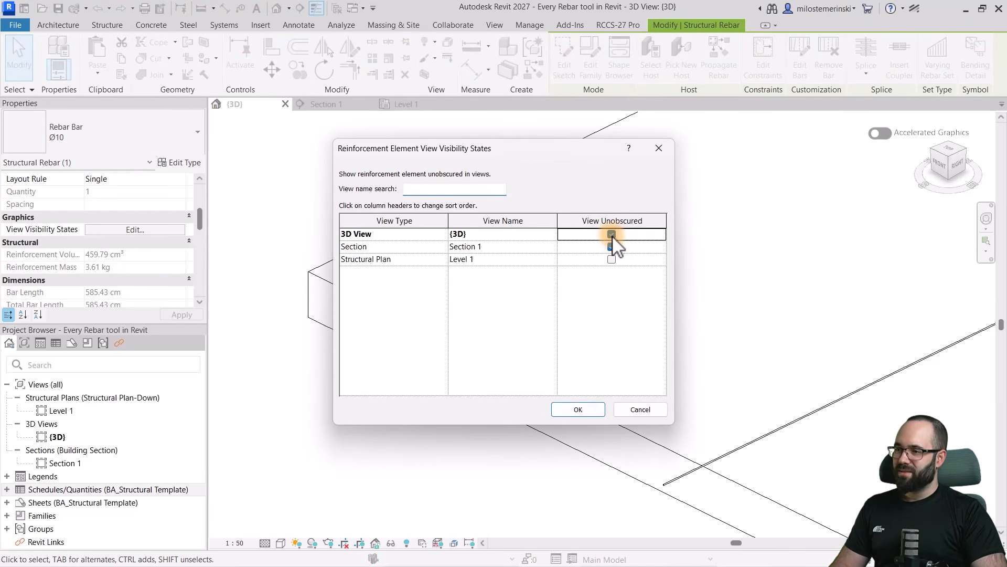
pyautogui.click(611, 259)
pyautogui.click(601, 405)
pyautogui.click(348, 449)
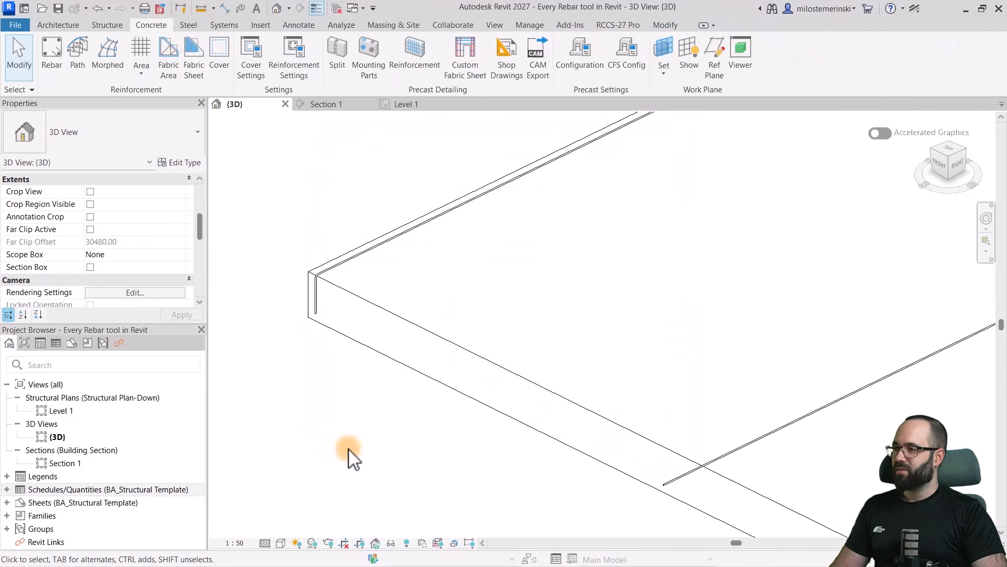
pyautogui.moveTo(505, 401); pyautogui.dragTo(451, 364, button='middle')
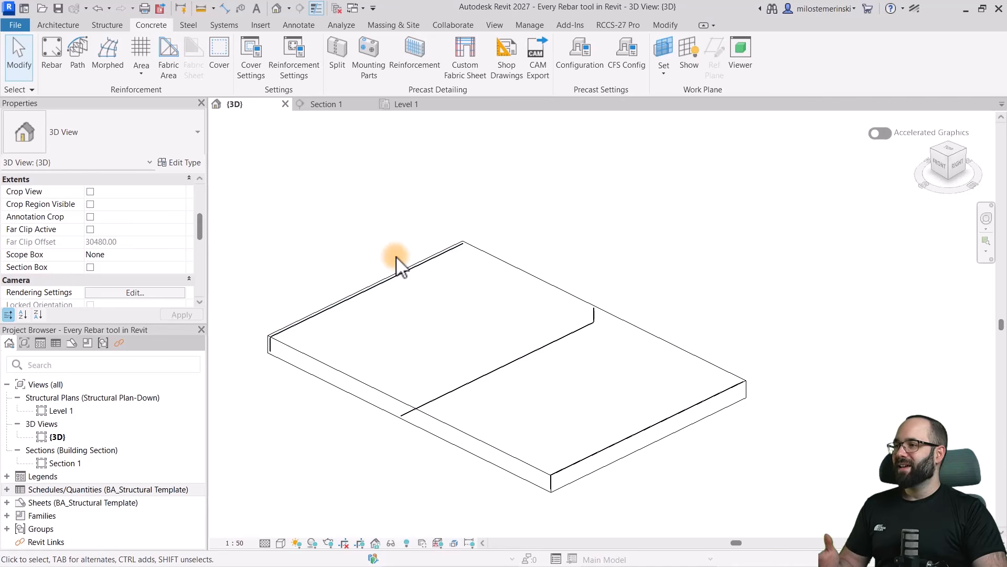
pyautogui.click(327, 105)
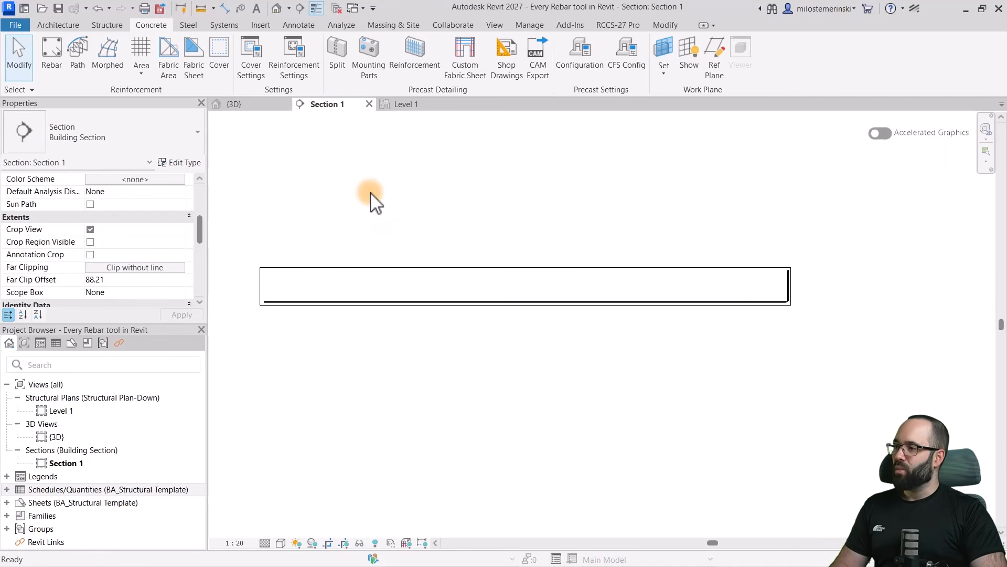
# Filter a selection of the whole slab in the {3D} view down to its structural rebar and delete all the bars.
pyautogui.click(241, 107)
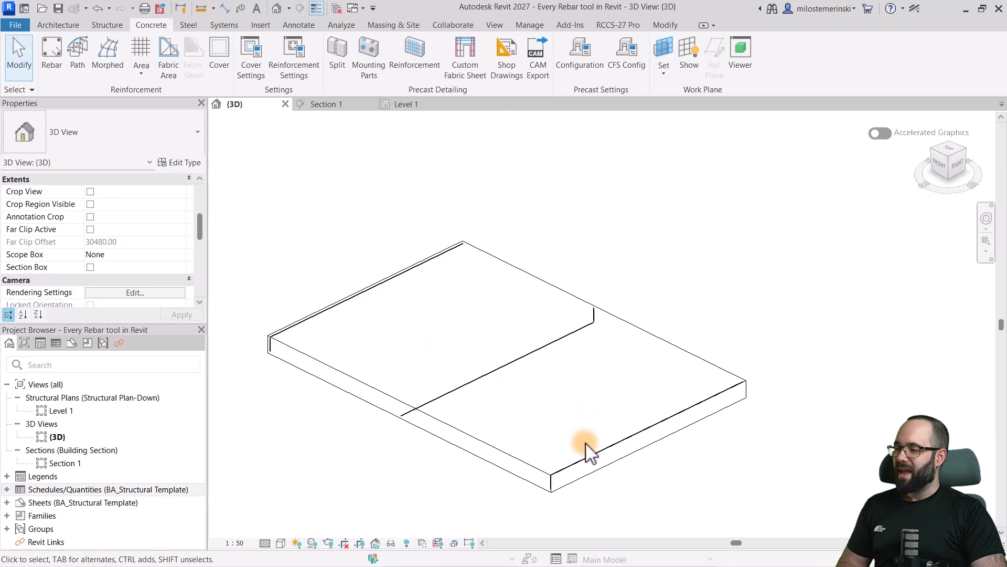
pyautogui.moveTo(257, 206); pyautogui.dragTo(767, 520)
pyautogui.click(565, 67)
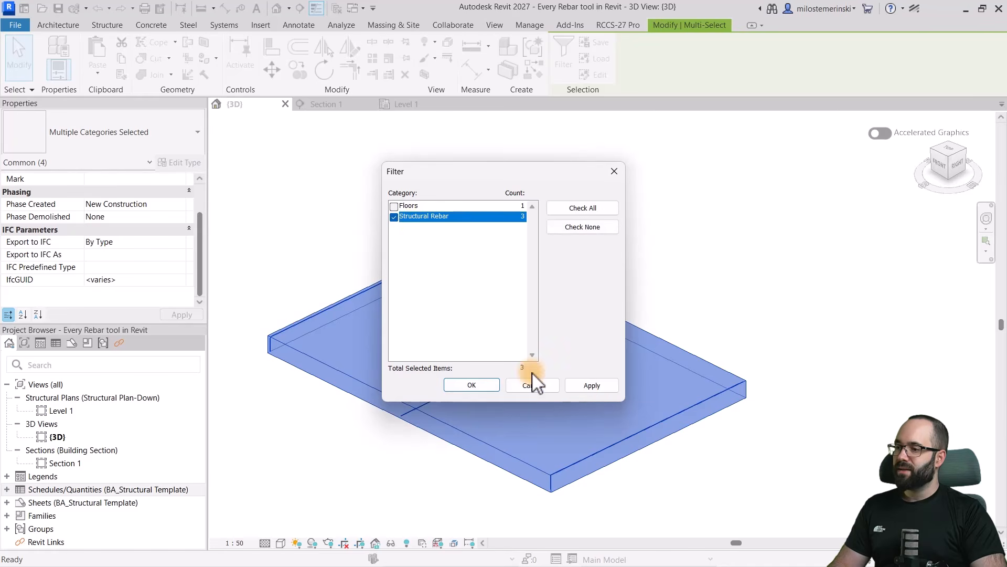
pyautogui.click(584, 386)
pyautogui.click(471, 384)
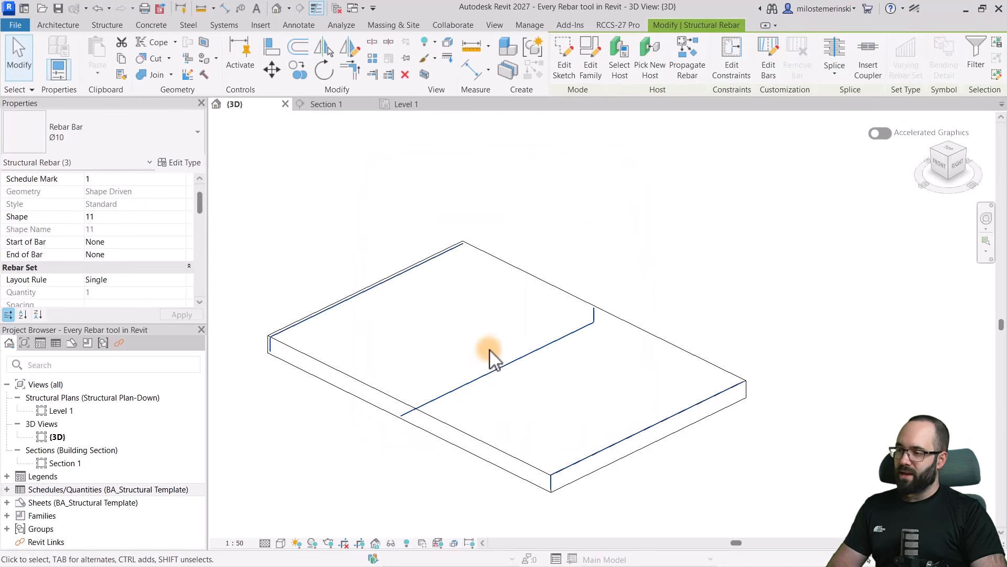
pyautogui.click(498, 353)
# Start placing rebar in the slab in Section 1, oriented parallel to the work plane with the current work plane as placement plane.
pyautogui.click(339, 105)
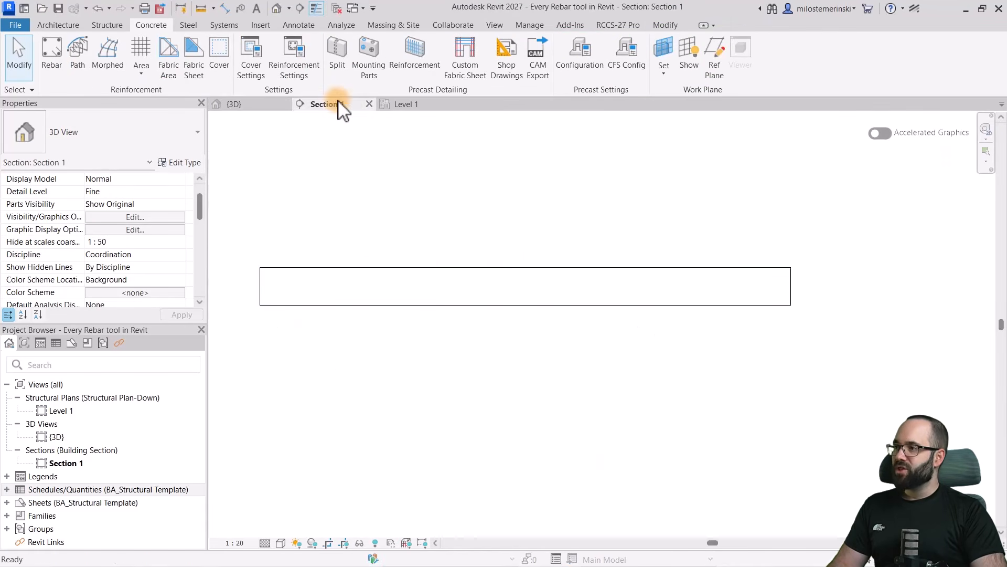
pyautogui.click(406, 277)
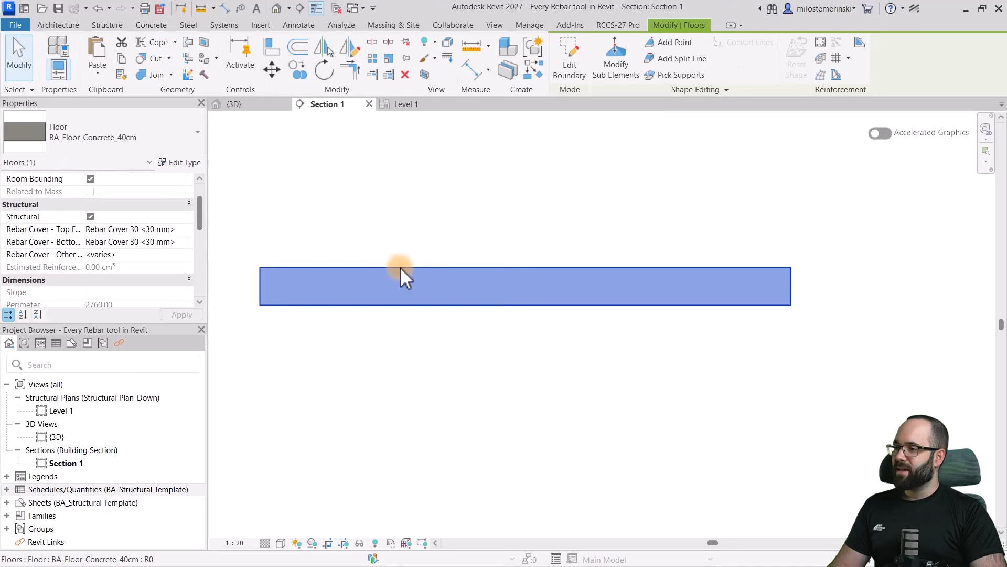
pyautogui.click(817, 44)
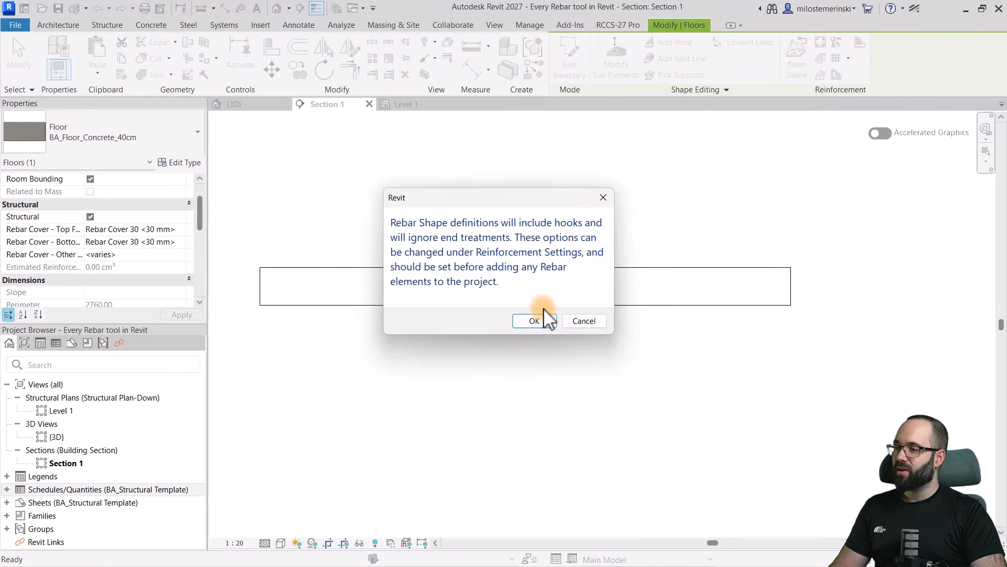
pyautogui.click(541, 318)
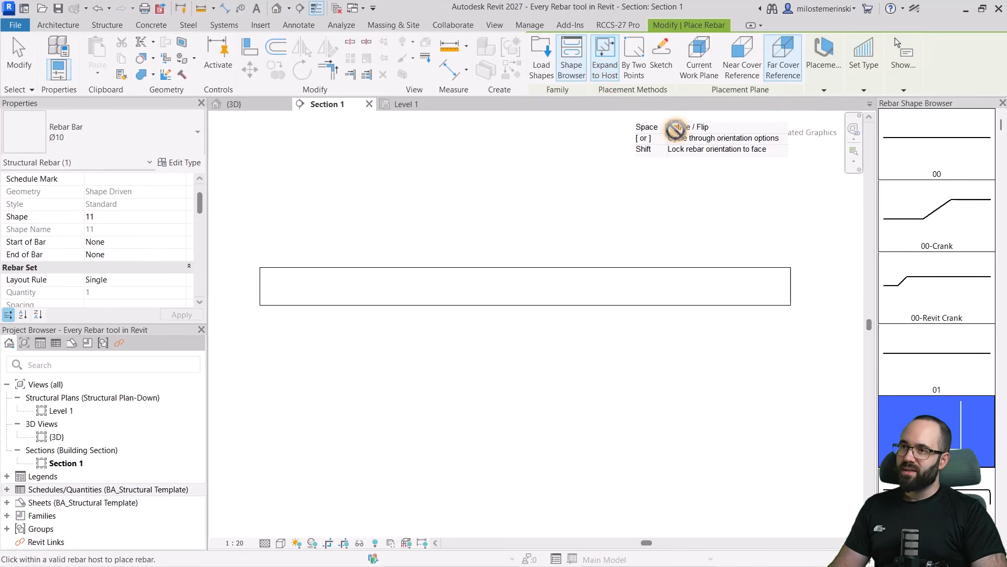
pyautogui.click(825, 88)
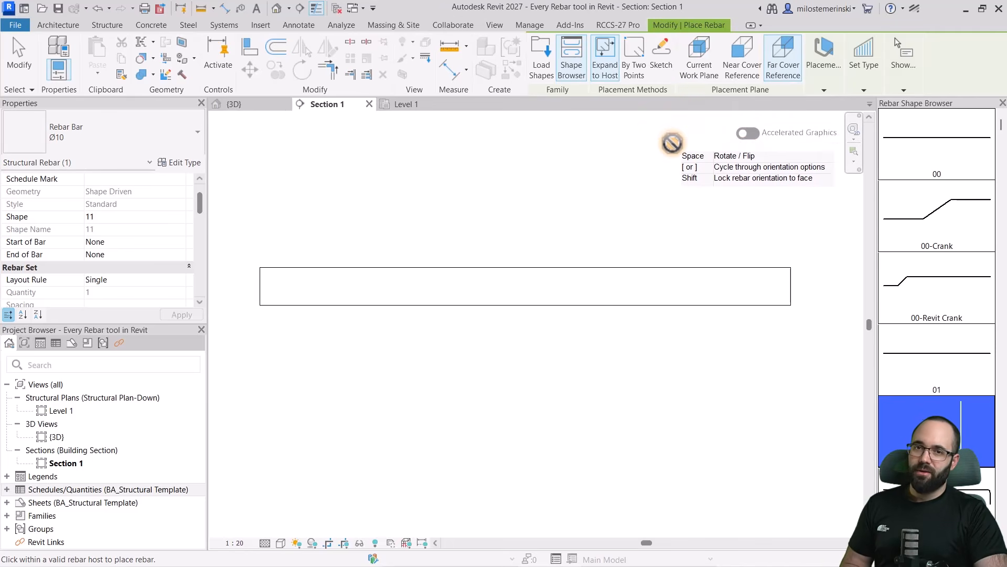
pyautogui.click(817, 90)
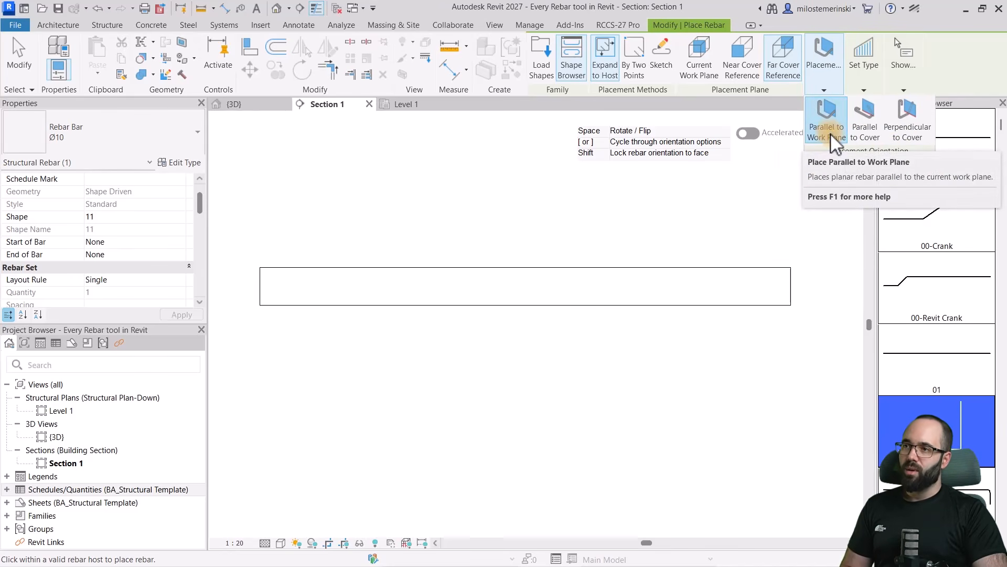
pyautogui.click(703, 70)
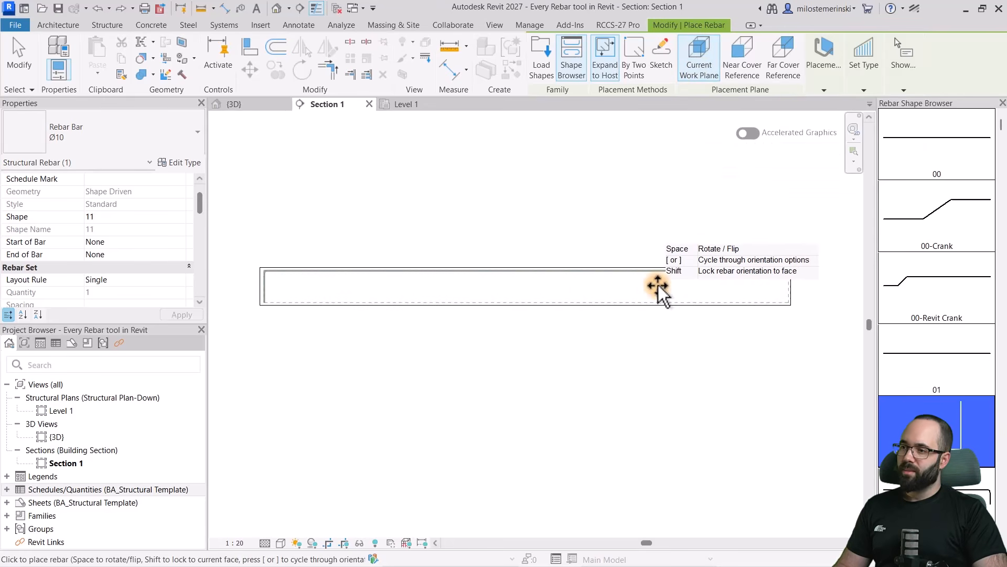
# Preview the rotated and flipped positions of the shape 11 bar parallel to the work plane in the slab section.
pyautogui.press('space')
pyautogui.press('space')
pyautogui.press('space')
pyautogui.press('space')
pyautogui.press('space')
pyautogui.press('space')
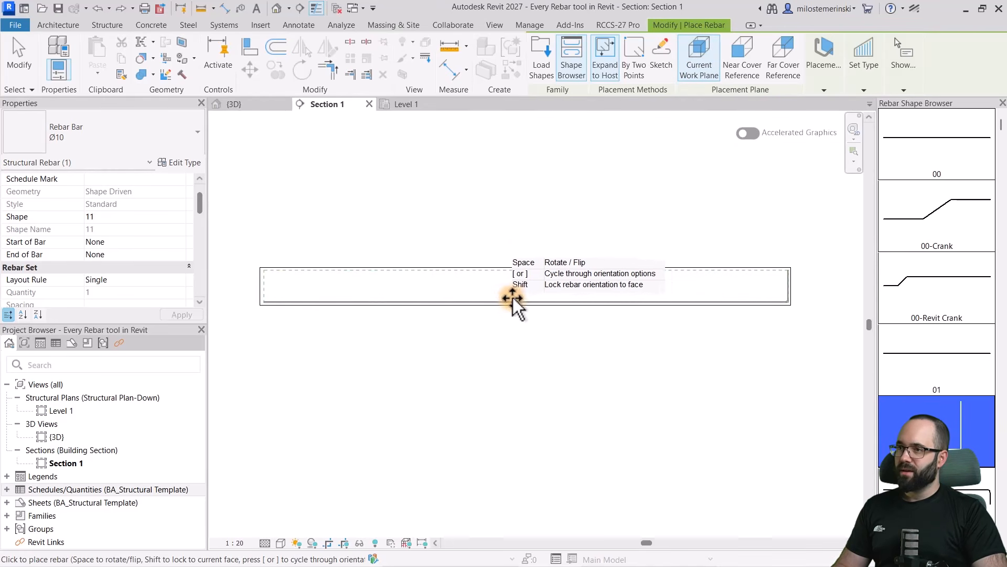
pyautogui.click(824, 90)
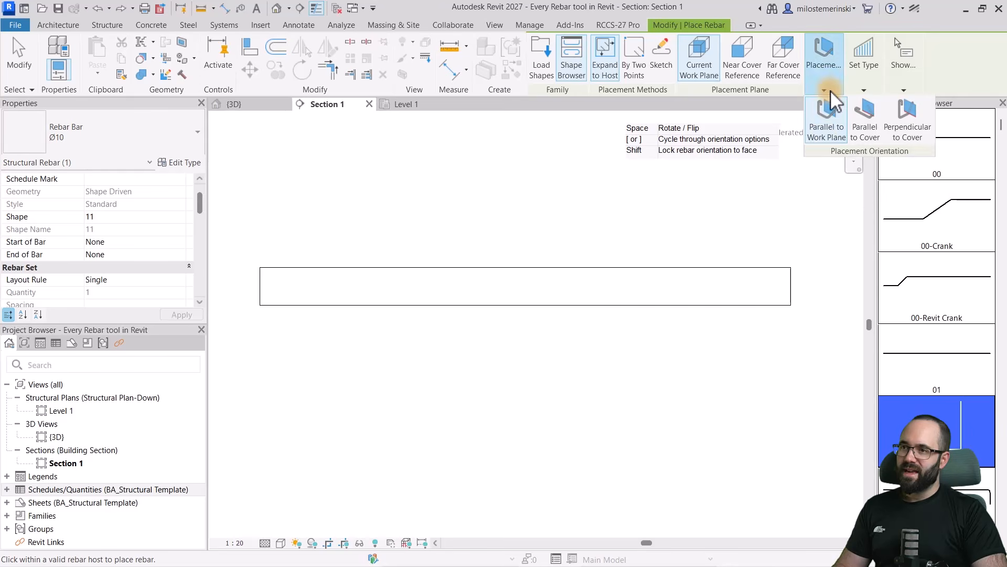
pyautogui.scroll(2, 463, 292)
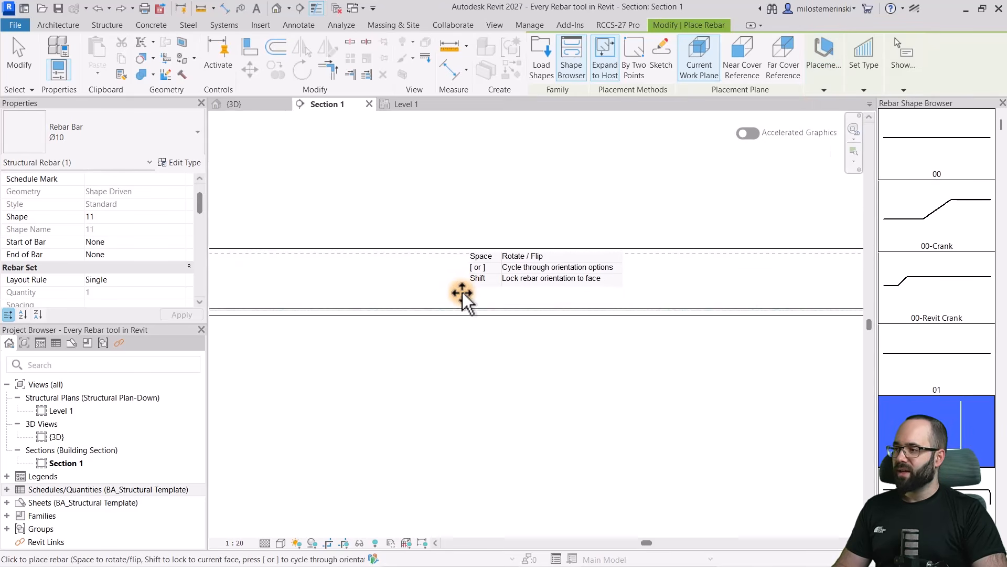
pyautogui.scroll(-2, 486, 280)
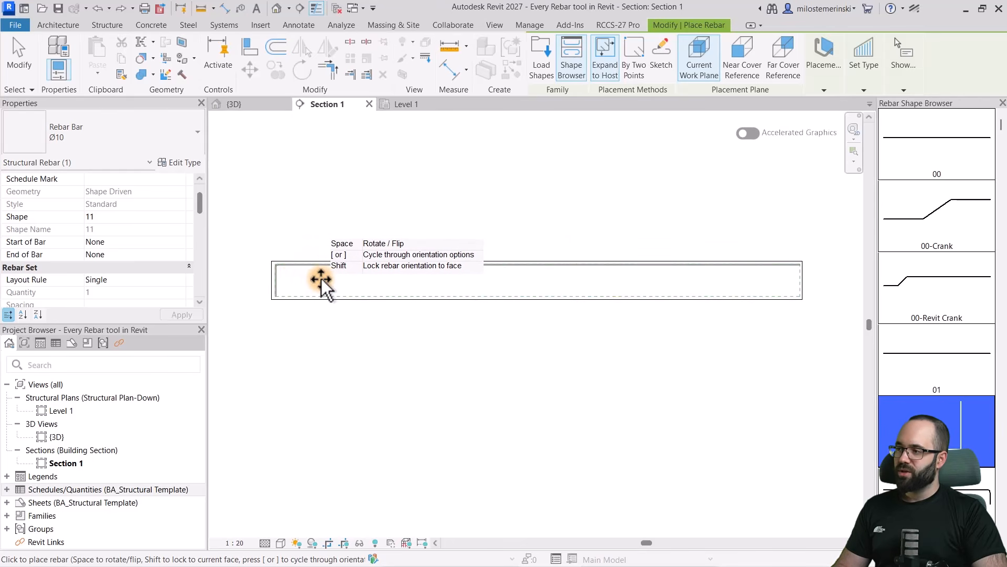
pyautogui.press('space')
pyautogui.press('space')
pyautogui.press('space')
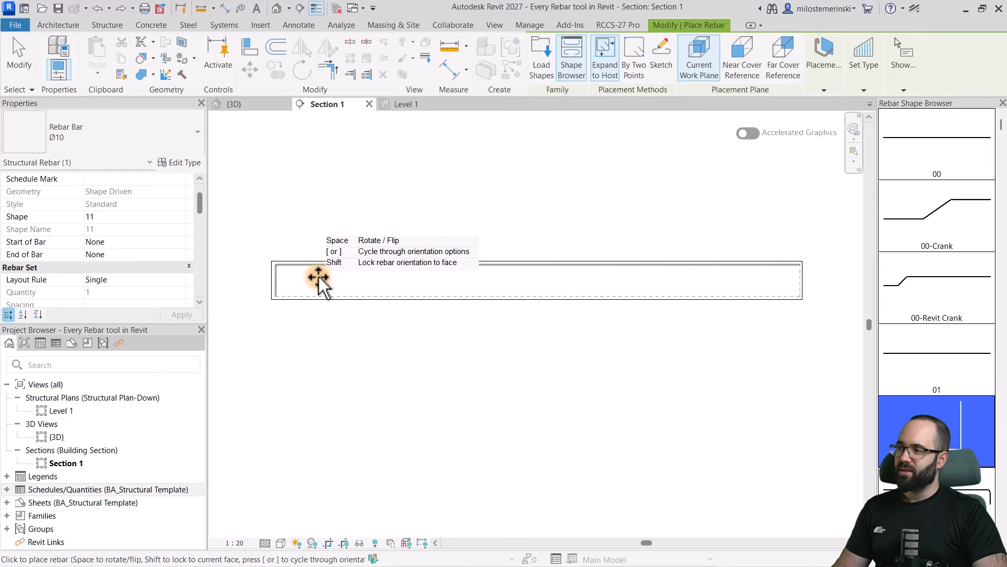
pyautogui.press('space')
pyautogui.press('space')
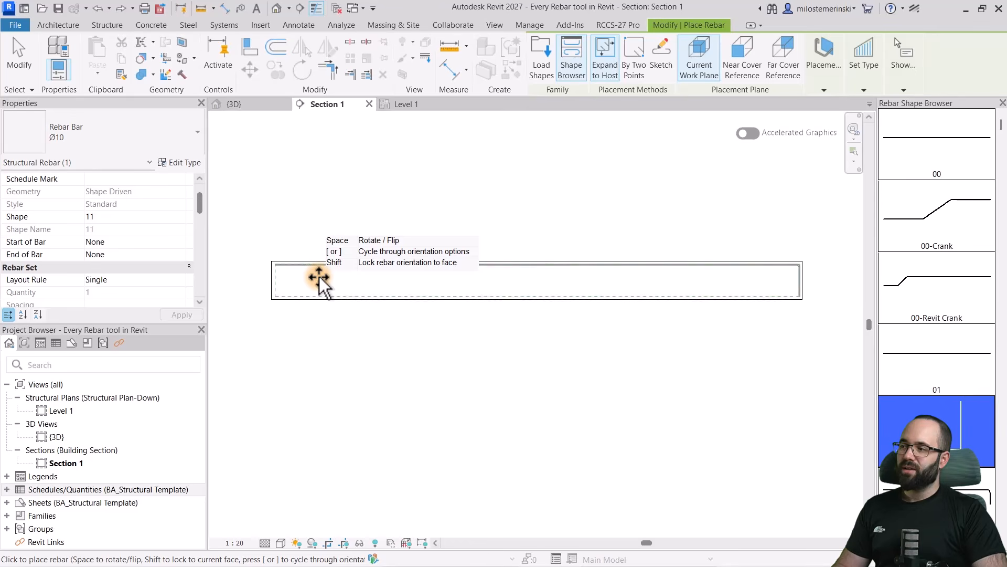
# Preview the bar with the Parallel to Cover and Perpendicular to Cover orientations in the slab section, and end rebar placement.
pyautogui.click(823, 90)
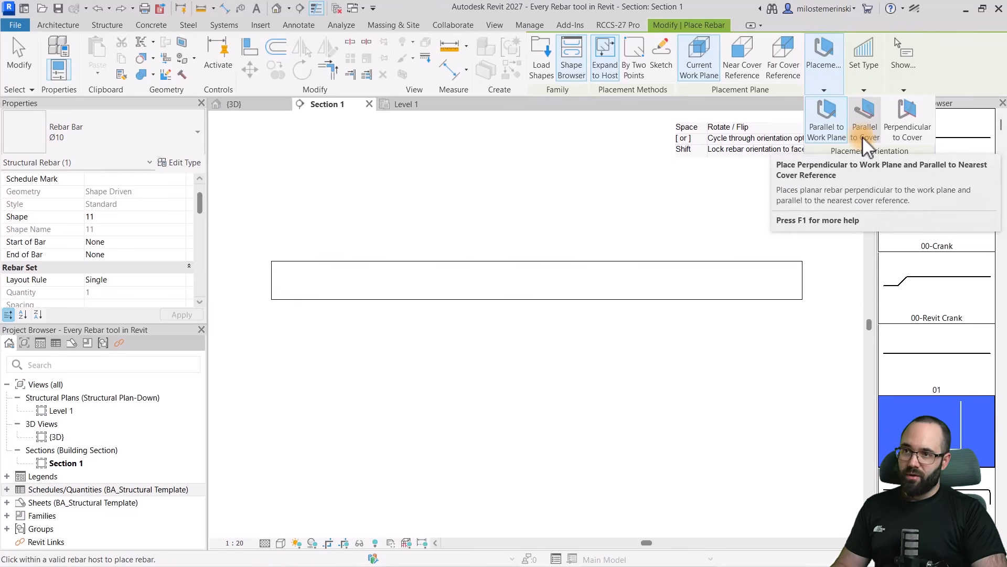
pyautogui.click(860, 130)
pyautogui.scroll(2, 428, 284)
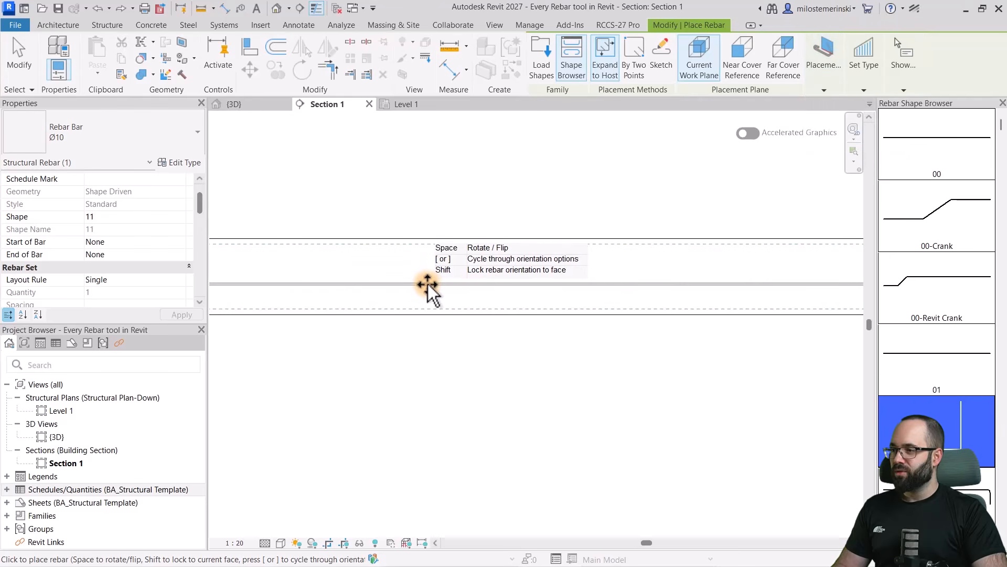
pyautogui.scroll(-1, 437, 284)
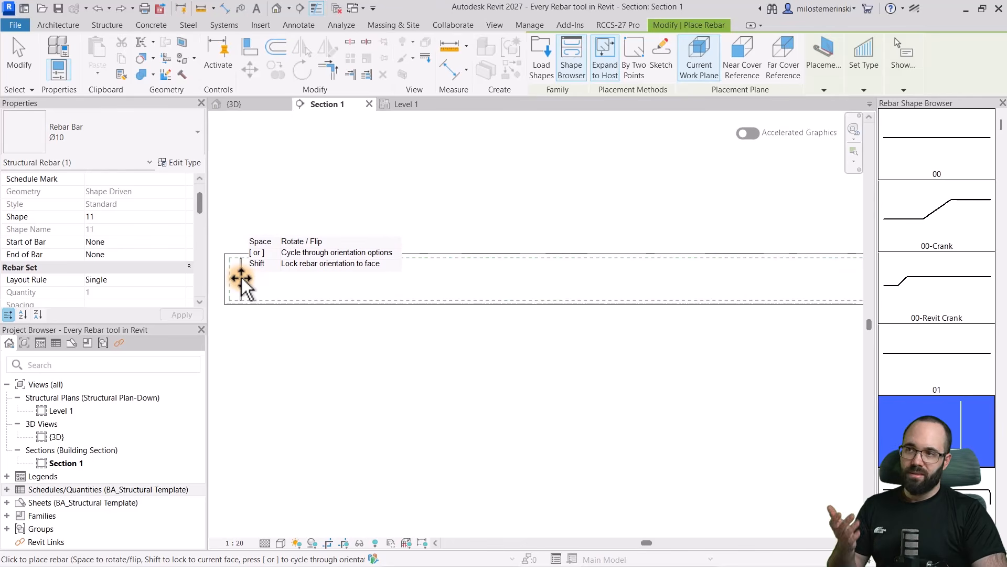
pyautogui.click(820, 90)
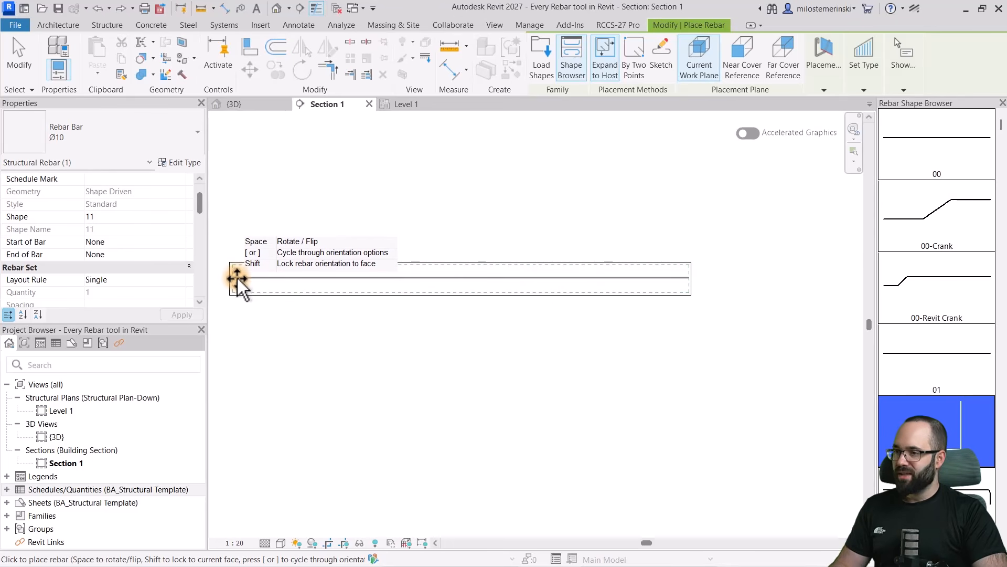
pyautogui.click(825, 90)
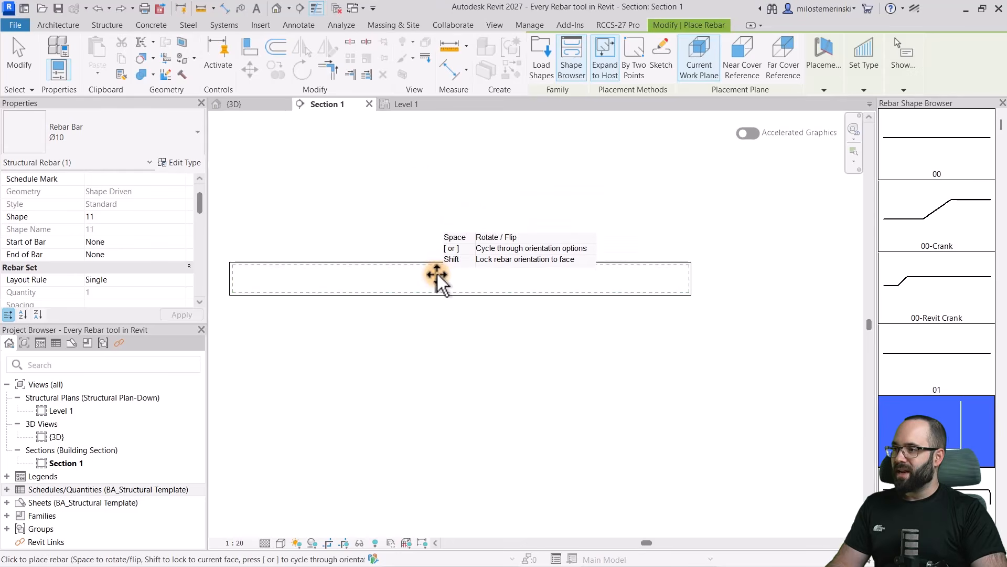
pyautogui.press('Escape')
# Start rebar placement in the Level 1 plan with the near cover reference as placement plane.
pyautogui.click(407, 105)
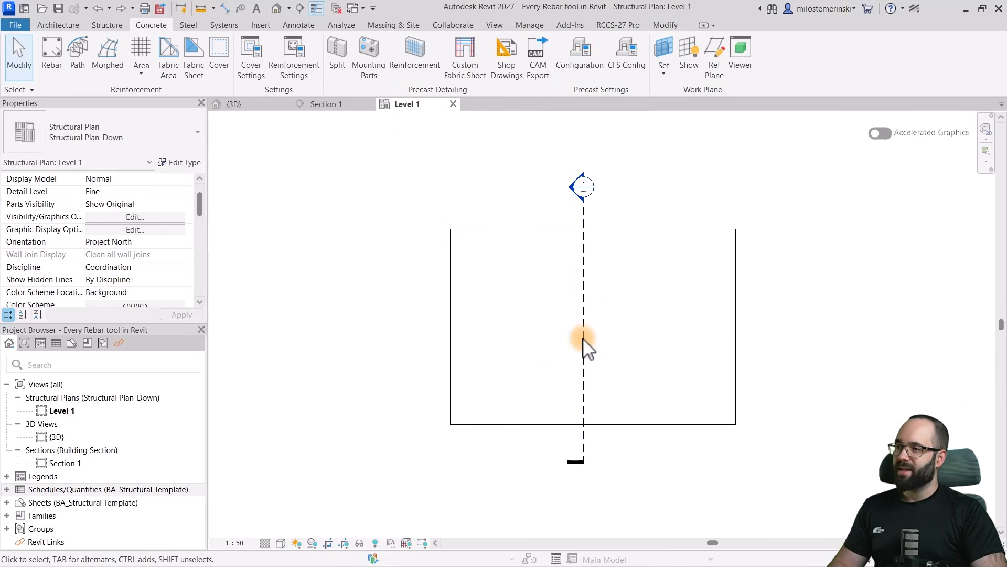
pyautogui.moveTo(605, 306); pyautogui.dragTo(499, 288, button='middle')
pyautogui.scroll(2, 478, 289)
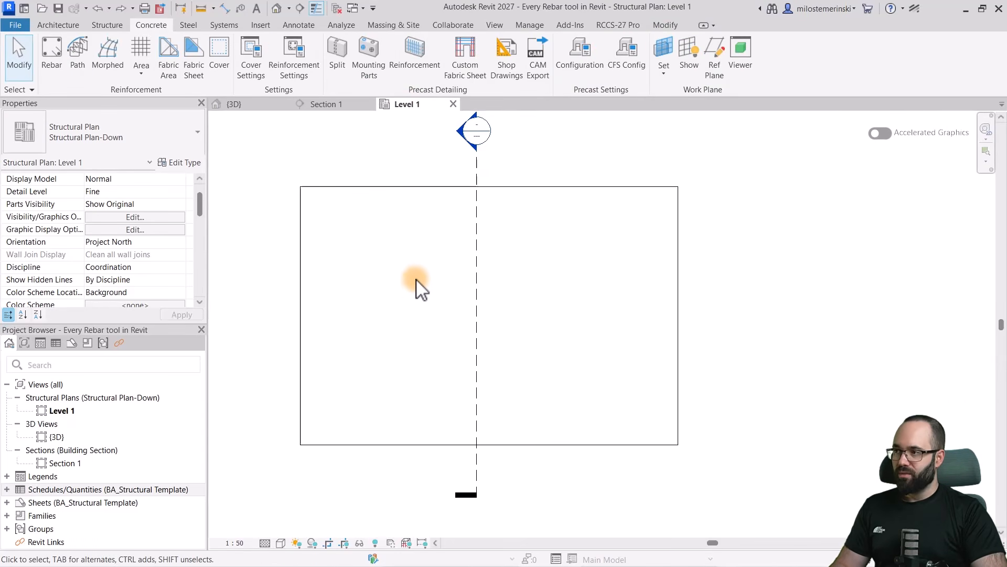
pyautogui.moveTo(432, 270); pyautogui.dragTo(448, 278, button='middle')
pyautogui.scroll(1, 433, 274)
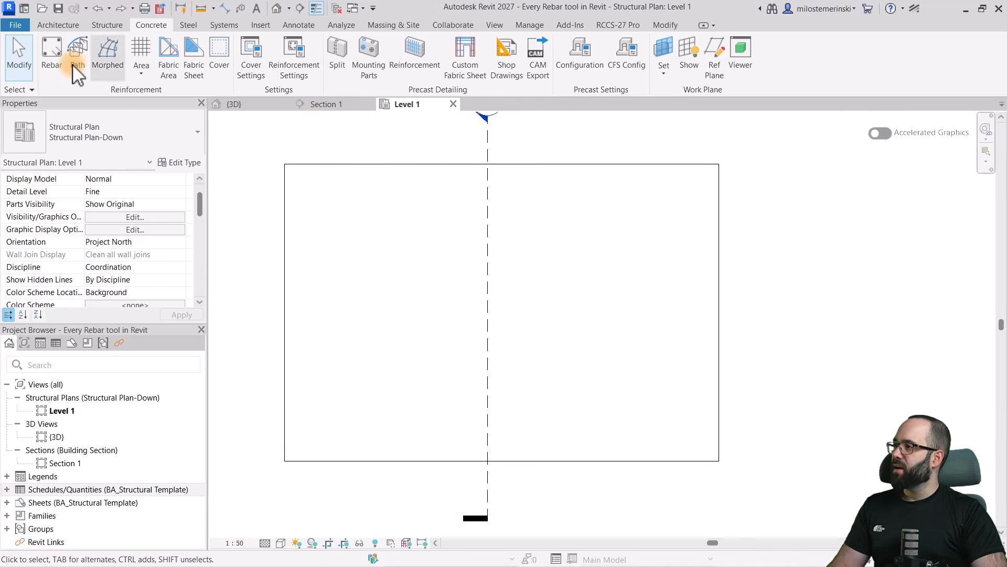
pyautogui.click(140, 79)
pyautogui.click(531, 319)
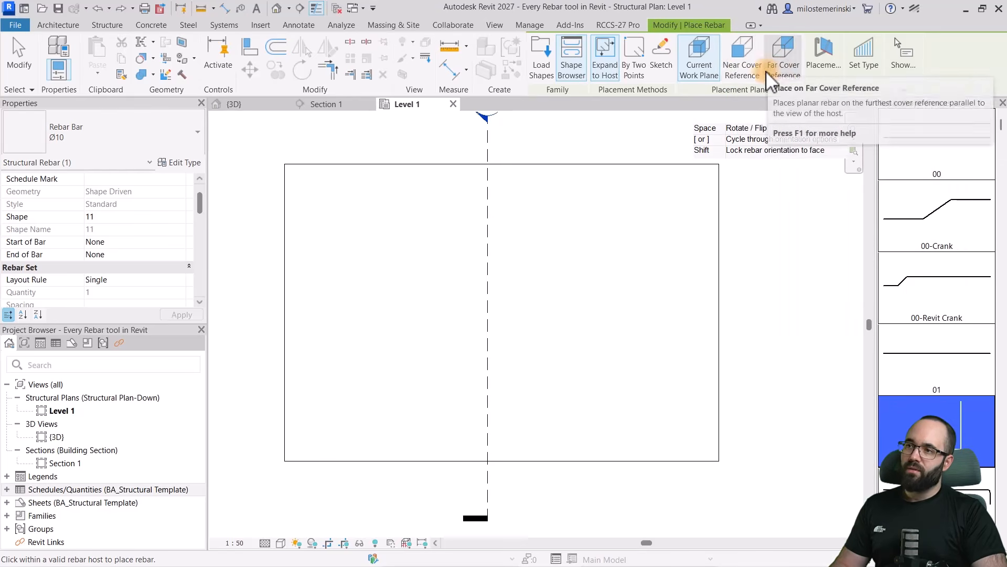
pyautogui.click(747, 69)
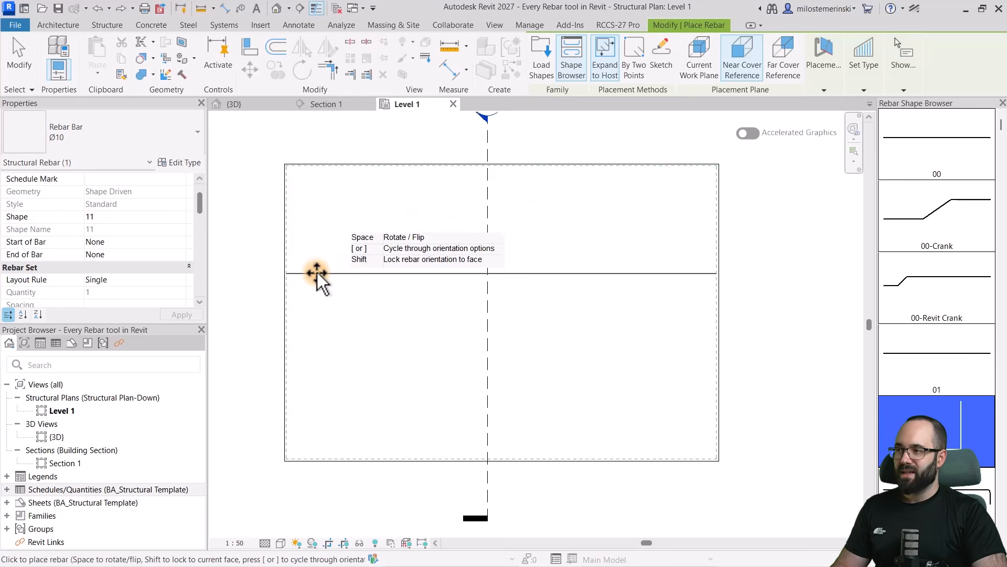
# Place a Ø10 bar of shape 11 across the slab's upper half with the Parallel to Cover orientation, and select it.
pyautogui.click(824, 90)
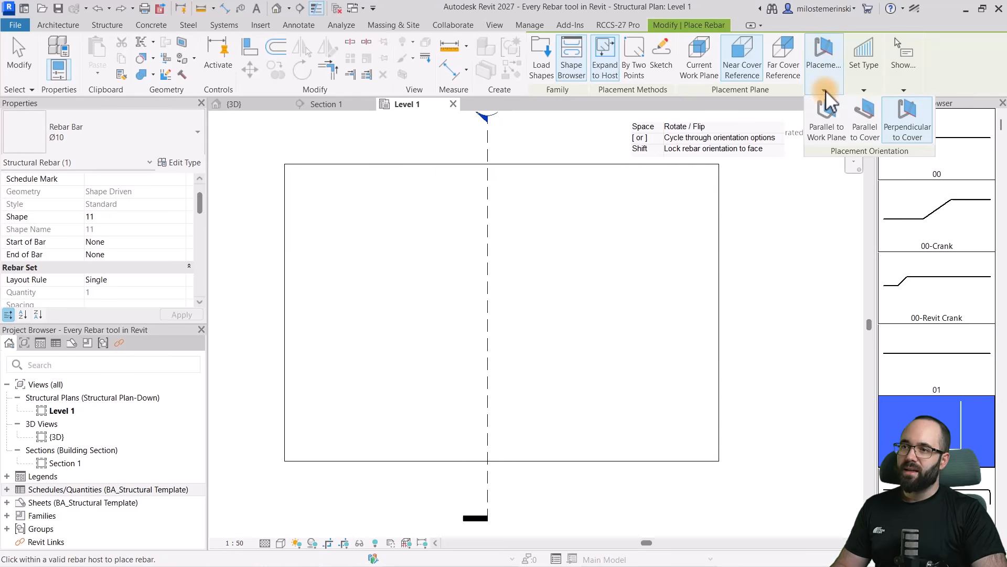
pyautogui.click(827, 129)
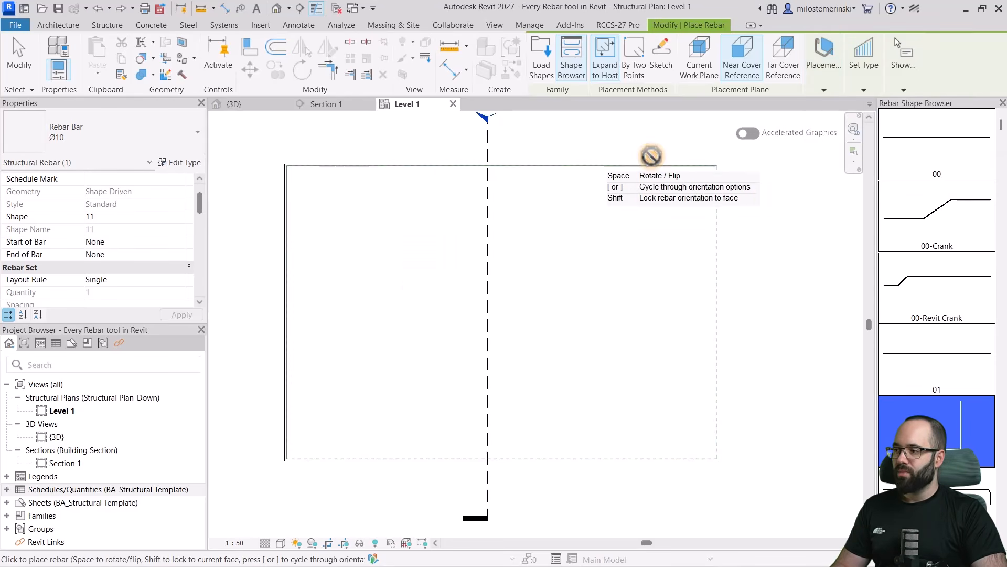
pyautogui.click(817, 83)
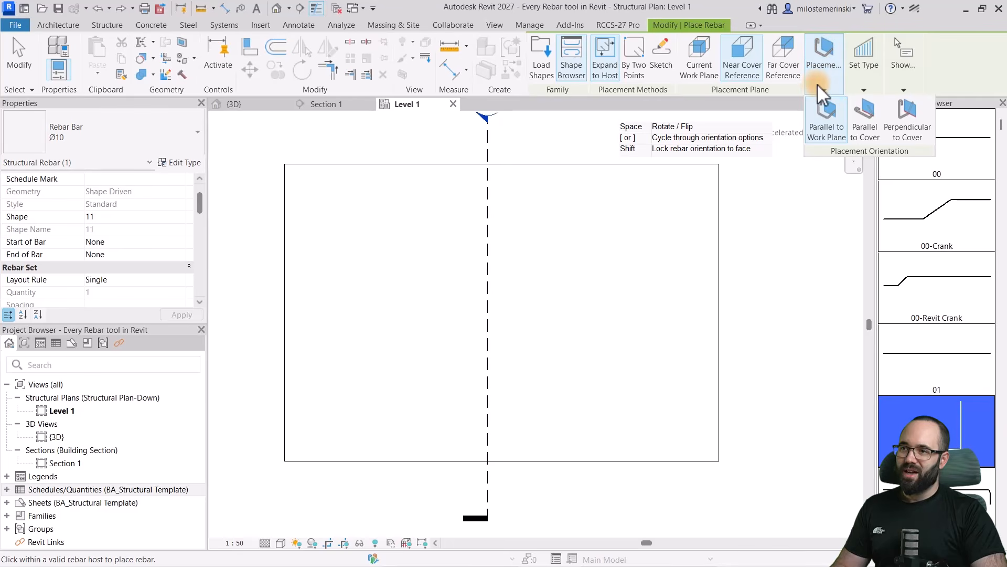
pyautogui.click(866, 125)
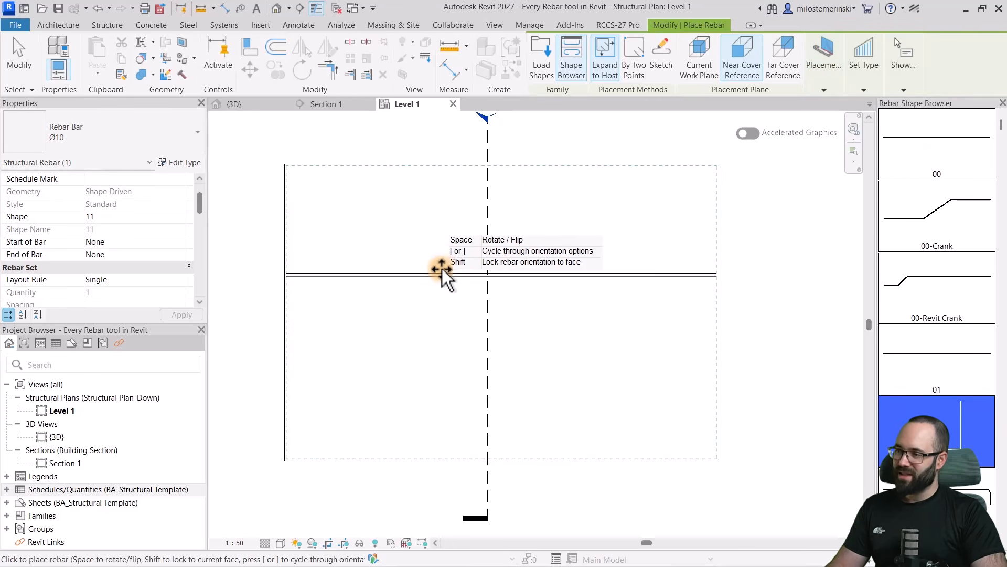
pyautogui.click(423, 288)
pyautogui.click(420, 290)
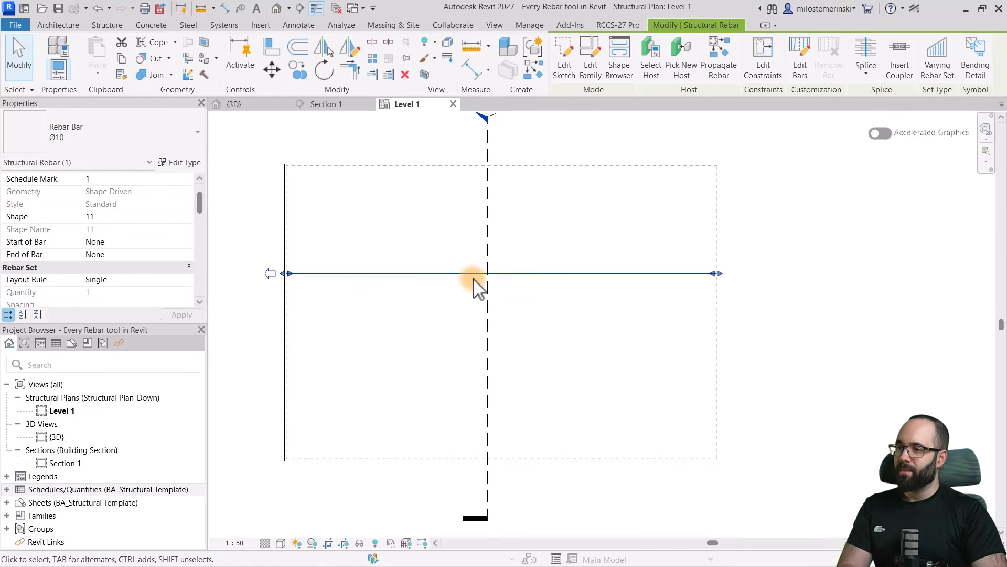
# Try a Maximum Spacing layout of 20 on the bar moved to the slab's middle, and delete the resulting set.
pyautogui.scroll(-3, 142, 292)
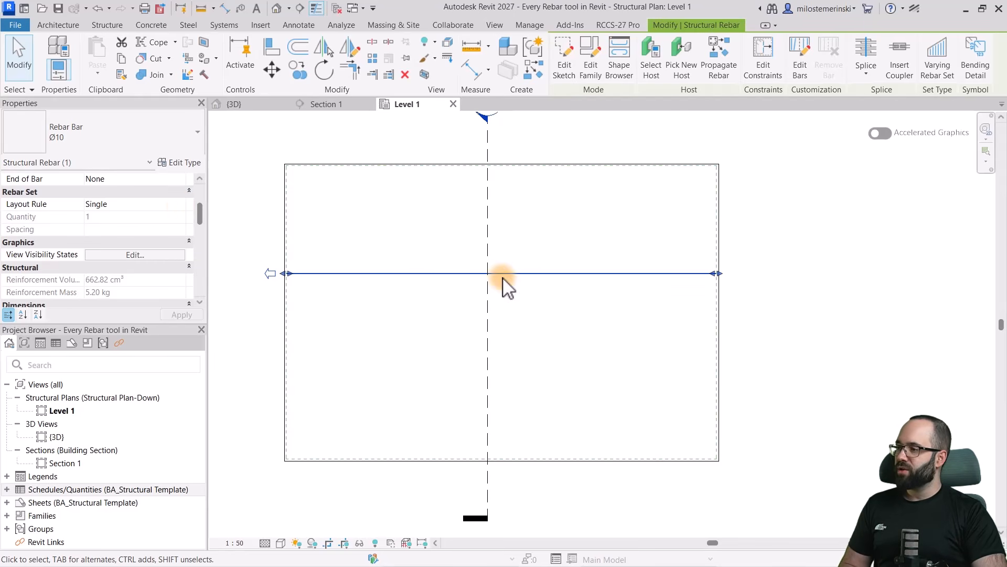
pyautogui.moveTo(460, 274); pyautogui.dragTo(462, 310)
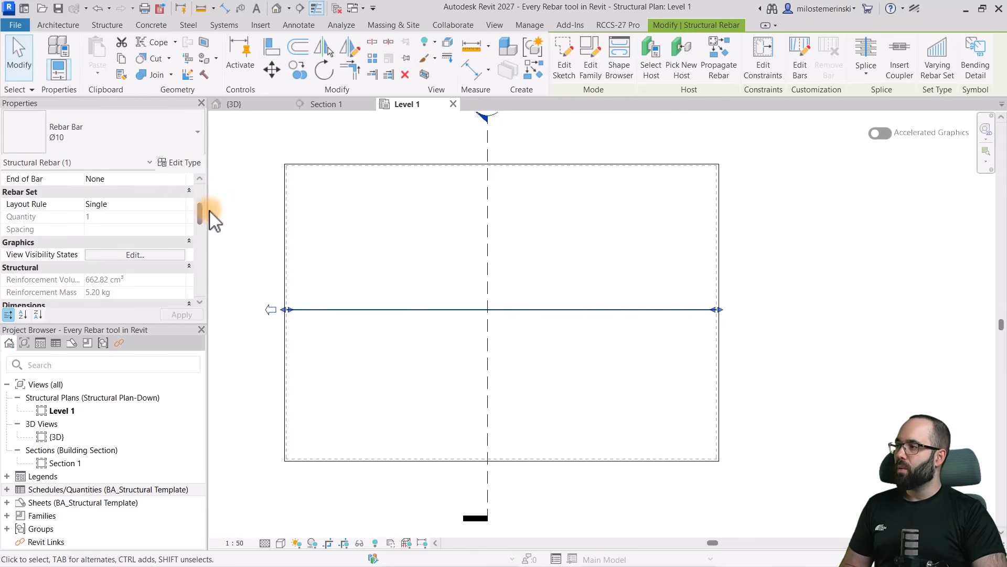
pyautogui.click(178, 205)
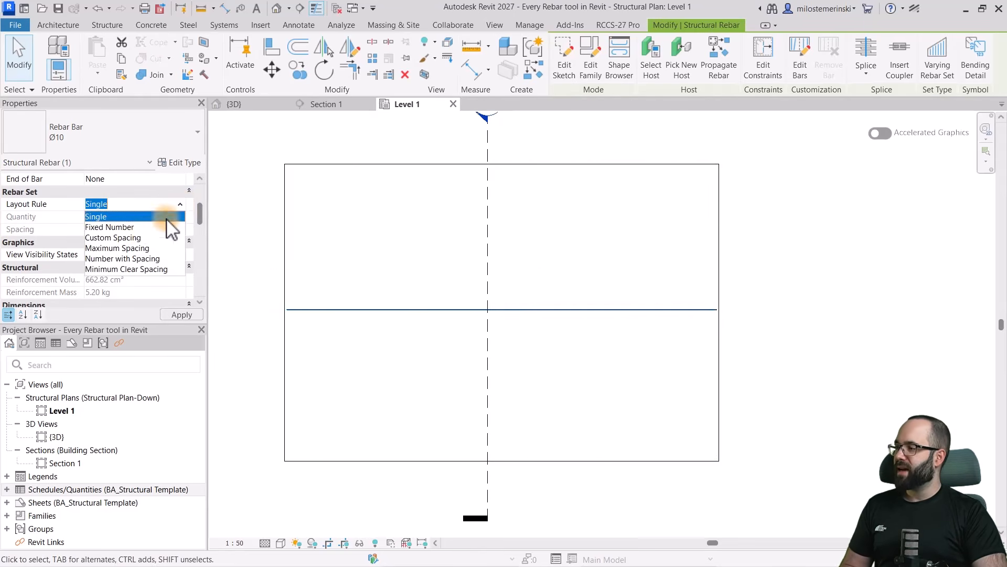
pyautogui.click(126, 248)
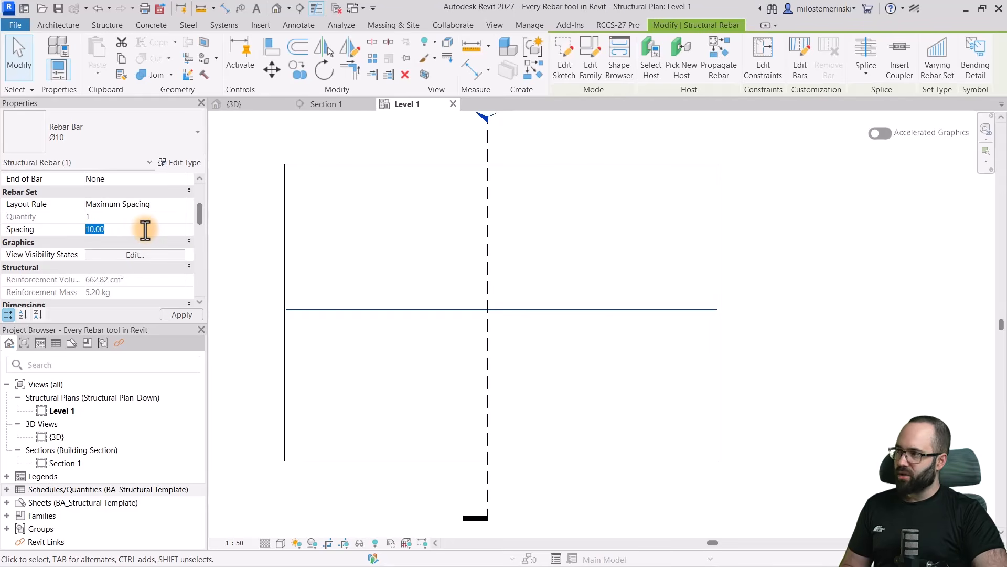
pyautogui.click(165, 313)
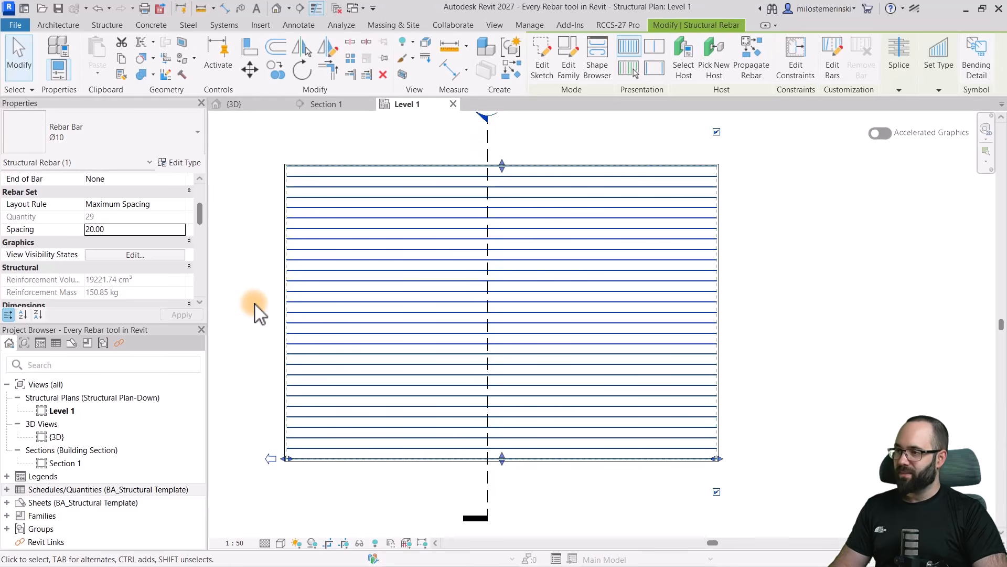
pyautogui.click(264, 315)
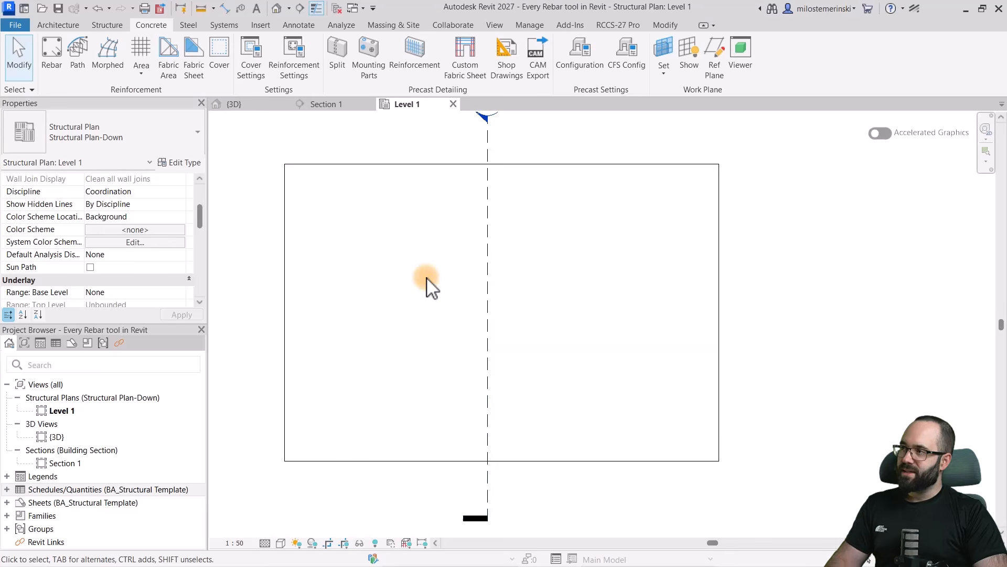
# Restart rebar placement in the Level 1 plan with the layout rule Maximum Spacing and a spacing of 20.
pyautogui.click(56, 62)
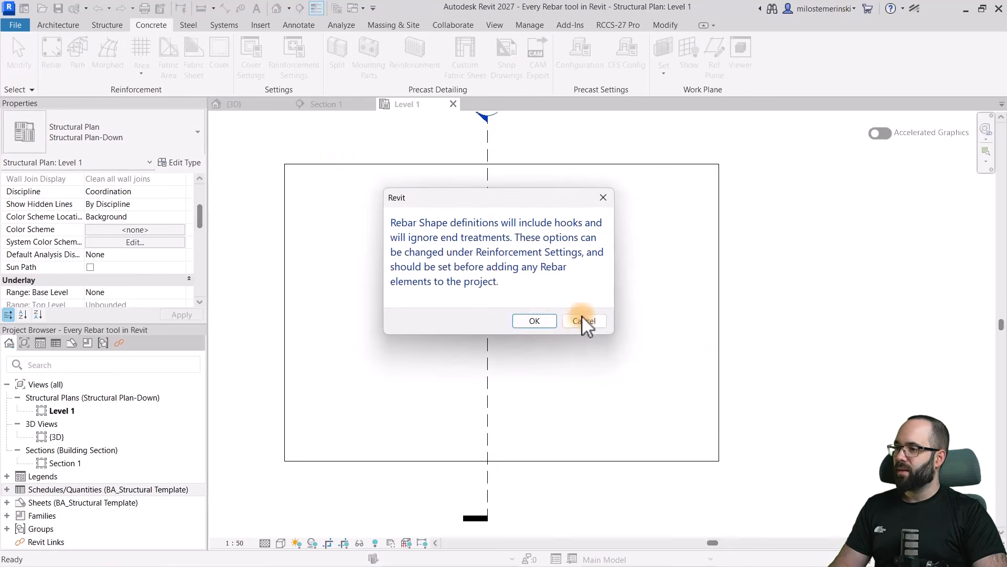
pyautogui.click(534, 320)
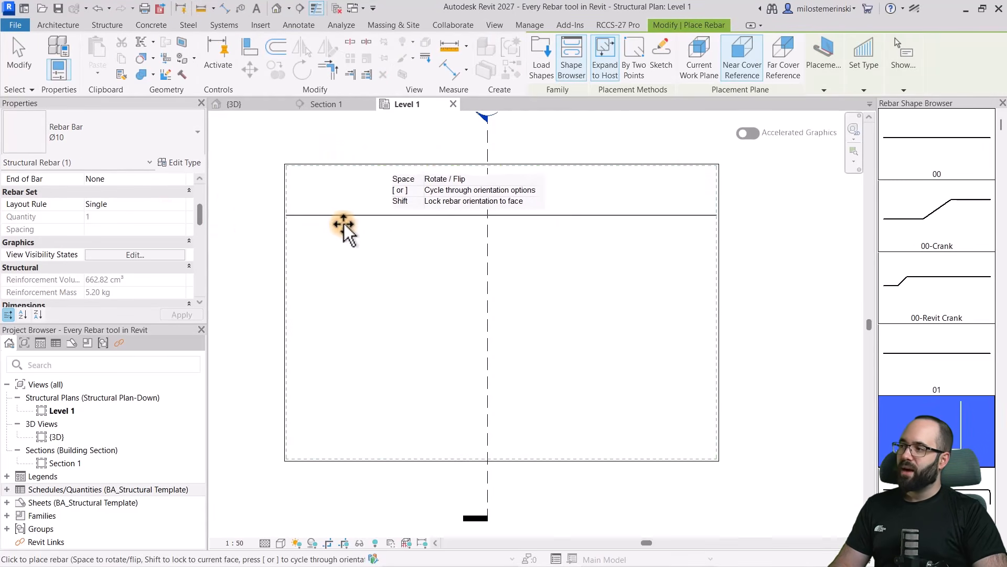
pyautogui.click(181, 204)
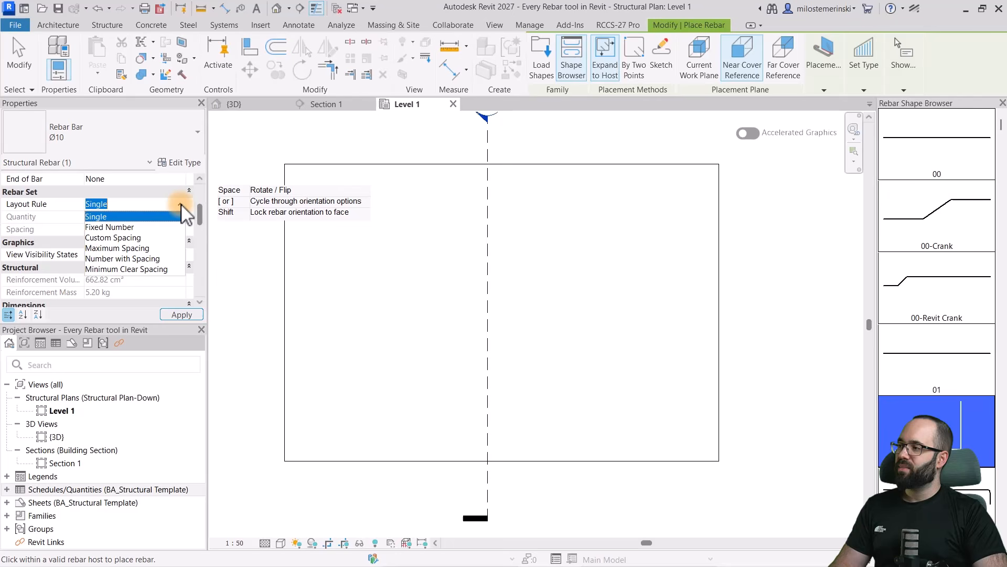
pyautogui.click(129, 248)
pyautogui.write('20')
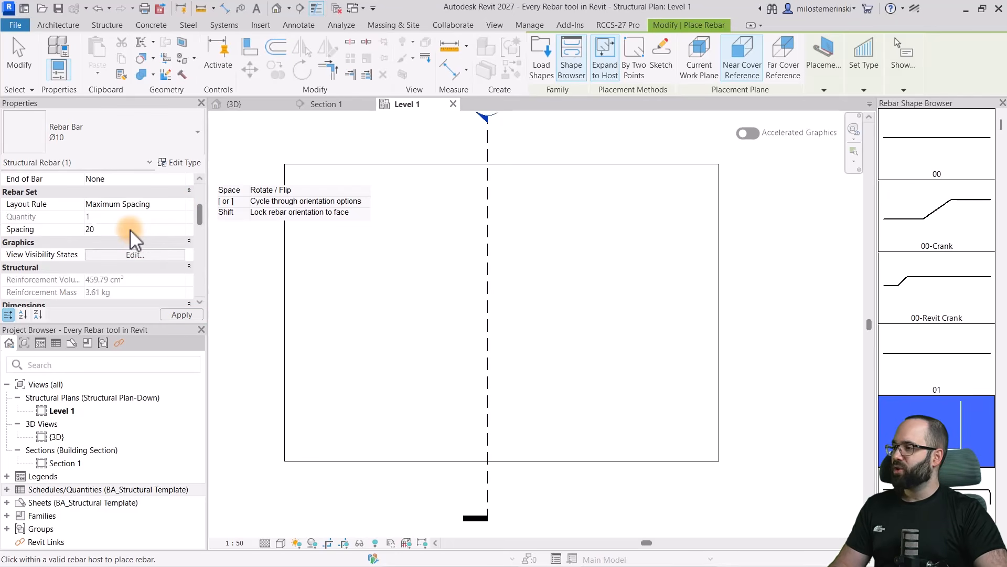
pyautogui.click(182, 315)
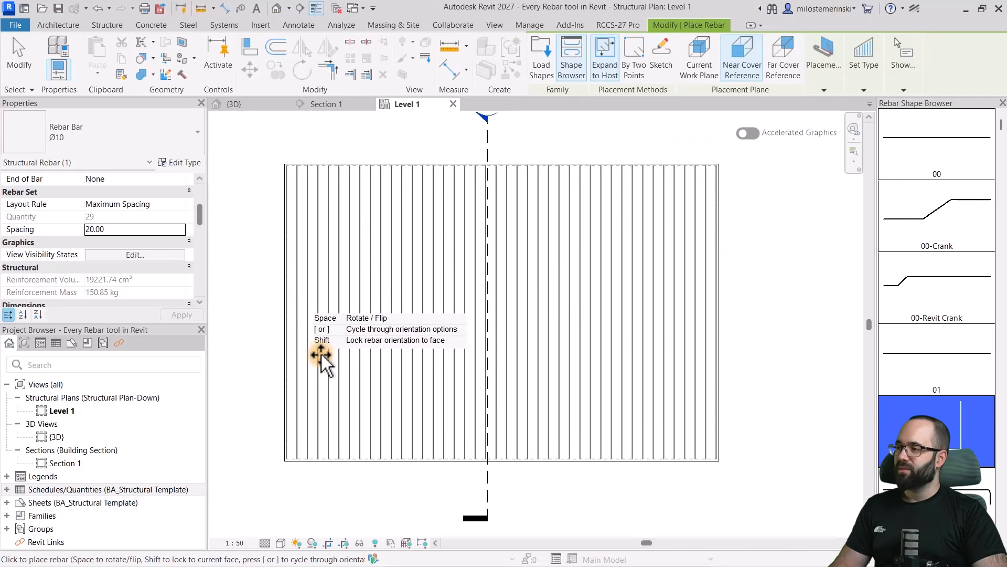
# Preview the rebar set rotated between the slab's two directions, and end placement without placing it.
pyautogui.press('space')
pyautogui.press('space')
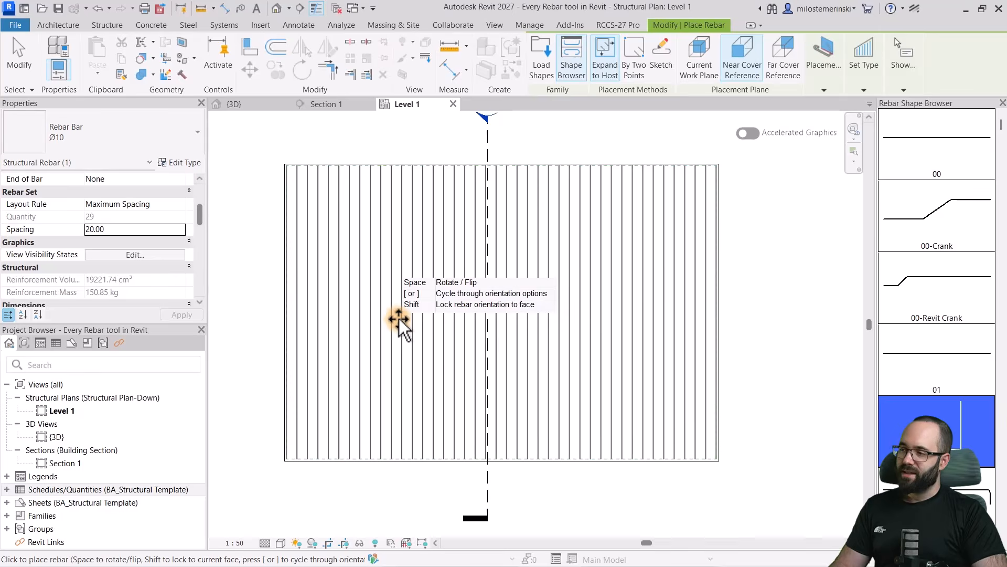
pyautogui.press('space')
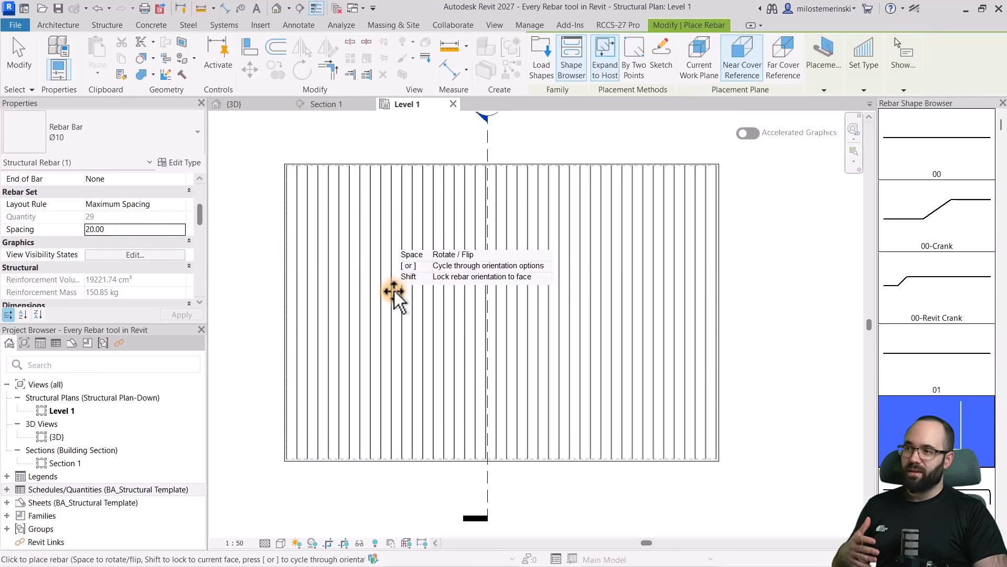
pyautogui.press('space')
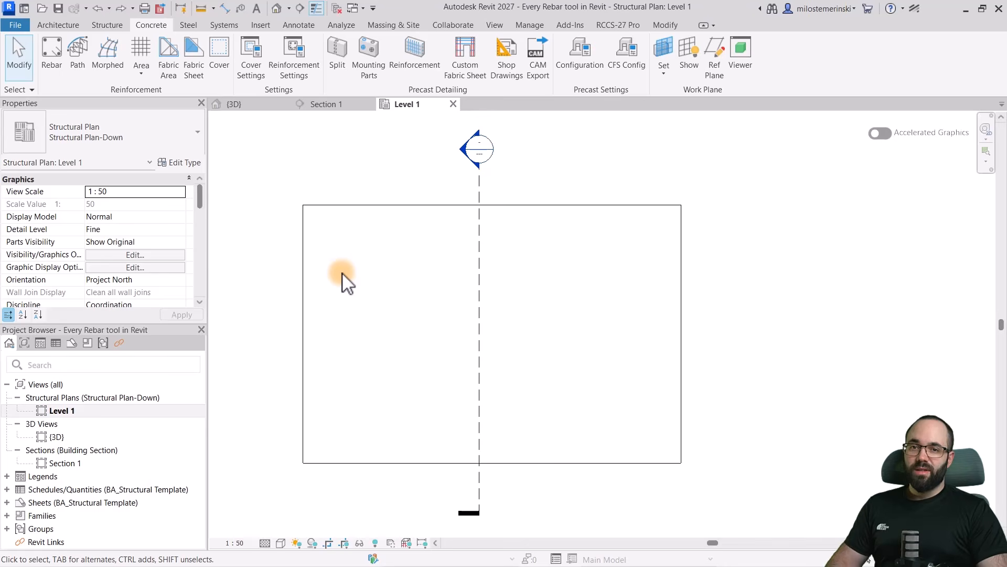
# Start rebar placement with the By Two Points method and rebar shape 21.
pyautogui.click(58, 71)
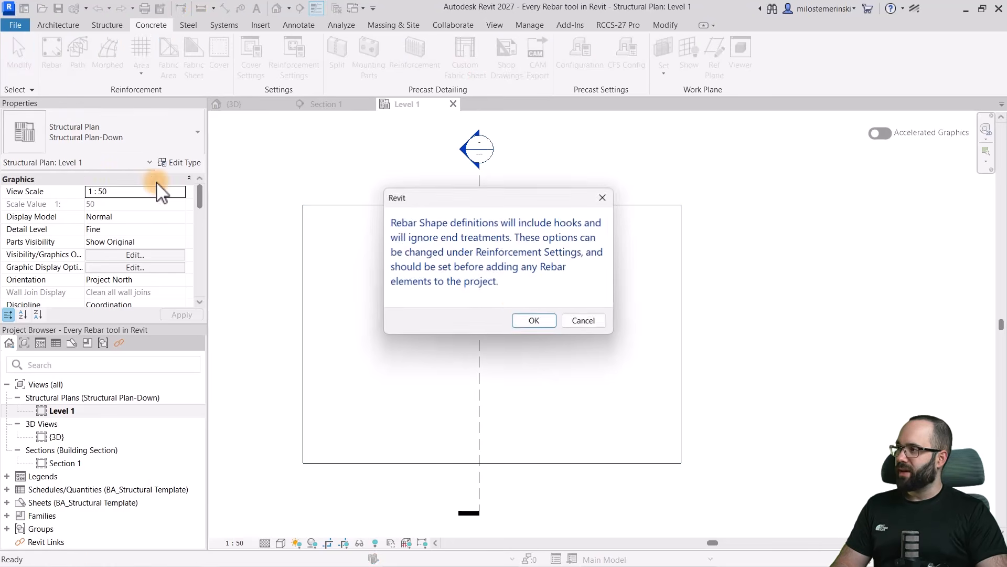
pyautogui.click(529, 319)
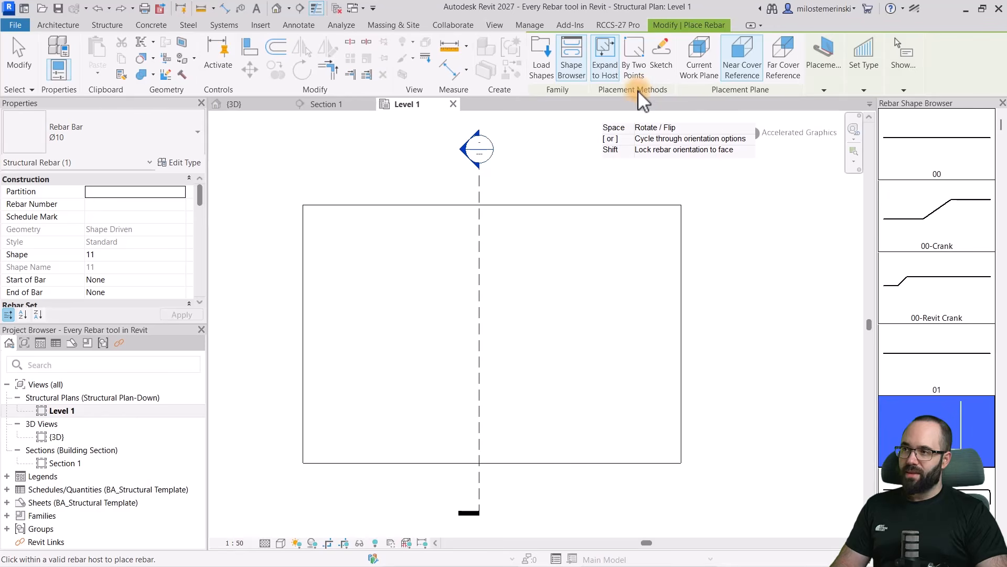
pyautogui.click(606, 88)
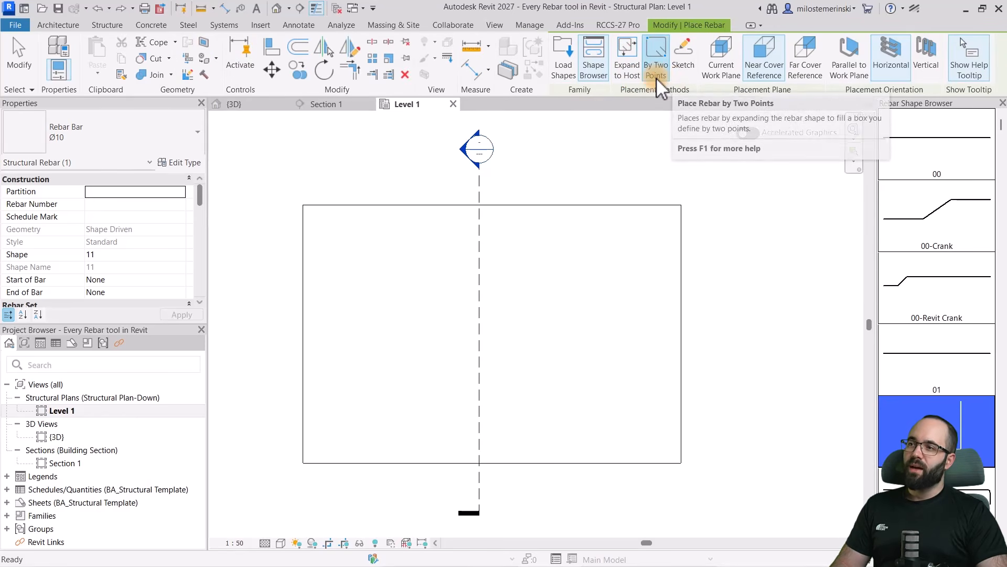
pyautogui.click(657, 78)
pyautogui.scroll(-10, 945, 315)
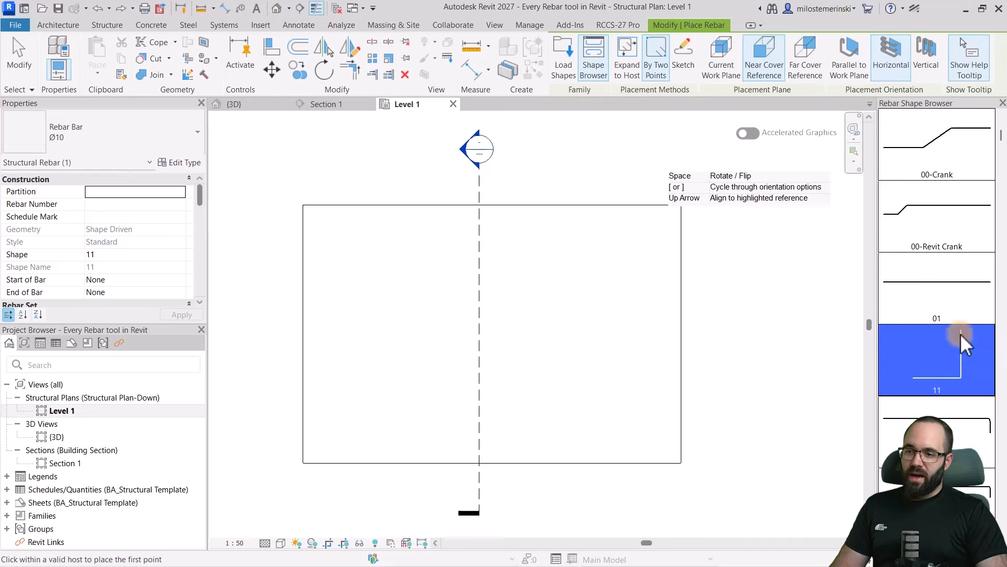
pyautogui.scroll(-5, 929, 296)
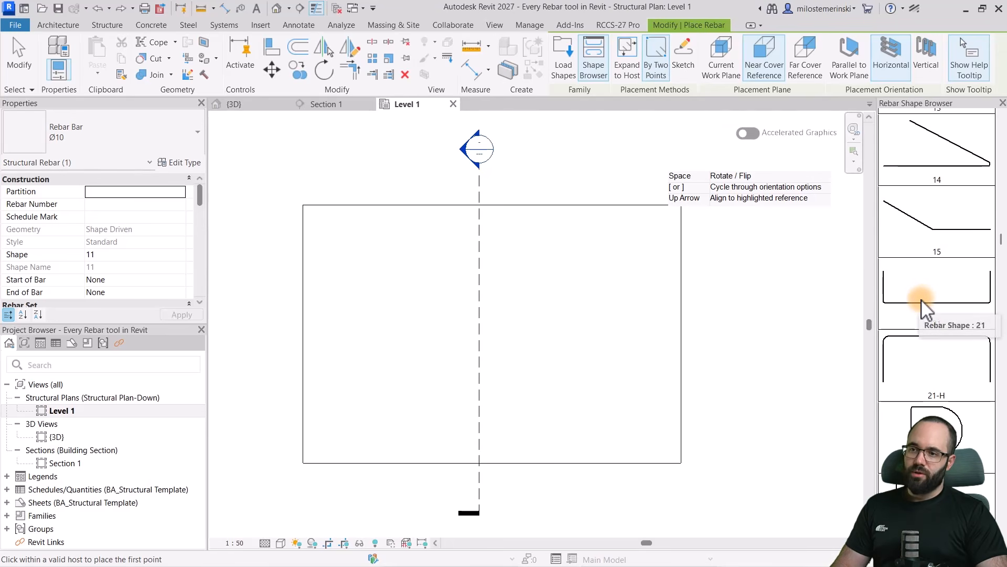
pyautogui.click(922, 303)
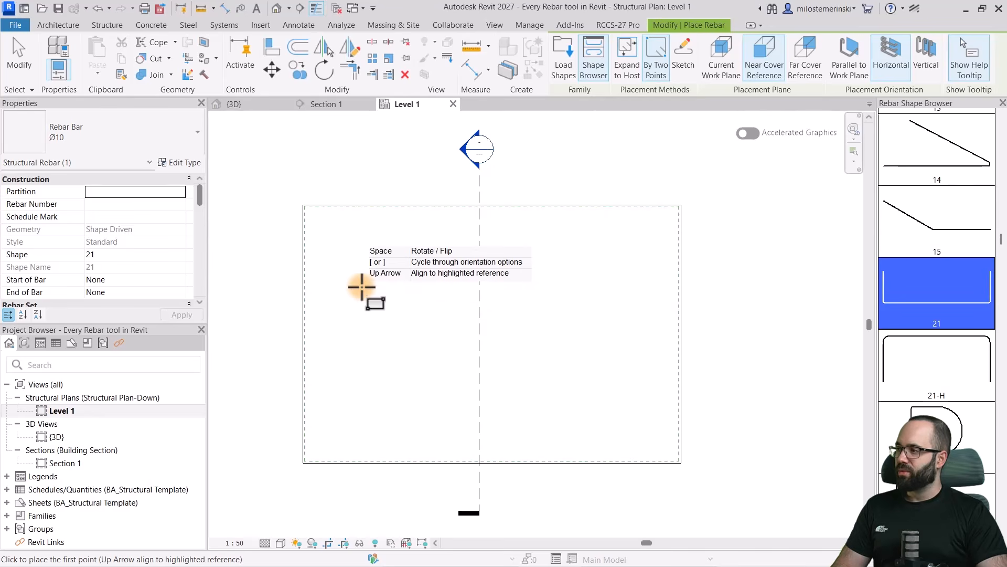
# Place a horizontal shape 21 set at 20 spacing between two points near opposite slab corners, and delete it.
pyautogui.scroll(-2, 105, 283)
pyautogui.scroll(-1, 100, 268)
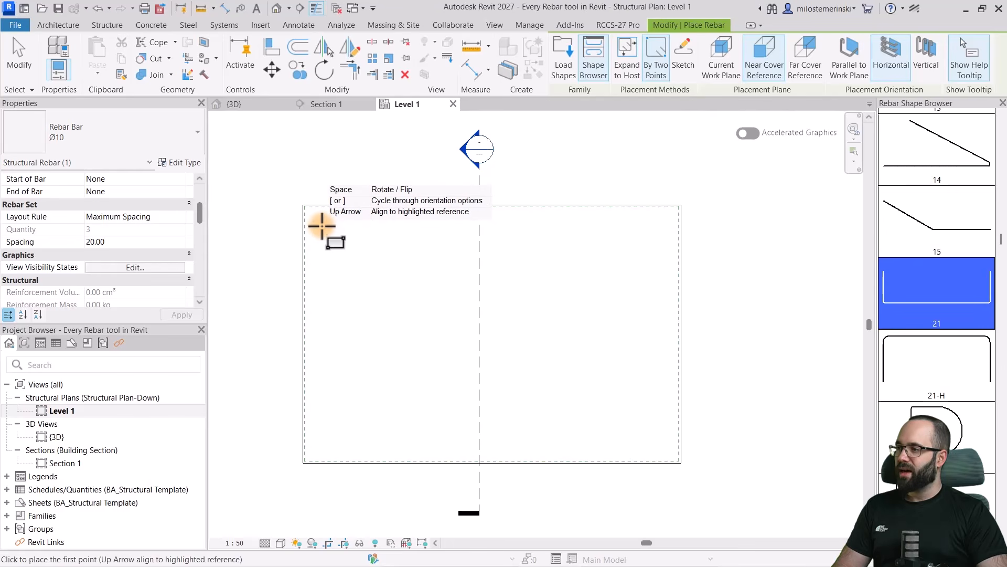
pyautogui.click(322, 225)
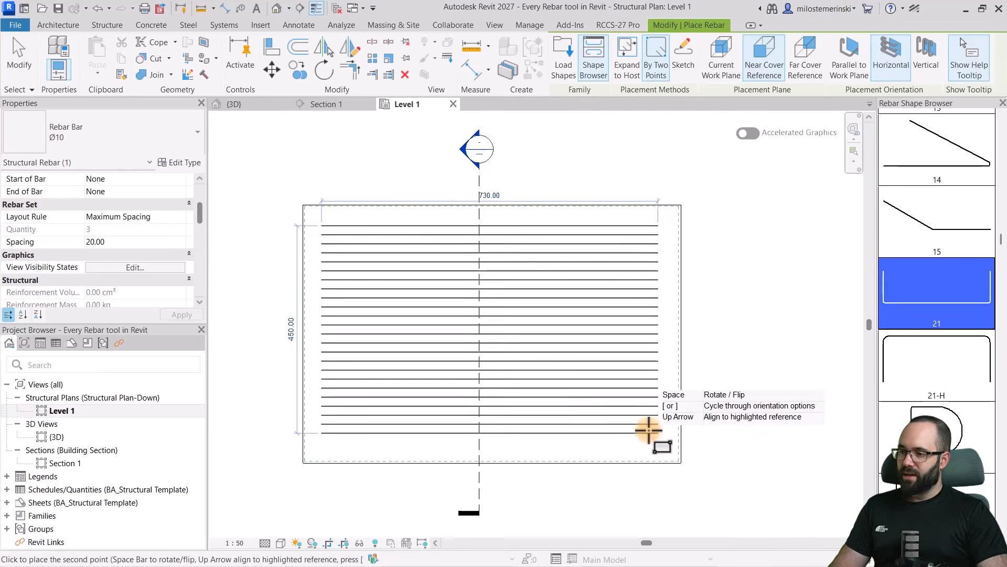
pyautogui.click(649, 437)
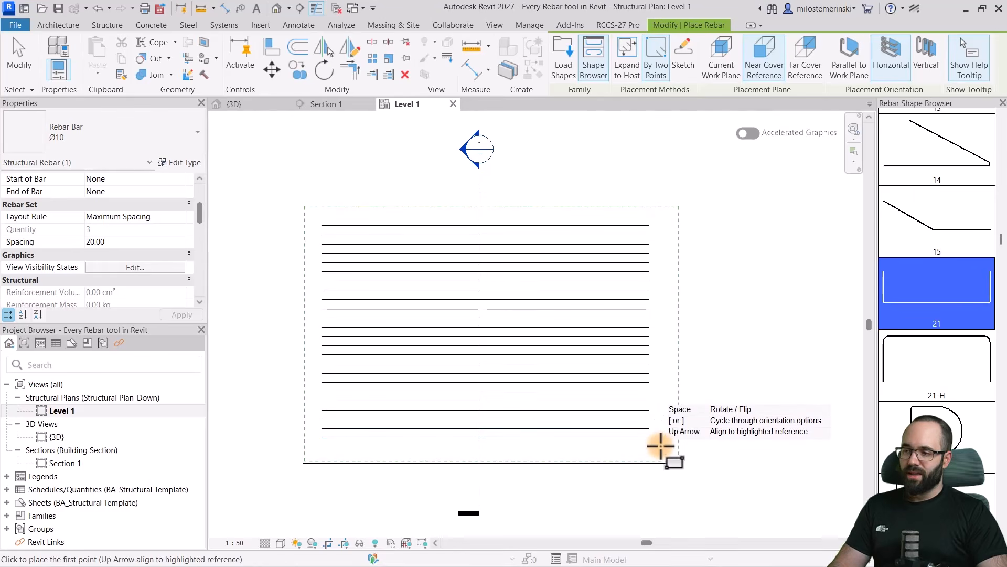
pyautogui.press('Escape')
pyautogui.click(664, 443)
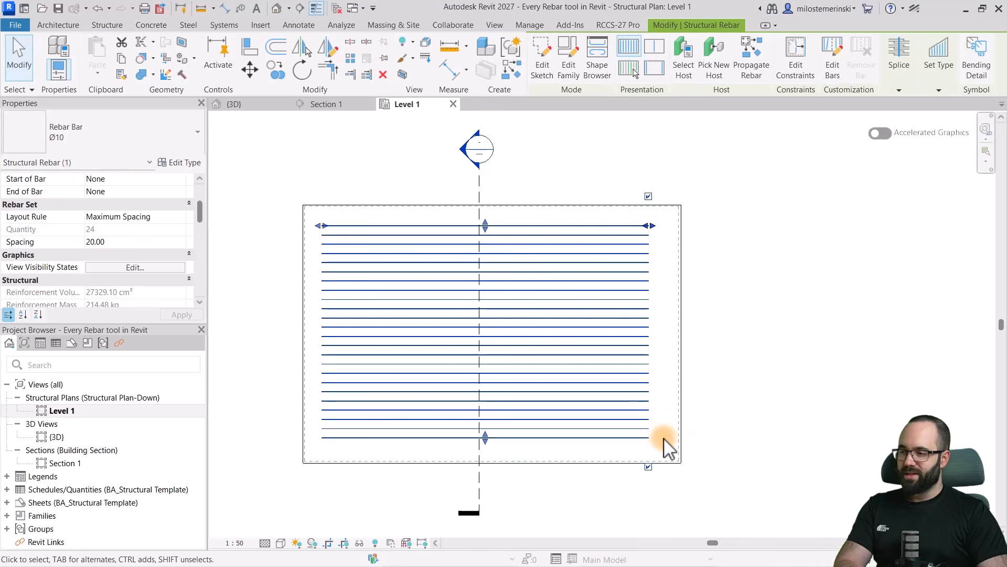
pyautogui.press('Delete')
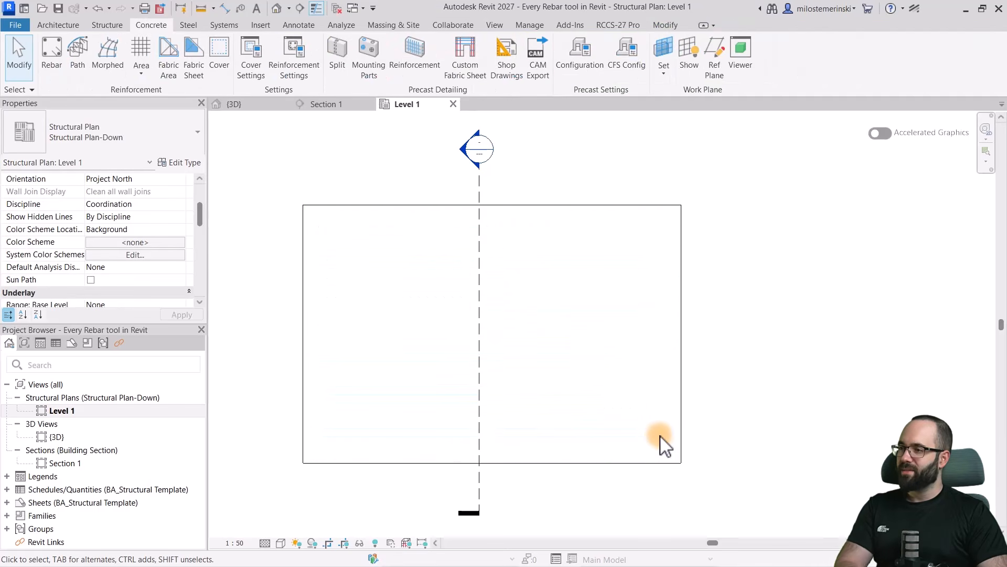
# Preview a shape 21 set with Vertical orientation over an area about 640 by 370 inside the slab, and cancel placement.
pyautogui.click(61, 68)
pyautogui.click(519, 318)
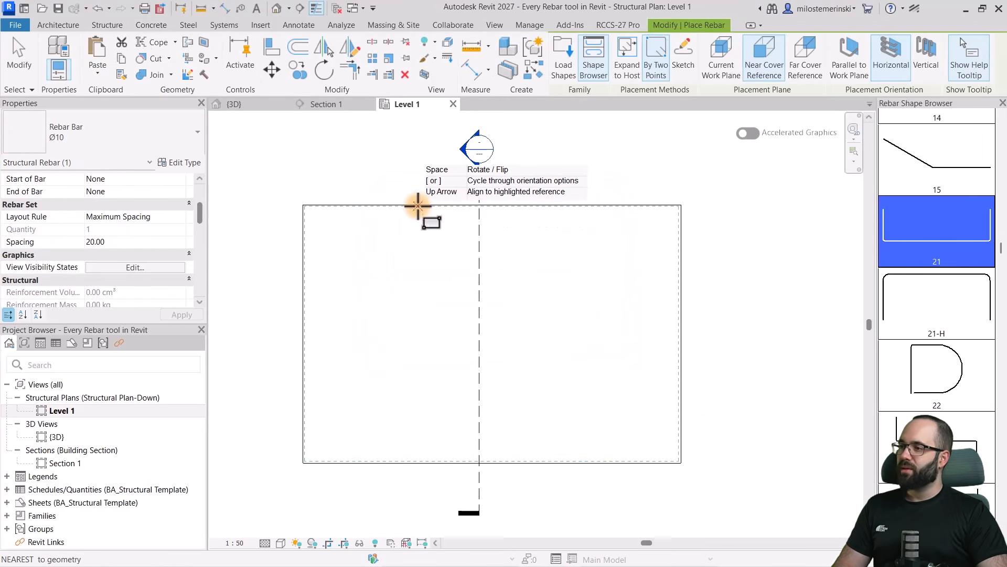
pyautogui.click(928, 76)
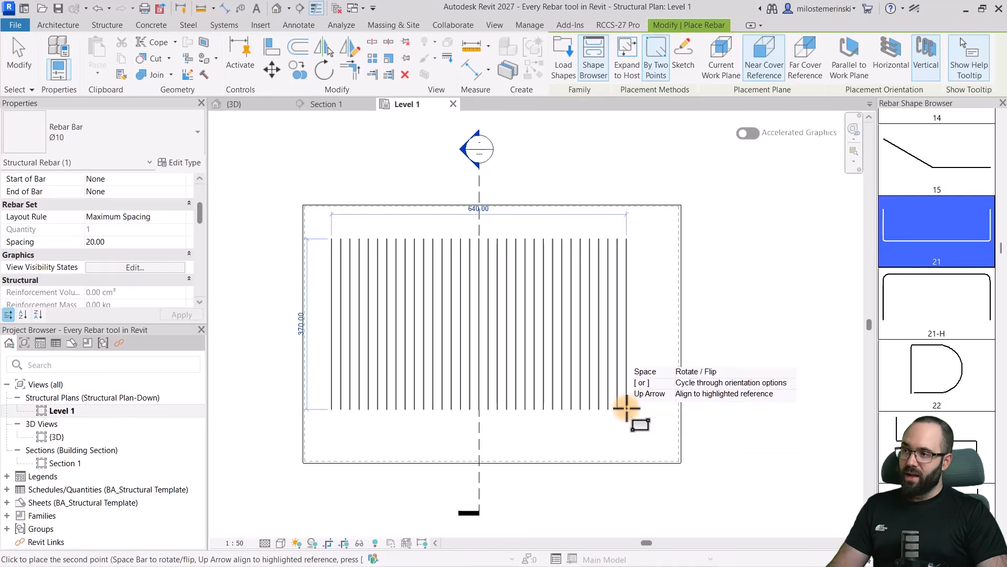
pyautogui.press('Escape')
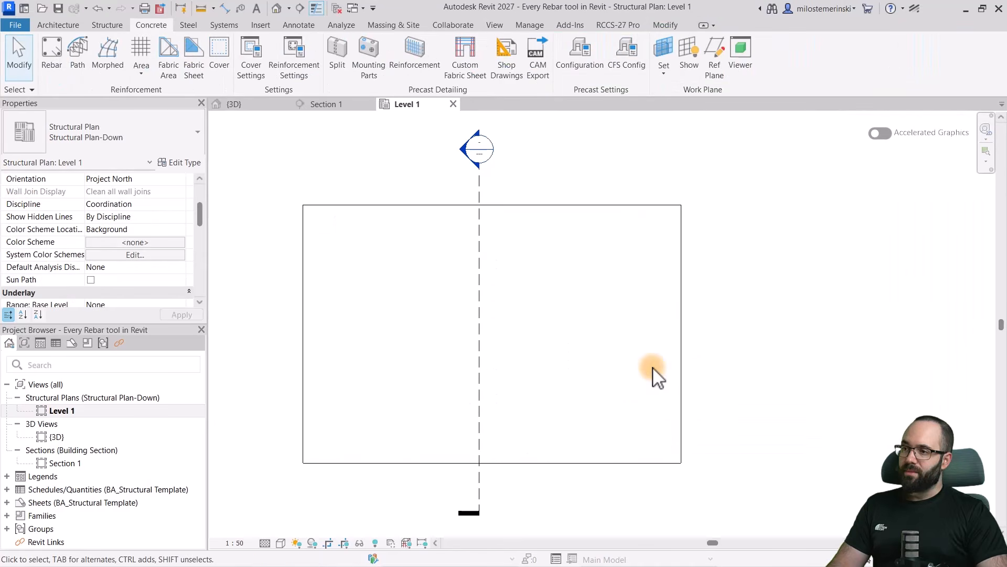
# Restart two-point rebar placement with the straight shape 00 and the Perpendicular Segment orientation.
pyautogui.click(53, 64)
pyautogui.click(533, 319)
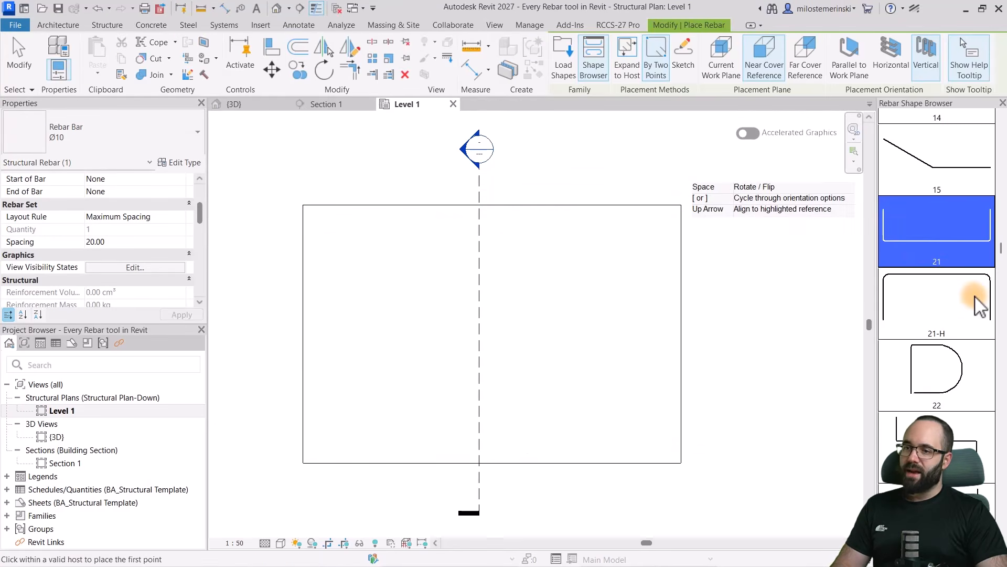
pyautogui.click(956, 296)
pyautogui.click(932, 154)
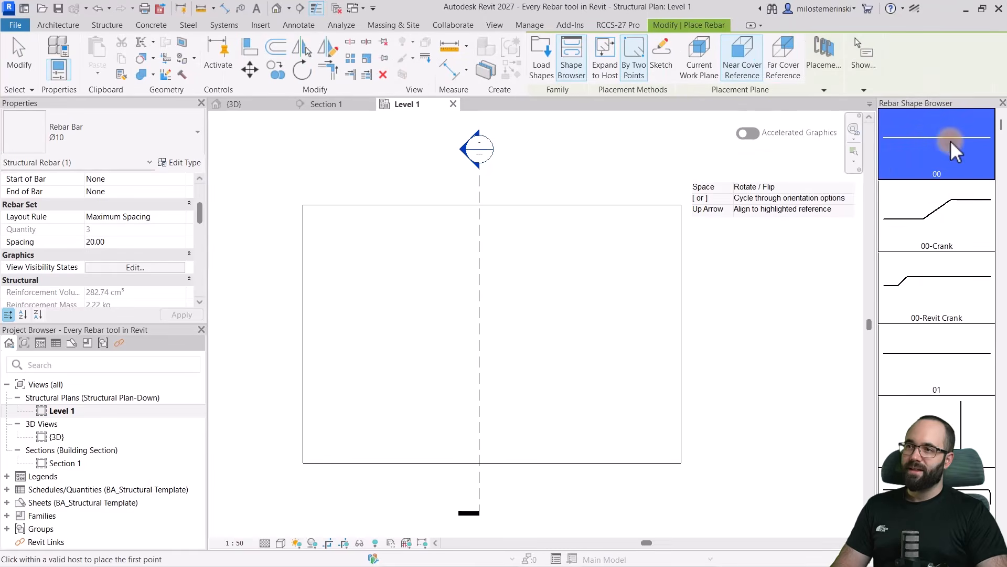
pyautogui.click(826, 92)
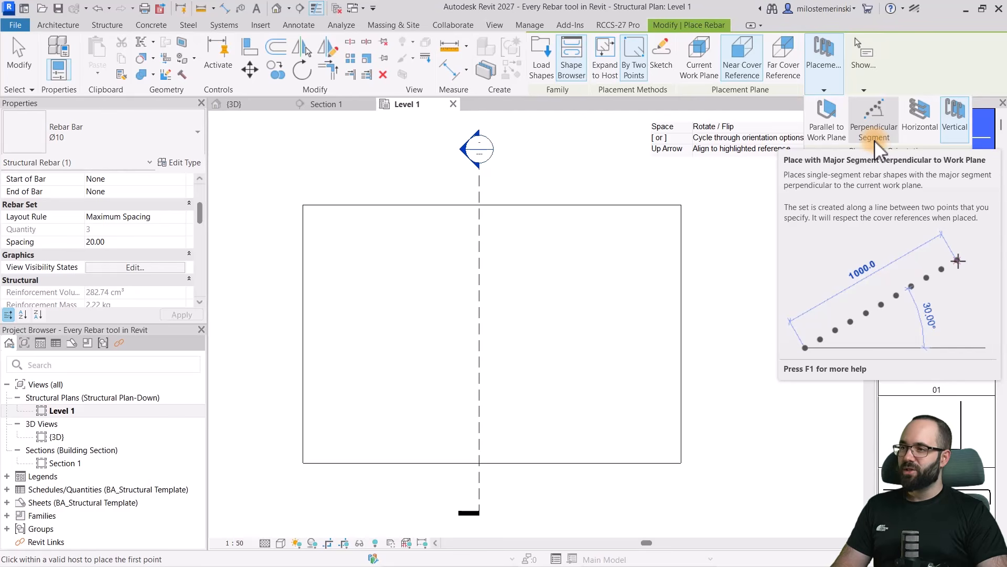
pyautogui.click(873, 140)
# Place a set of straight perpendicular bars at 20 spacing along a horizontal line about 630 long in the slab's upper part.
pyautogui.click(349, 278)
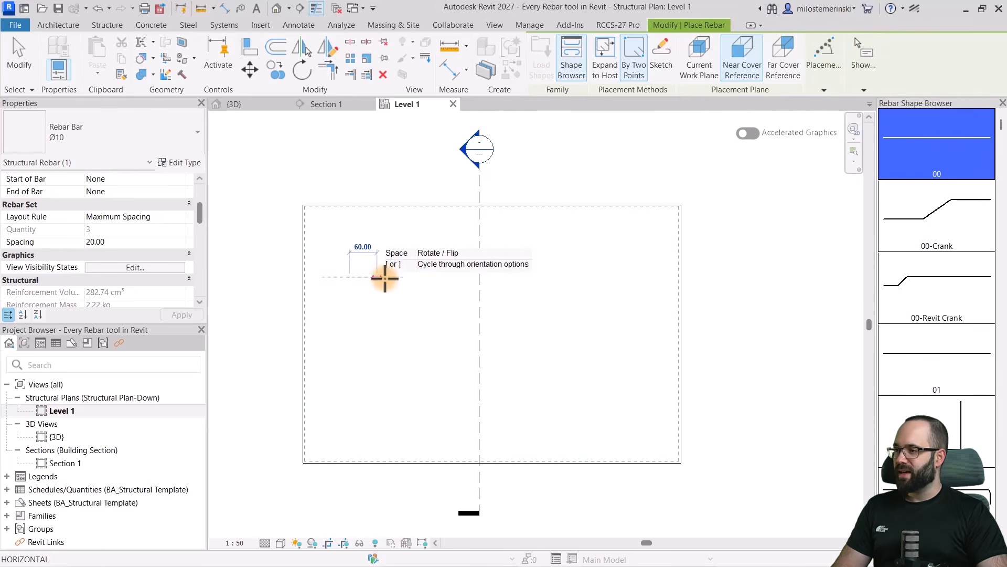
pyautogui.scroll(5, 447, 298)
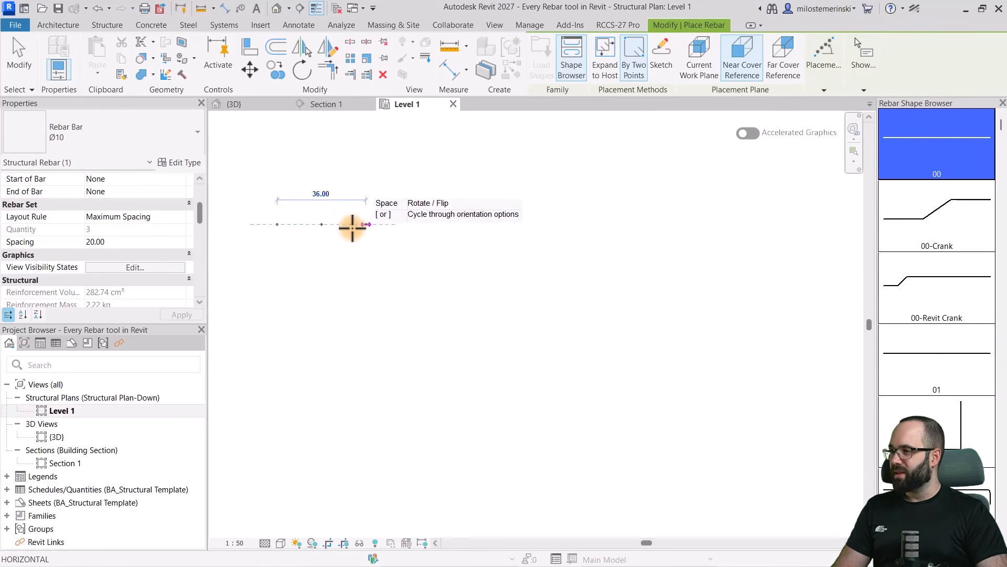
pyautogui.scroll(-4, 703, 222)
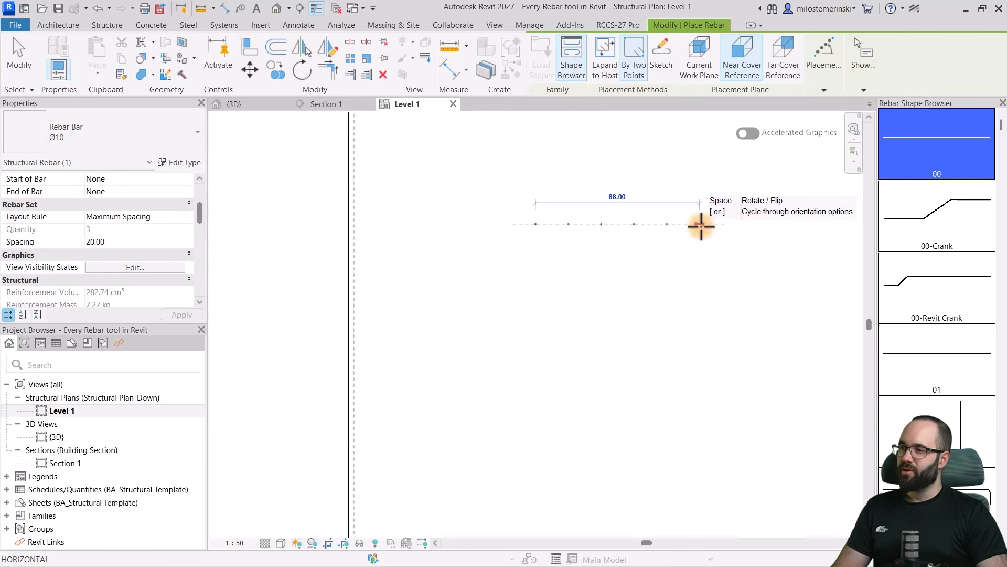
pyautogui.scroll(-5, 611, 263)
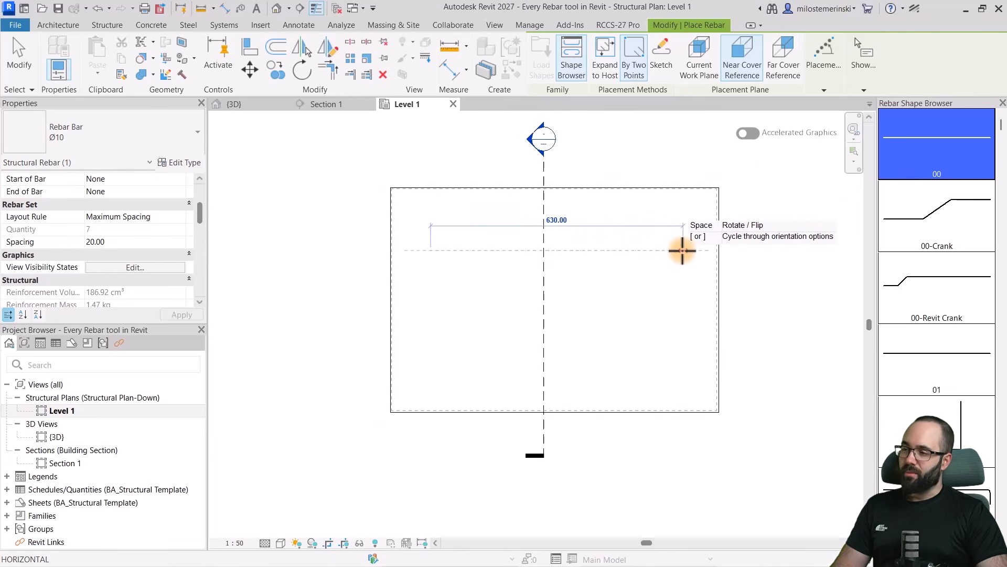
pyautogui.press('Escape')
pyautogui.press('Escape')
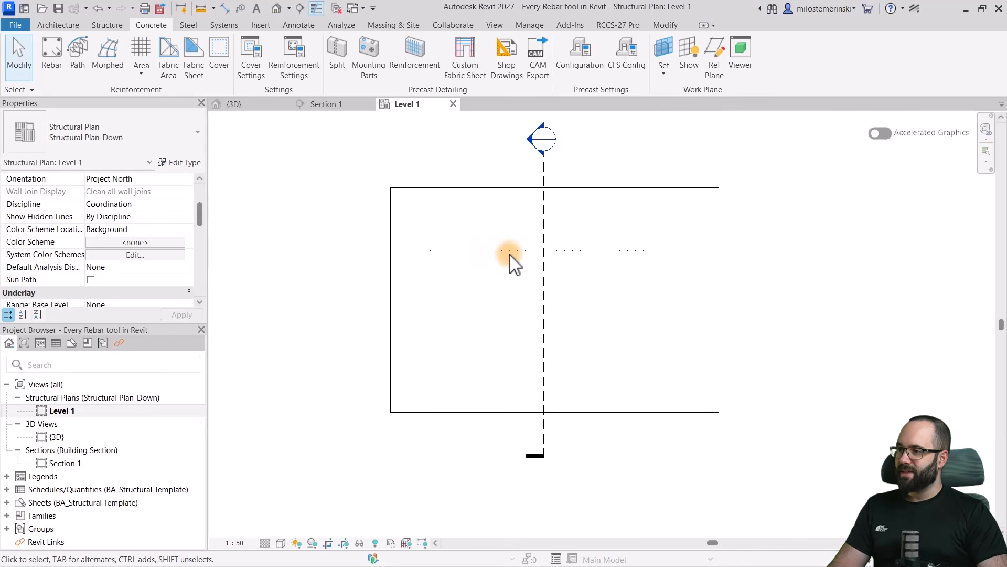
# Set the perpendicular rebar set's view visibility to unobscured in the {3D} view.
pyautogui.click(510, 254)
pyautogui.click(159, 268)
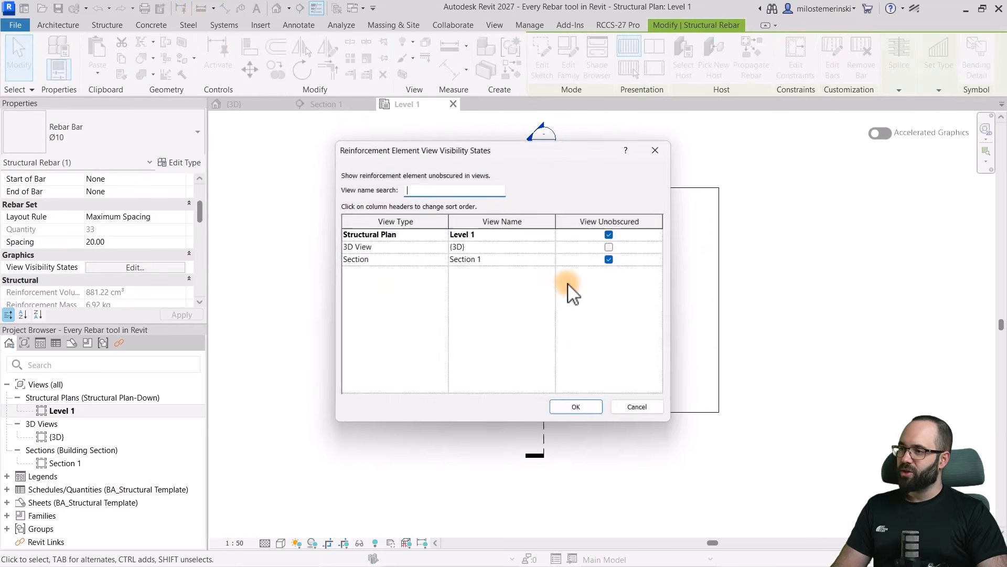
pyautogui.click(612, 246)
pyautogui.click(578, 409)
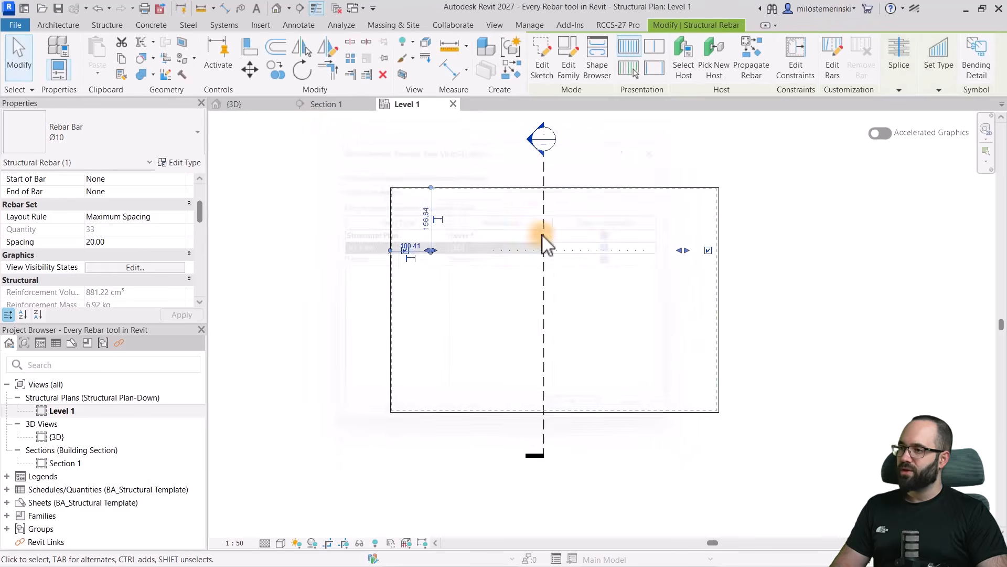
# Inspect the perpendicular rebar set in the {3D} view and delete it.
pyautogui.click(235, 104)
pyautogui.keyDown('shift'); pyautogui.moveTo(556, 349); pyautogui.dragTo(587, 409, button='middle'); pyautogui.keyUp('shift')
pyautogui.scroll(1, 598, 360)
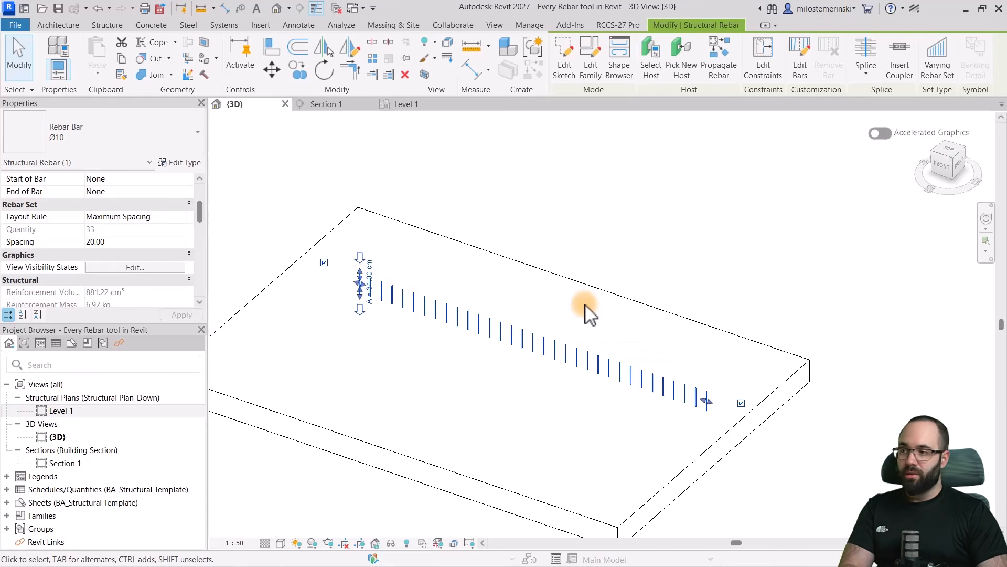
pyautogui.click(517, 315)
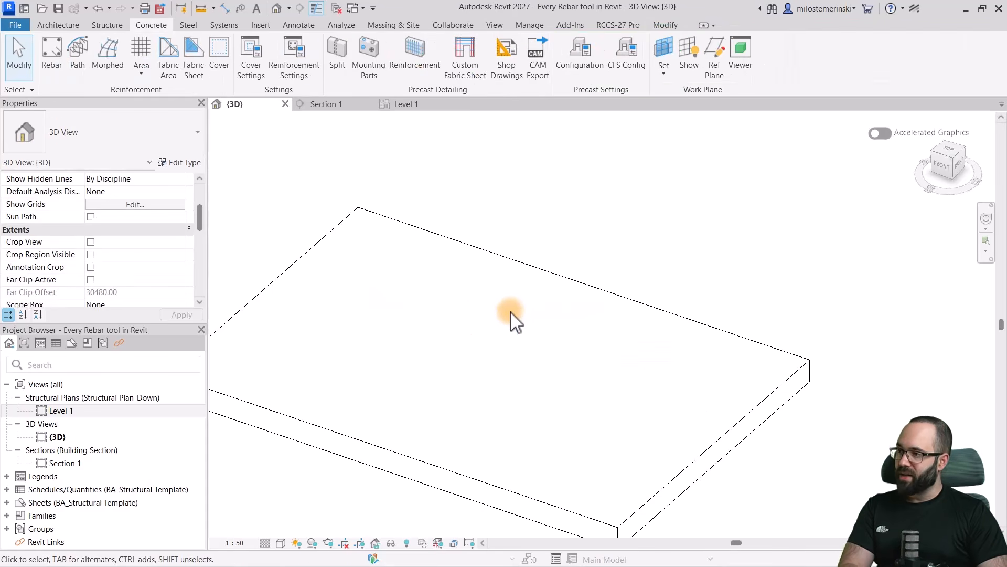
# In the Section 1 view, start rebar placement by sketch with the concrete slab as host.
pyautogui.click(345, 103)
pyautogui.moveTo(379, 214); pyautogui.dragTo(391, 228, button='middle')
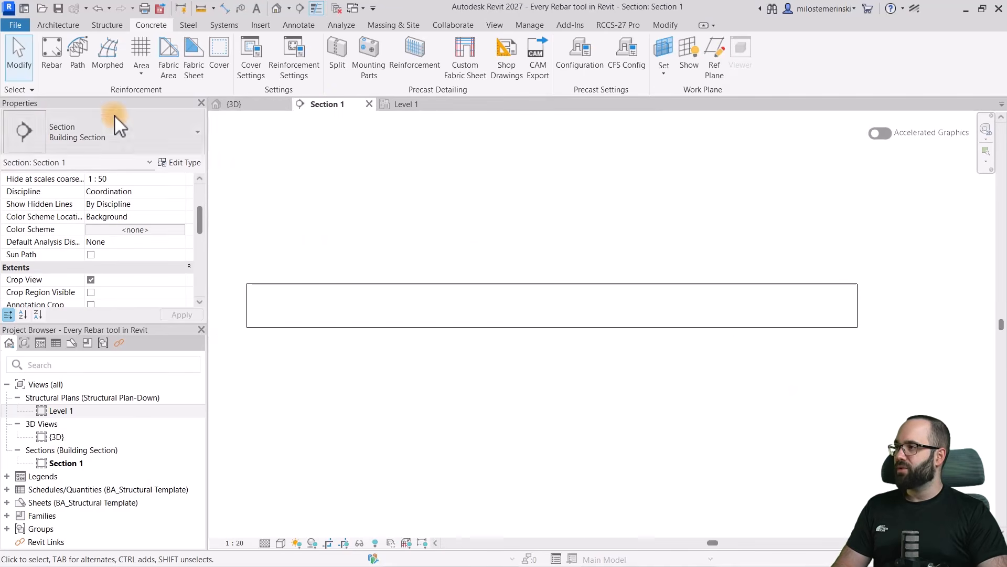
pyautogui.click(344, 287)
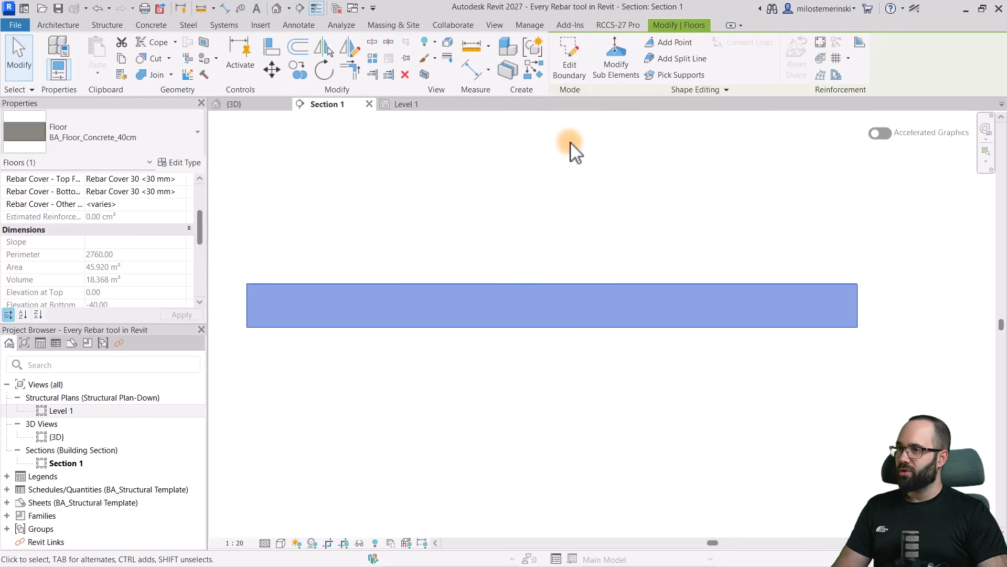
pyautogui.click(820, 42)
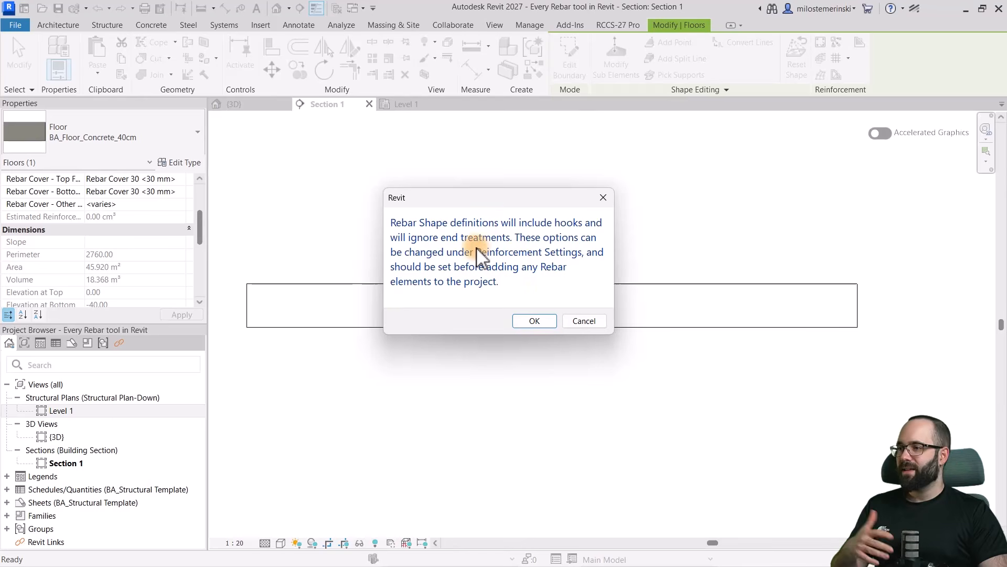
pyautogui.click(534, 321)
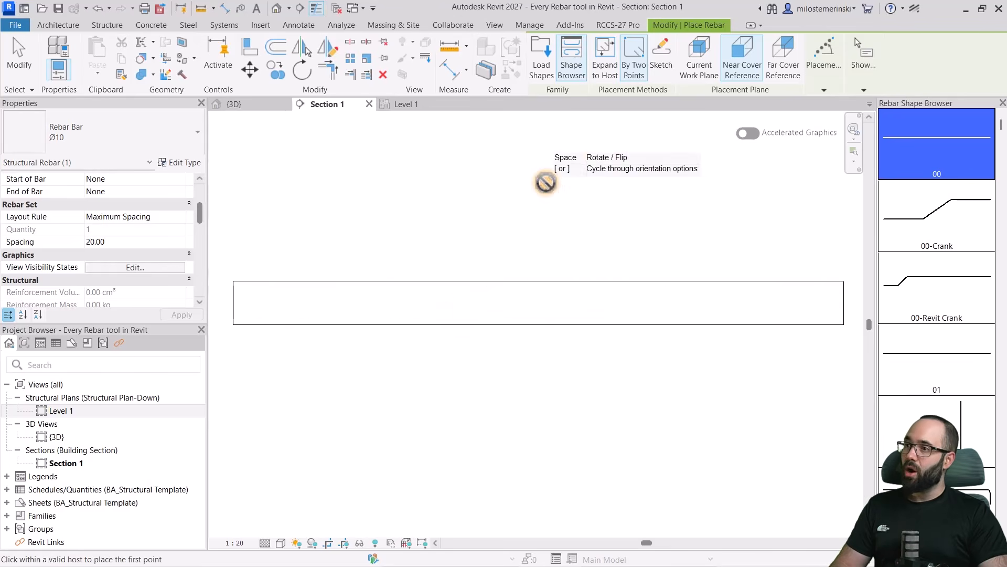
pyautogui.click(663, 68)
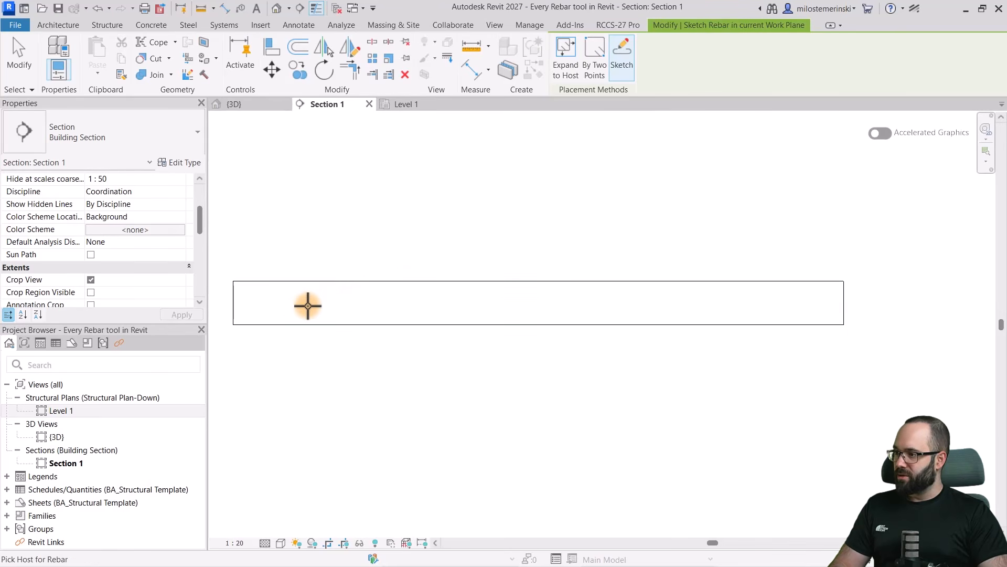
pyautogui.click(328, 282)
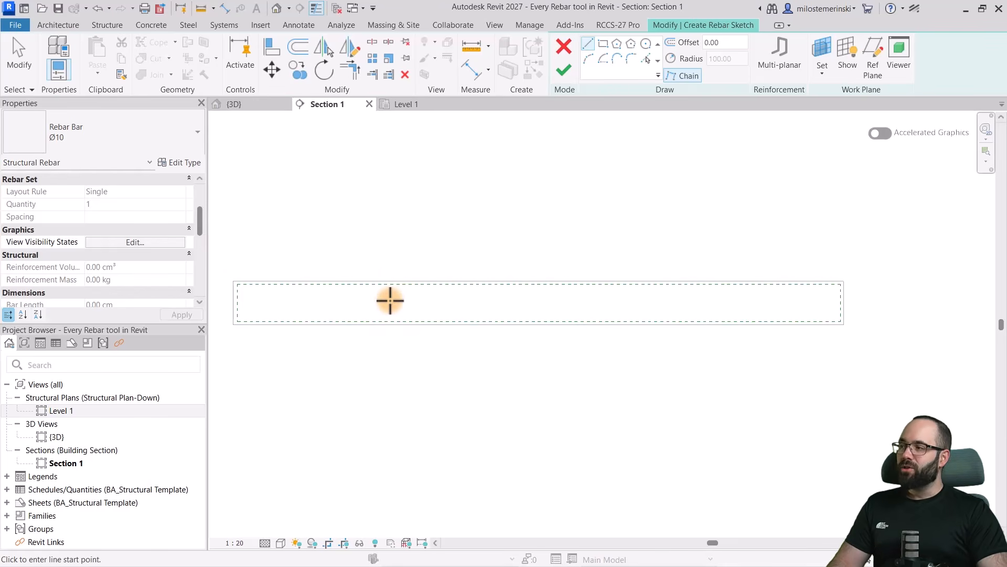
# Sketch a U-shaped bar about 92 wide and 34 deep between the slab's top and bottom cover lines, and finish the sketch.
pyautogui.scroll(3, 131, 257)
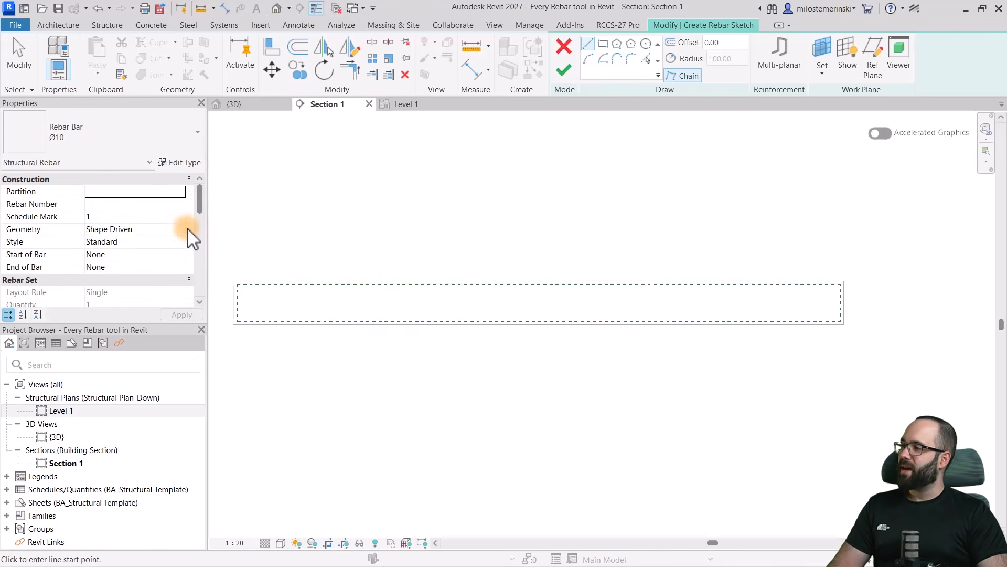
pyautogui.click(180, 229)
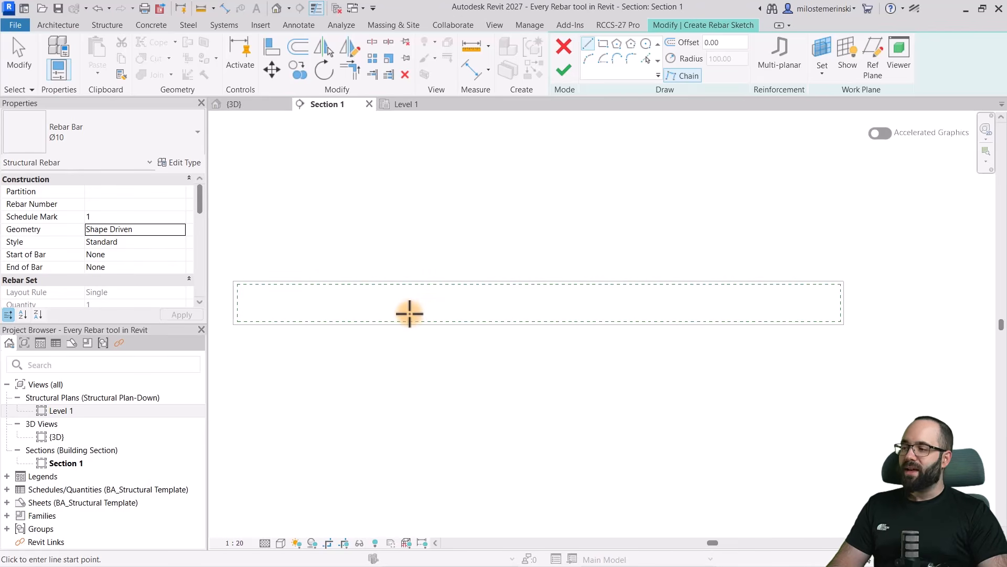
pyautogui.click(356, 286)
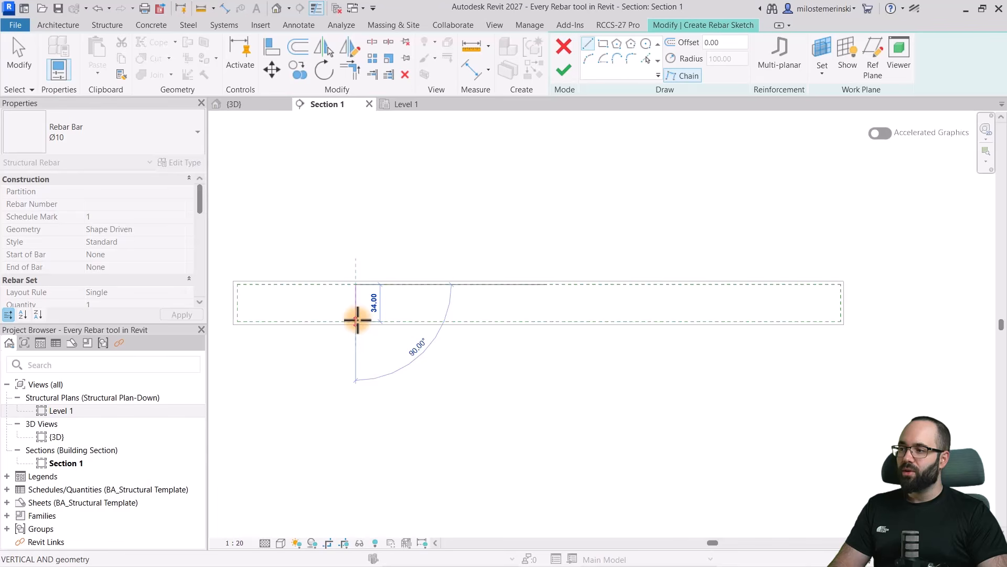
pyautogui.click(356, 320)
pyautogui.click(456, 321)
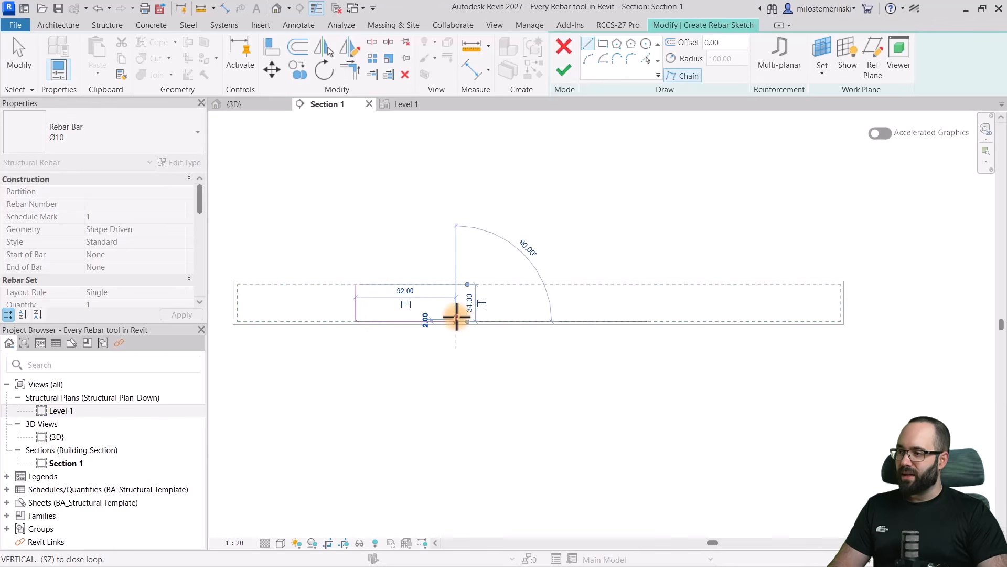
pyautogui.click(456, 283)
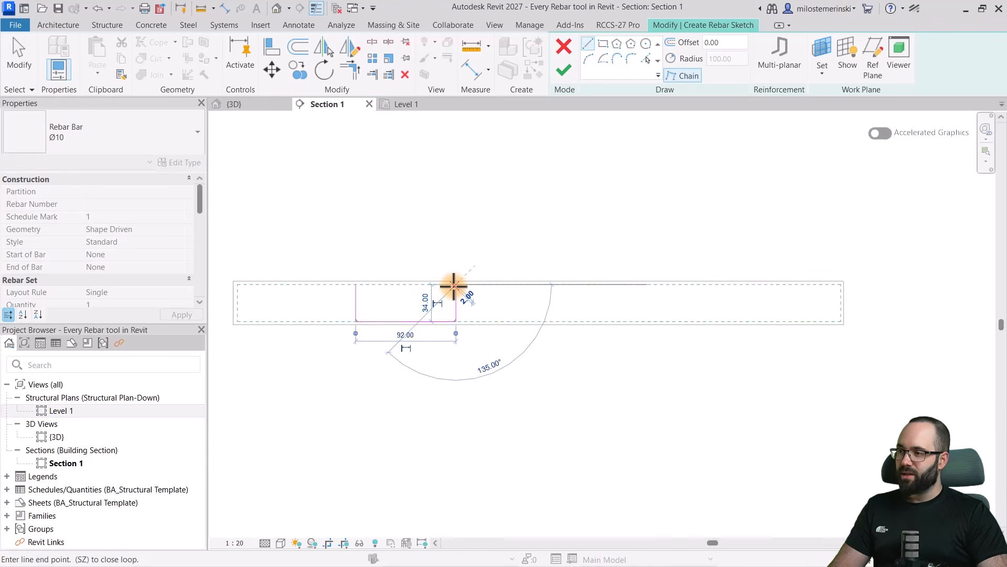
pyautogui.click(565, 73)
# Select the sketched U-shaped bar and examine its assigned shape in the properties and the Rebar Shape Browser.
pyautogui.click(359, 301)
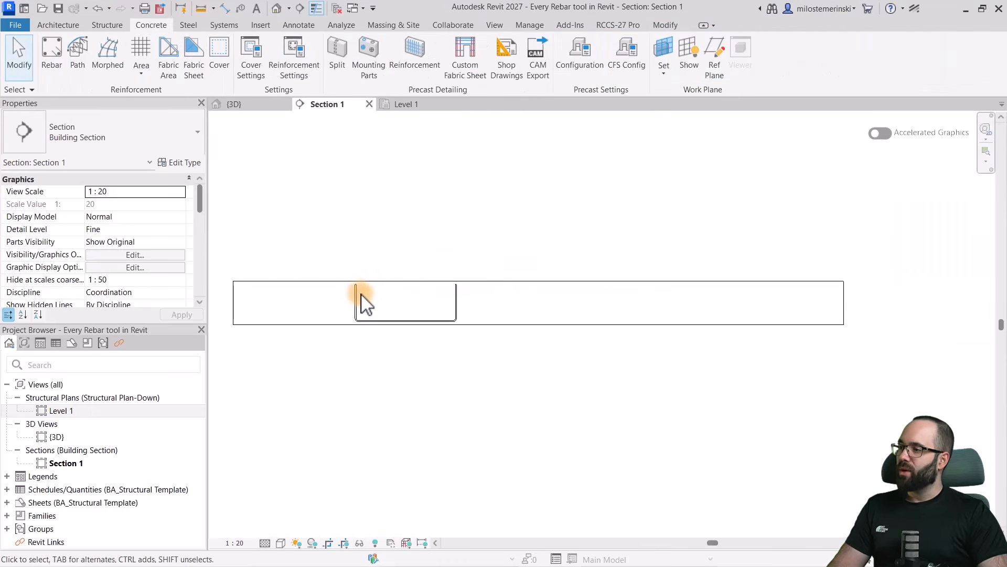
pyautogui.click(356, 307)
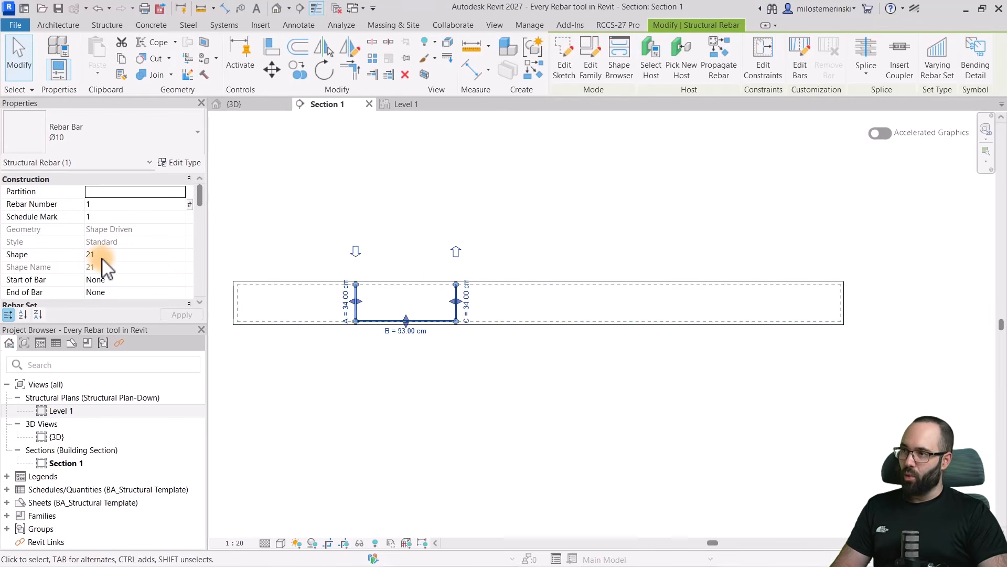
pyautogui.click(630, 84)
pyautogui.click(906, 258)
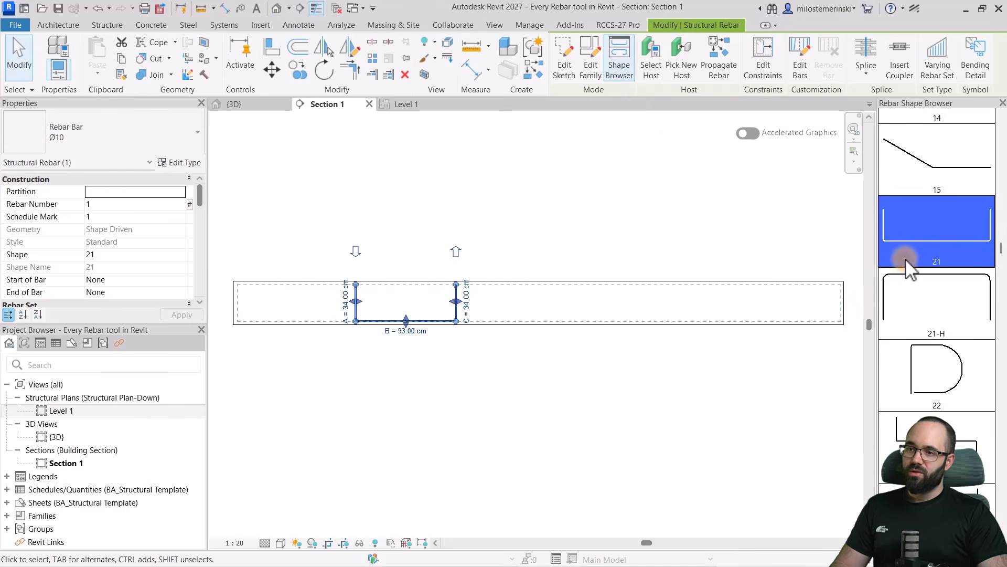
pyautogui.scroll(1, 931, 255)
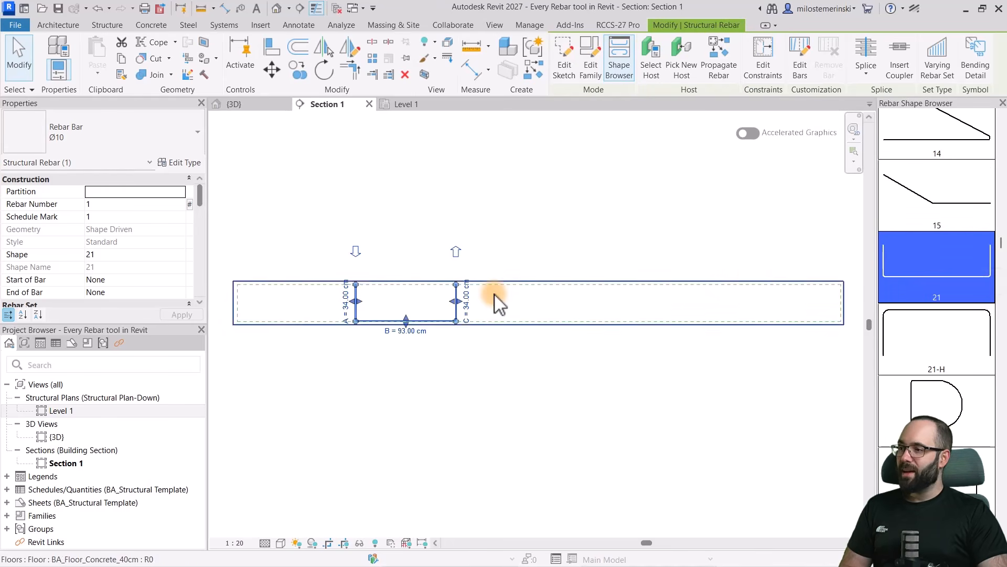
pyautogui.scroll(1, 432, 300)
pyautogui.scroll(2, 349, 297)
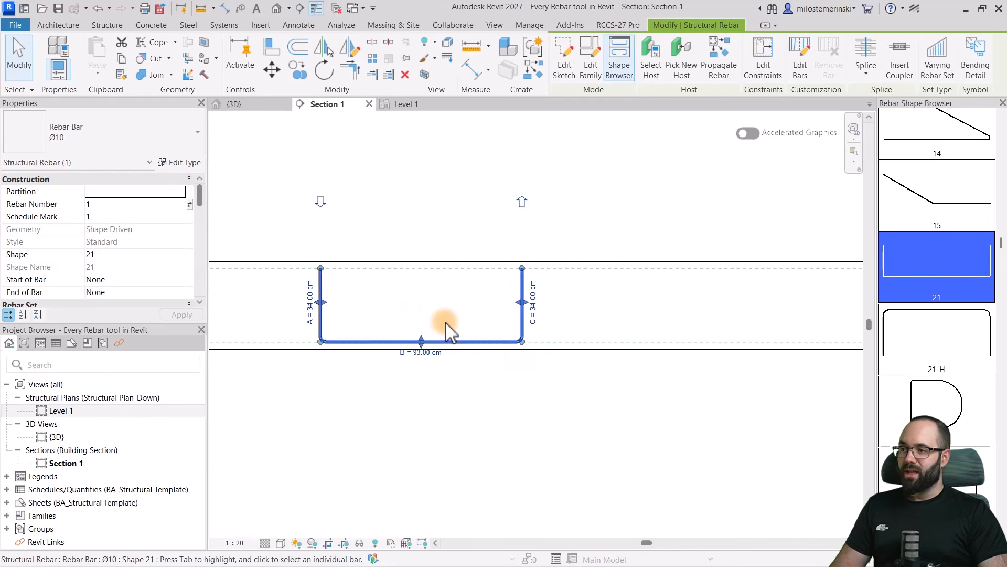
# Edit the U-shaped bar's sketch, extending its right leg with a horizontal segment along the top cover and a diagonal down to the bottom cover.
pyautogui.click(565, 74)
pyautogui.click(590, 47)
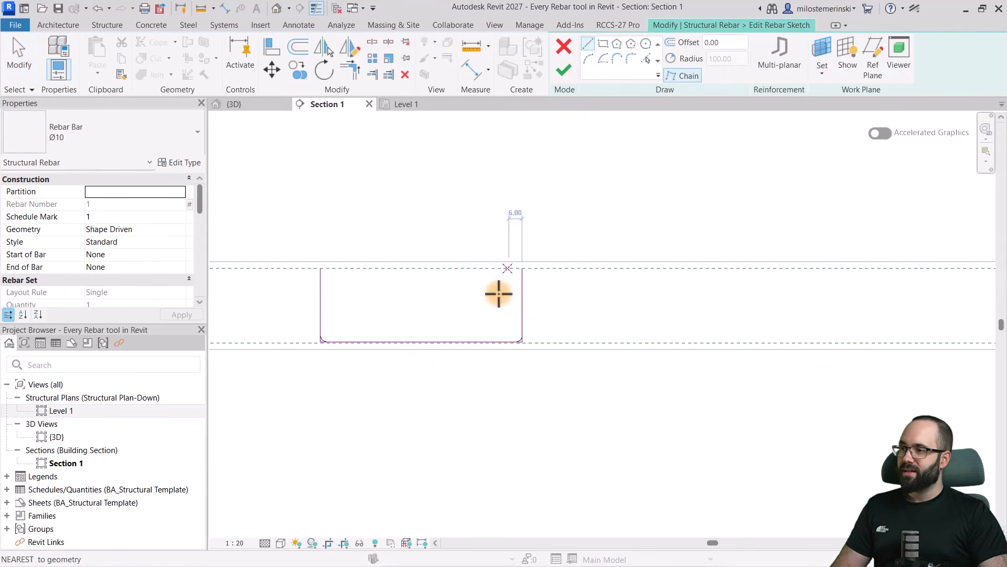
pyautogui.click(522, 268)
pyautogui.click(622, 268)
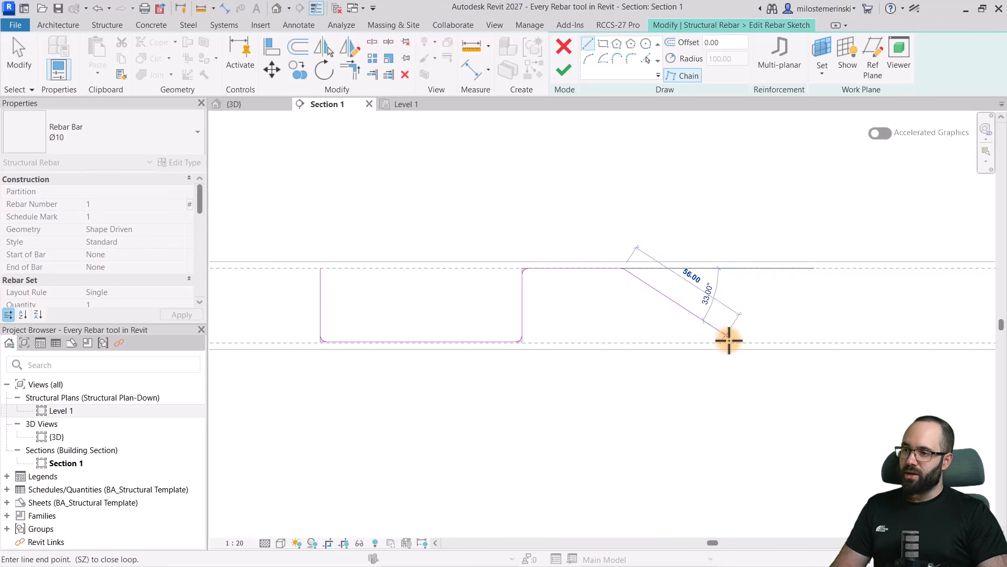
pyautogui.click(729, 342)
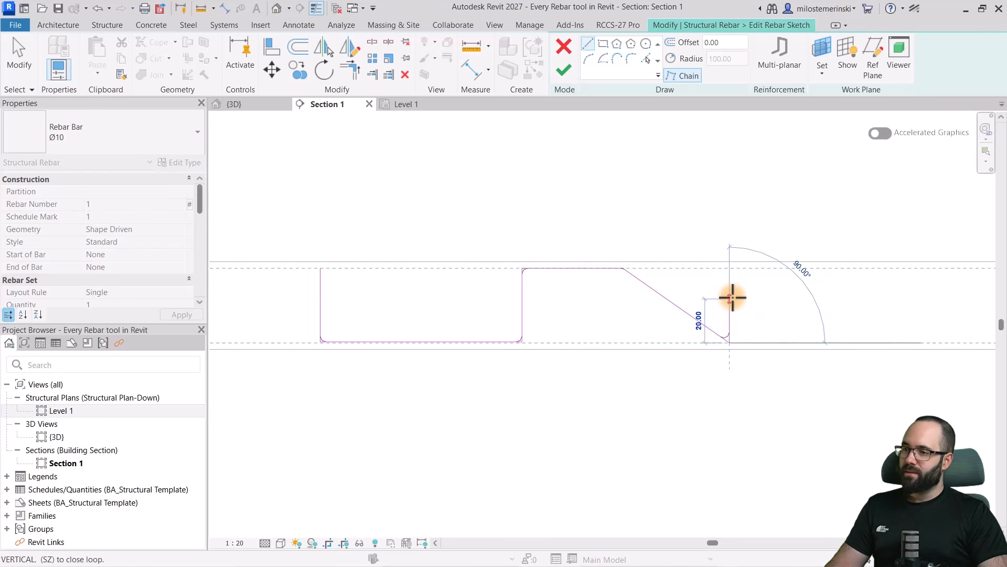
# Finish the rebar sketch with a vertical end segment about 20 cm long and show its shape in the Rebar Shape Browser.
pyautogui.click(733, 298)
pyautogui.click(564, 70)
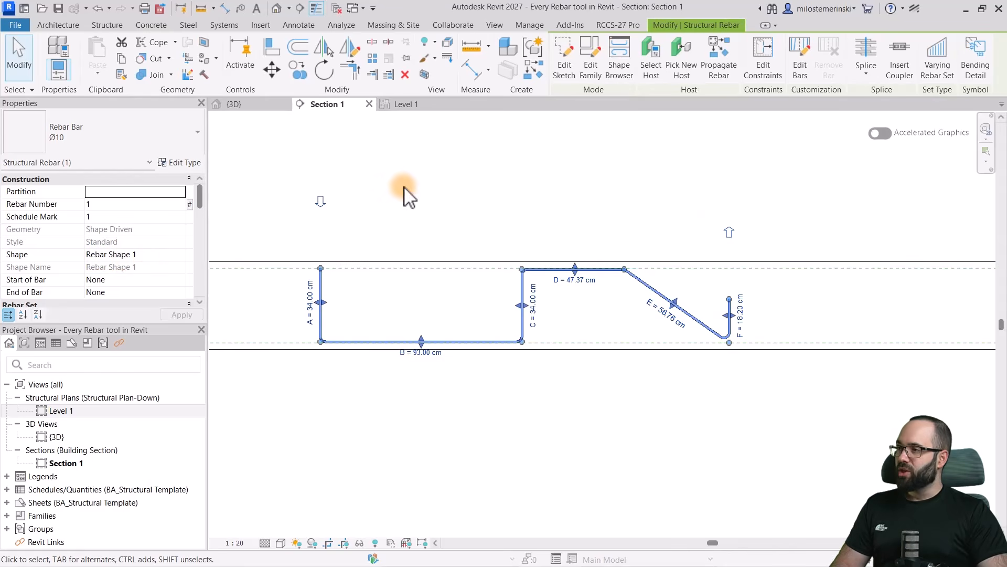
pyautogui.click(618, 62)
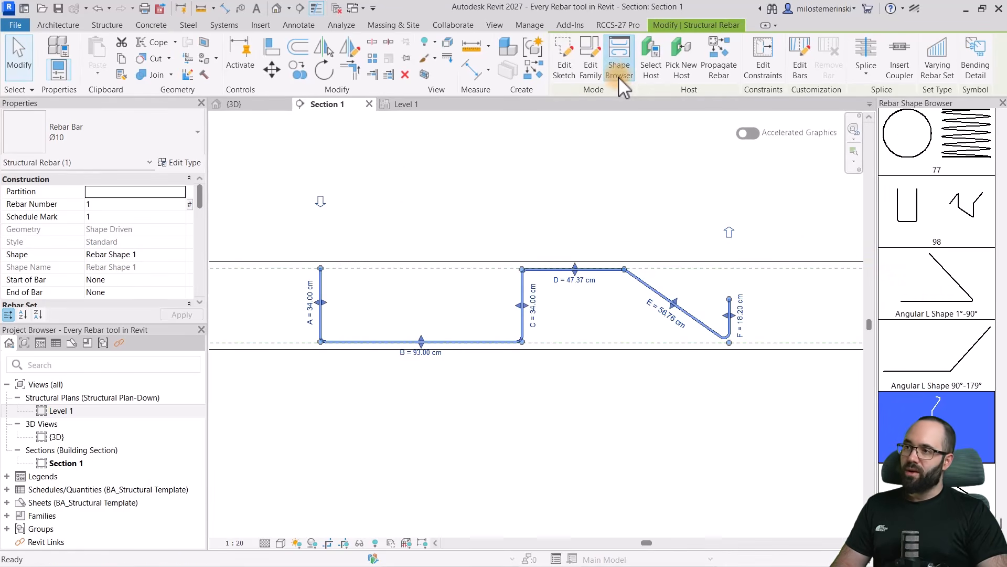
pyautogui.scroll(-2, 934, 313)
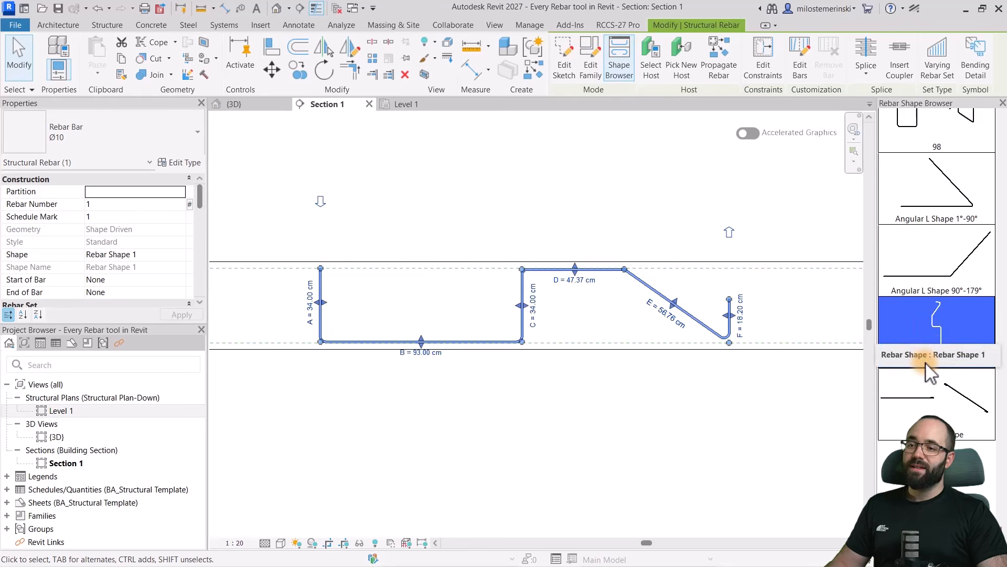
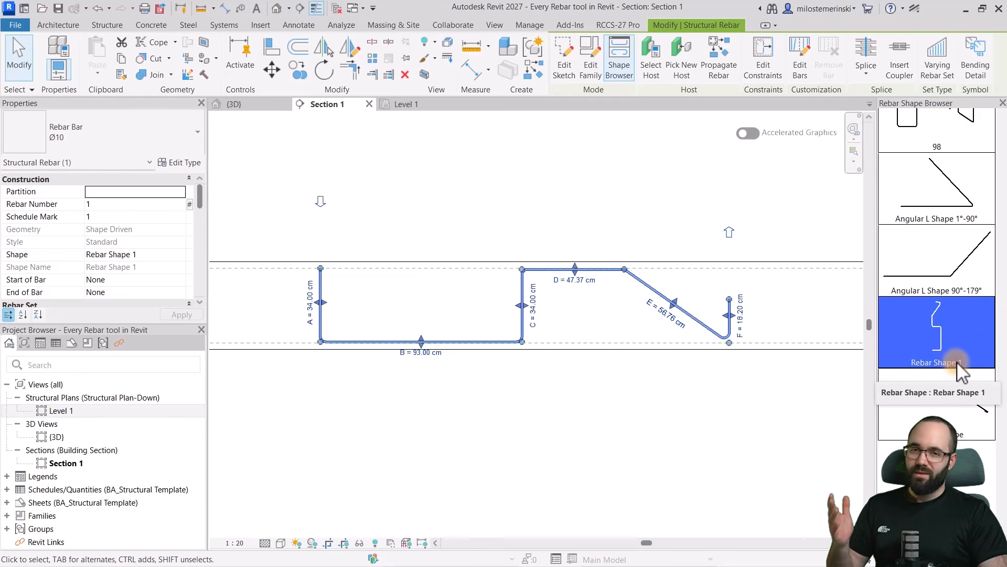
# Delete the sketched multi-bend rebar from the slab in Section 1.
pyautogui.click(538, 409)
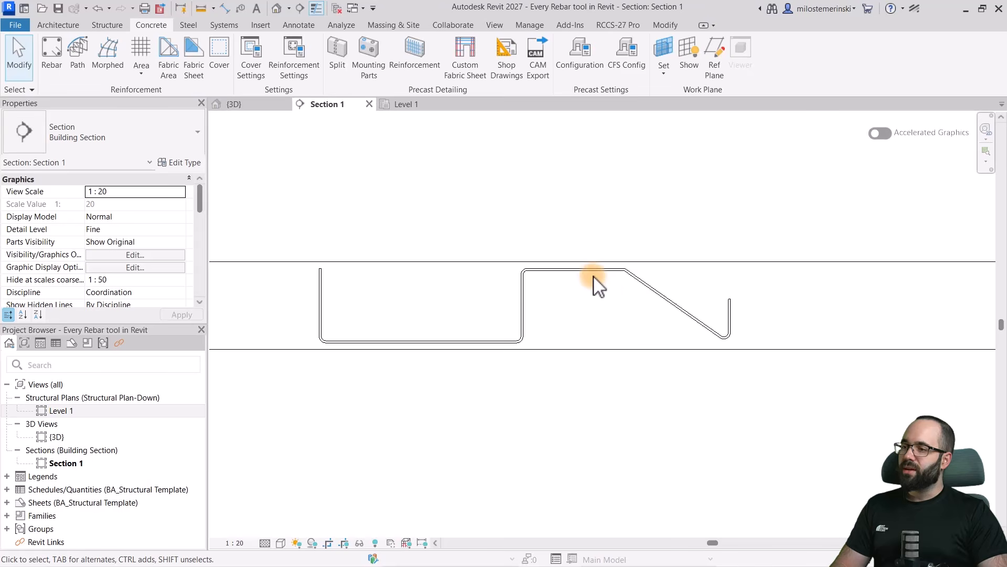
pyautogui.click(596, 279)
pyautogui.press('Delete')
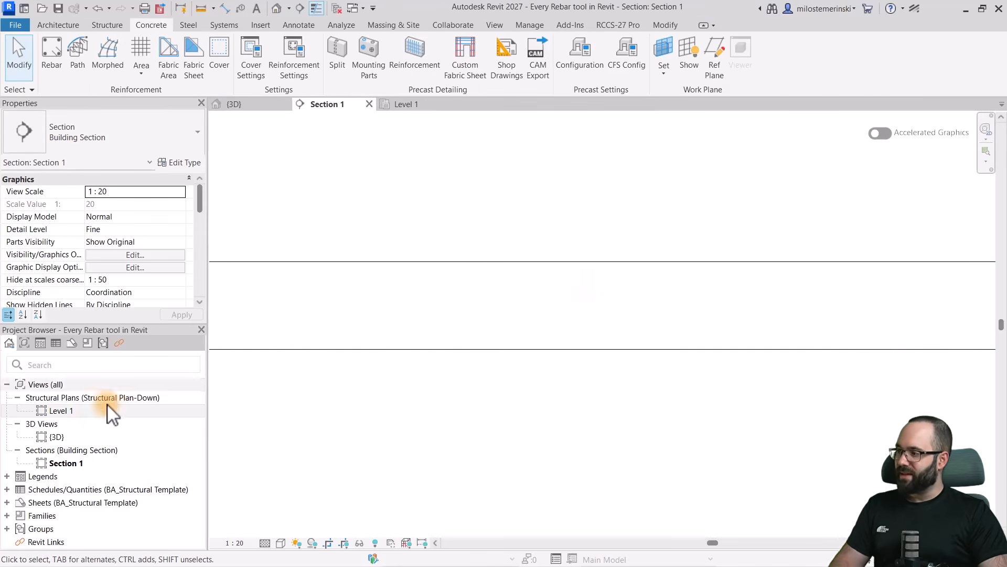
# Delete Rebar Shape 1 from the project's Structural Rebar shape families.
pyautogui.doubleClick(11, 516)
pyautogui.scroll(-2, 118, 430)
pyautogui.scroll(-8, 118, 430)
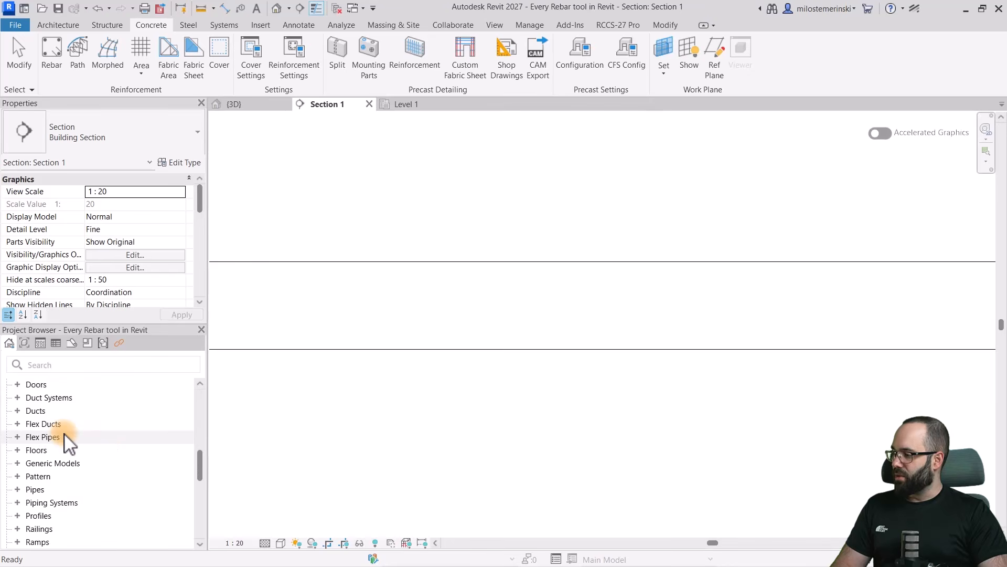
pyautogui.scroll(-2, 40, 449)
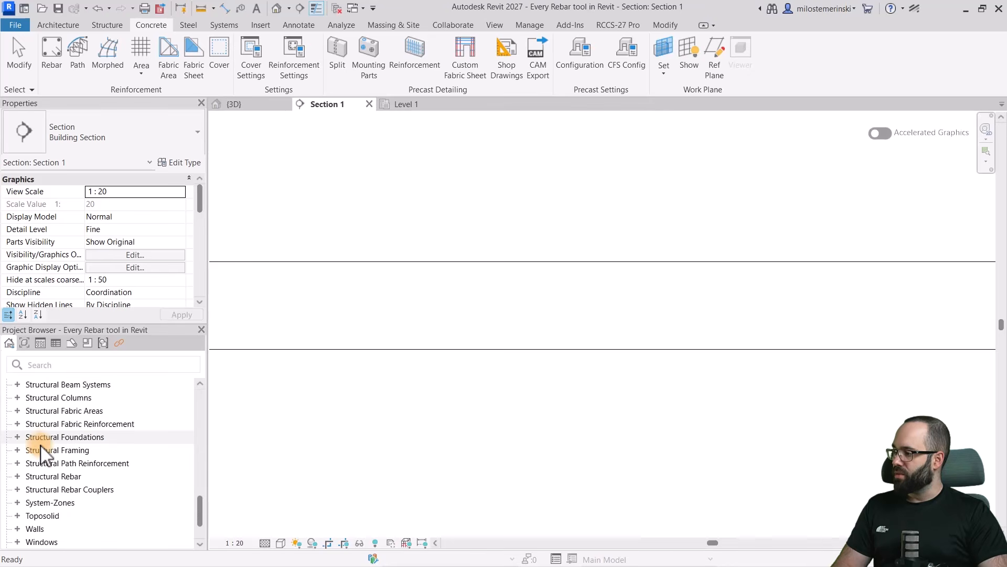
pyautogui.doubleClick(19, 477)
pyautogui.scroll(-1, 96, 437)
pyautogui.scroll(-2, 95, 438)
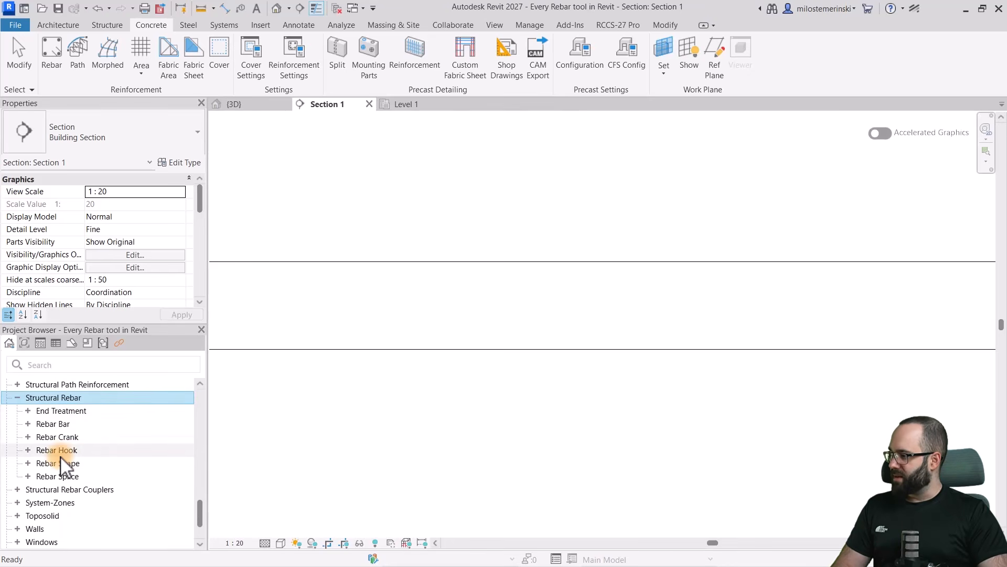
pyautogui.doubleClick(33, 464)
pyautogui.scroll(-9, 94, 458)
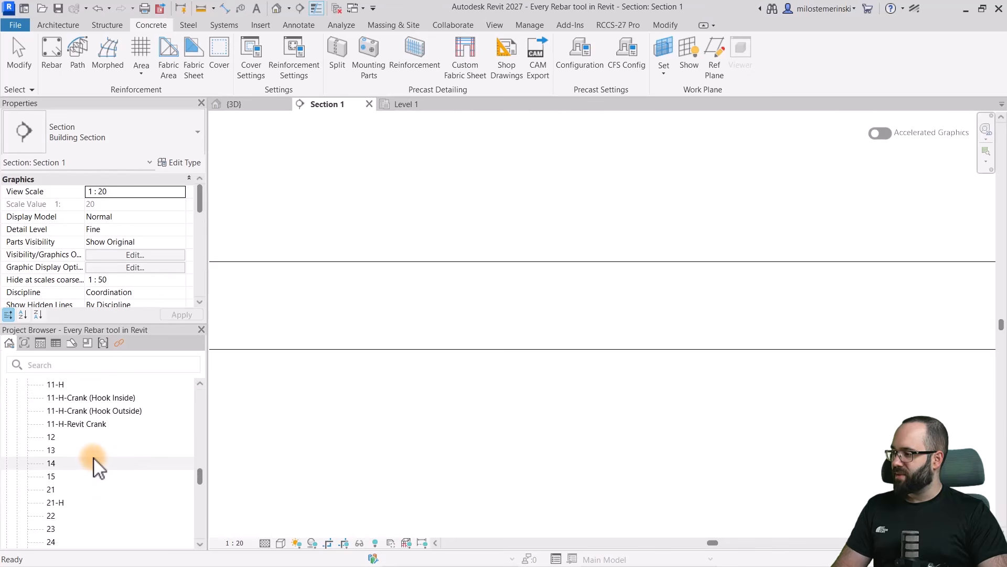
pyautogui.scroll(-8, 93, 458)
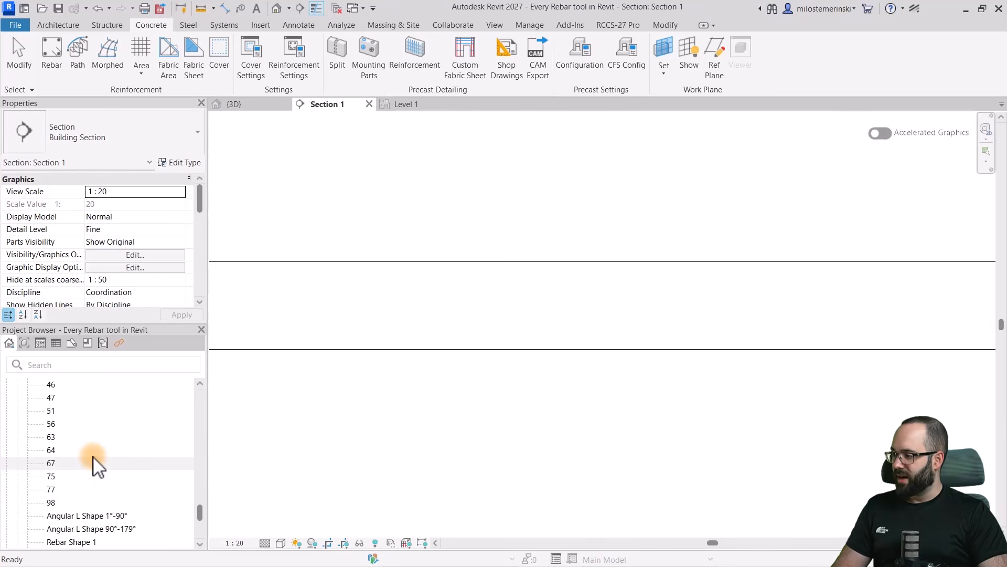
pyautogui.click(74, 489)
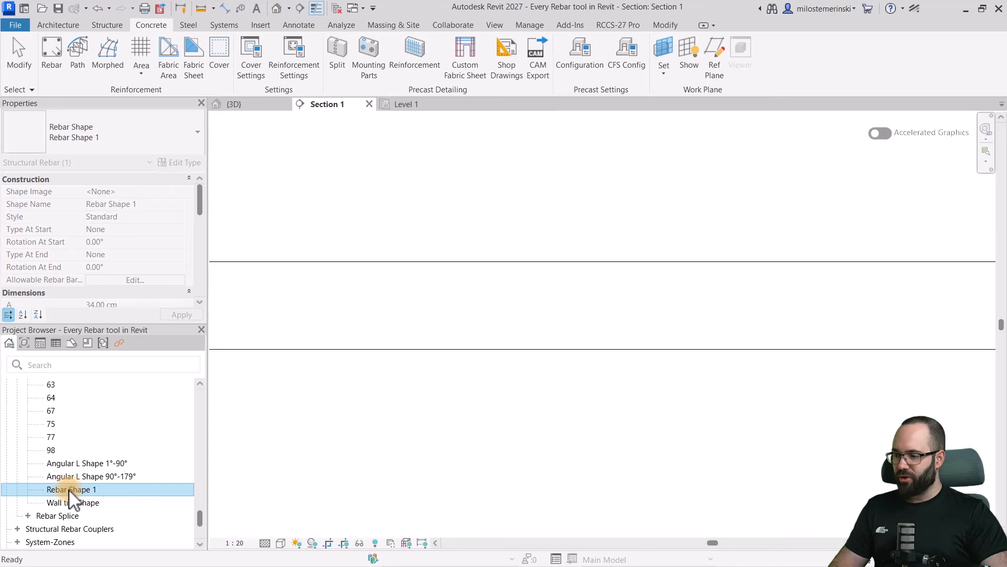
pyautogui.press('Delete')
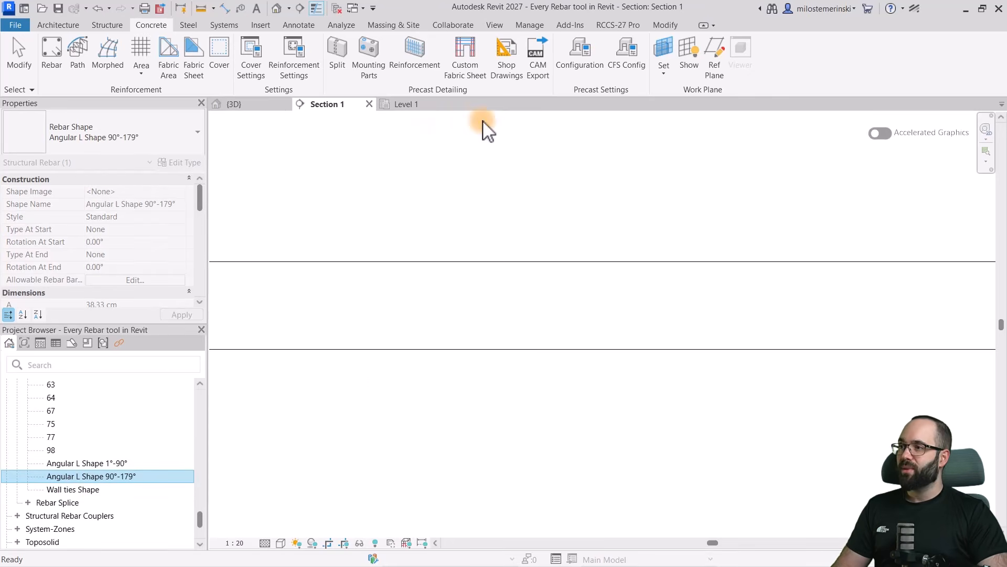
pyautogui.click(381, 230)
pyautogui.scroll(-3, 485, 342)
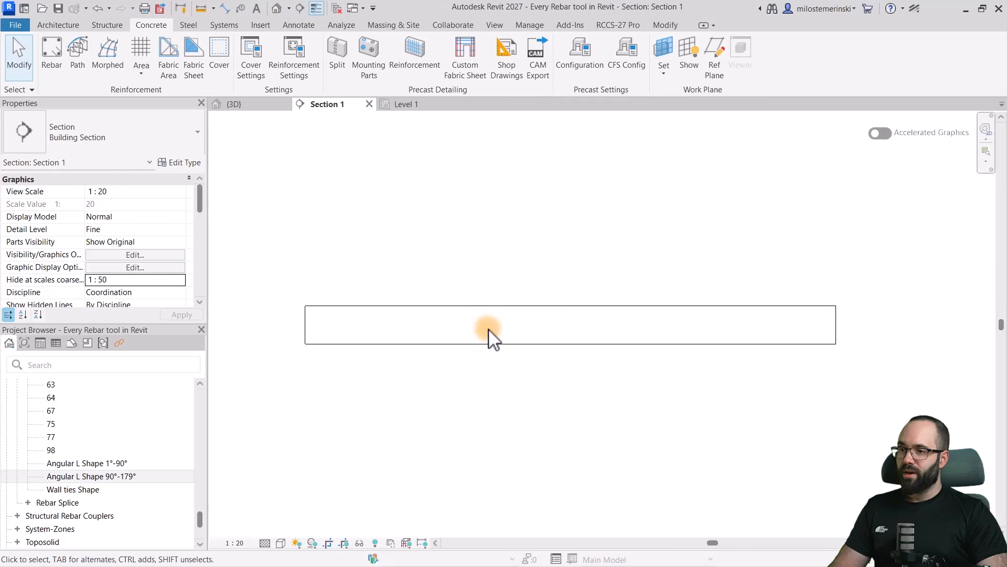
pyautogui.scroll(1, 490, 340)
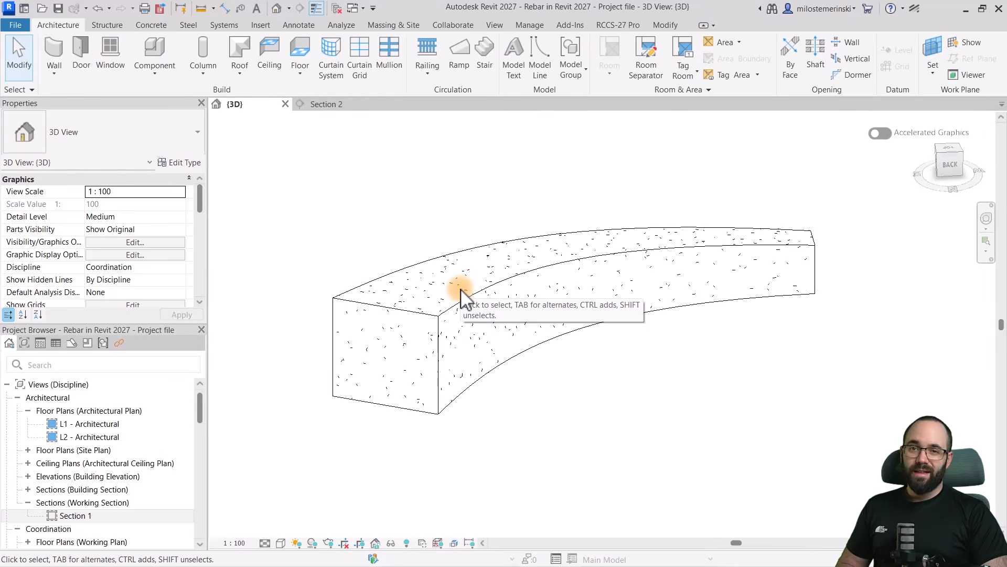
# Examine the curved structural foundation in the 3D view and its cut face in Section 2.
pyautogui.click(445, 312)
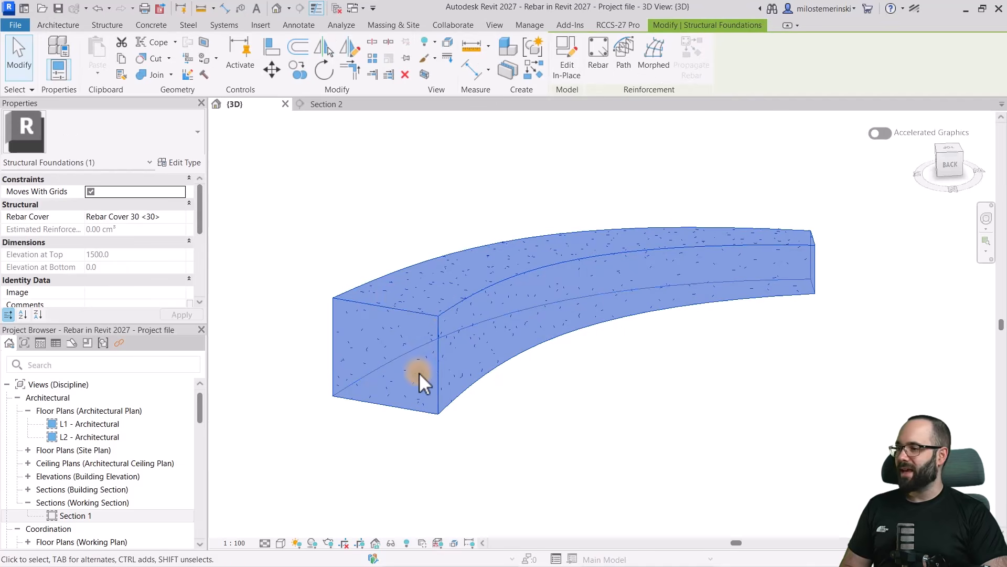
pyautogui.keyDown('shift'); pyautogui.moveTo(524, 400); pyautogui.dragTo(547, 378, button='middle'); pyautogui.keyUp('shift')
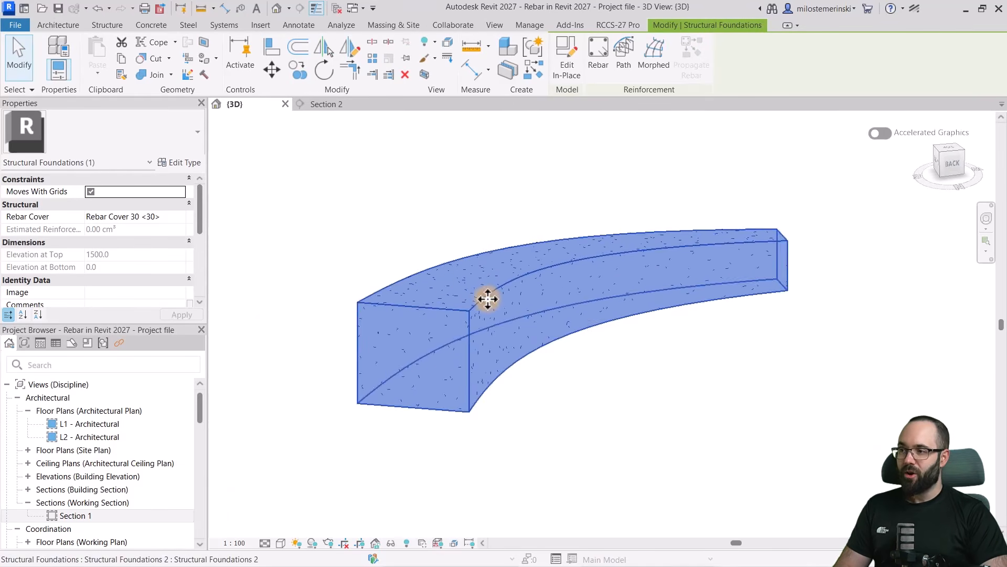
pyautogui.click(389, 245)
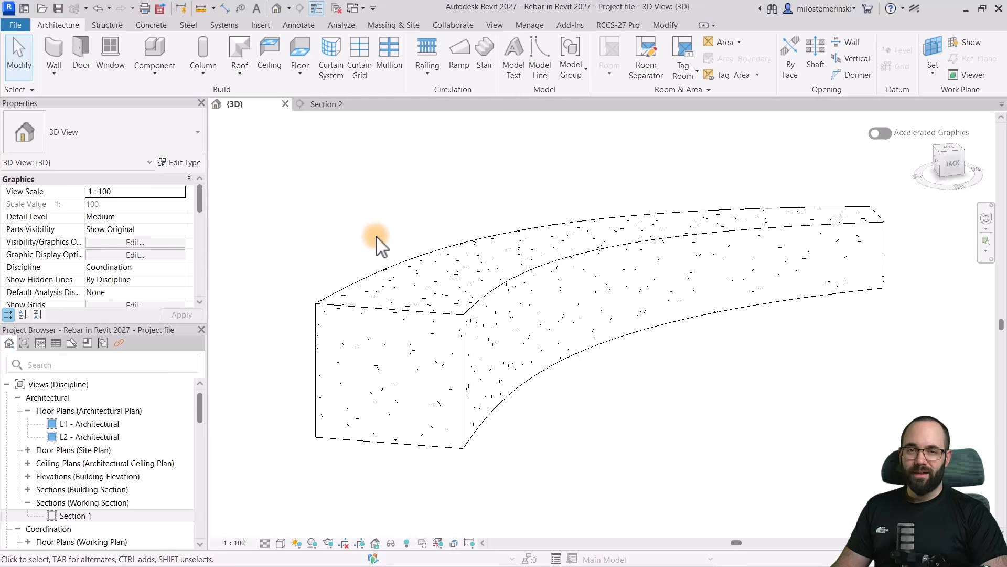
pyautogui.click(319, 104)
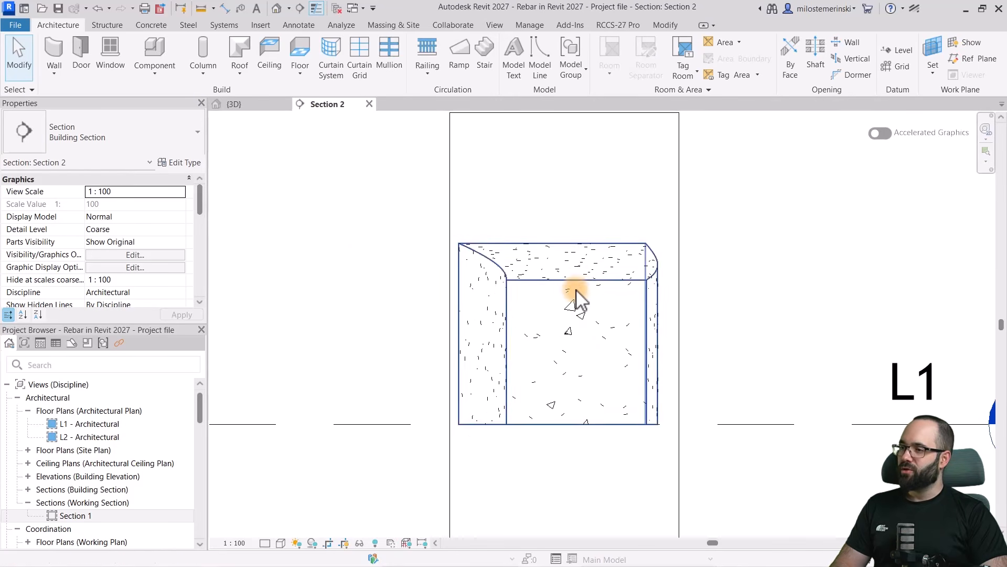
pyautogui.scroll(1, 635, 323)
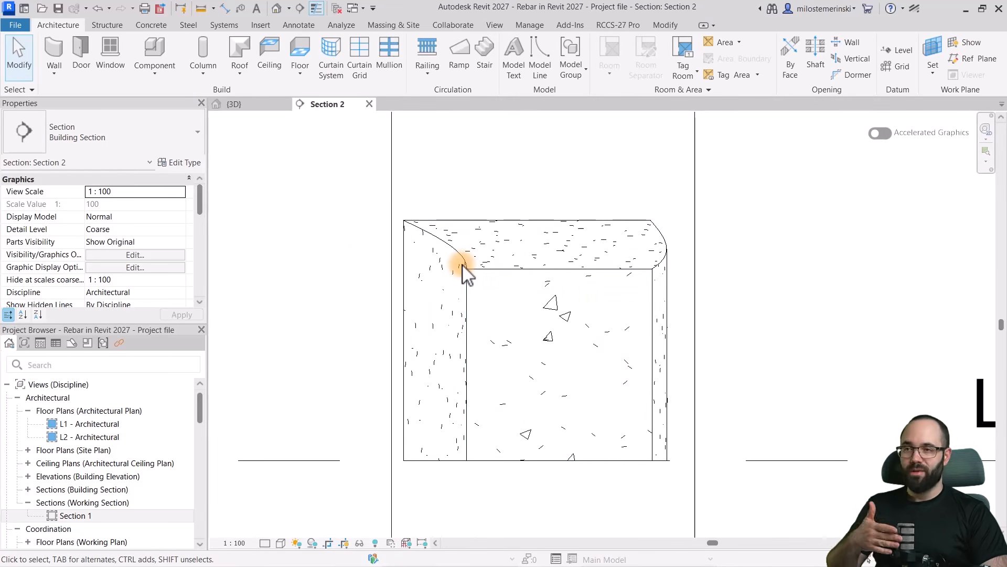
# Start free-form path rebar placement in the foundation with stirrup shape 51, using the Expand to Host placement method.
pyautogui.click(151, 25)
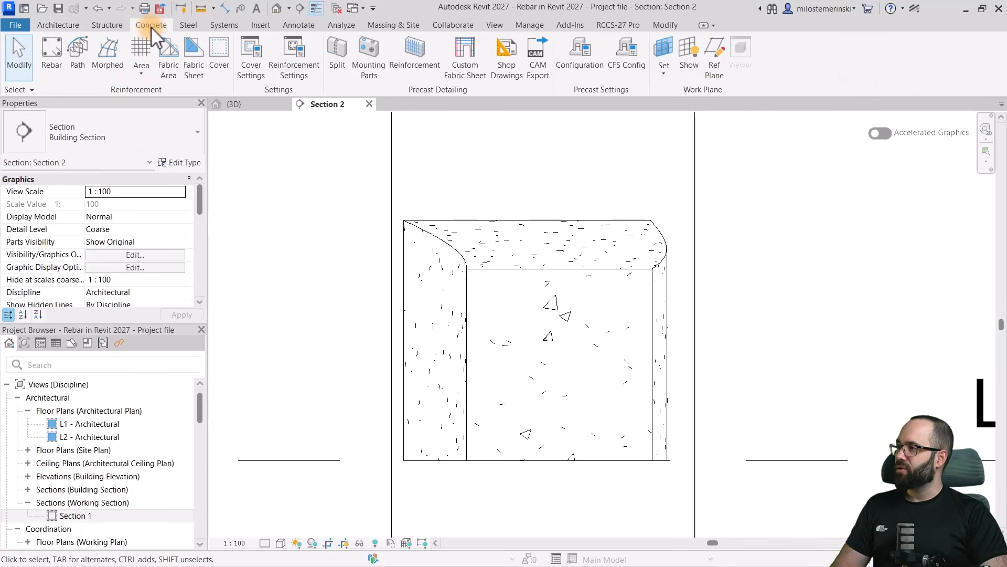
pyautogui.click(79, 75)
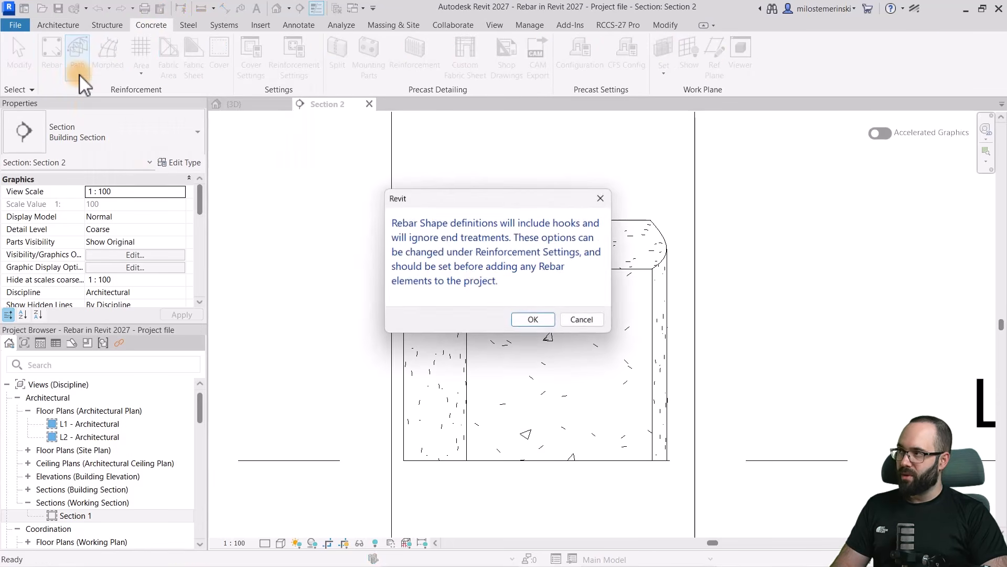
pyautogui.click(534, 321)
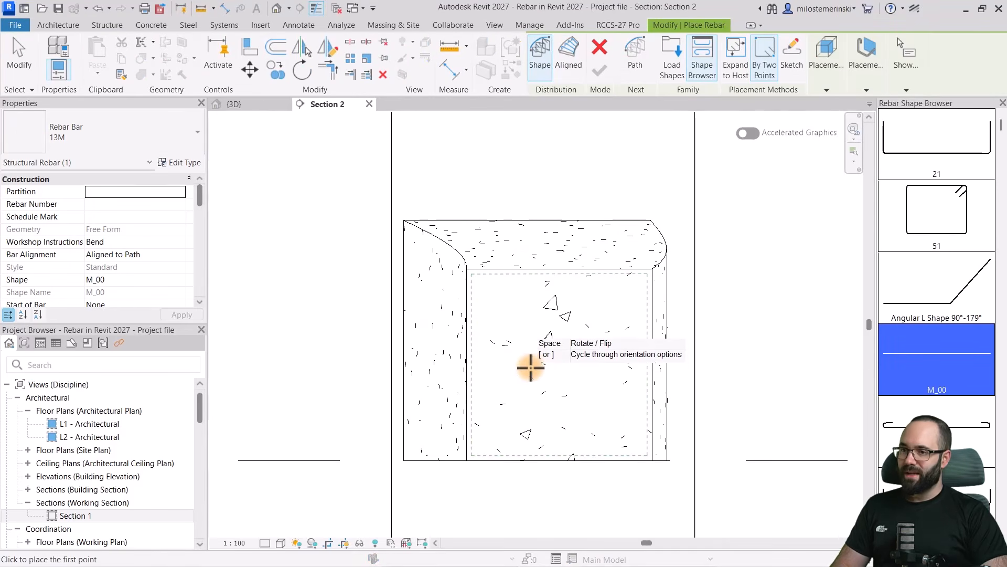
pyautogui.click(935, 221)
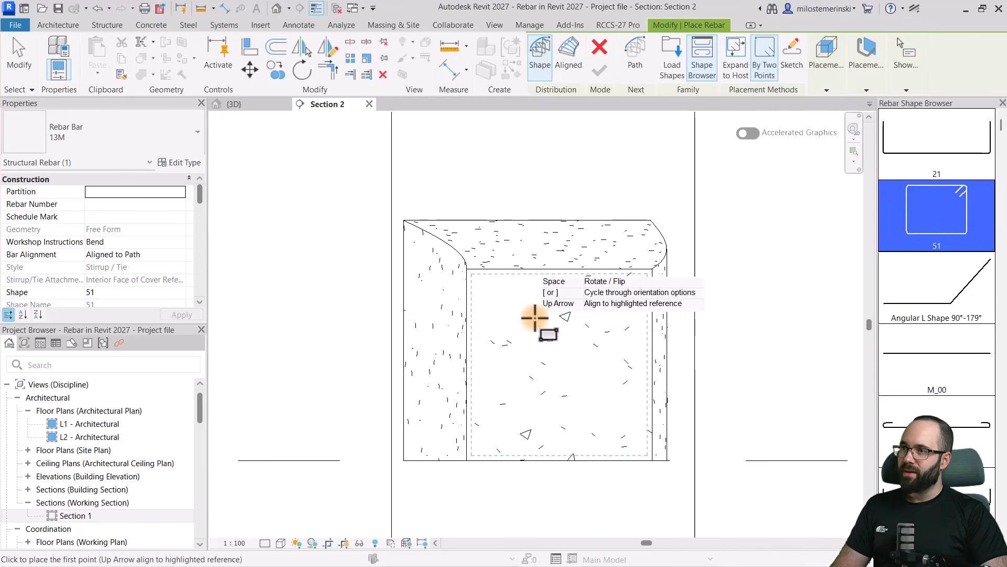
pyautogui.click(735, 60)
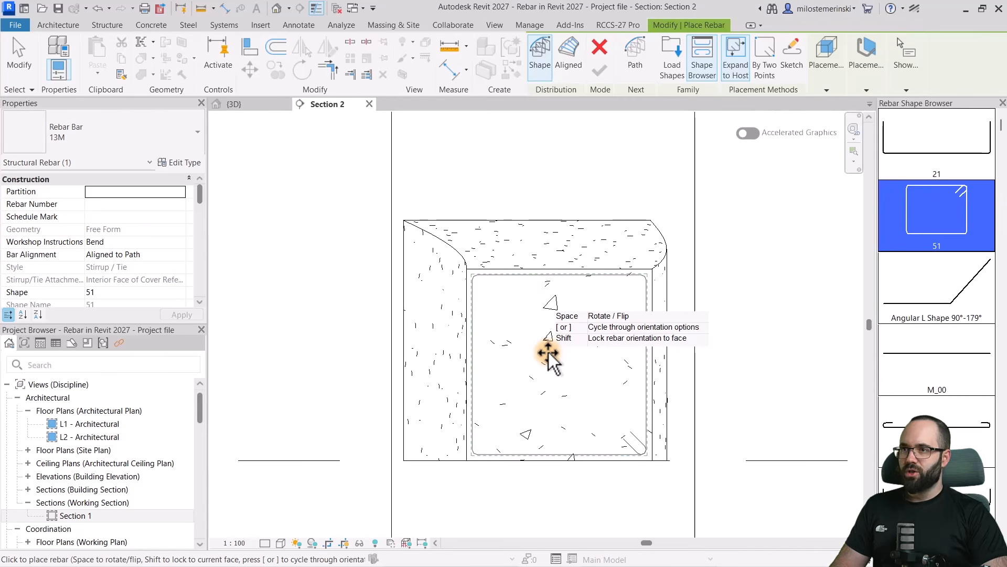
# Set Section 2 to Fine detail and place the shape 51 stirrup on the foundation's cut face with its hooks at the upper-right corner.
pyautogui.click(826, 62)
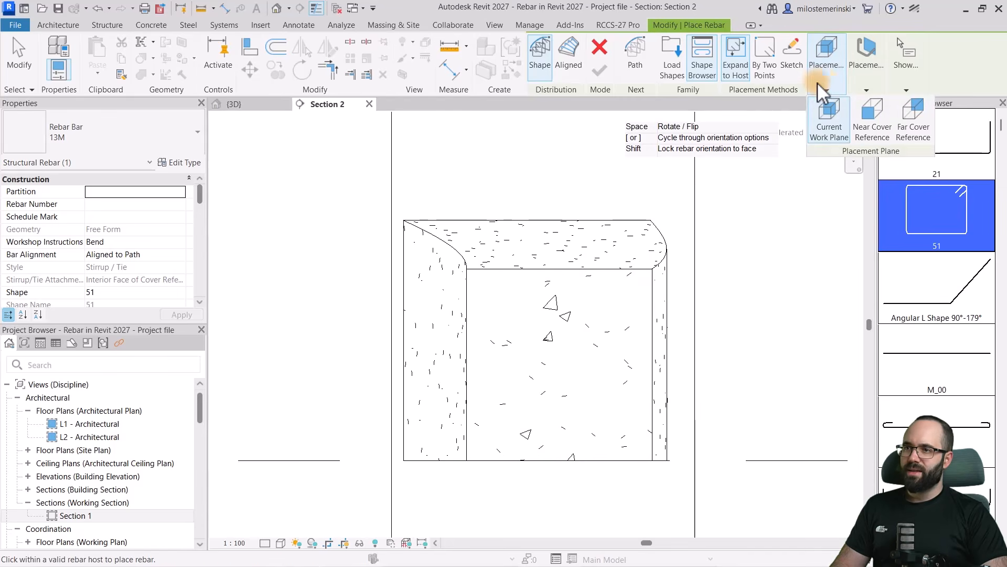
pyautogui.click(868, 84)
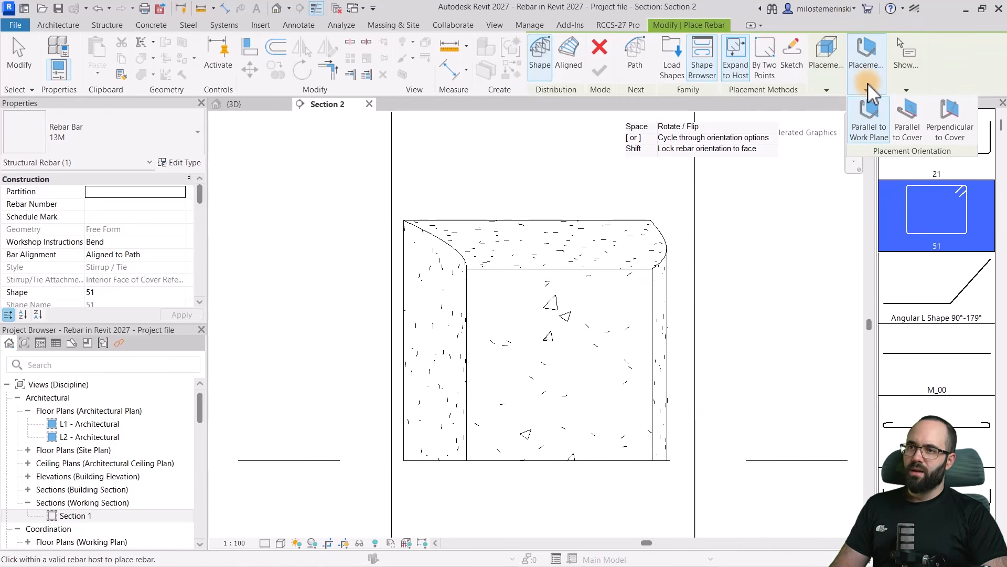
pyautogui.scroll(-4, 152, 289)
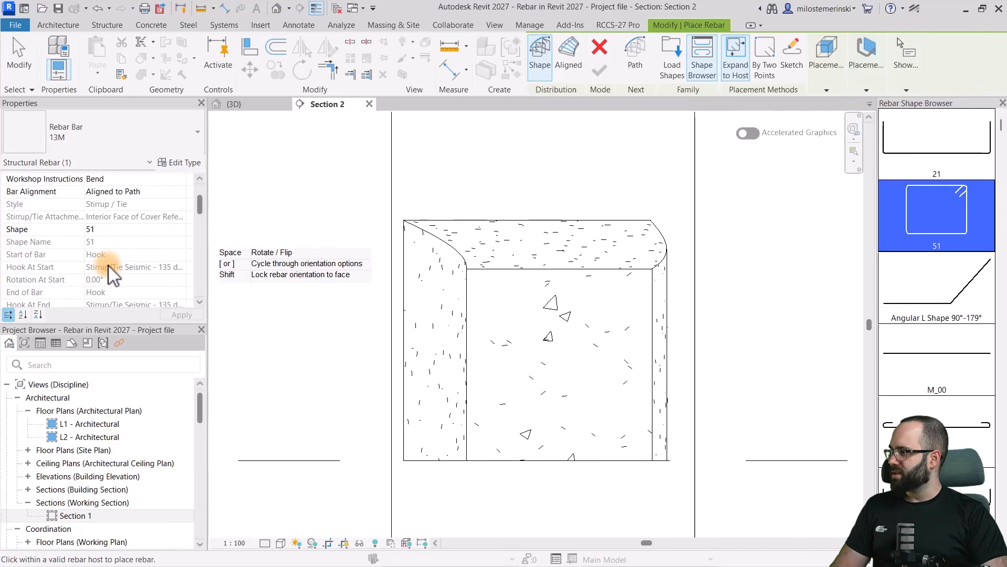
pyautogui.scroll(-3, 110, 272)
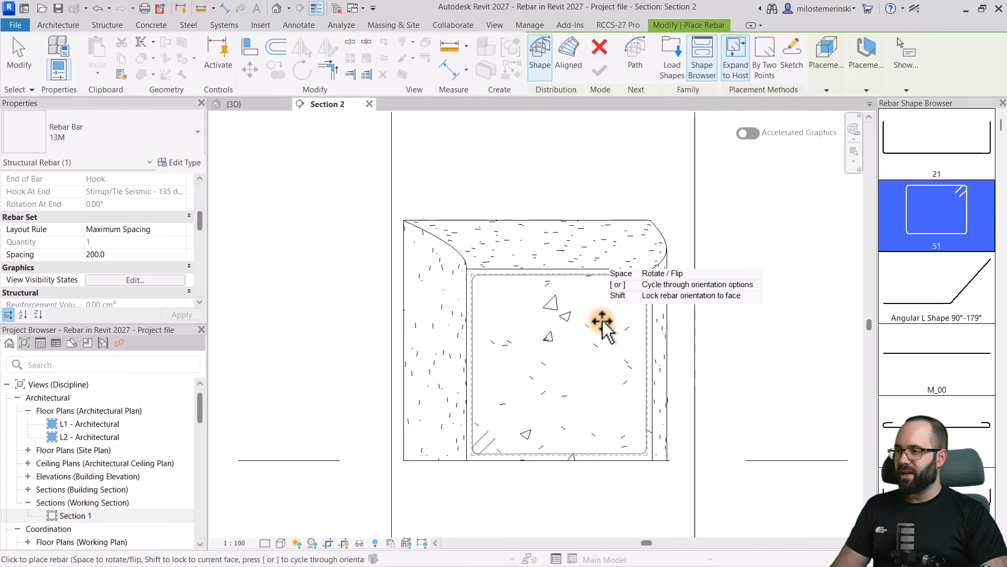
pyautogui.click(265, 543)
pyautogui.click(278, 531)
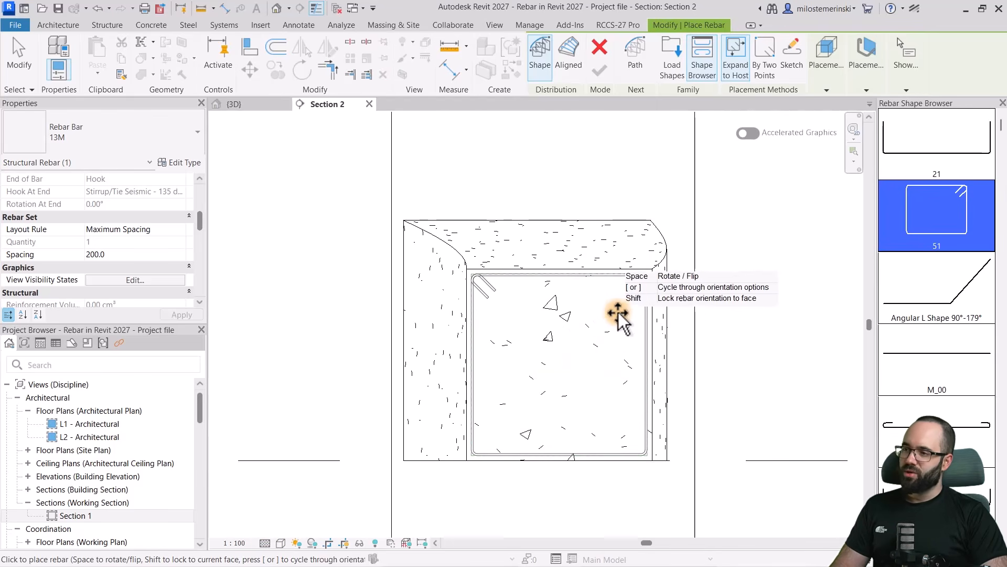
pyautogui.press('space')
pyautogui.press('space')
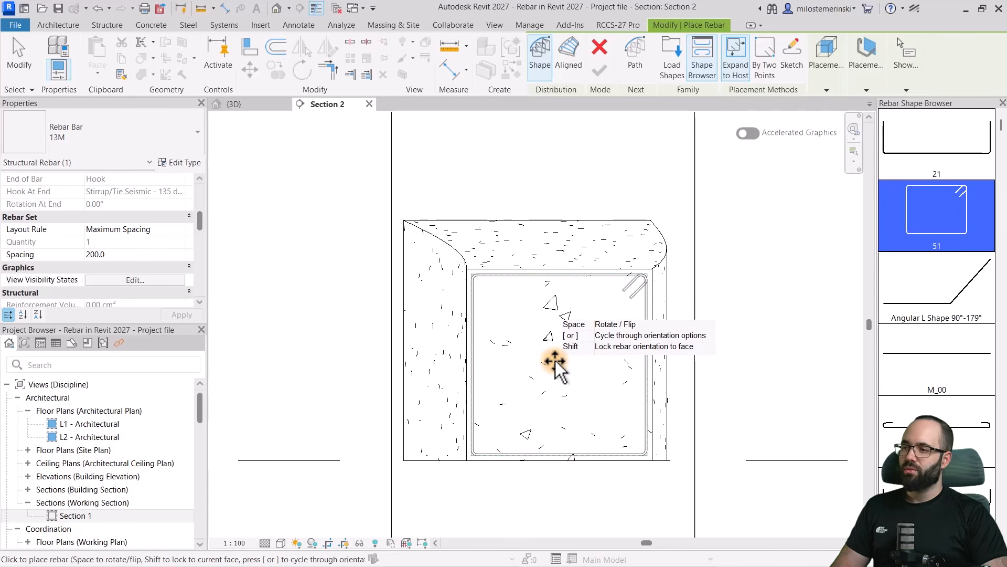
pyautogui.click(555, 362)
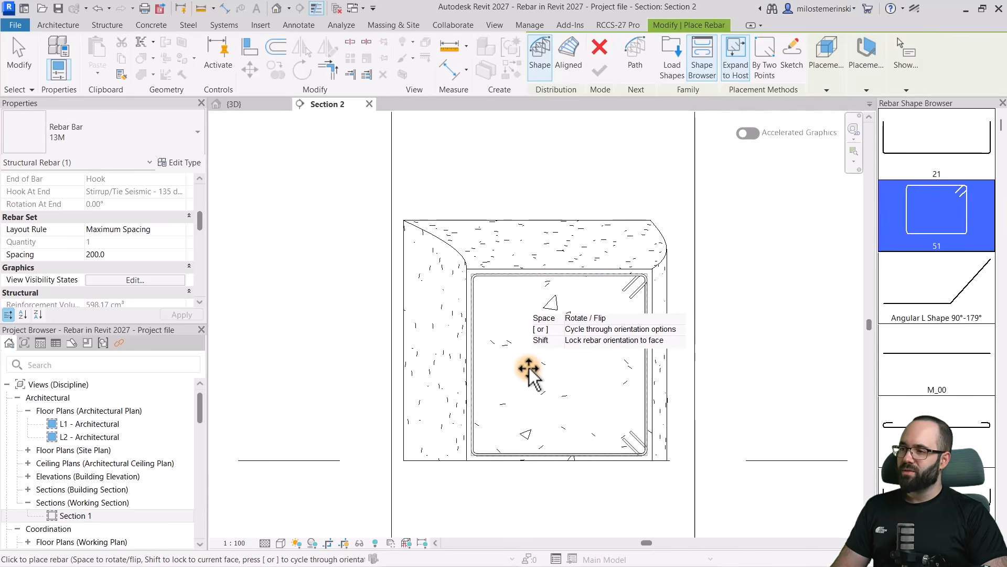
pyautogui.press('Escape')
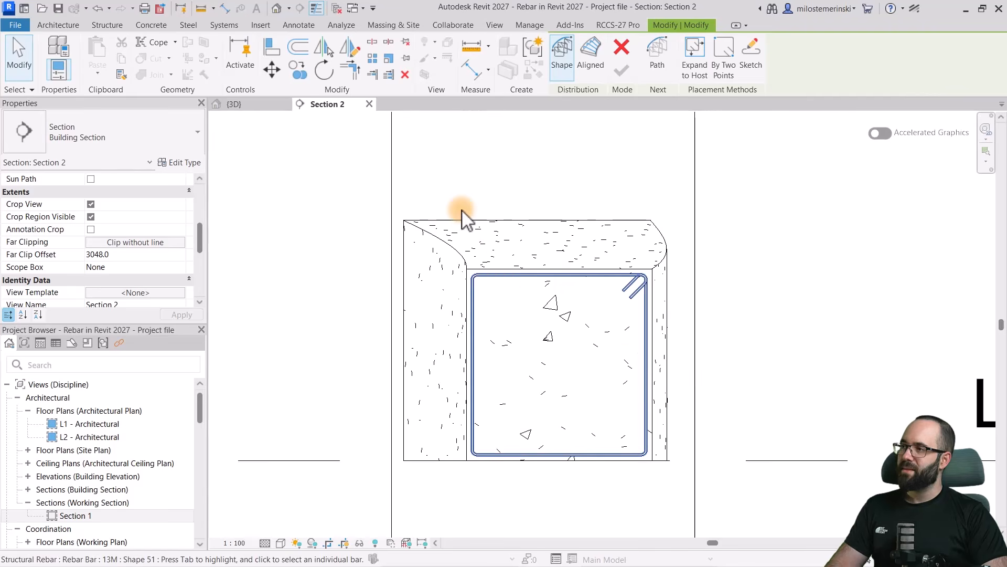
# Set the placed stirrup's view visibility states to show it unobscured in the {3D} view.
pyautogui.click(508, 283)
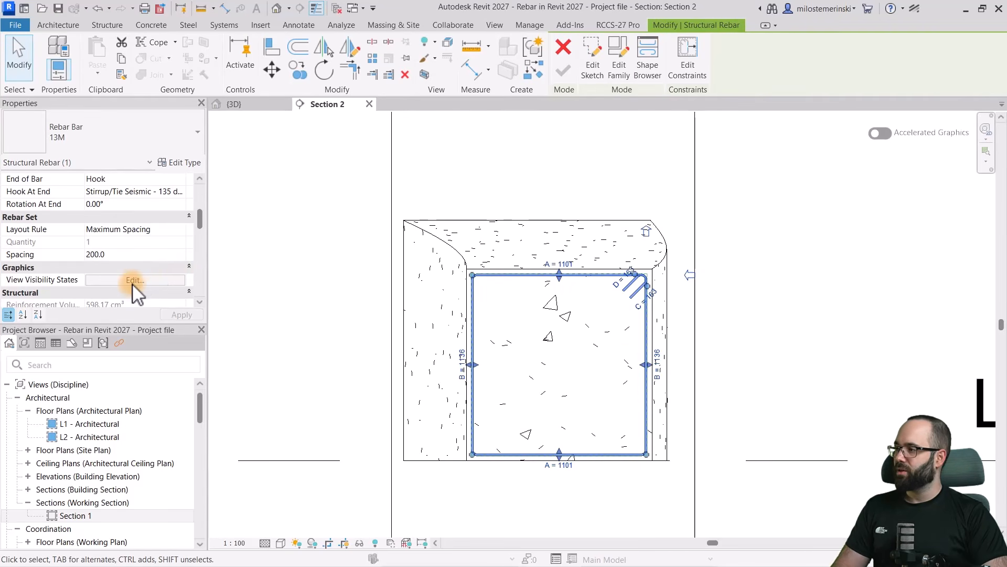
pyautogui.click(102, 281)
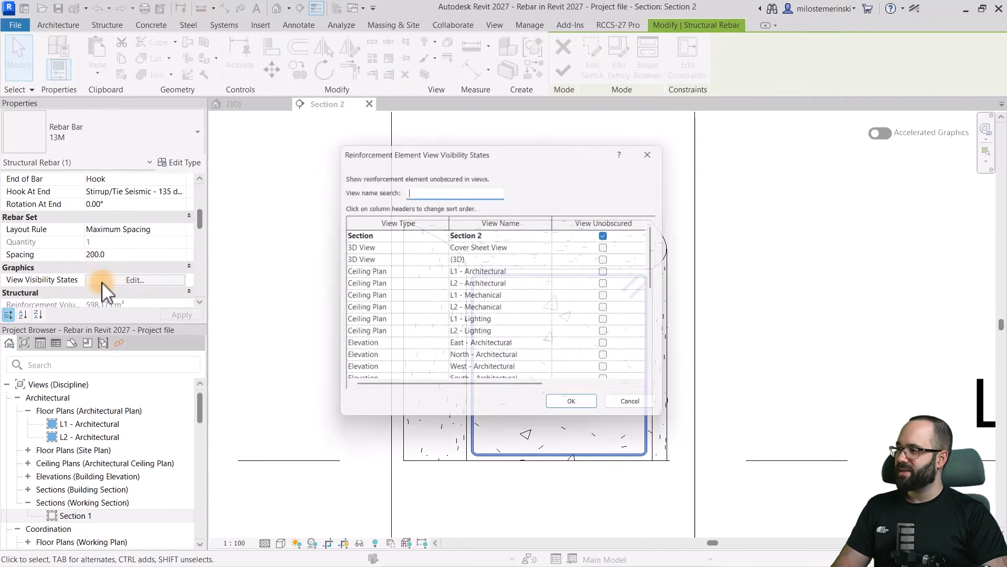
pyautogui.click(609, 259)
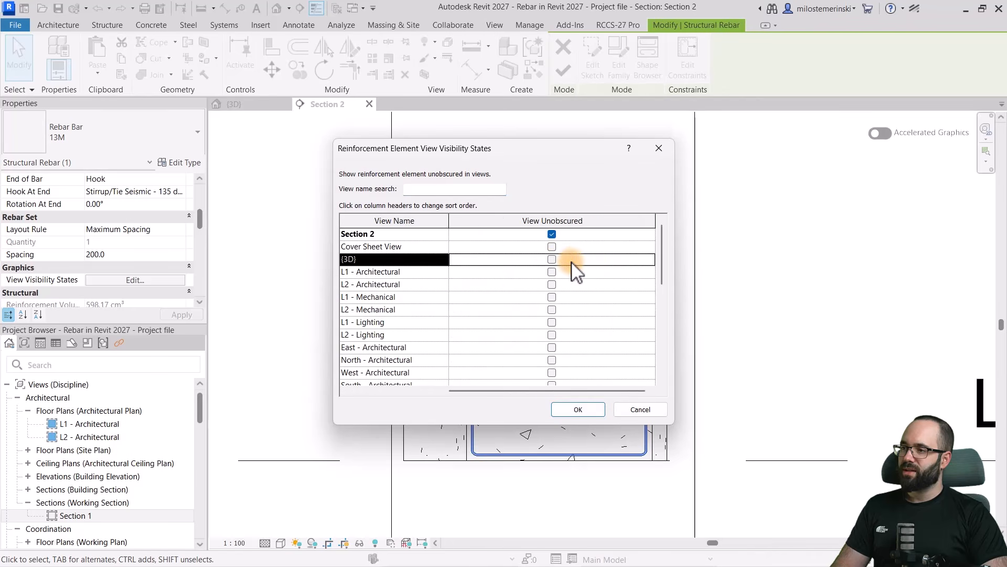
pyautogui.click(586, 409)
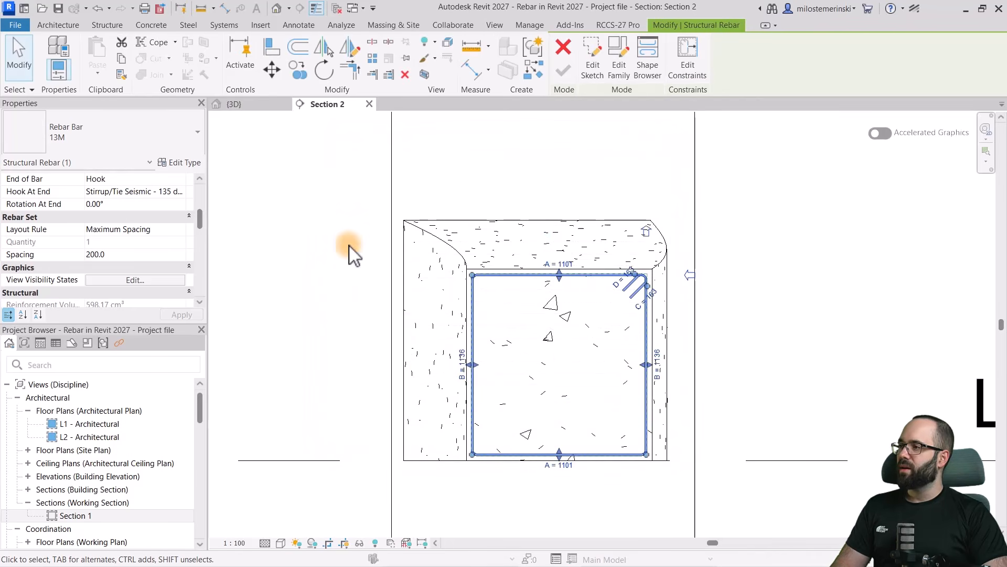
# Switch to the {3D} view and set its detail level to Fine to show the stirrup's bar thickness.
pyautogui.click(244, 107)
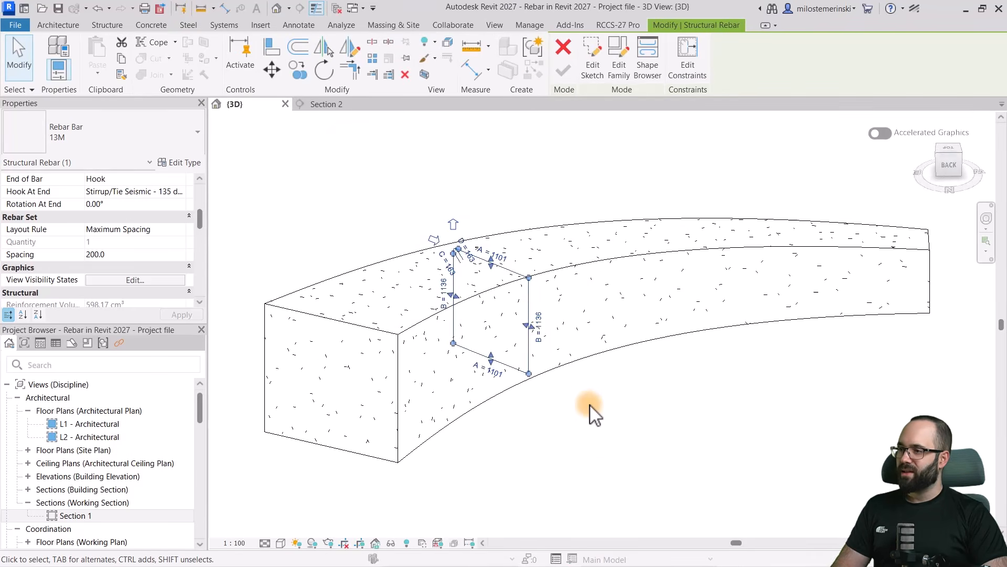
pyautogui.click(280, 528)
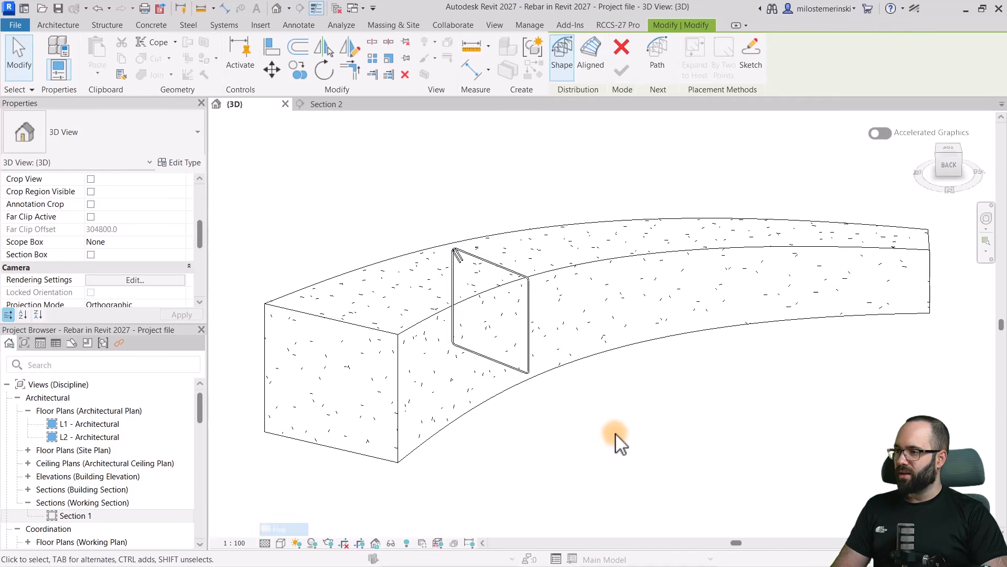
pyautogui.keyDown('shift'); pyautogui.moveTo(633, 421); pyautogui.dragTo(645, 438, button='middle'); pyautogui.keyUp('shift')
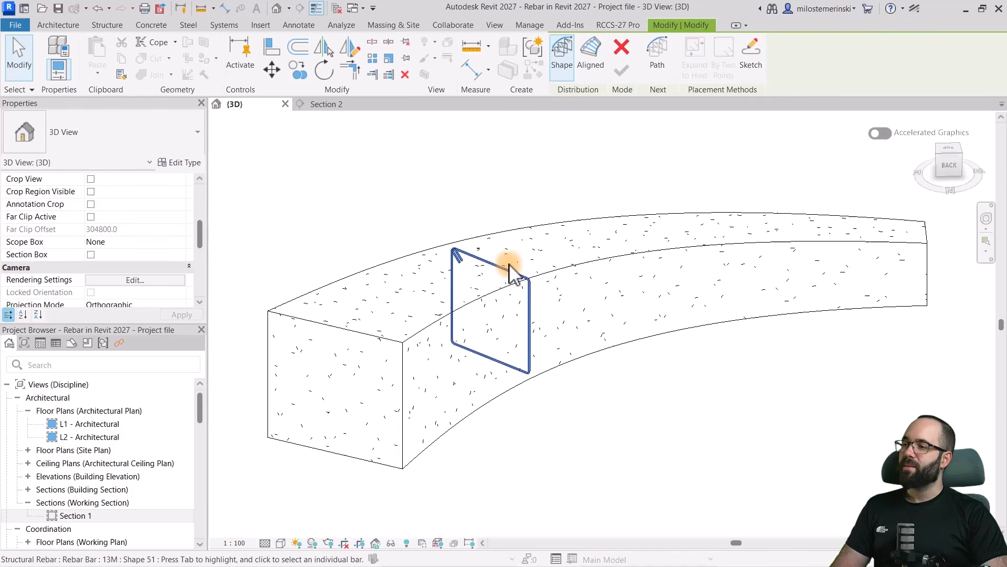
pyautogui.click(483, 263)
pyautogui.click(483, 219)
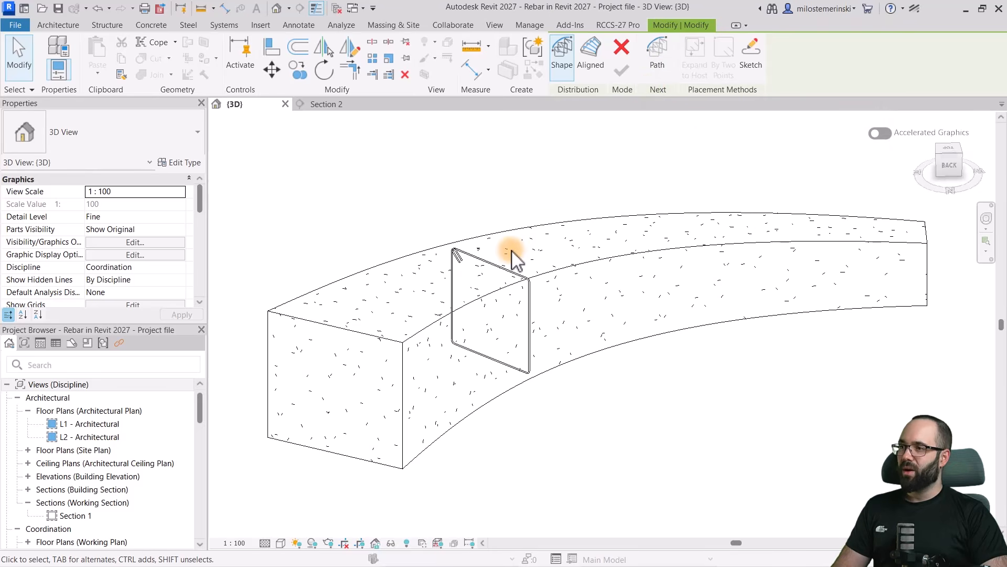
# Define the outer curved top edge of the foundation as the stirrup distribution path and finish the free-form rebar set.
pyautogui.click(667, 58)
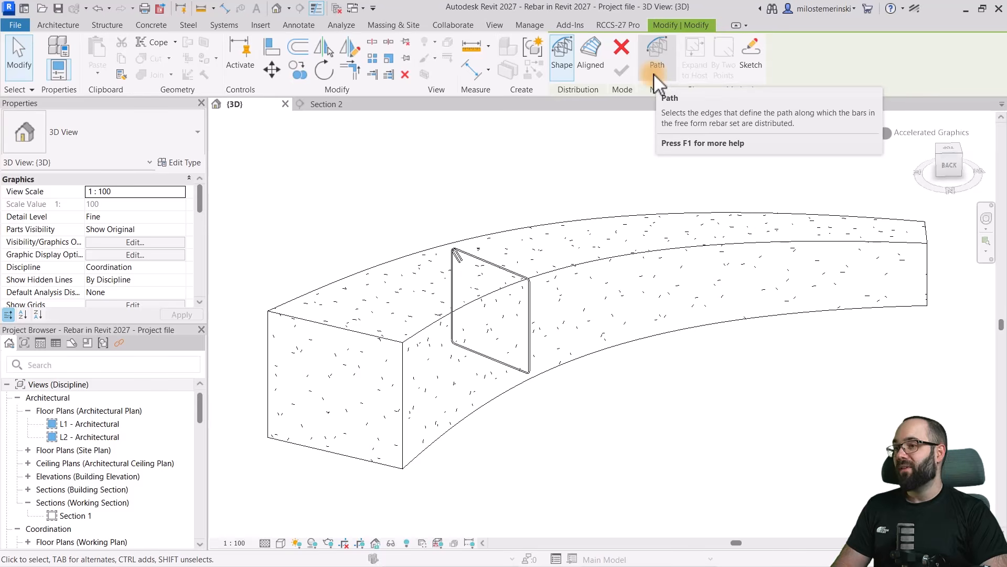
pyautogui.click(654, 73)
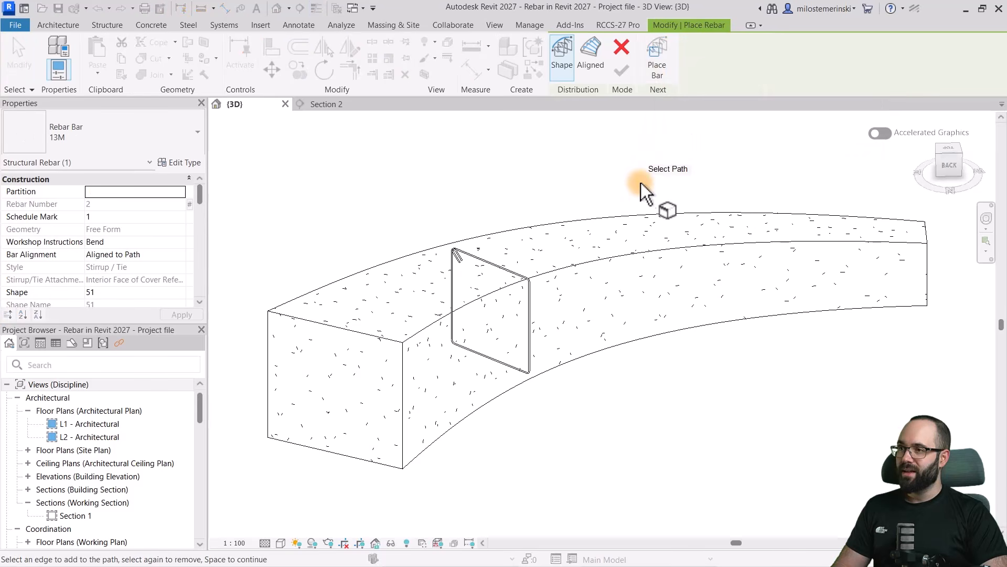
pyautogui.click(584, 218)
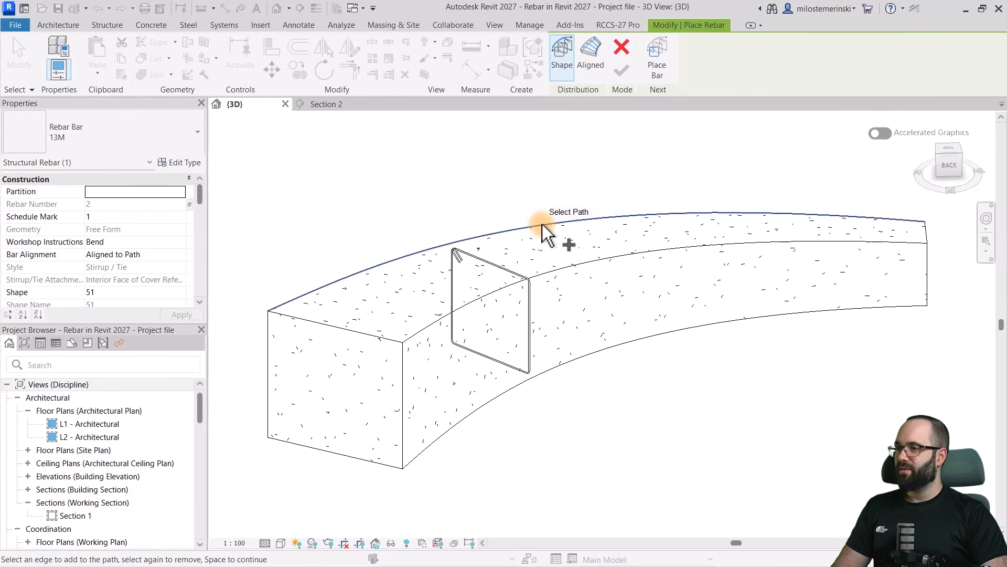
pyautogui.keyDown('shift'); pyautogui.moveTo(517, 257); pyautogui.dragTo(635, 142, button='middle'); pyautogui.keyUp('shift')
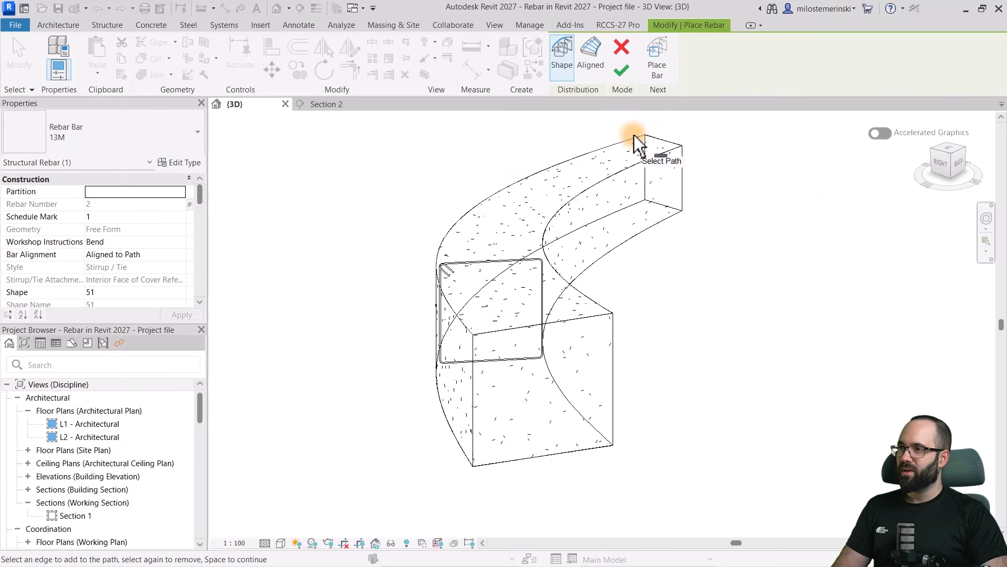
pyautogui.click(620, 75)
# Examine the distributed stirrups from the front, comparing their tilt and position with the foundation's outline.
pyautogui.keyDown('shift'); pyautogui.moveTo(688, 303); pyautogui.dragTo(326, 263, button='middle'); pyautogui.keyUp('shift')
pyautogui.scroll(3, 509, 304)
pyautogui.moveTo(511, 312); pyautogui.dragTo(580, 328, button='middle')
pyautogui.click(945, 166)
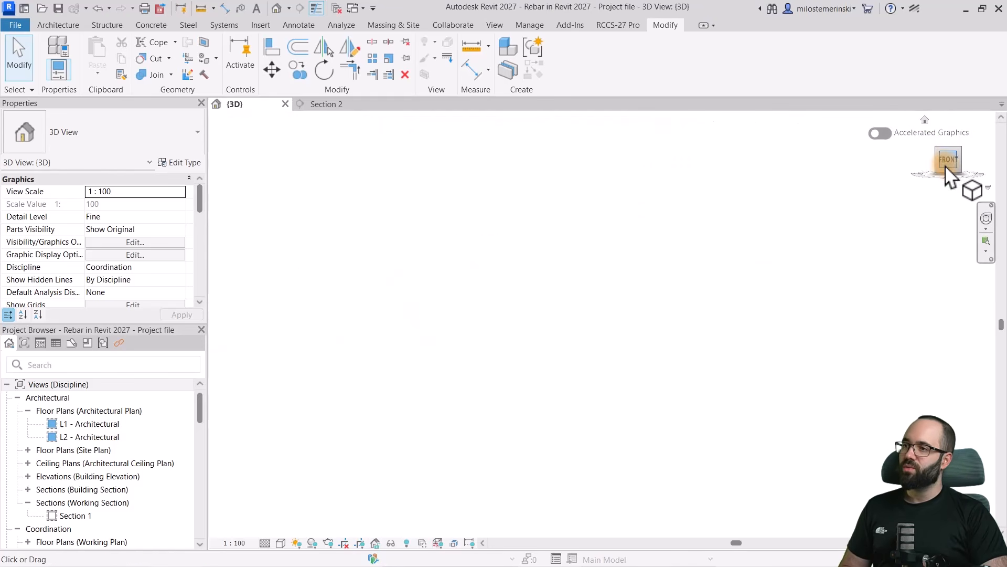
pyautogui.scroll(5, 619, 357)
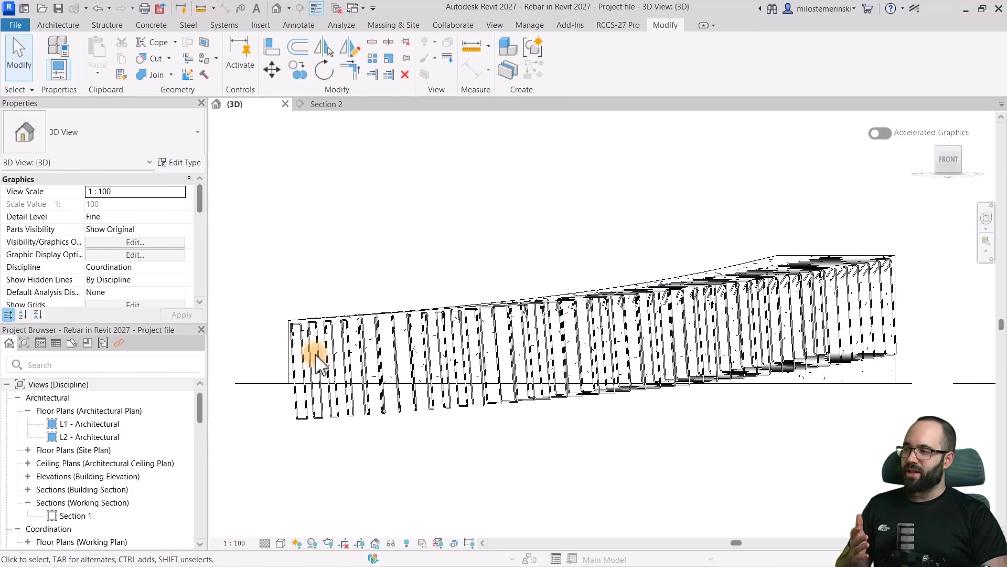
pyautogui.scroll(4, 286, 356)
pyautogui.scroll(-4, 307, 312)
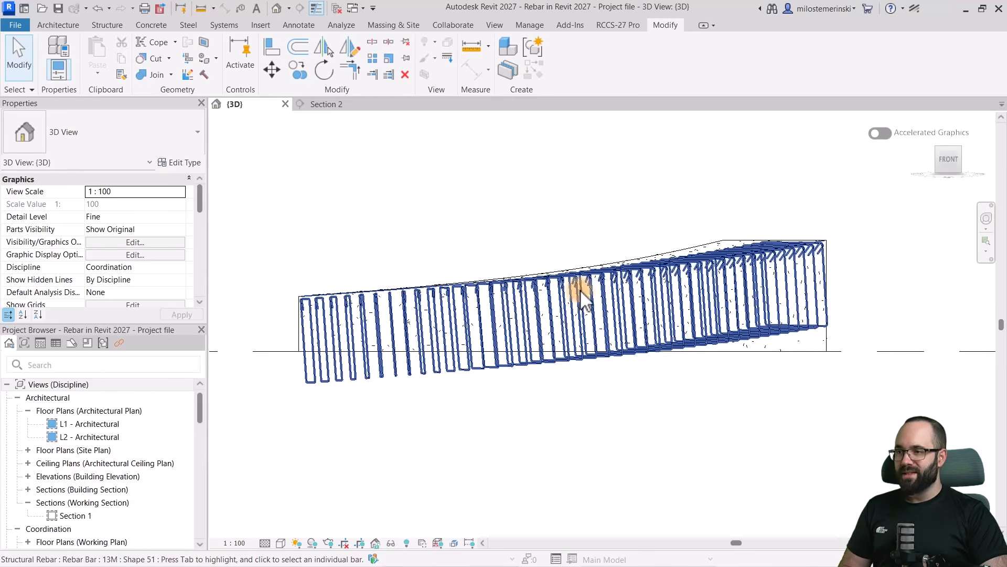
# Set the stirrup set's bar alignment to Vertical.
pyautogui.click(653, 286)
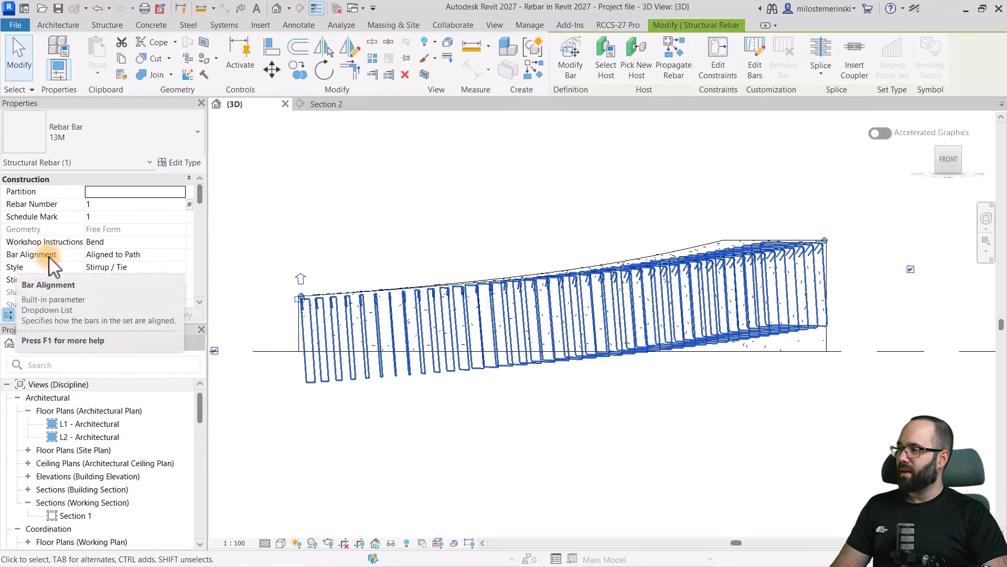
pyautogui.click(178, 257)
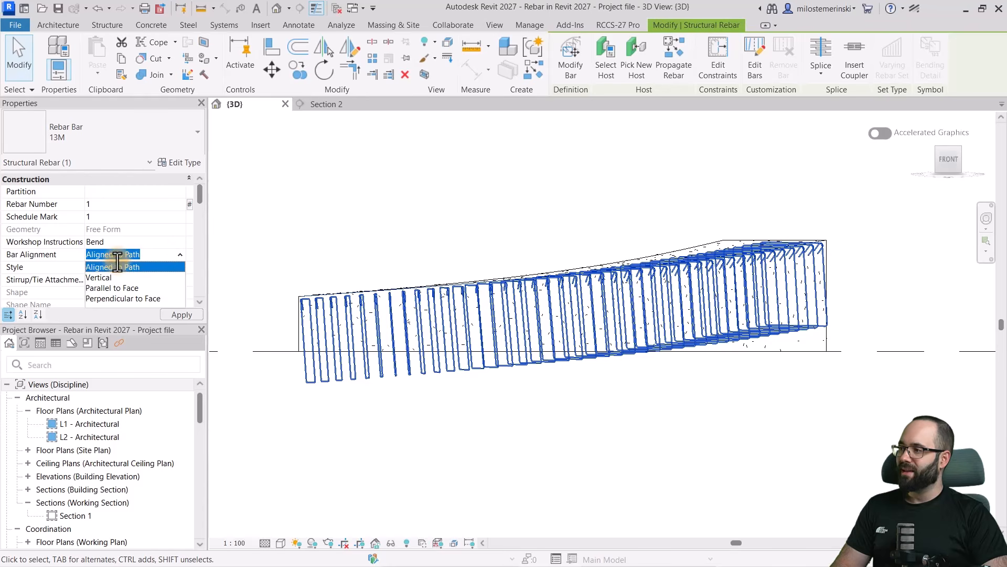
pyautogui.click(105, 278)
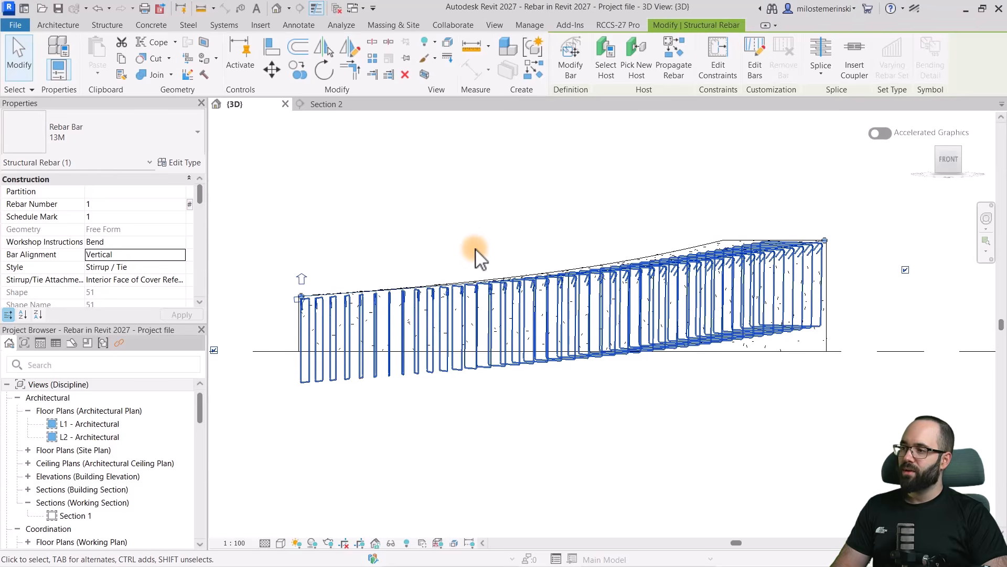
pyautogui.click(474, 222)
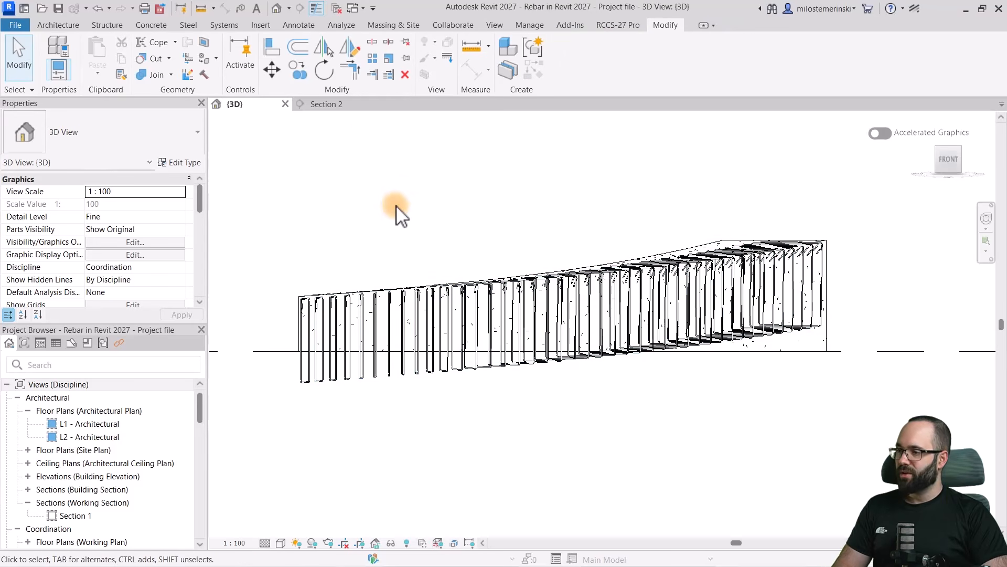
# Start editing the stirrup set's constraints and constrain its outer vertical bar segment to the foundation's outer curved face.
pyautogui.keyDown('shift'); pyautogui.moveTo(402, 215); pyautogui.dragTo(652, 391, button='middle'); pyautogui.keyUp('shift')
pyautogui.click(557, 333)
pyautogui.click(659, 396)
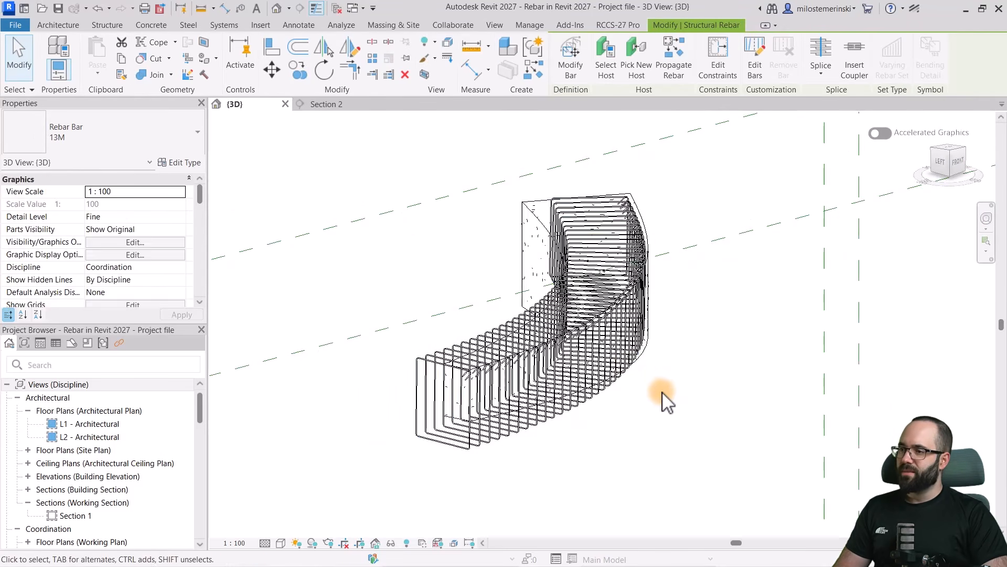
pyautogui.click(618, 361)
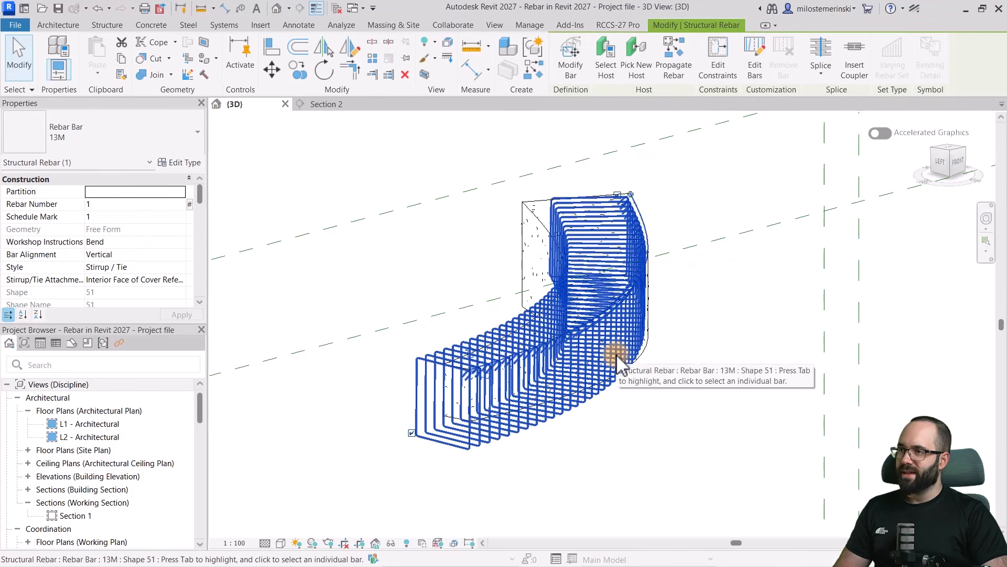
pyautogui.click(710, 75)
pyautogui.keyDown('shift'); pyautogui.moveTo(589, 452); pyautogui.dragTo(876, 369, button='middle'); pyautogui.keyUp('shift')
pyautogui.scroll(3, 587, 380)
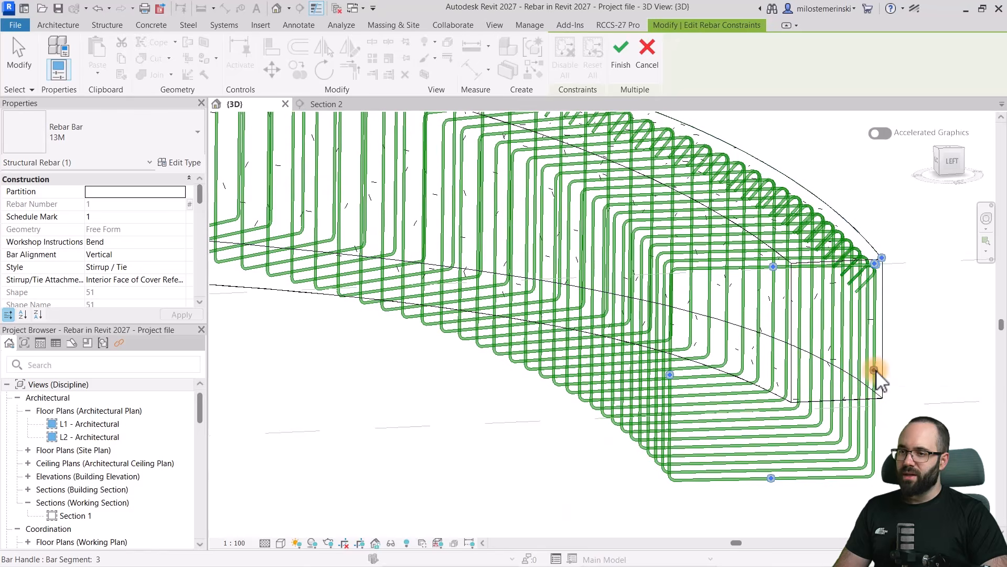
pyautogui.click(876, 369)
pyautogui.keyDown('shift'); pyautogui.moveTo(899, 411); pyautogui.dragTo(675, 387, button='middle'); pyautogui.keyUp('shift')
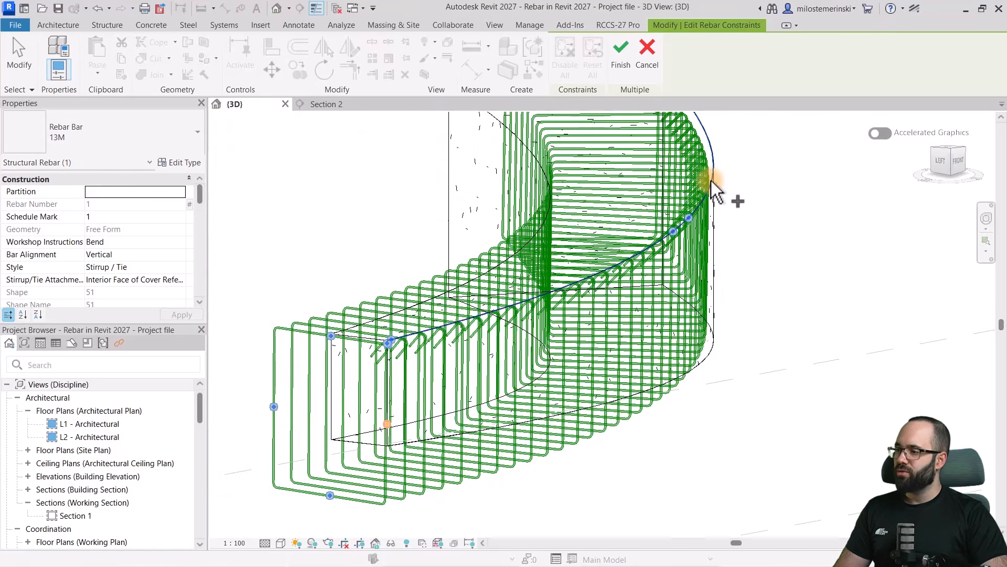
pyautogui.keyDown('shift'); pyautogui.moveTo(675, 407); pyautogui.dragTo(699, 378, button='middle'); pyautogui.keyUp('shift')
# Constrain the stirrups' bottom segment to the foundation's bottom face and the inner vertical segment to the inner curved face.
pyautogui.click(467, 448)
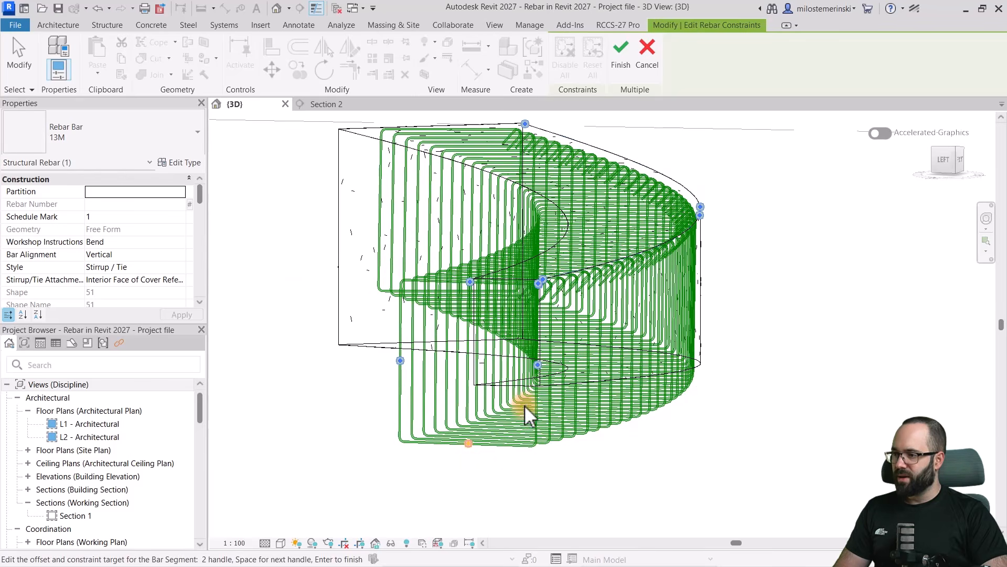
pyautogui.click(669, 372)
pyautogui.keyDown('shift'); pyautogui.moveTo(490, 472); pyautogui.dragTo(484, 420, button='middle'); pyautogui.keyUp('shift')
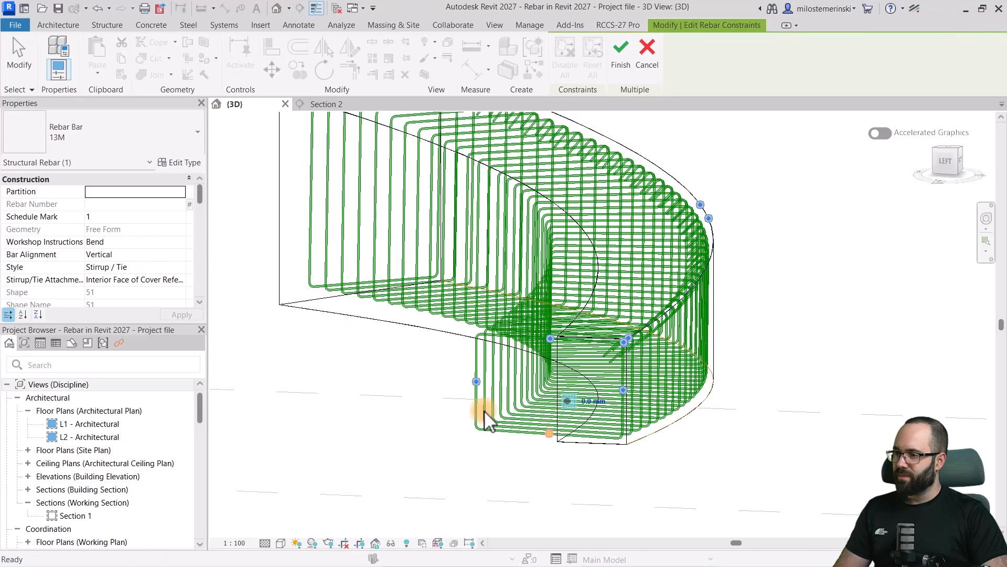
pyautogui.click(478, 384)
pyautogui.keyDown('shift'); pyautogui.moveTo(414, 331); pyautogui.dragTo(781, 331, button='middle'); pyautogui.keyUp('shift')
# Set the stirrup set's End of Path offset to -300 mm and finish editing the constraints.
pyautogui.click(826, 289)
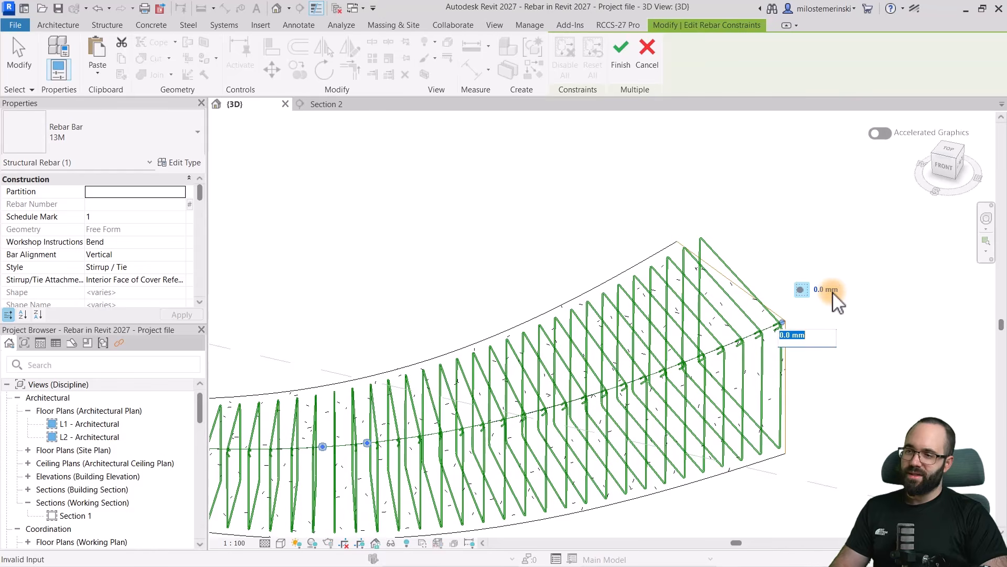
pyautogui.write('-300')
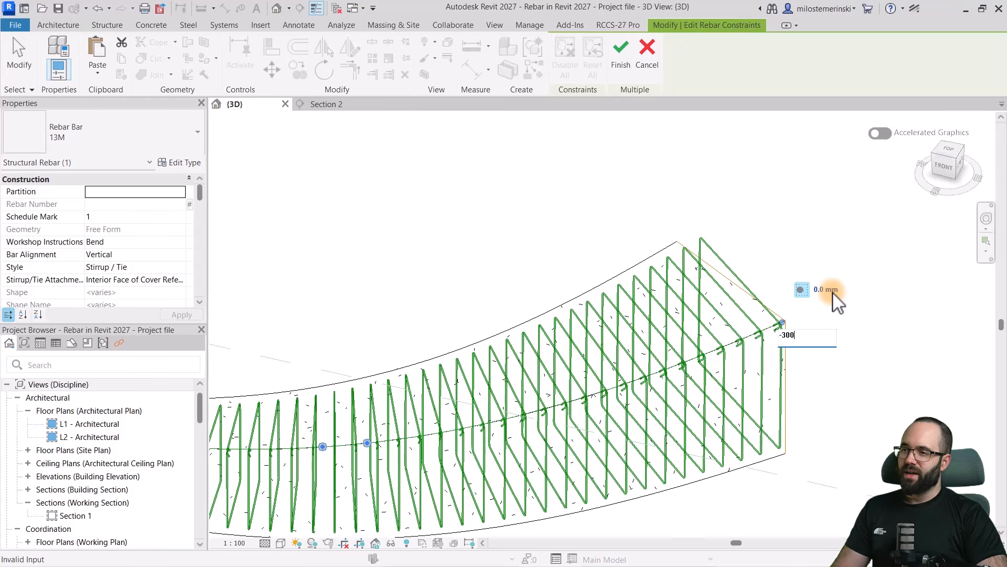
pyautogui.press('Return')
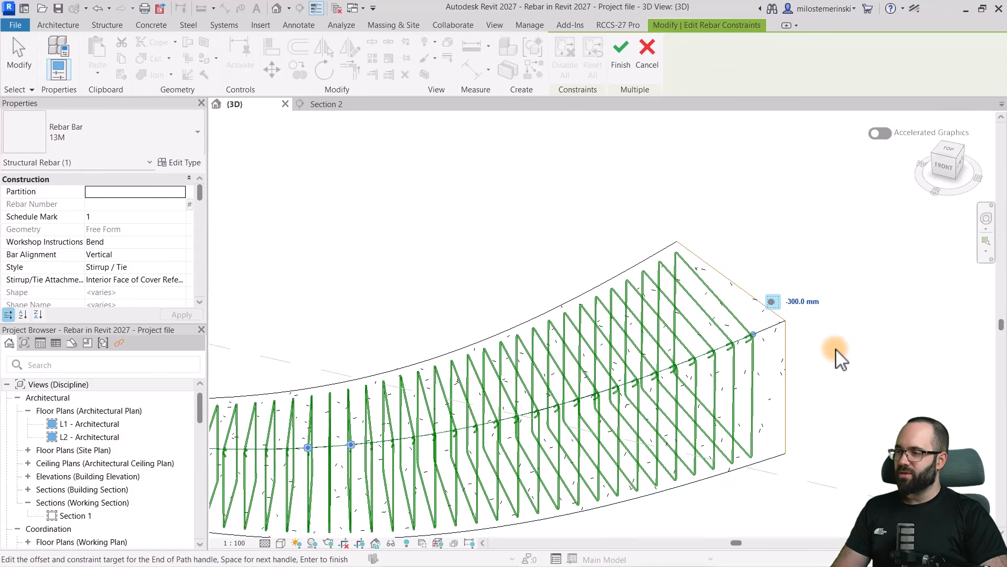
pyautogui.scroll(-3, 839, 315)
pyautogui.keyDown('shift'); pyautogui.moveTo(843, 292); pyautogui.dragTo(722, 198, button='middle'); pyautogui.keyUp('shift')
pyautogui.click(619, 72)
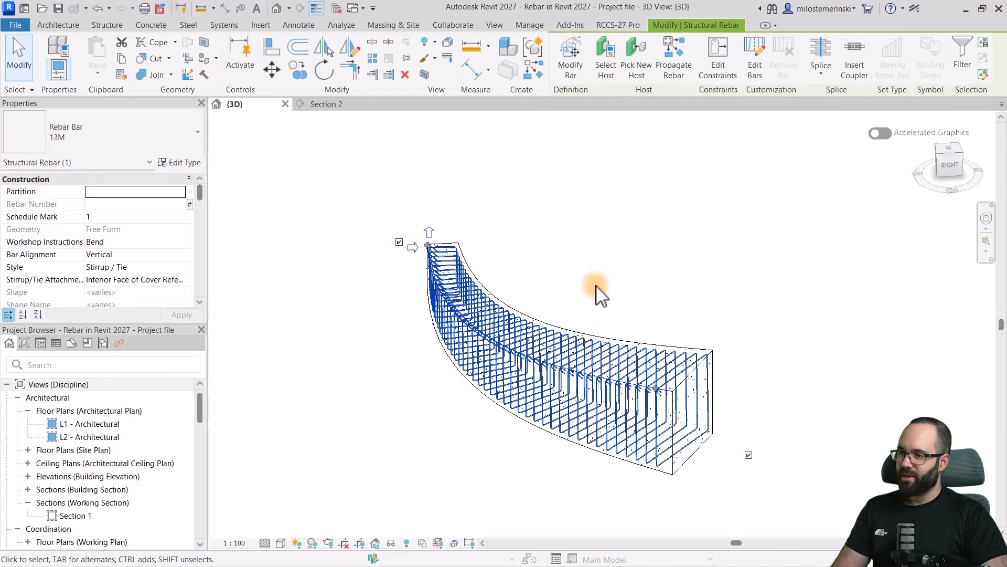
pyautogui.keyDown('shift'); pyautogui.moveTo(596, 293); pyautogui.dragTo(760, 315, button='middle'); pyautogui.keyUp('shift')
pyautogui.press('Escape')
pyautogui.moveTo(590, 340)
pyautogui.keyDown('shift'); pyautogui.mouseDown(button='middle')
pyautogui.moveTo(420, 407)
pyautogui.moveTo(543, 360)
pyautogui.moveTo(465, 371)
pyautogui.moveTo(603, 333)
pyautogui.mouseUp(button='middle'); pyautogui.keyUp('shift')
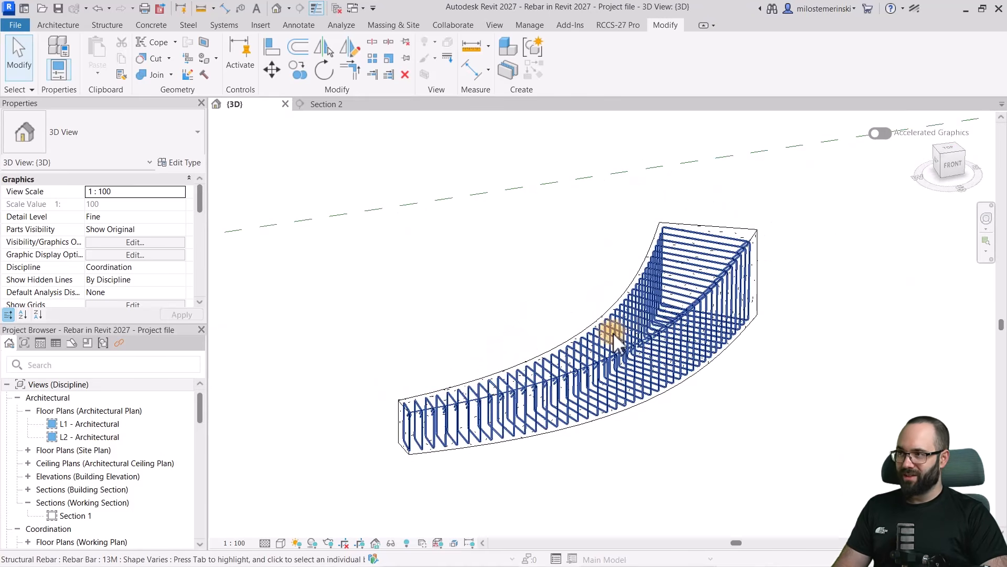
# Try to place morphed rebar by rebar on the curved foundation's stirrup set, targeting entire bars from the Section 2 view.
pyautogui.click(338, 105)
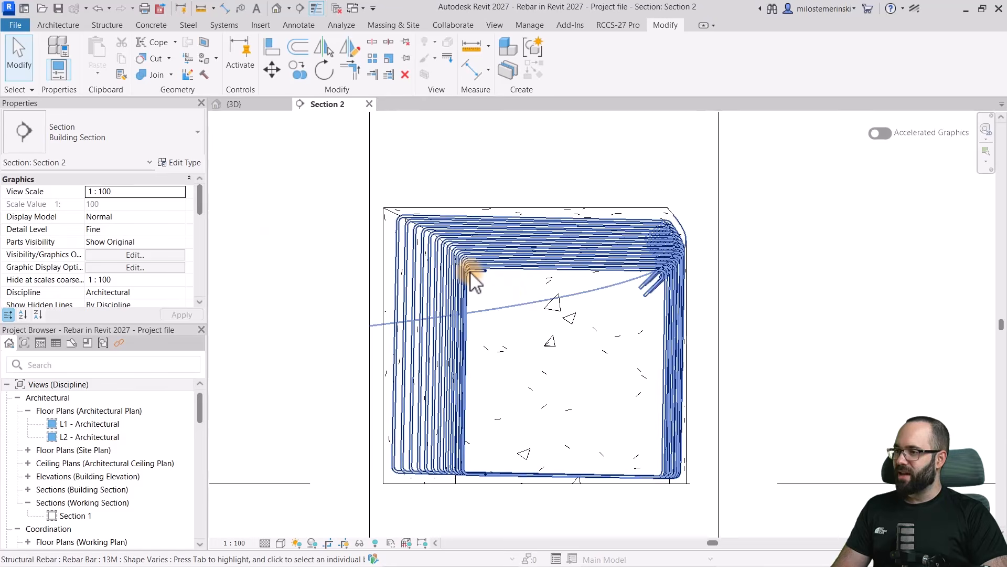
pyautogui.click(72, 25)
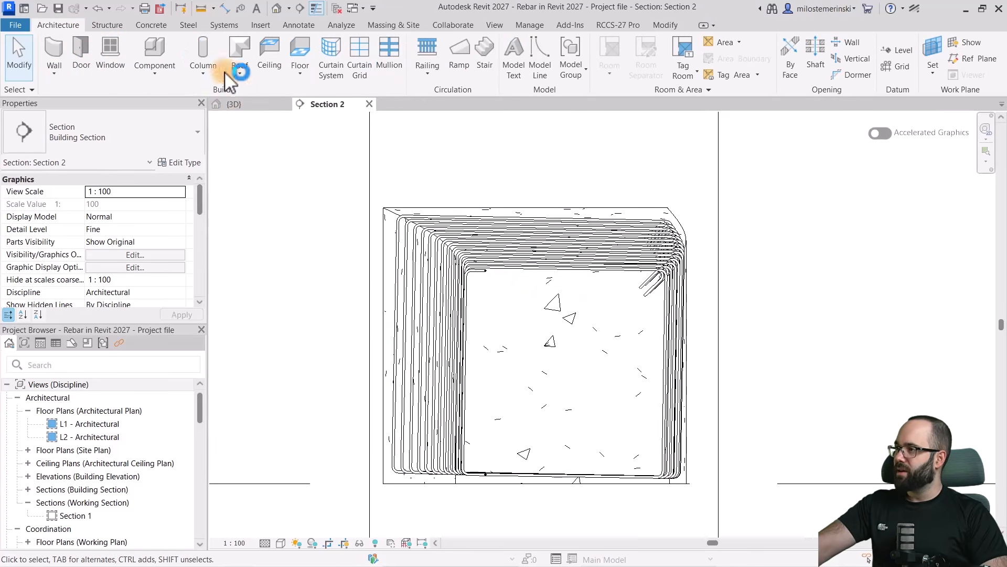
pyautogui.click(150, 25)
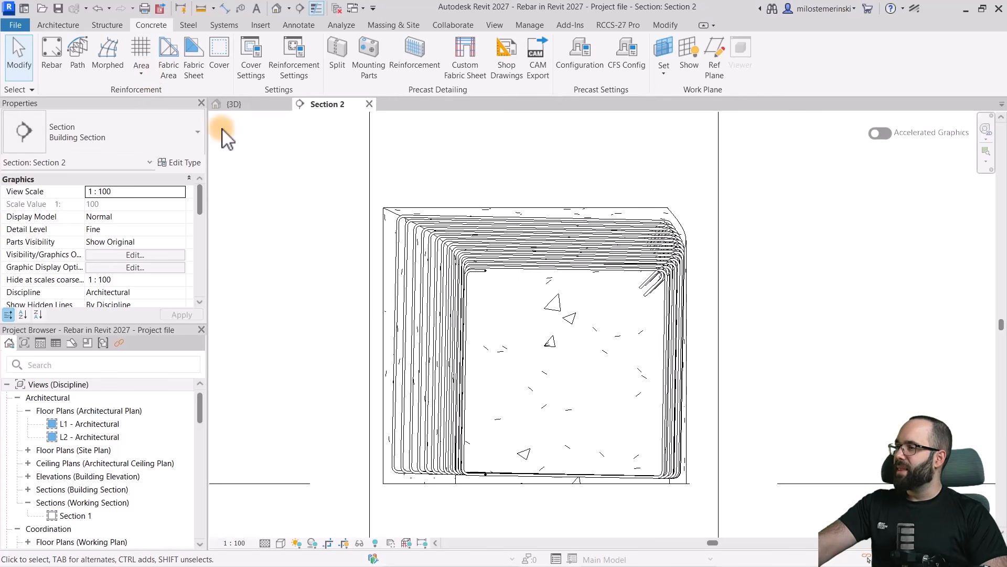
pyautogui.click(105, 74)
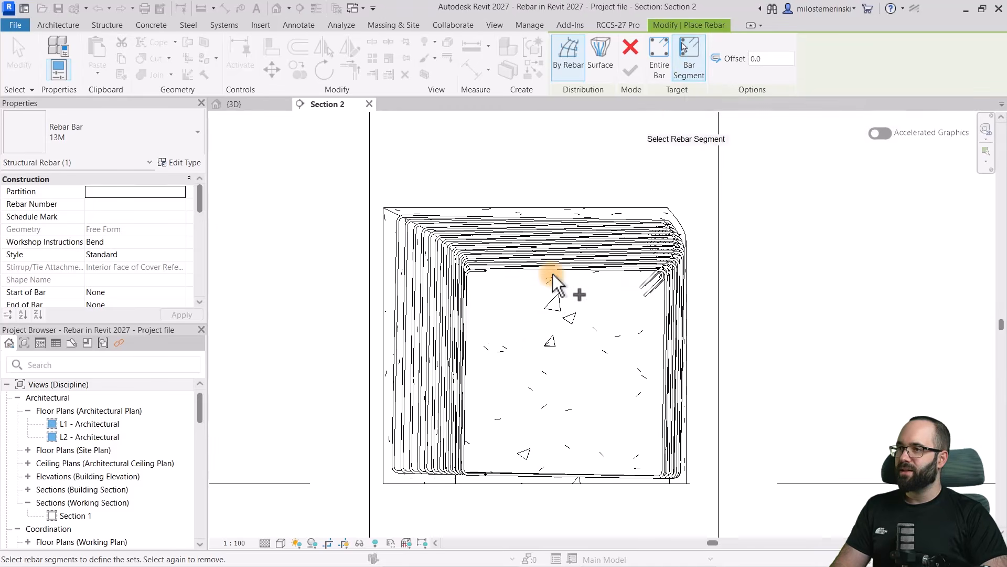
pyautogui.click(660, 62)
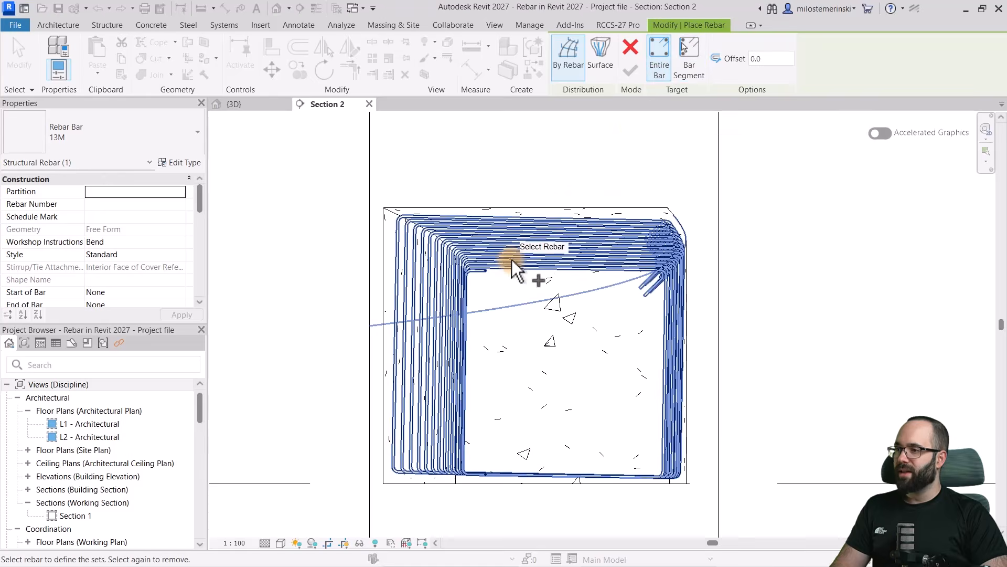
pyautogui.click(540, 269)
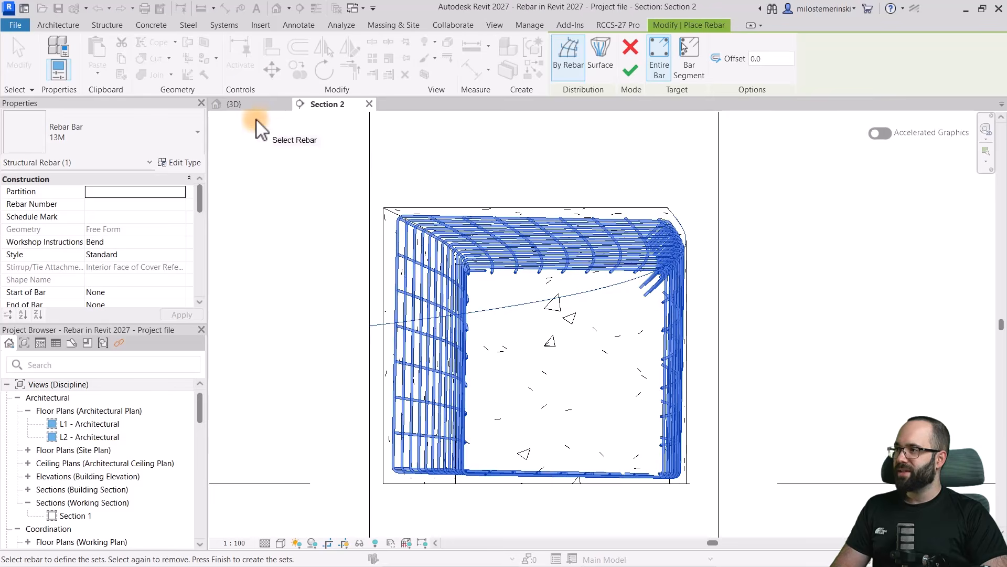
pyautogui.click(247, 104)
pyautogui.keyDown('shift'); pyautogui.moveTo(736, 344); pyautogui.dragTo(652, 427, button='middle'); pyautogui.keyUp('shift')
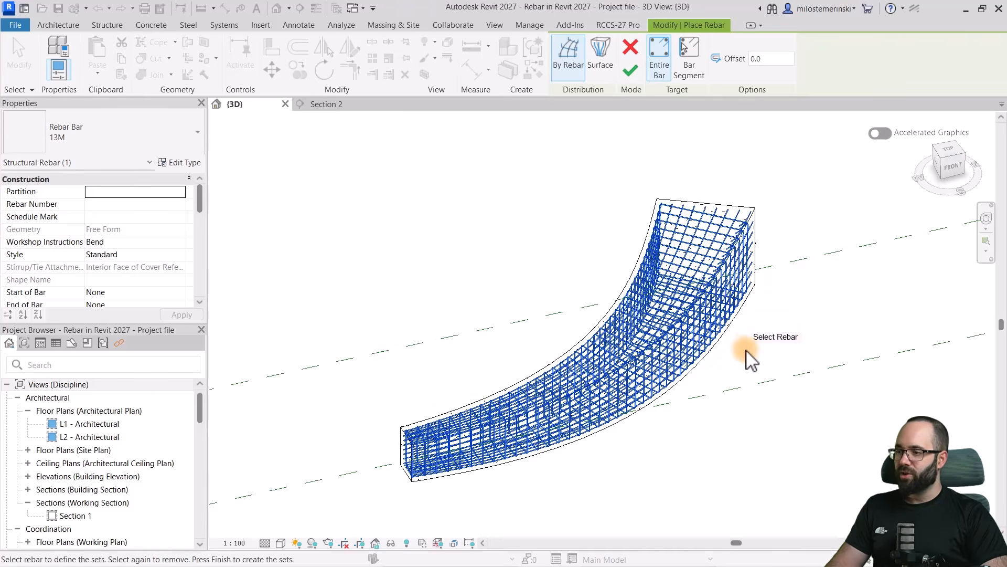
pyautogui.press('Return')
pyautogui.click(650, 214)
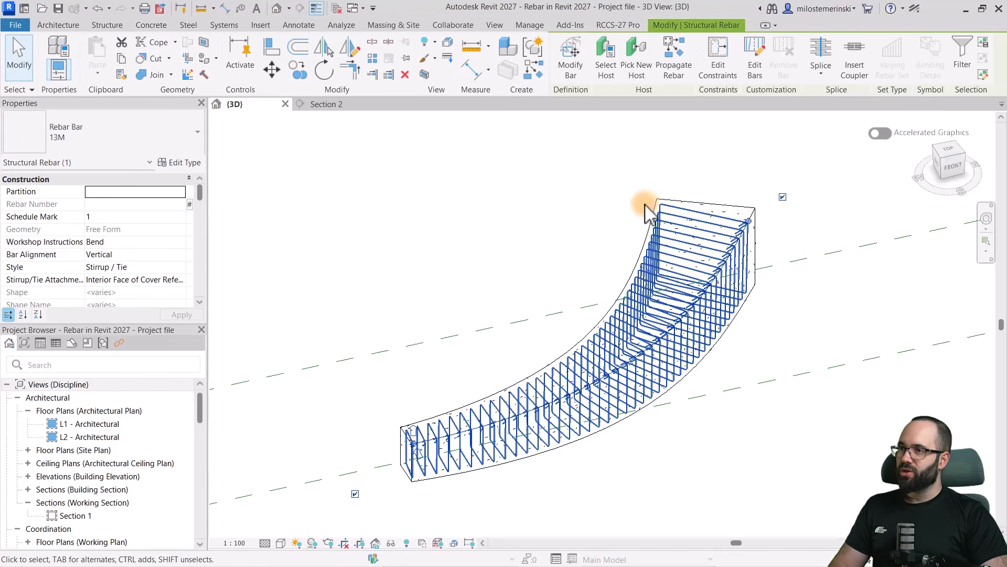
pyautogui.click(600, 206)
# Place morphed rebar in the 3D view along the entire bars of the curved foundation's stirrup set, distributed by rebar.
pyautogui.click(87, 68)
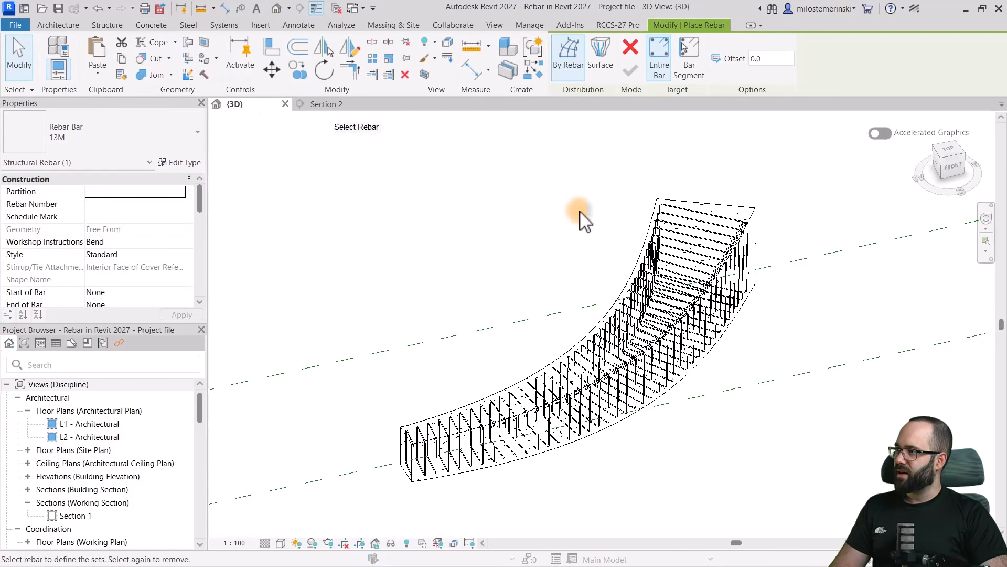
pyautogui.click(667, 283)
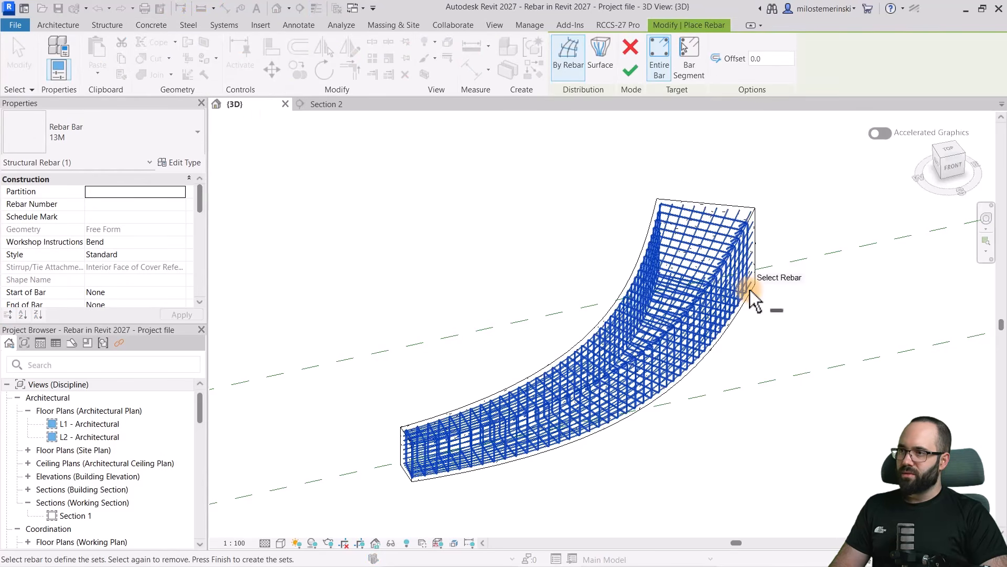
pyautogui.click(626, 73)
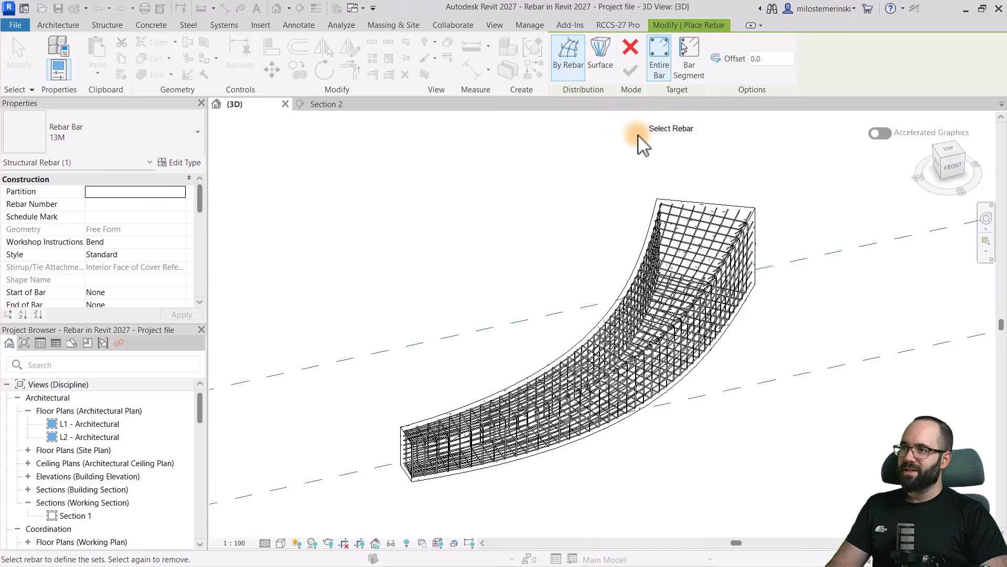
pyautogui.moveTo(759, 300)
pyautogui.keyDown('shift'); pyautogui.mouseDown(button='middle')
pyautogui.moveTo(762, 329)
pyautogui.moveTo(776, 301)
pyautogui.mouseUp(button='middle'); pyautogui.keyUp('shift')
pyautogui.press('Escape')
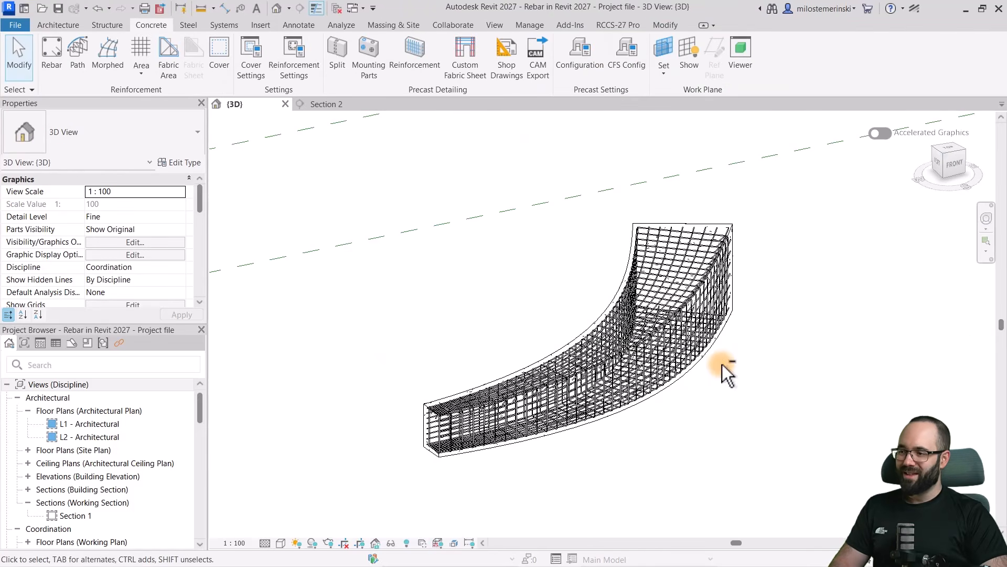
pyautogui.keyDown('shift'); pyautogui.moveTo(722, 365); pyautogui.dragTo(729, 405, button='middle'); pyautogui.keyUp('shift')
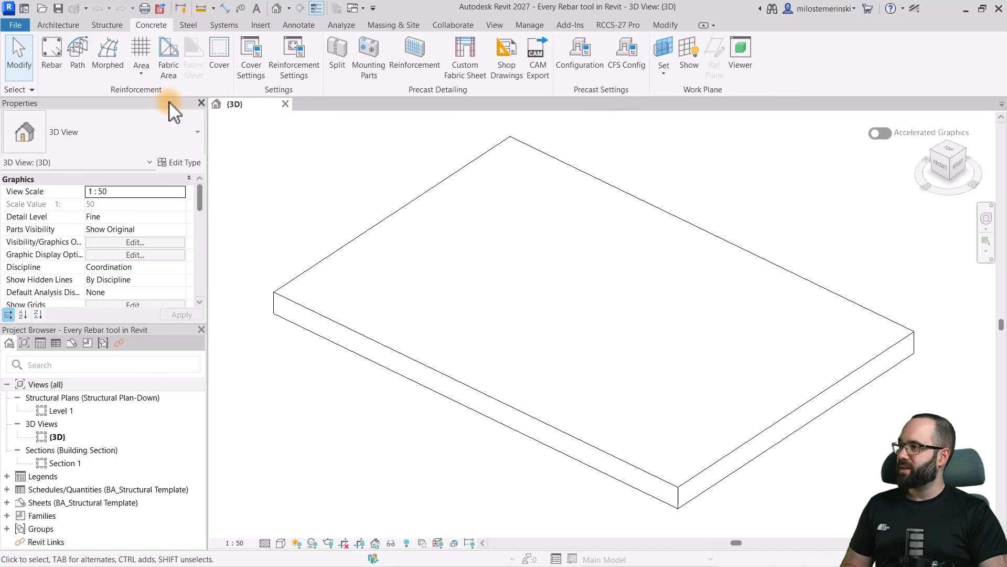
# Open the Level 1 structural plan showing the concrete floor slab.
pyautogui.click(141, 74)
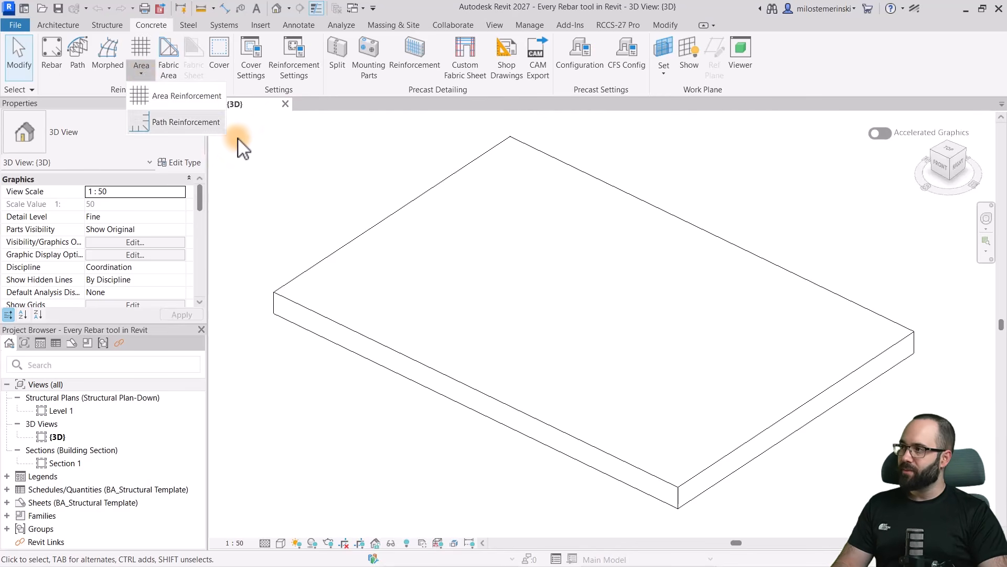
pyautogui.click(266, 156)
pyautogui.doubleClick(94, 409)
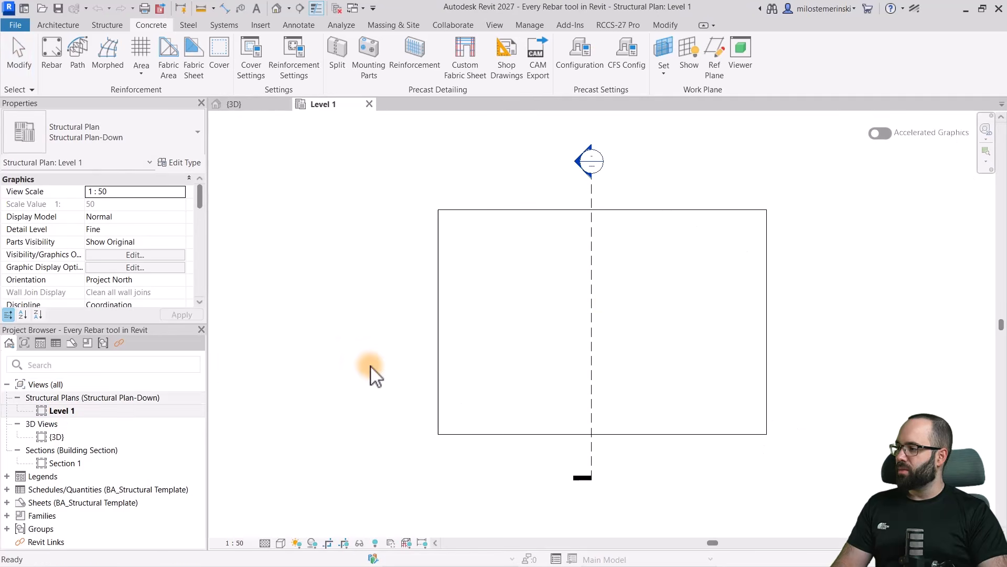
pyautogui.scroll(2, 626, 312)
pyautogui.moveTo(652, 322); pyautogui.dragTo(589, 324, button='middle')
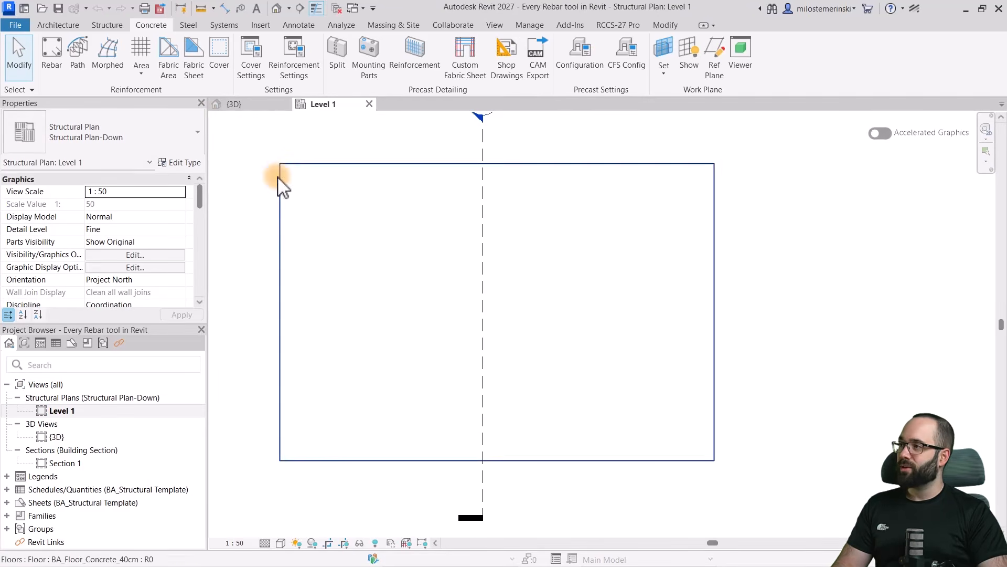
# Start an area reinforcement on the concrete floor and sketch its rectangular boundary, 820 by 560, corner to corner on the slab edges.
pyautogui.click(142, 53)
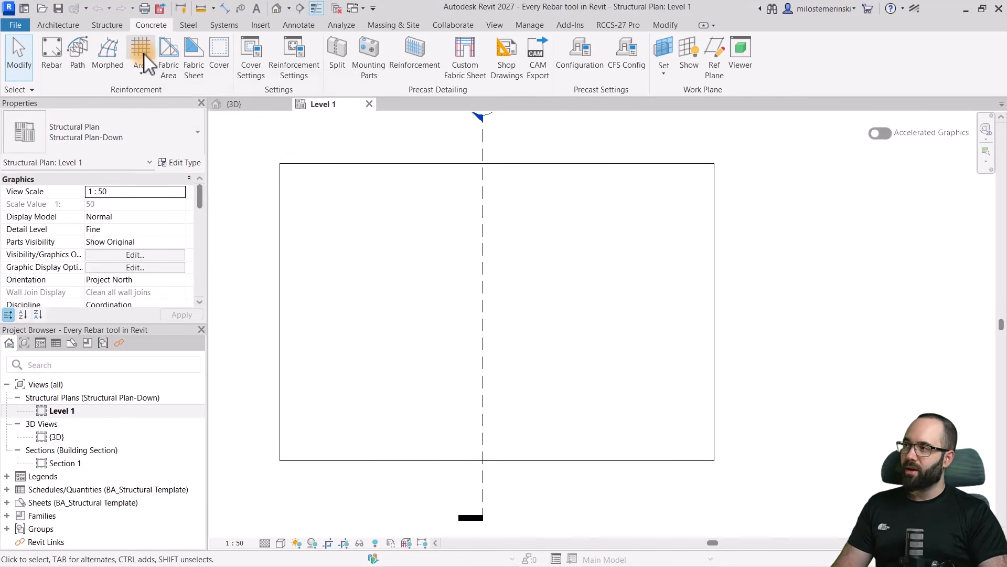
pyautogui.click(362, 166)
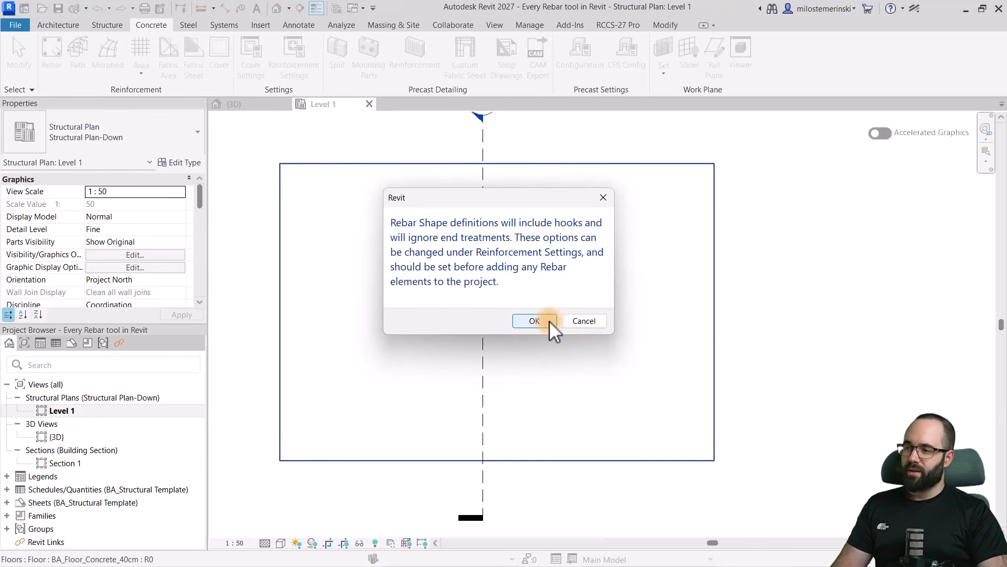
pyautogui.click(535, 321)
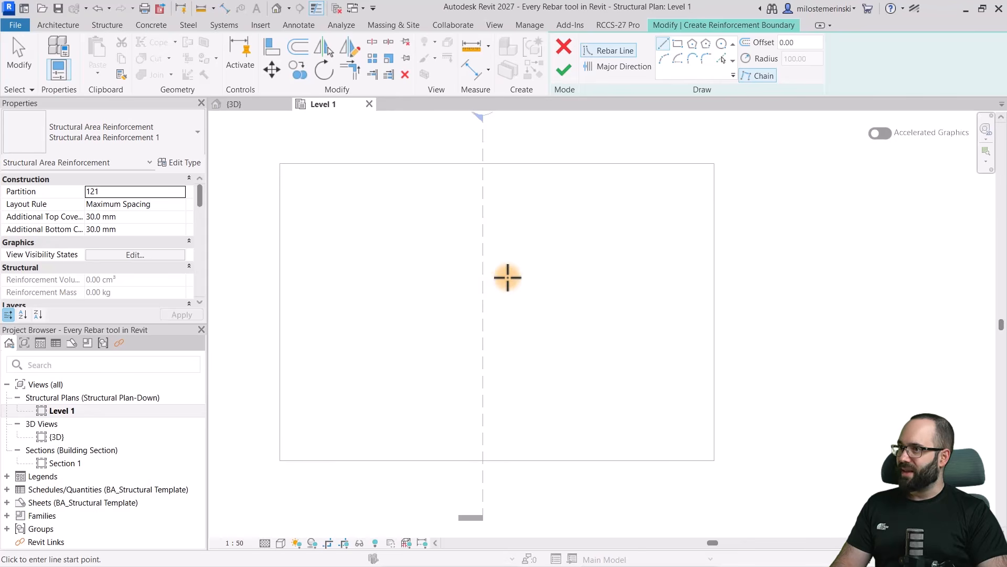
pyautogui.click(677, 46)
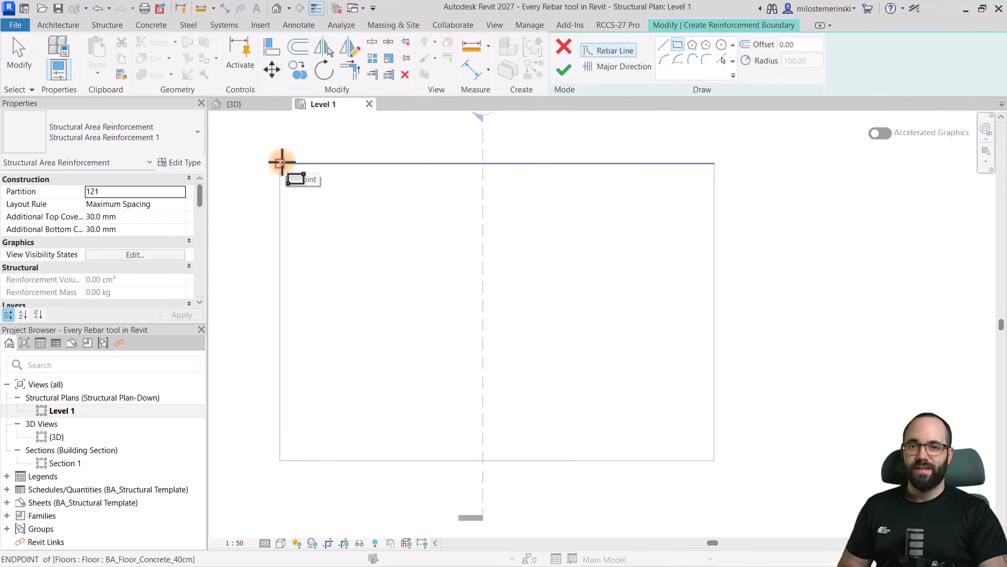
pyautogui.click(282, 163)
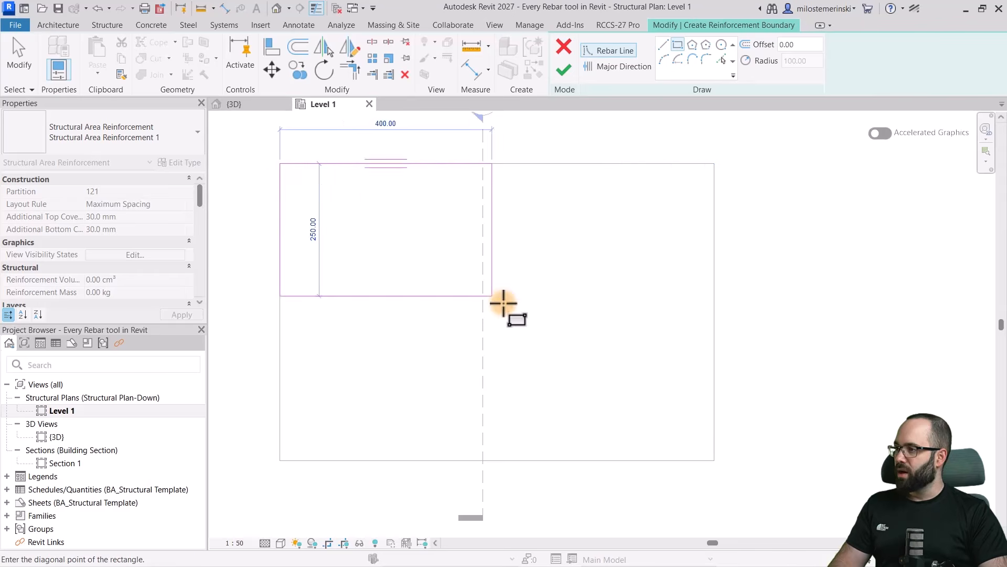
pyautogui.click(708, 460)
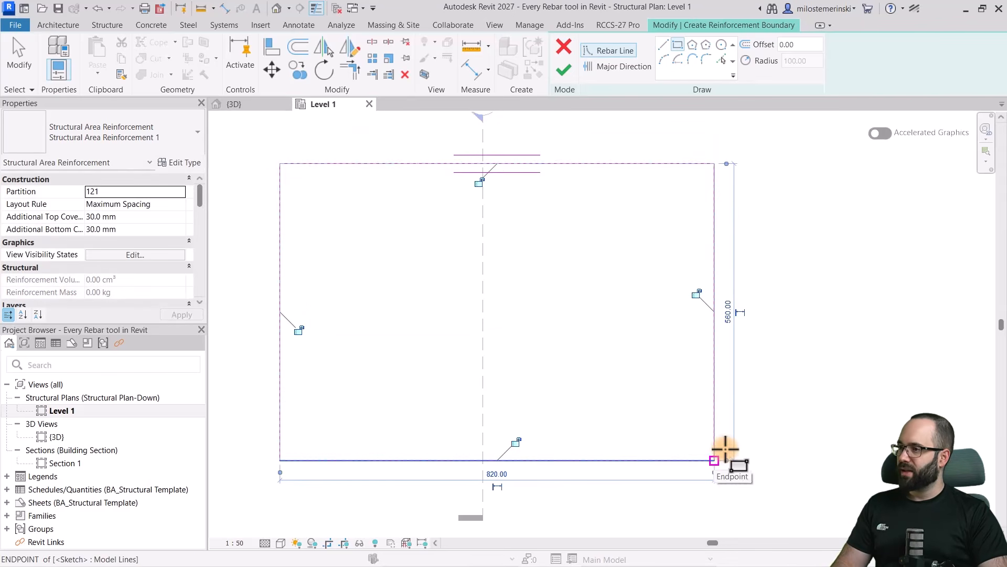
# Define the area reinforcement's major direction with a vertical line 560 long, from the slab's upper edge to its lower edge.
pyautogui.click(597, 69)
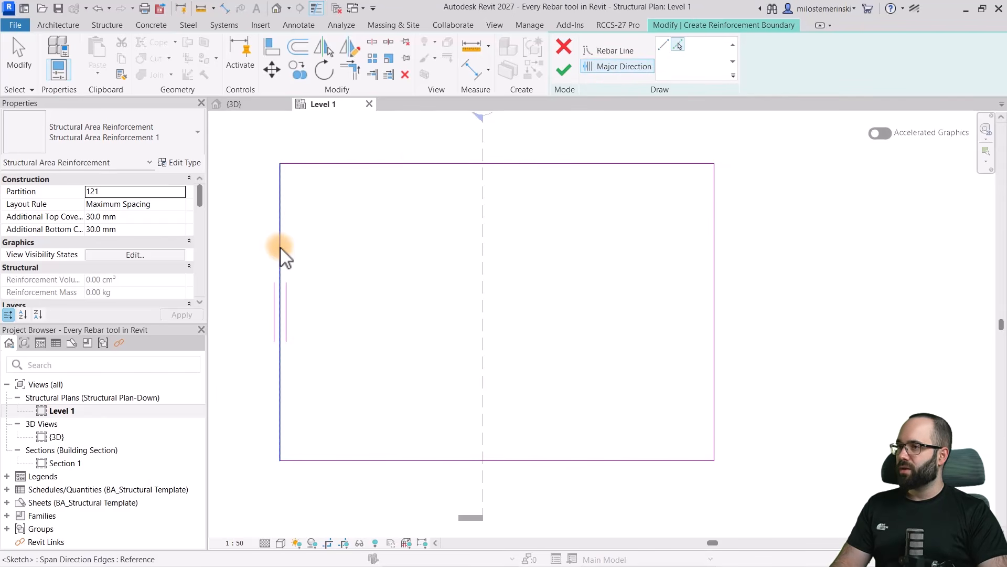
pyautogui.click(391, 164)
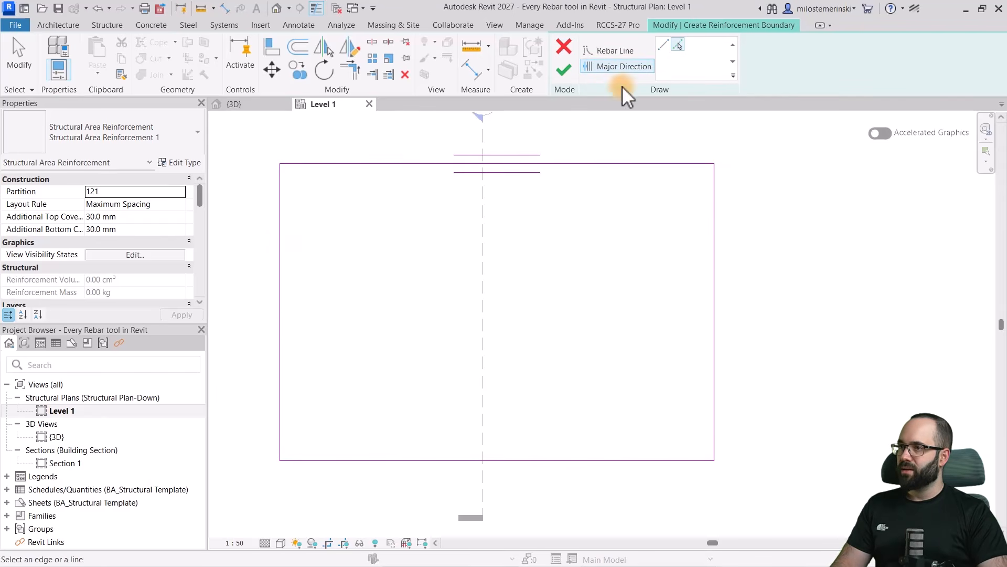
pyautogui.click(664, 44)
pyautogui.click(540, 167)
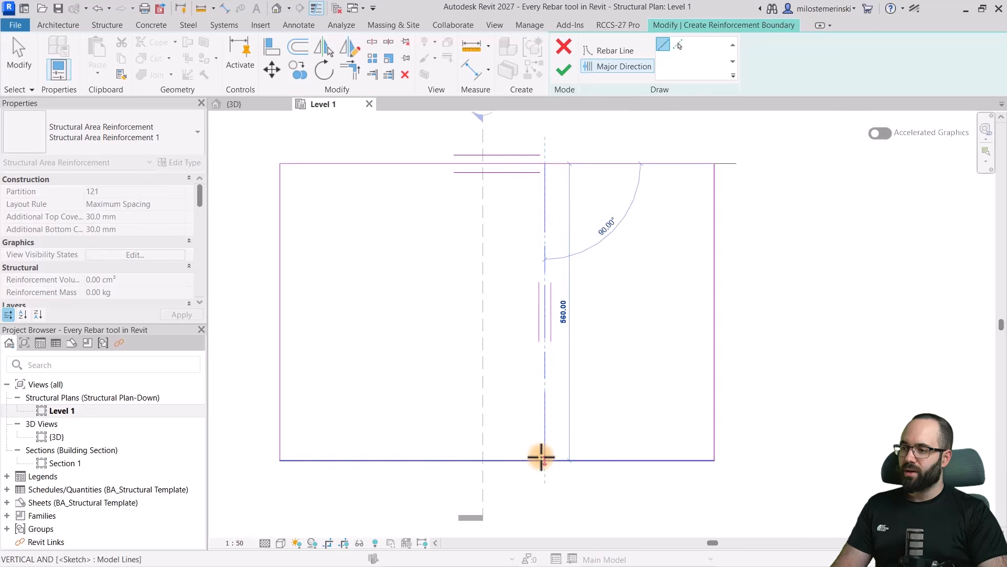
pyautogui.click(545, 460)
pyautogui.press('Escape')
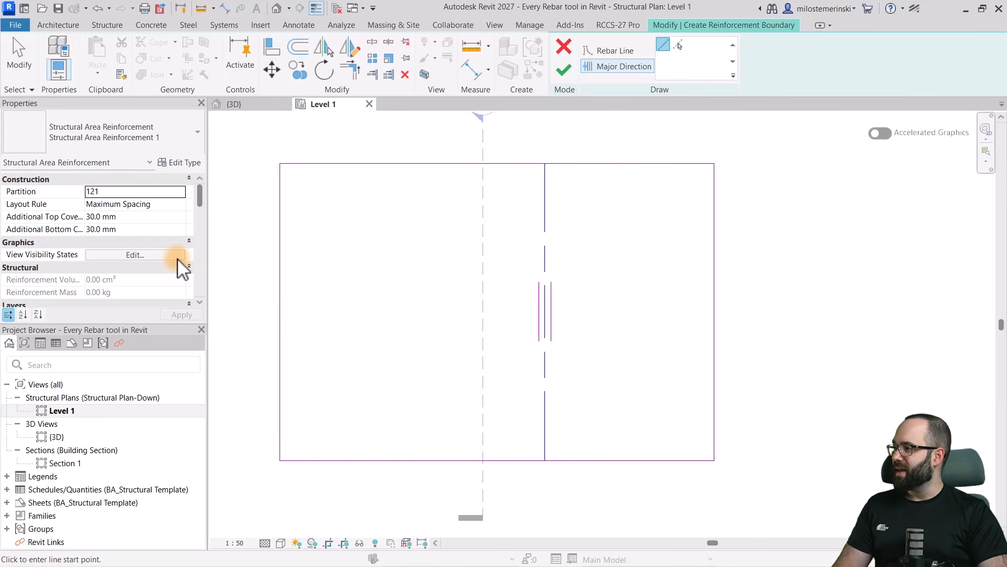
# Set the area reinforcement's Top Major Bar Type to Ø12.
pyautogui.scroll(-10, 120, 254)
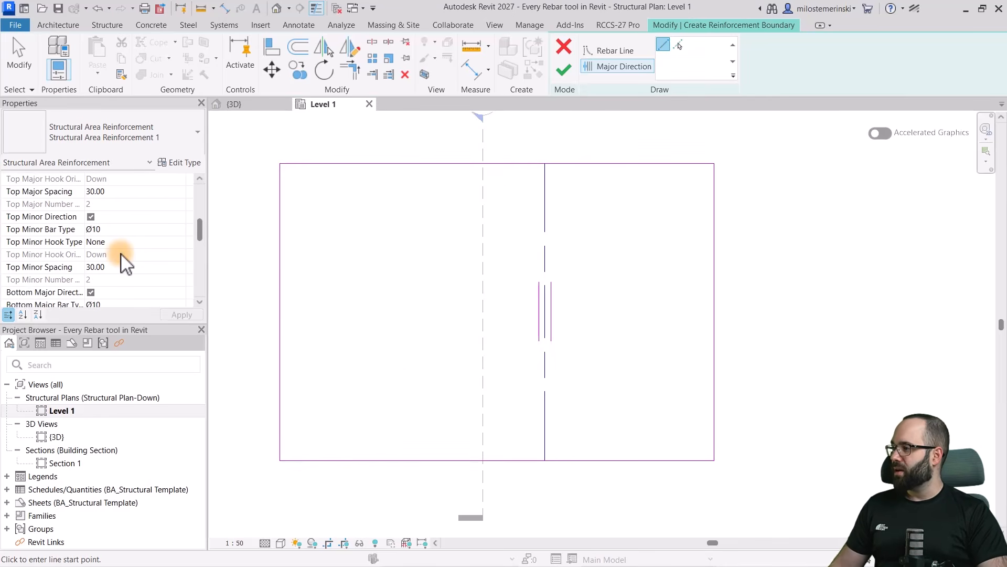
pyautogui.scroll(2, 121, 254)
pyautogui.moveTo(144, 322); pyautogui.dragTo(141, 397)
pyautogui.scroll(1, 142, 304)
pyautogui.scroll(-1, 126, 283)
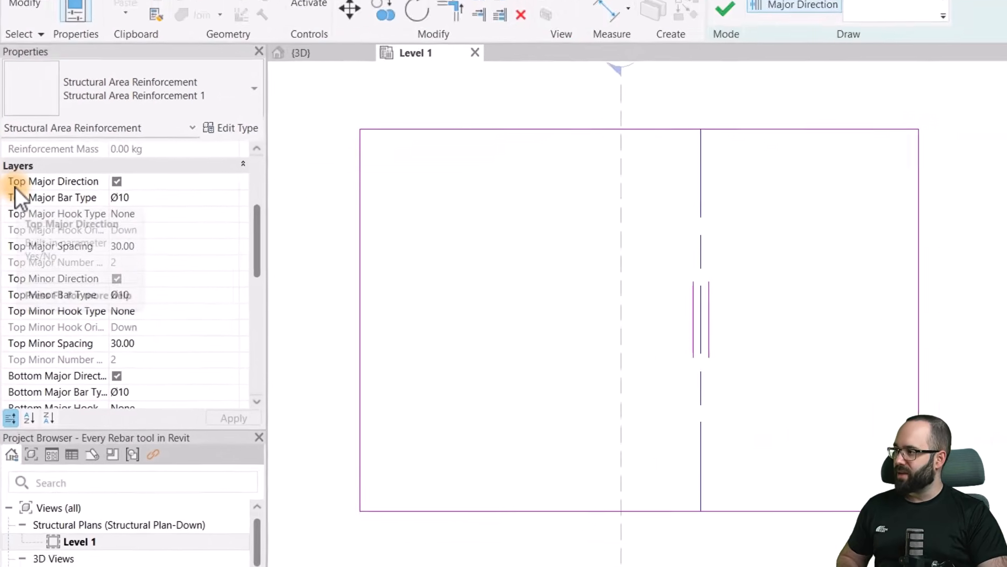
pyautogui.scroll(-1, 128, 189)
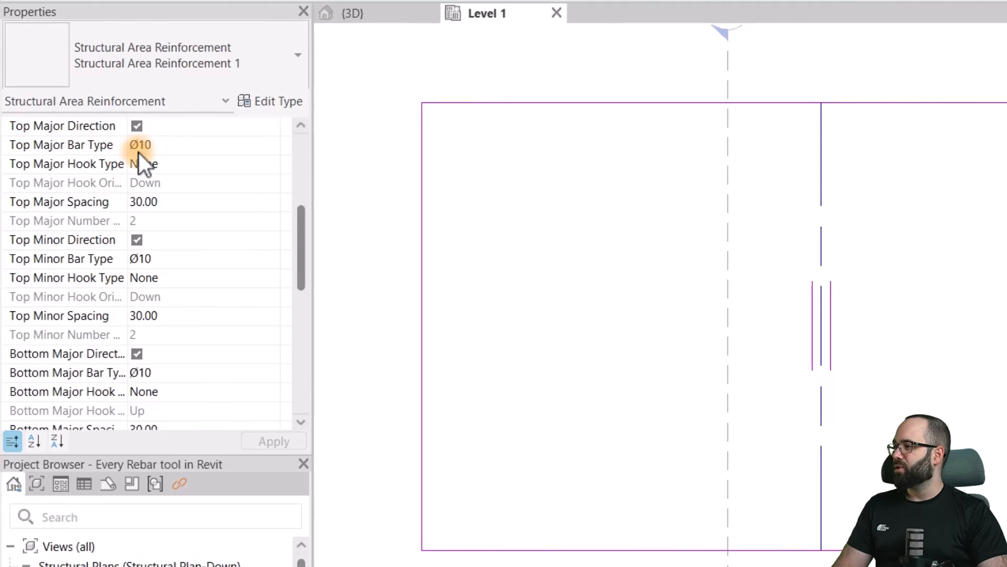
pyautogui.click(273, 146)
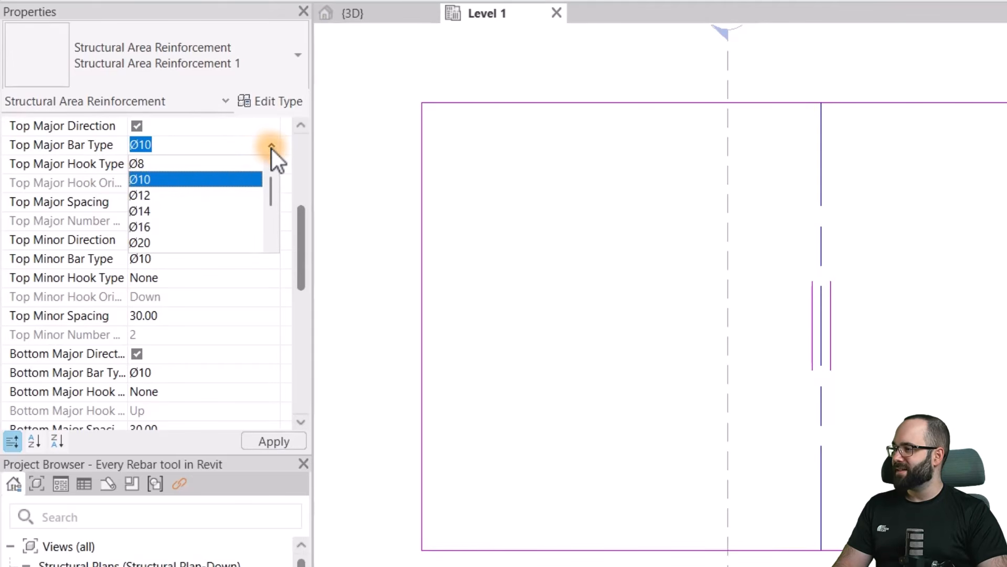
pyautogui.click(184, 194)
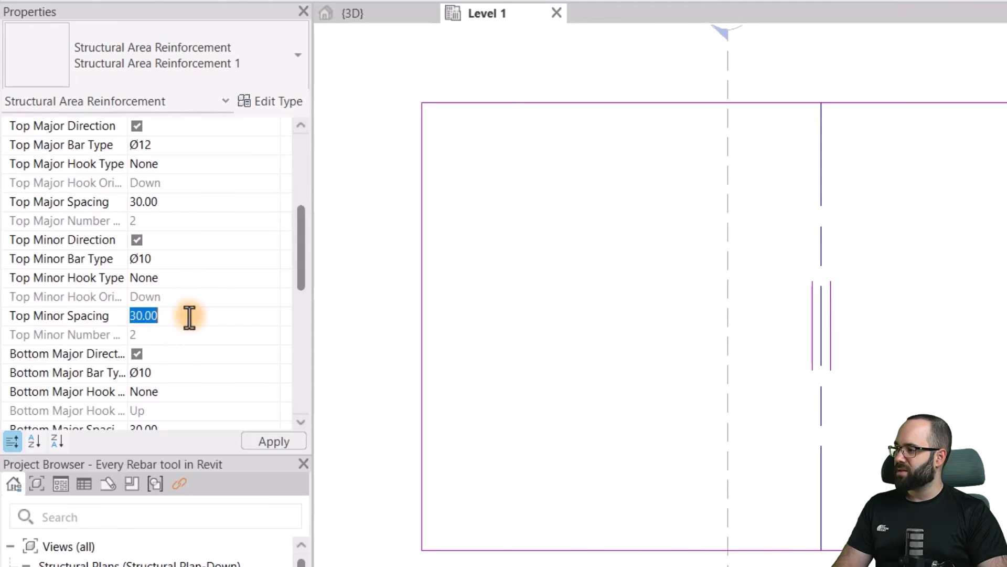
# Set the area reinforcement's Top Major Spacing to 20.
pyautogui.click(171, 201)
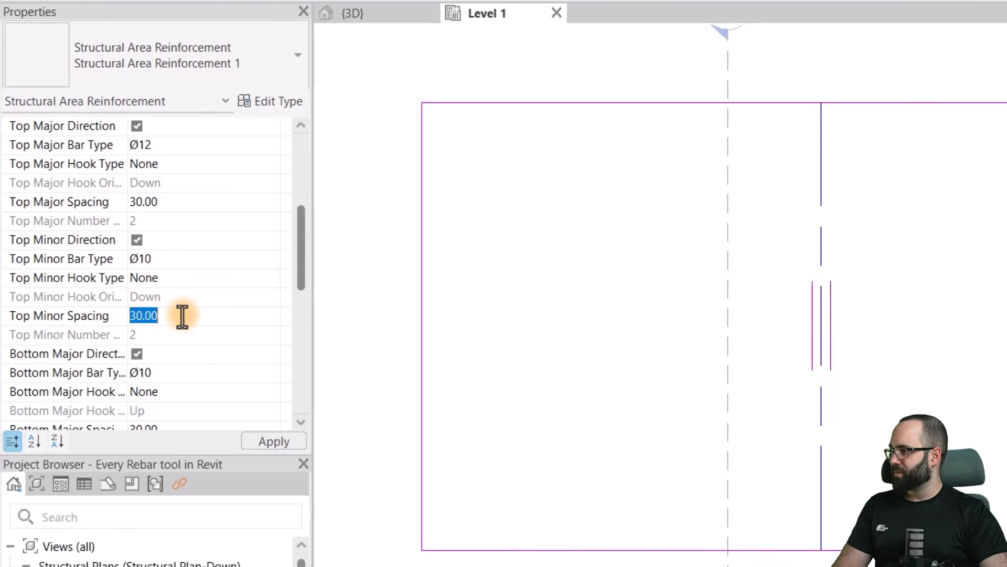
pyautogui.write('20')
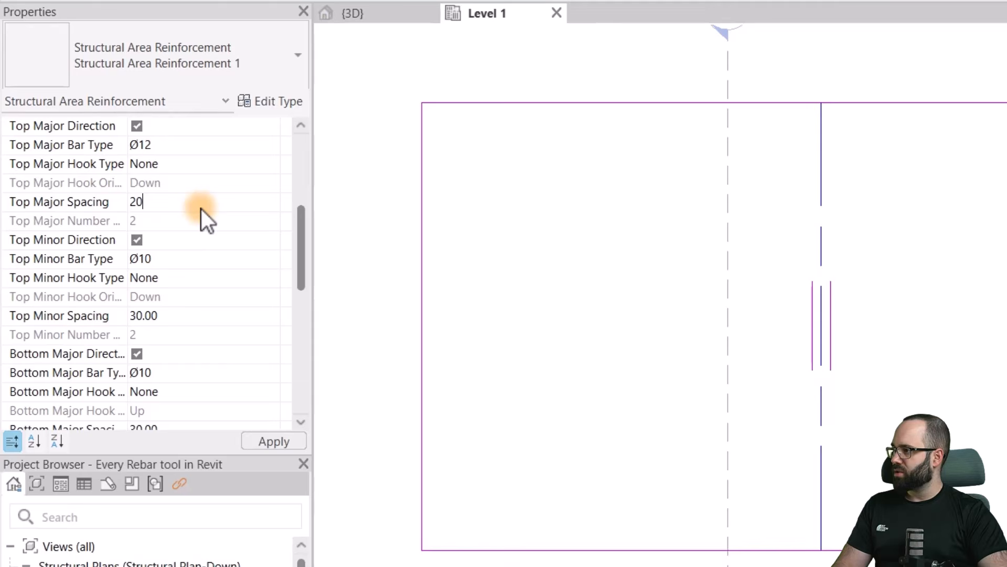
pyautogui.click(193, 281)
pyautogui.scroll(-2, 200, 330)
pyautogui.scroll(1, 108, 244)
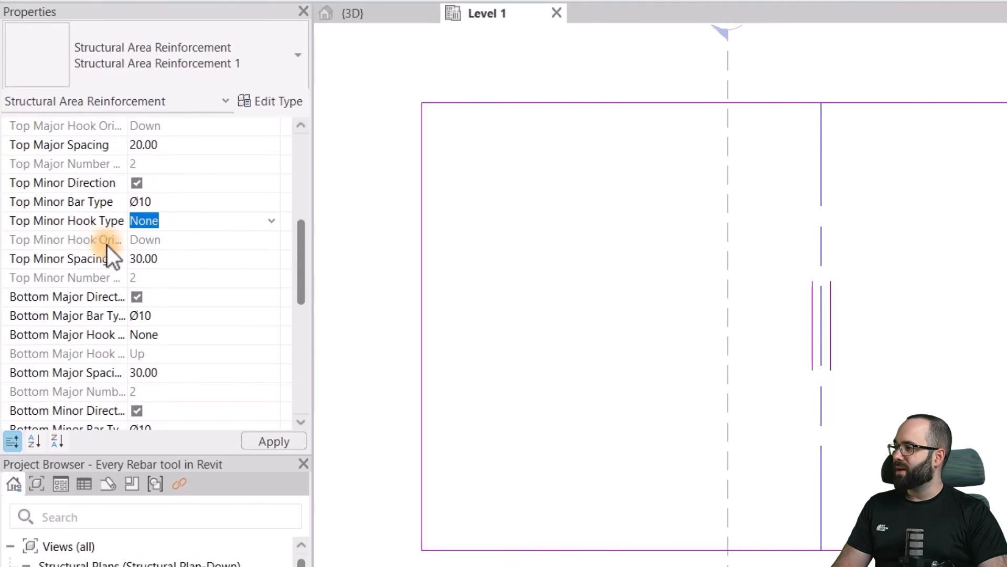
pyautogui.scroll(-1, 186, 305)
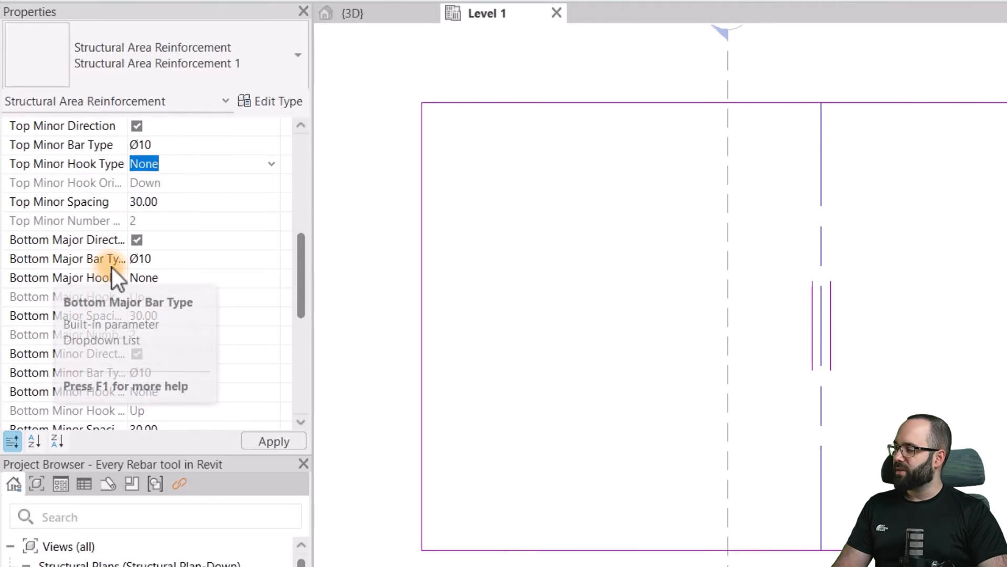
# Set the area reinforcement's Bottom Major Spacing to 20 and finish the boundary sketch.
pyautogui.scroll(-1, 184, 320)
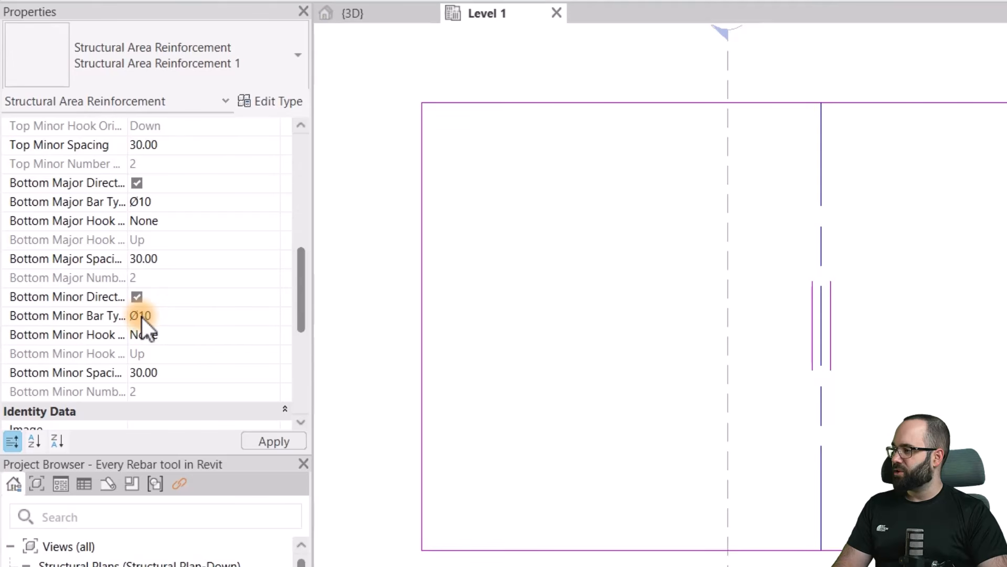
pyautogui.click(181, 263)
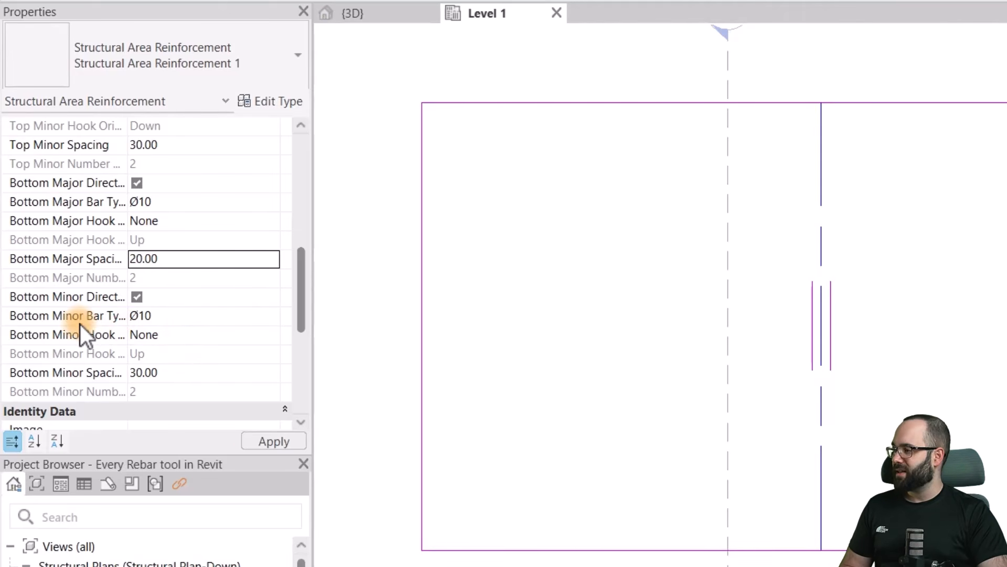
pyautogui.click(256, 440)
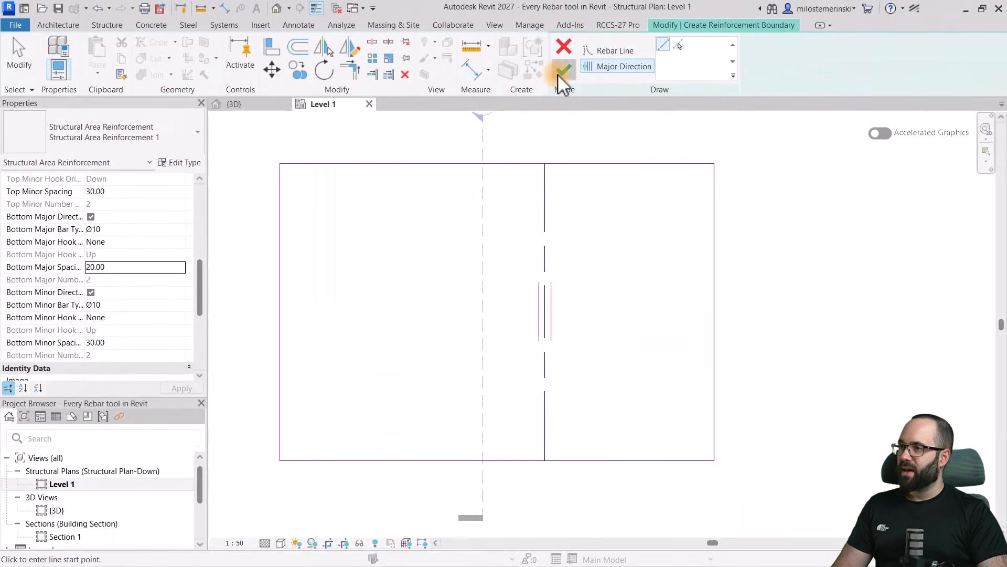
pyautogui.click(560, 72)
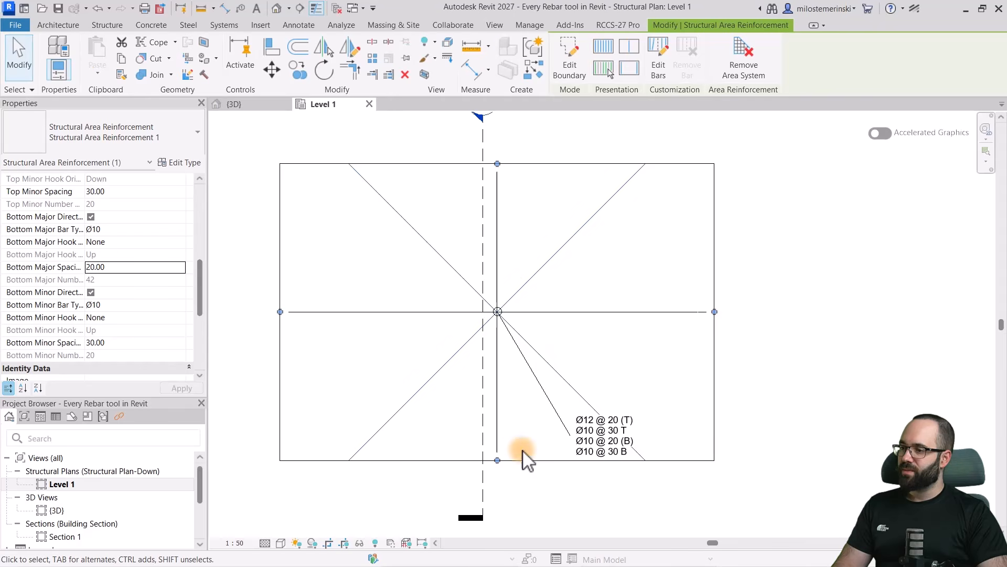
# Move the area reinforcement tag to the slab's upper-right quarter and bend its leader into a horizontal shoulder.
pyautogui.moveTo(589, 419); pyautogui.dragTo(593, 232)
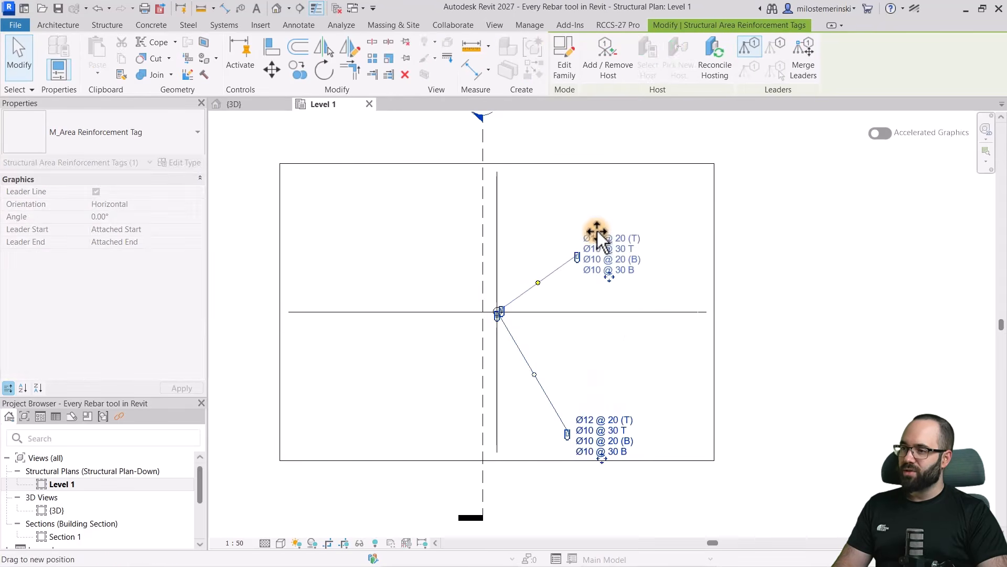
pyautogui.moveTo(541, 283); pyautogui.dragTo(533, 247)
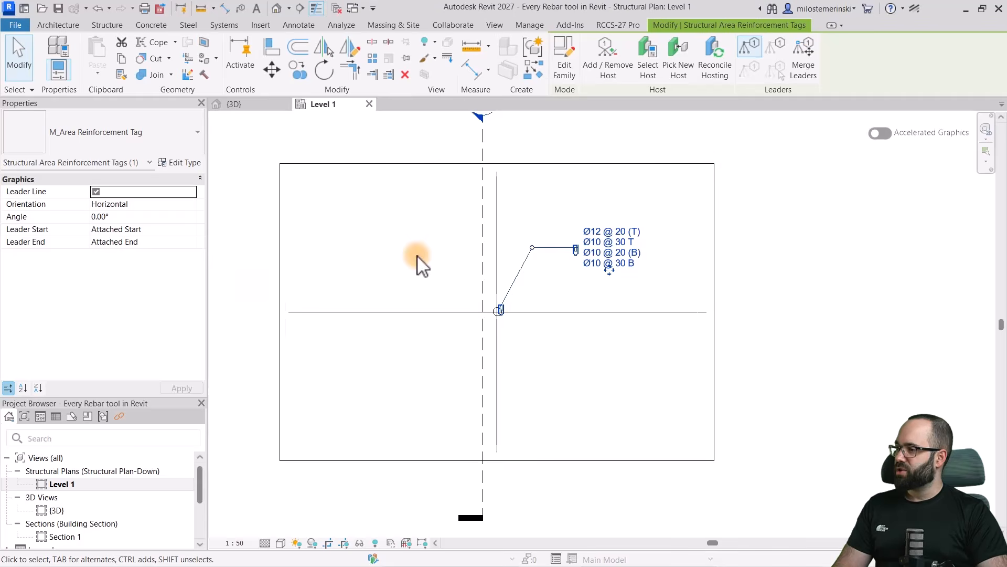
pyautogui.click(262, 285)
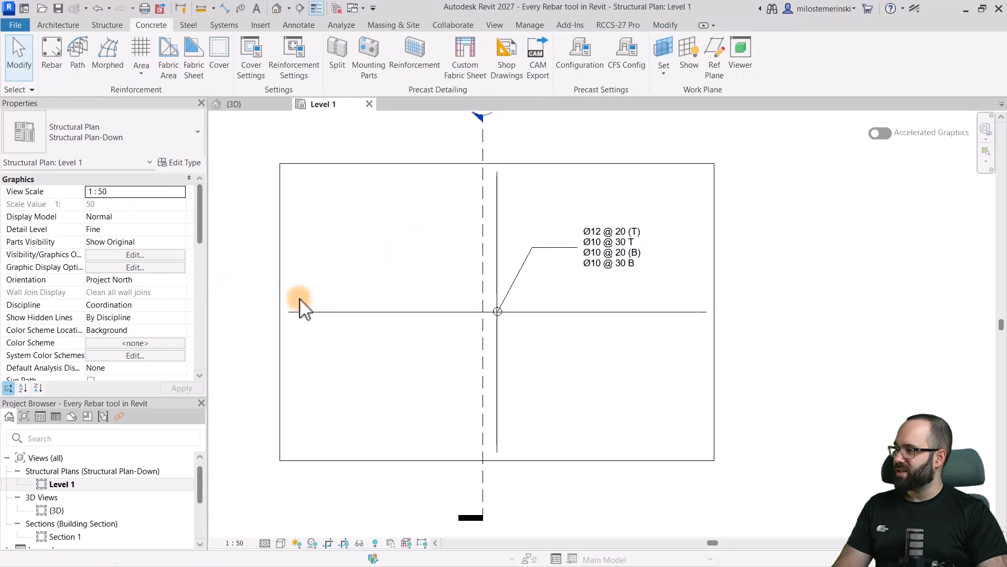
# Examine the area reinforcement symbol whose lines cross the slab in plan.
pyautogui.click(359, 313)
pyautogui.click(382, 348)
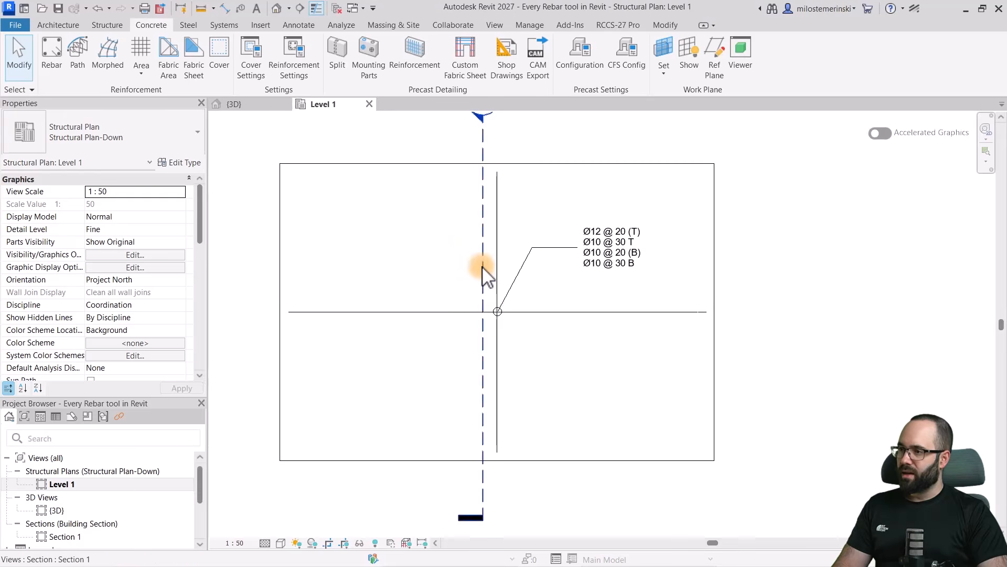
pyautogui.click(455, 272)
pyautogui.click(382, 308)
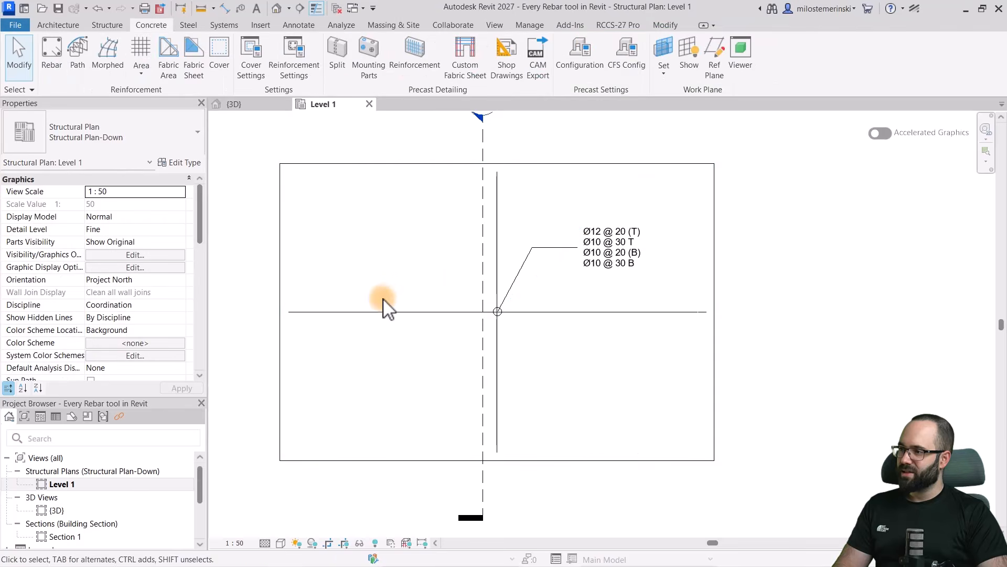
pyautogui.click(367, 314)
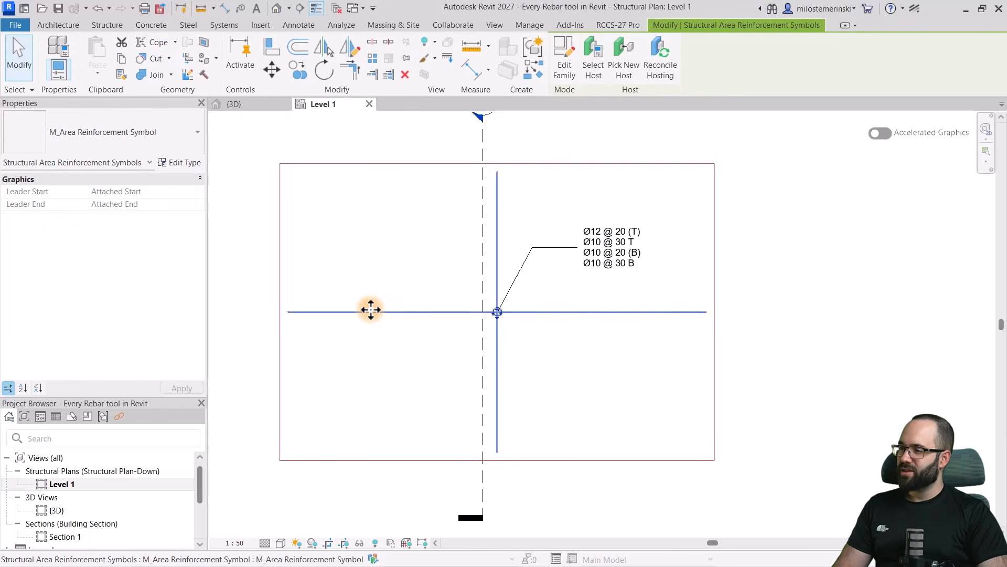
pyautogui.click(401, 282)
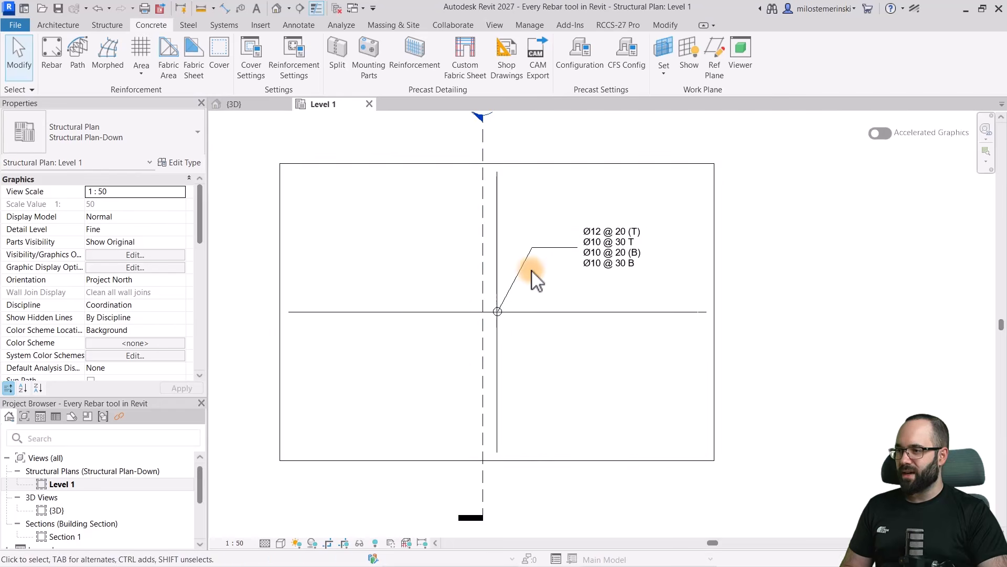
# Show the area reinforcement unobscured in the Level 1 structural plan and the {3D} view.
pyautogui.click(435, 253)
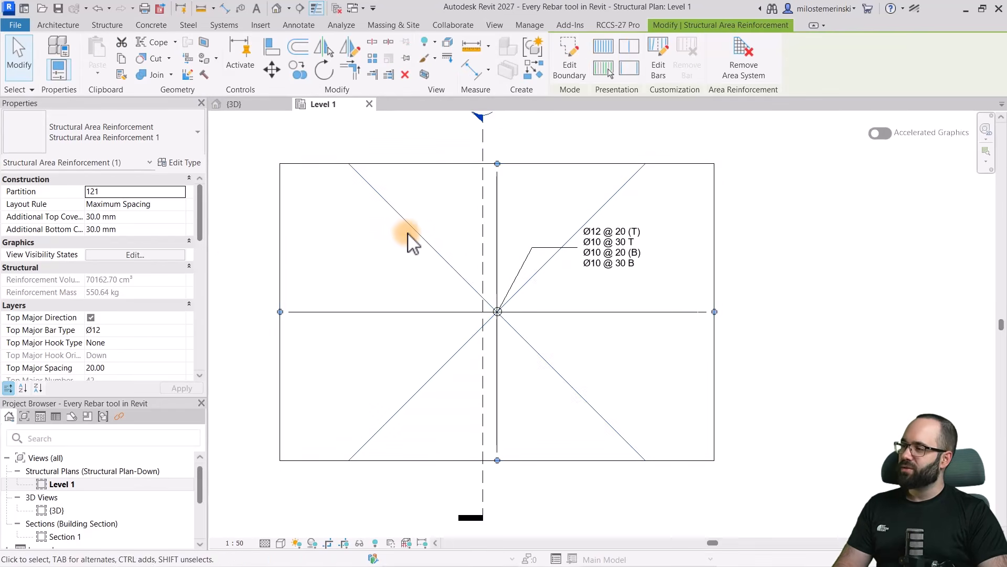
pyautogui.click(168, 257)
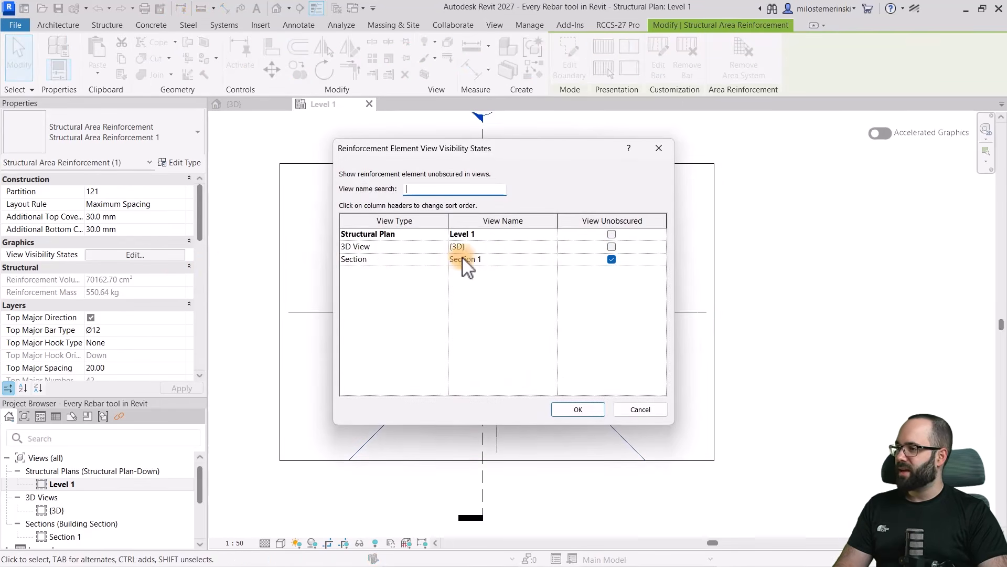
pyautogui.click(611, 247)
pyautogui.click(611, 247)
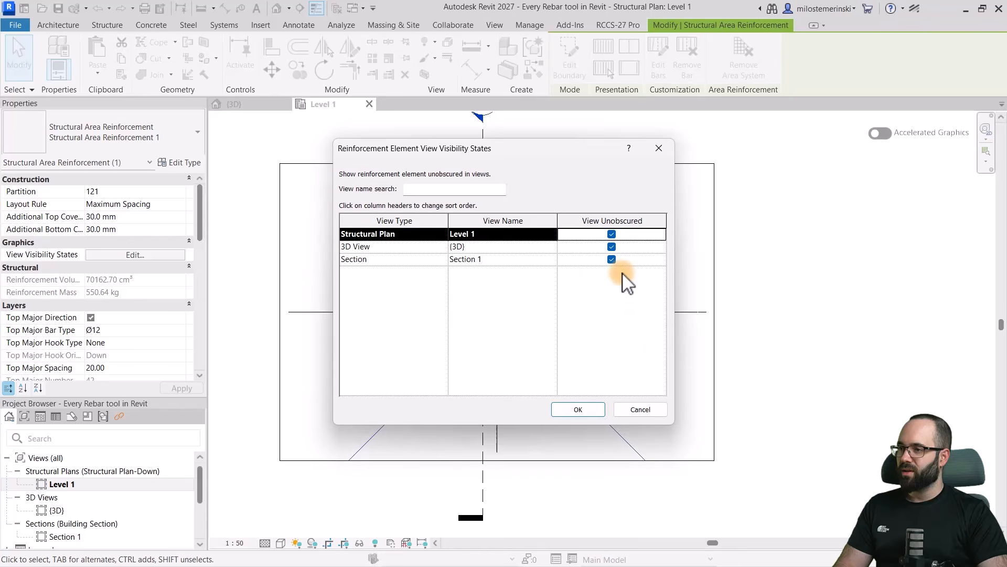
pyautogui.click(577, 409)
# Inspect the slab's top and bottom bar layers in the {3D} view.
pyautogui.click(238, 105)
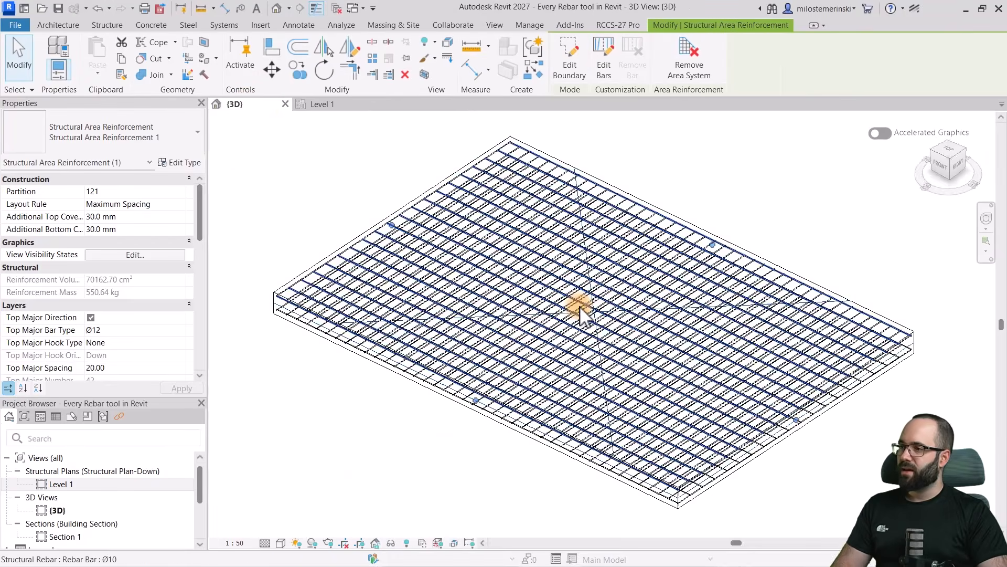
pyautogui.keyDown('shift'); pyautogui.moveTo(581, 312); pyautogui.dragTo(767, 270, button='middle'); pyautogui.keyUp('shift')
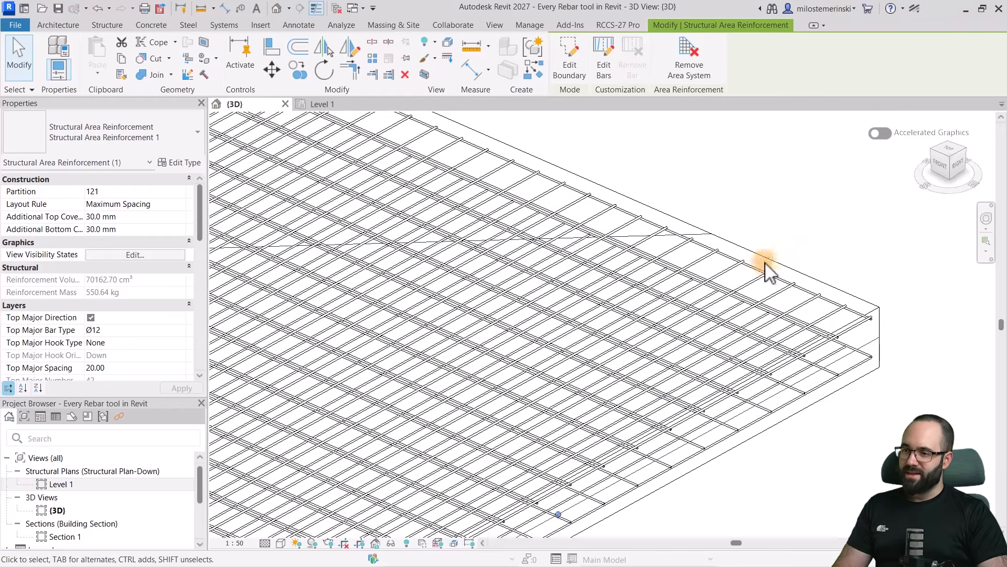
pyautogui.scroll(-6, 767, 270)
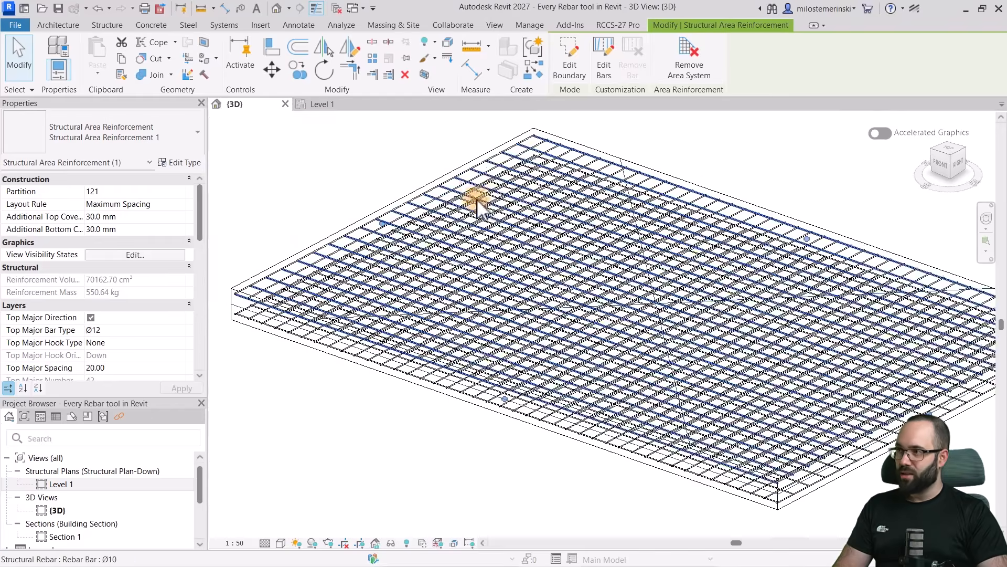
# Return to the Level 1 plan and read the area reinforcement tag over the bar grid.
pyautogui.click(325, 104)
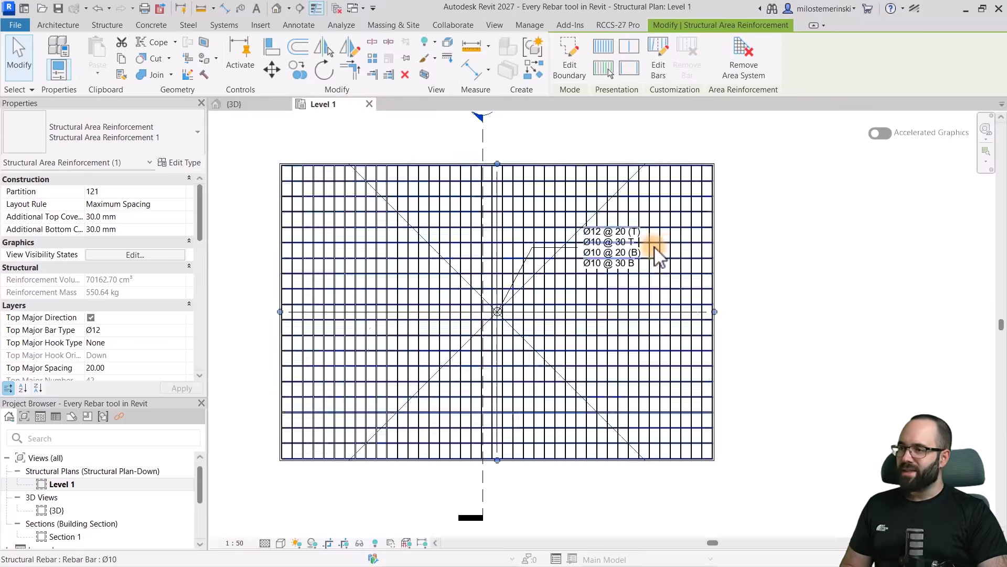
pyautogui.scroll(5, 658, 256)
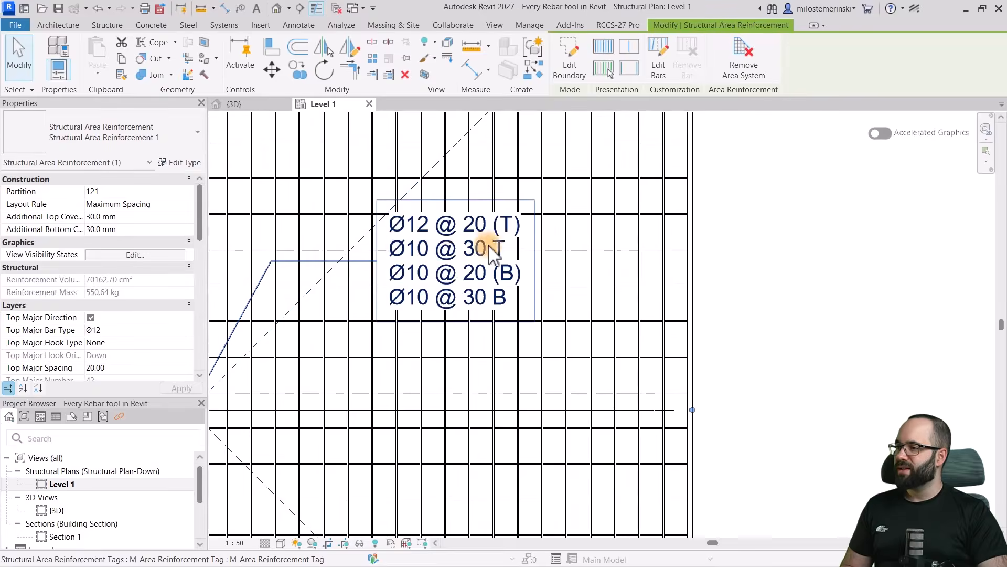
pyautogui.scroll(2, 493, 252)
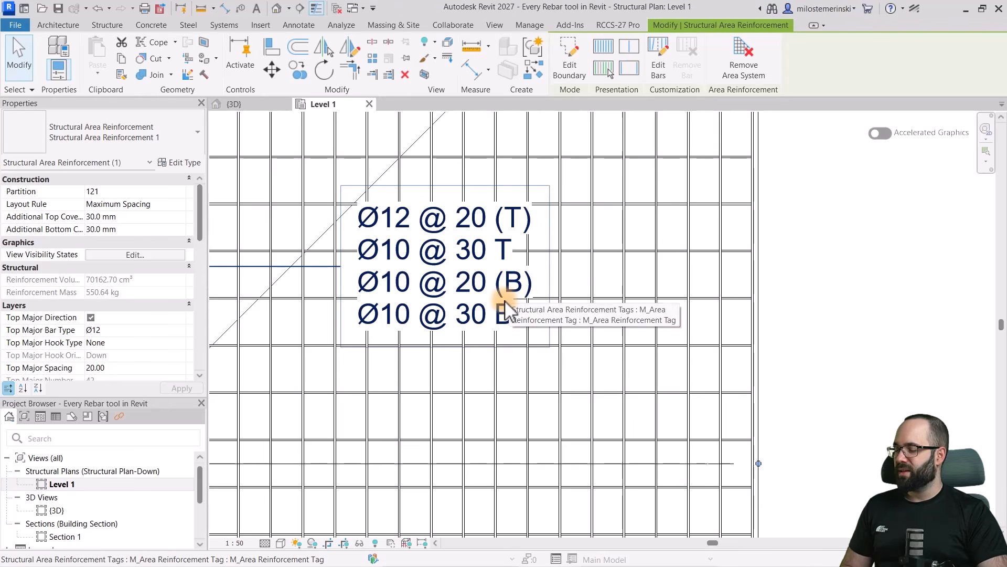
pyautogui.click(829, 270)
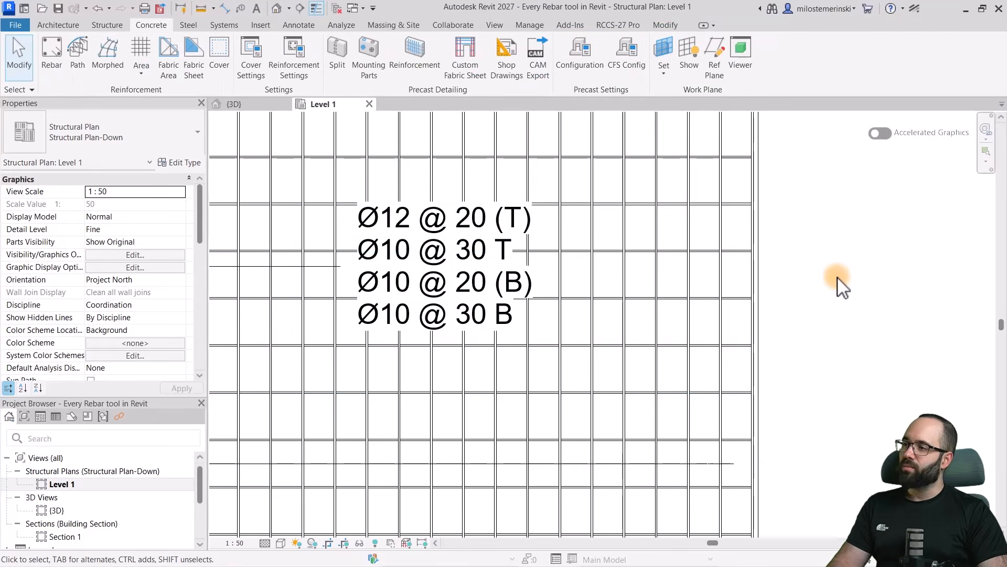
# Review the Area Reinforcement tag abbreviations in Reinforcement Settings, keeping the dialog clear of the slab's tag.
pyautogui.click(278, 79)
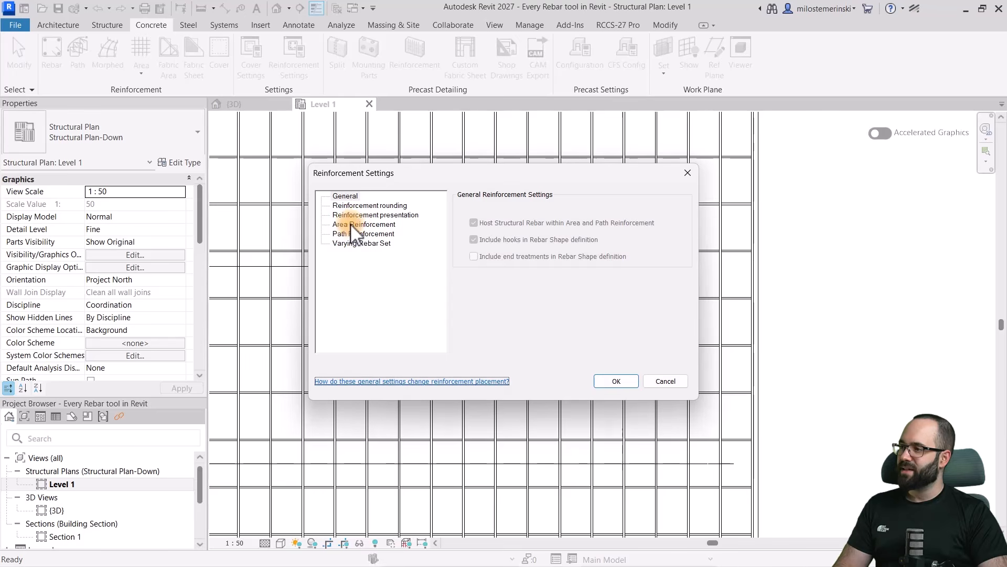
pyautogui.click(357, 225)
pyautogui.moveTo(572, 175); pyautogui.dragTo(809, 72)
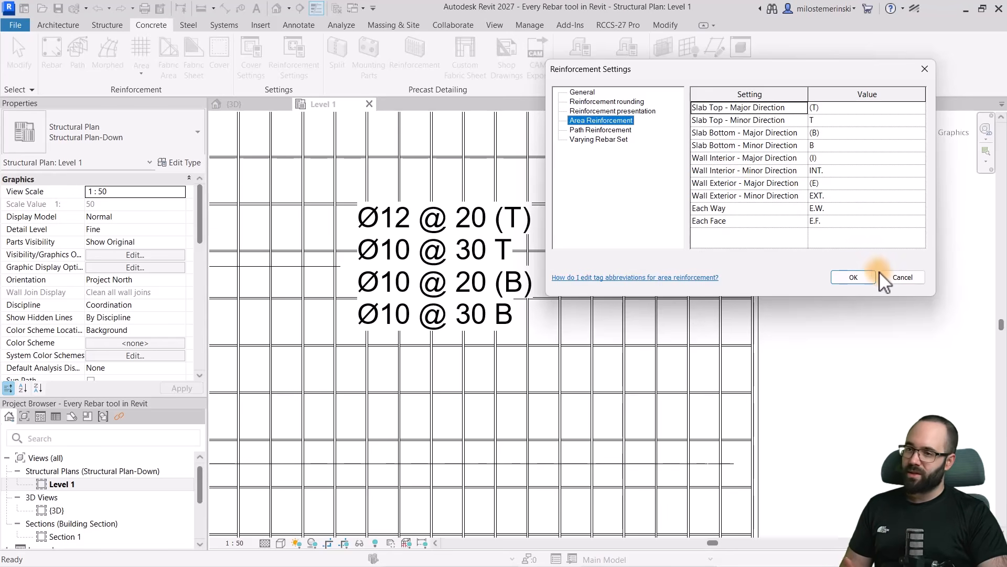
pyautogui.click(842, 273)
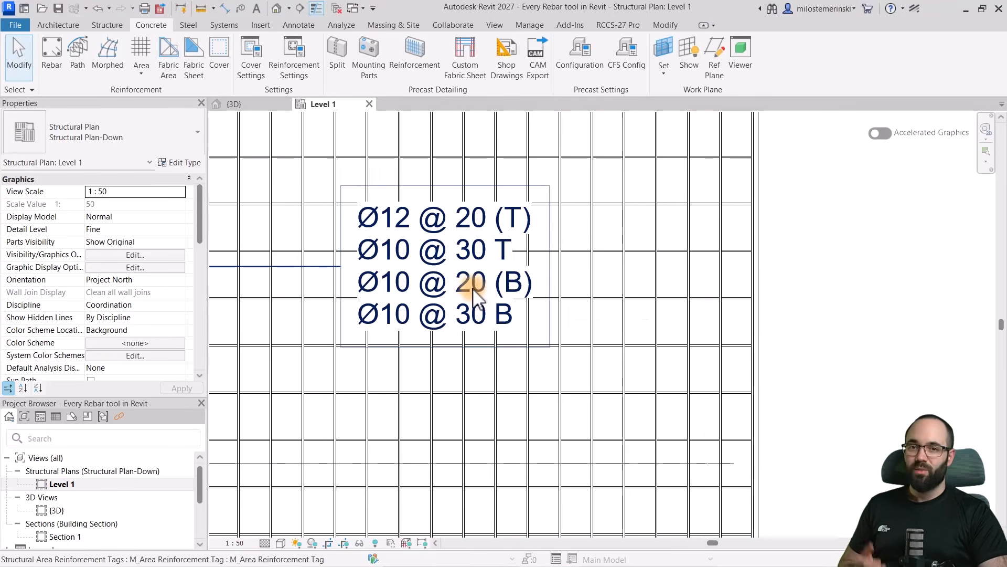
# In the {3D} view, inspect the whole area reinforcement system and its individual Ø12 top major bar set.
pyautogui.scroll(-5, 501, 296)
pyautogui.scroll(3, 502, 326)
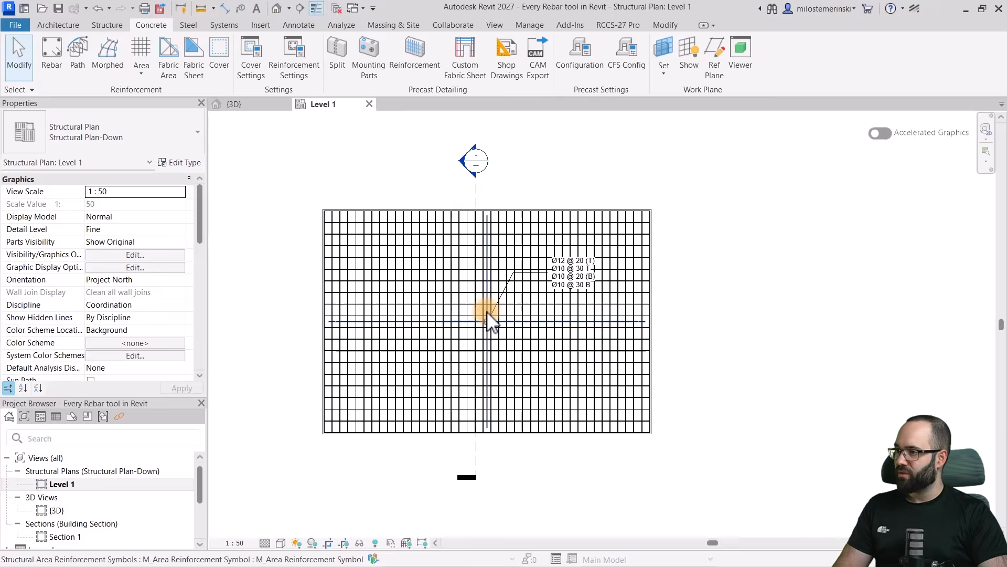
pyautogui.click(259, 103)
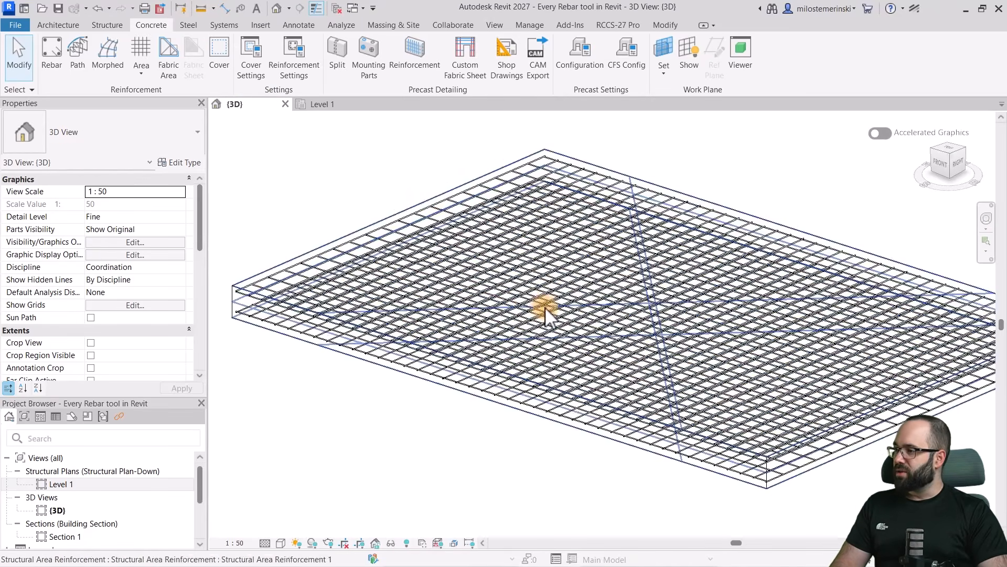
pyautogui.click(387, 307)
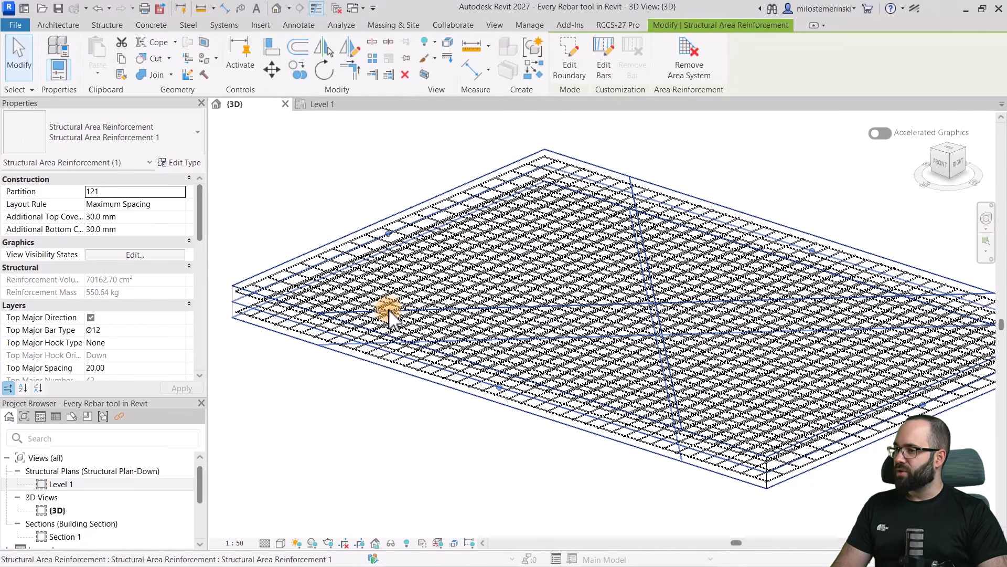
pyautogui.press('Escape')
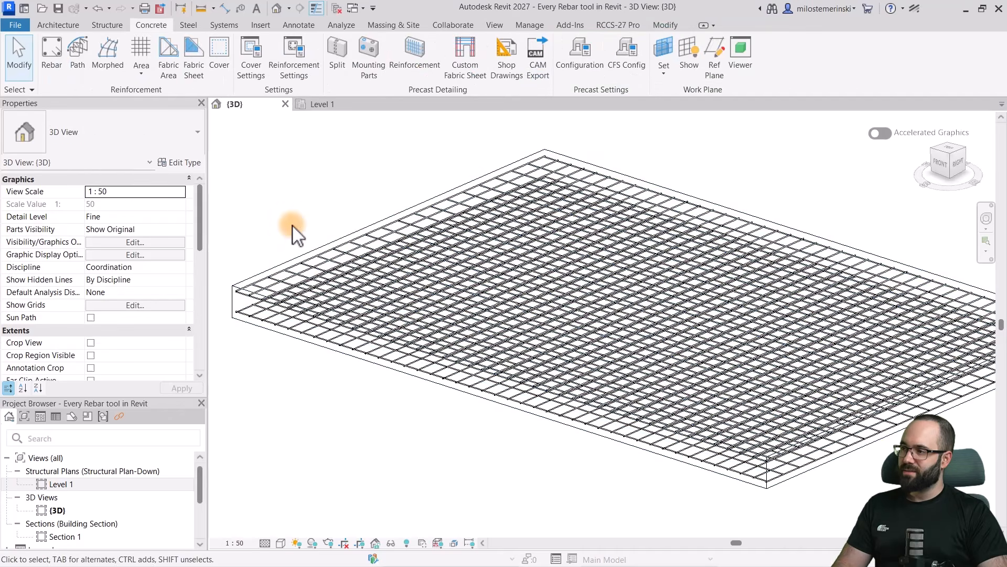
pyautogui.click(334, 264)
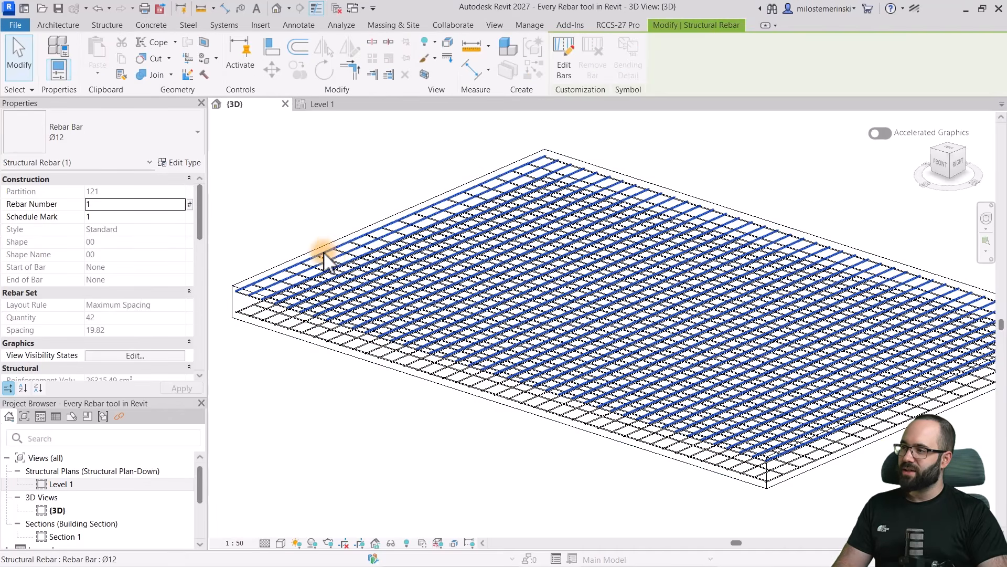
pyautogui.click(316, 241)
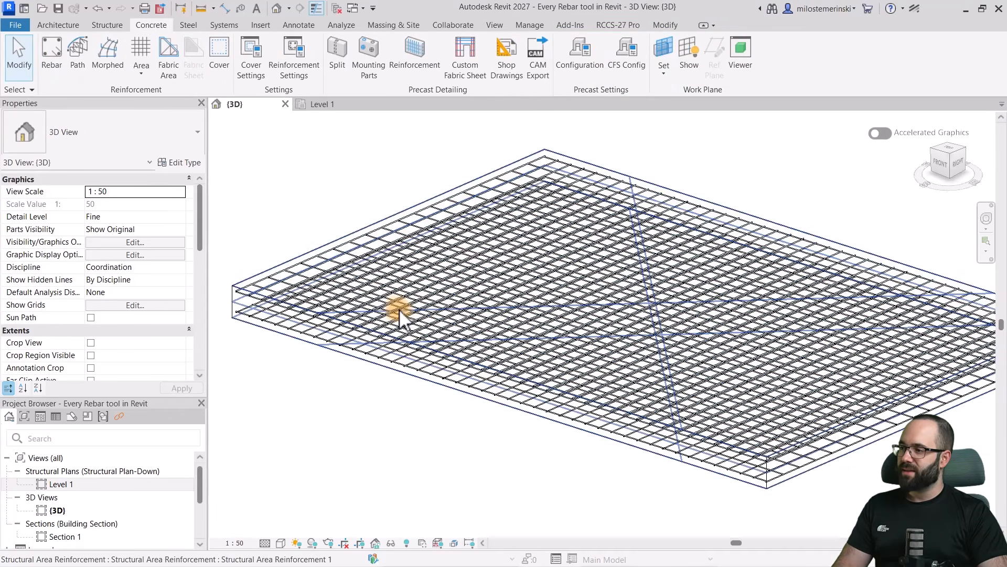
# Set the area reinforcement's Top Major Hook Type to Standard - 90 deg. and check the hooks at the slab edge.
pyautogui.click(397, 311)
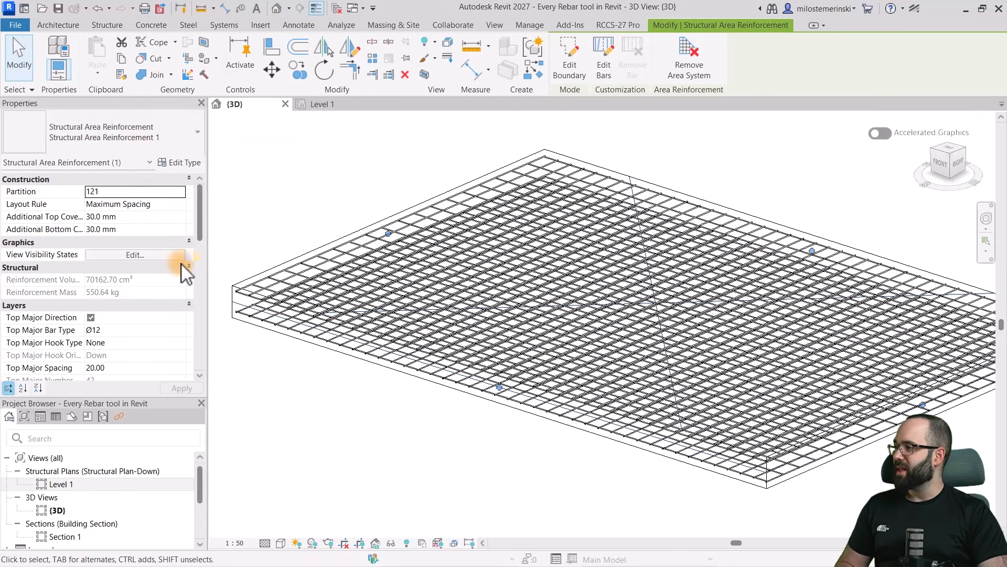
pyautogui.scroll(-3, 134, 267)
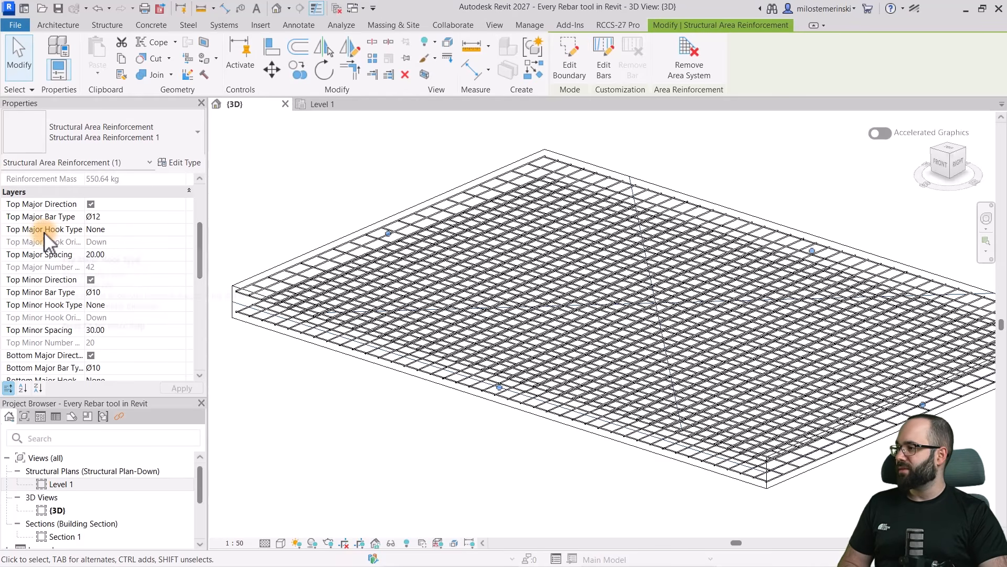
pyautogui.click(170, 231)
pyautogui.click(180, 231)
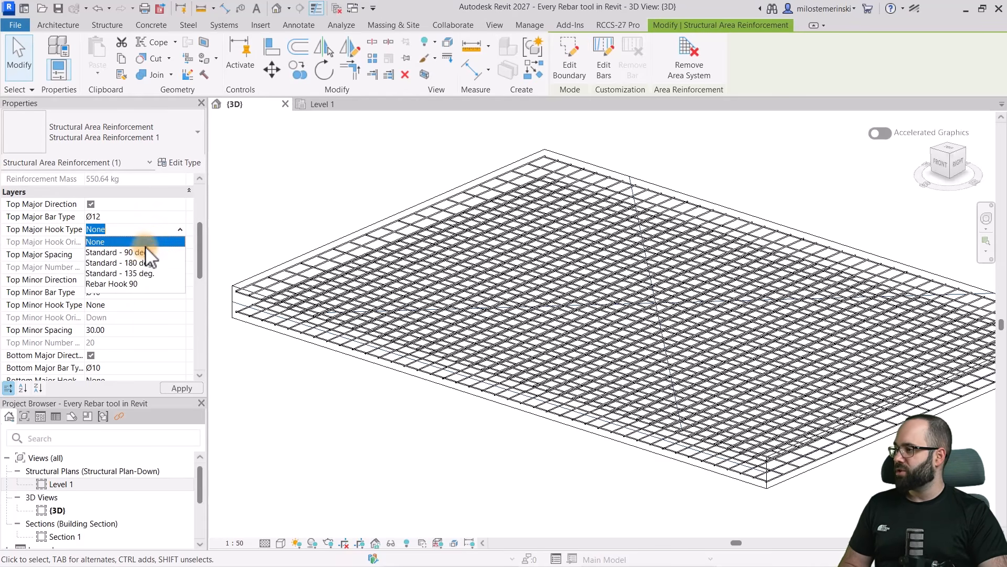
pyautogui.click(143, 252)
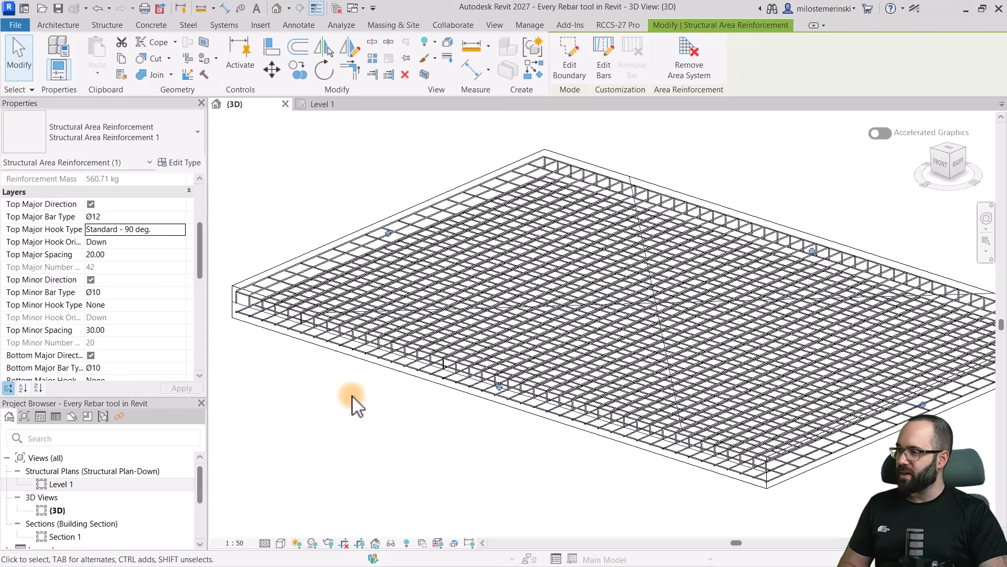
pyautogui.scroll(8, 423, 383)
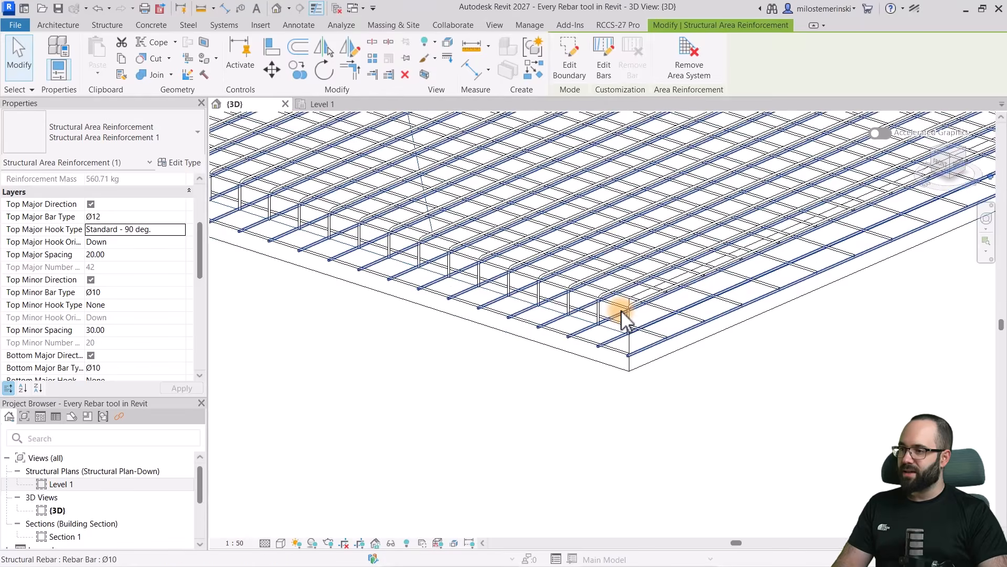
# Remove the area system from the slab's area reinforcement, leaving its bars as independent rebar sets.
pyautogui.scroll(-10, 582, 326)
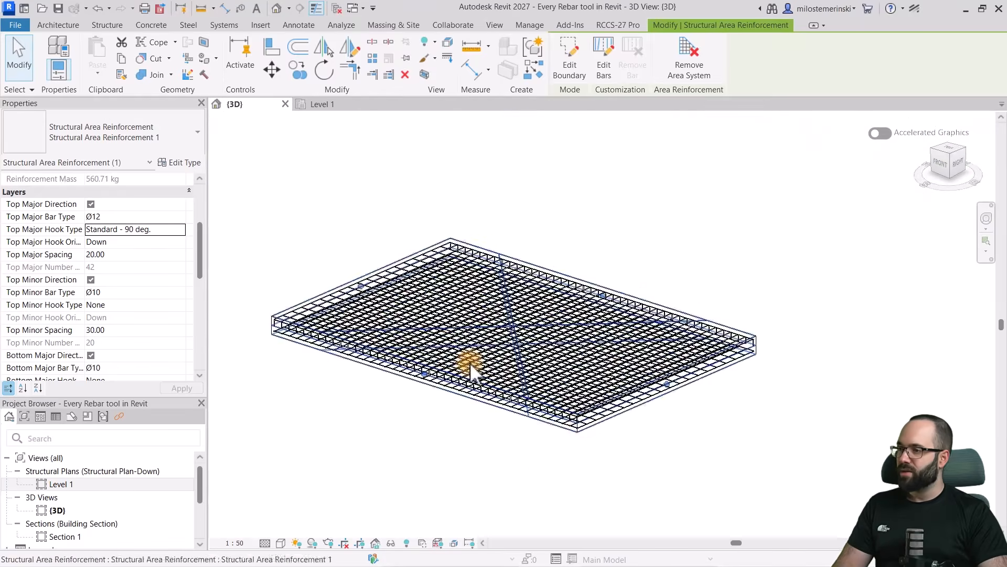
pyautogui.moveTo(407, 431)
pyautogui.keyDown('shift'); pyautogui.mouseDown(button='middle')
pyautogui.moveTo(416, 455)
pyautogui.moveTo(385, 452)
pyautogui.moveTo(409, 415)
pyautogui.mouseUp(button='middle'); pyautogui.keyUp('shift')
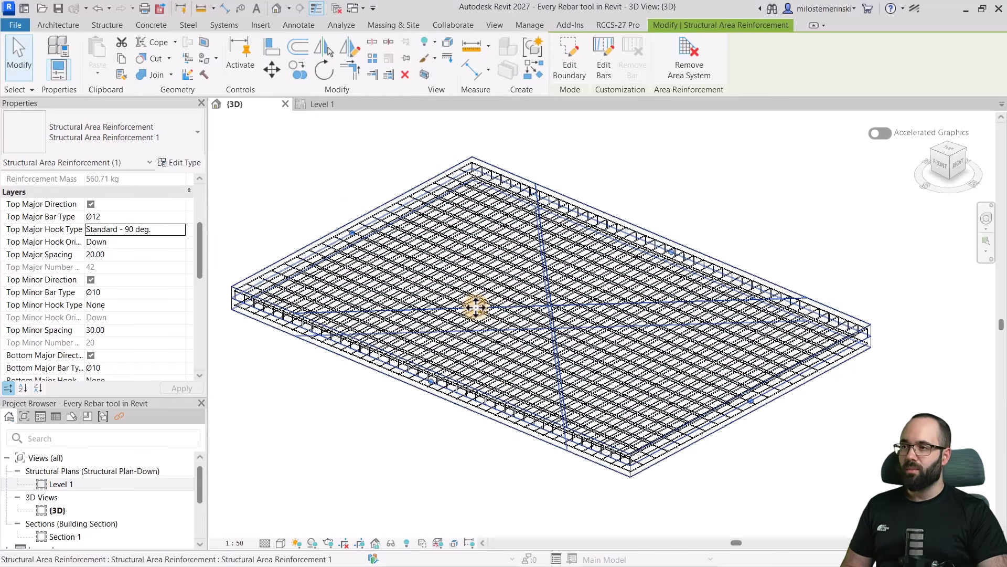
pyautogui.click(685, 76)
pyautogui.click(666, 158)
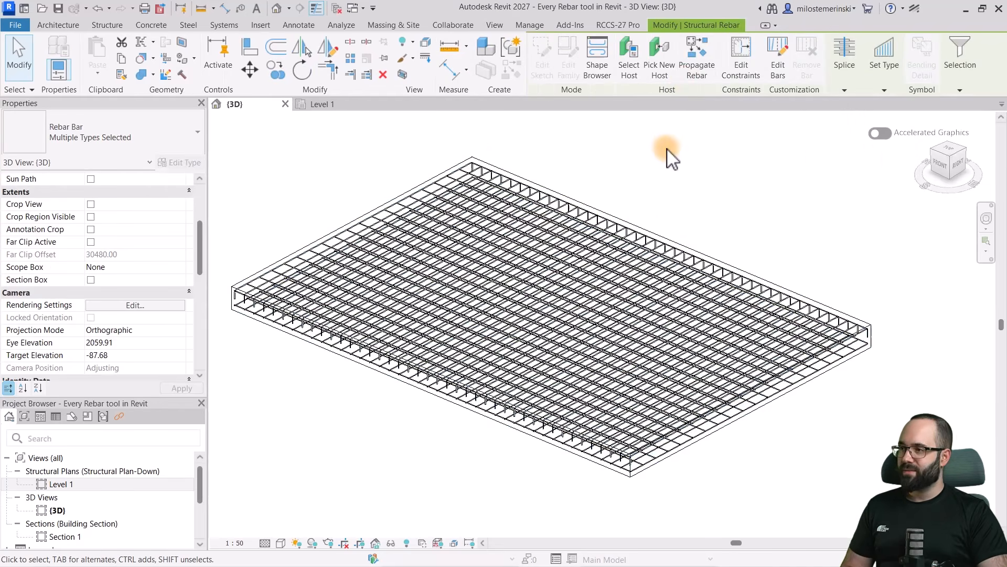
# Inspect the slab's individual rebar sets, including the hooked Ø12 bars and the straight Ø10 bars at the slab corner.
pyautogui.click(474, 167)
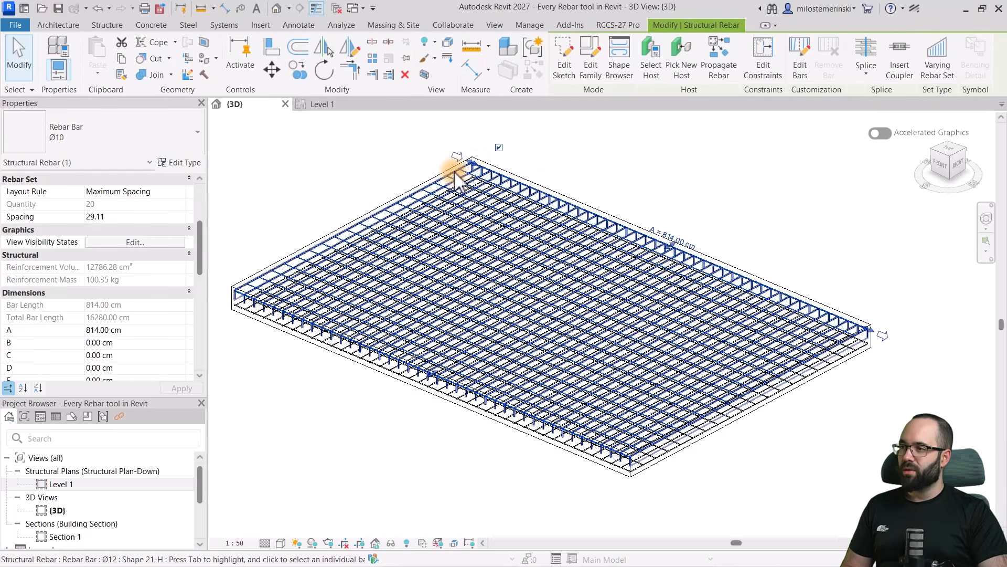
pyautogui.click(449, 169)
pyautogui.scroll(4, 650, 475)
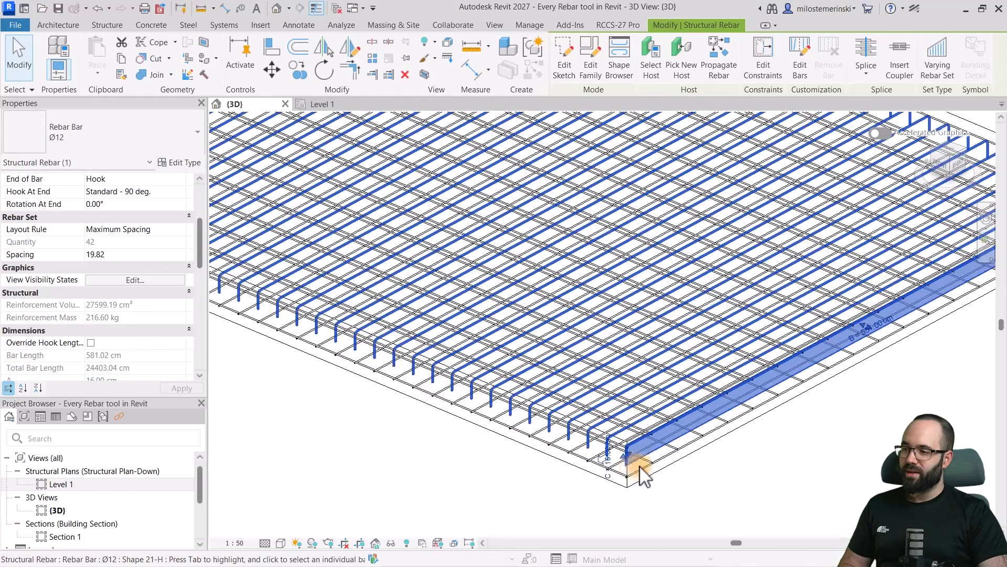
pyautogui.click(646, 465)
pyautogui.scroll(-5, 598, 467)
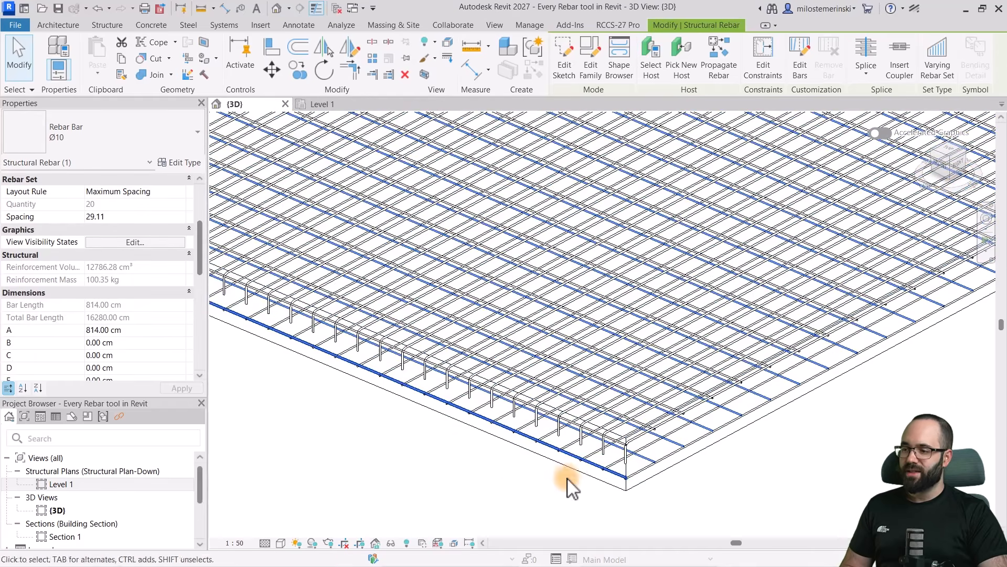
pyautogui.scroll(-2, 584, 385)
pyautogui.click(495, 428)
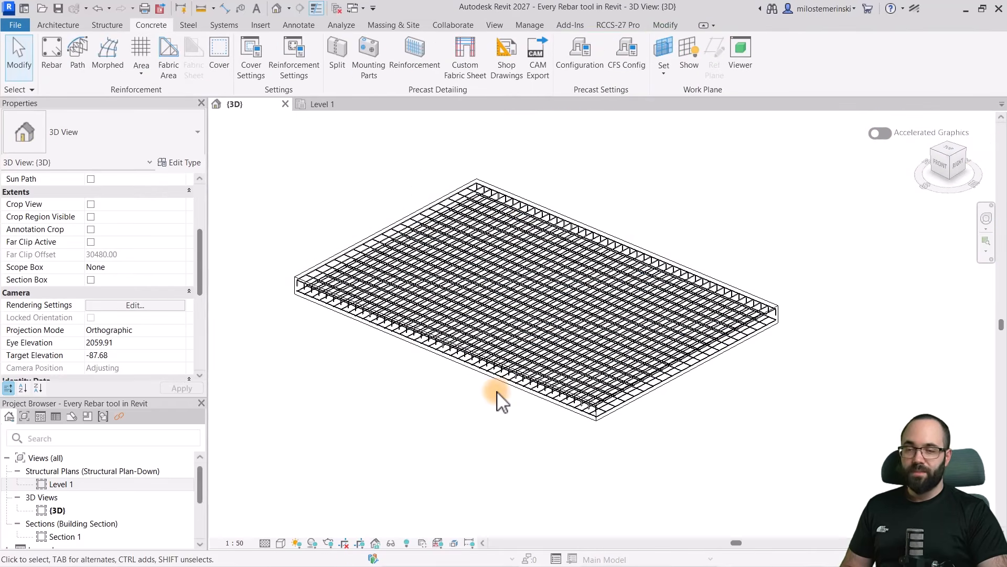
# Delete all of the slab's rebar sets one after another, leaving the floor without reinforcement.
pyautogui.click(397, 262)
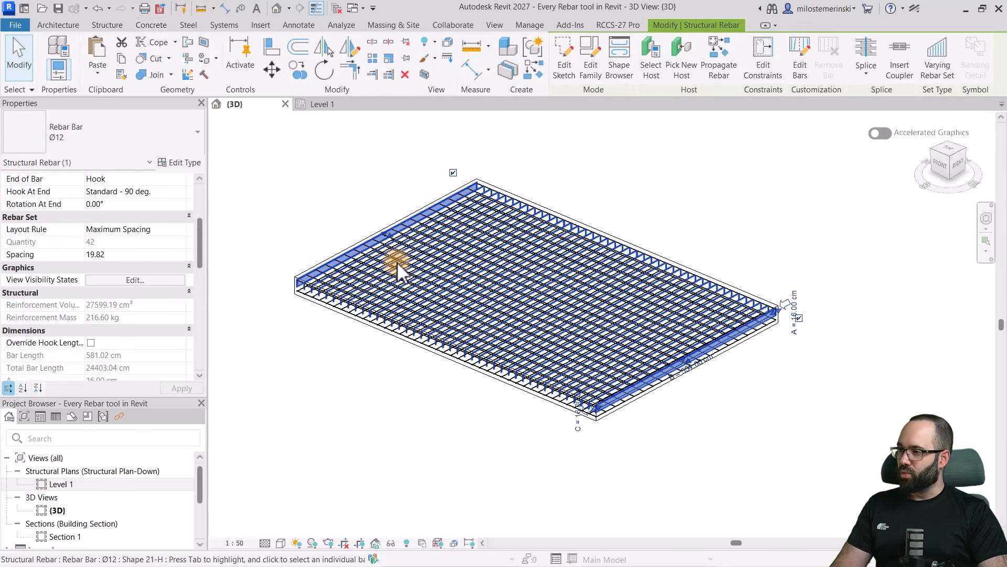
pyautogui.press('Delete')
pyautogui.click(417, 265)
pyautogui.press('Delete')
pyautogui.click(412, 268)
pyautogui.press('Delete')
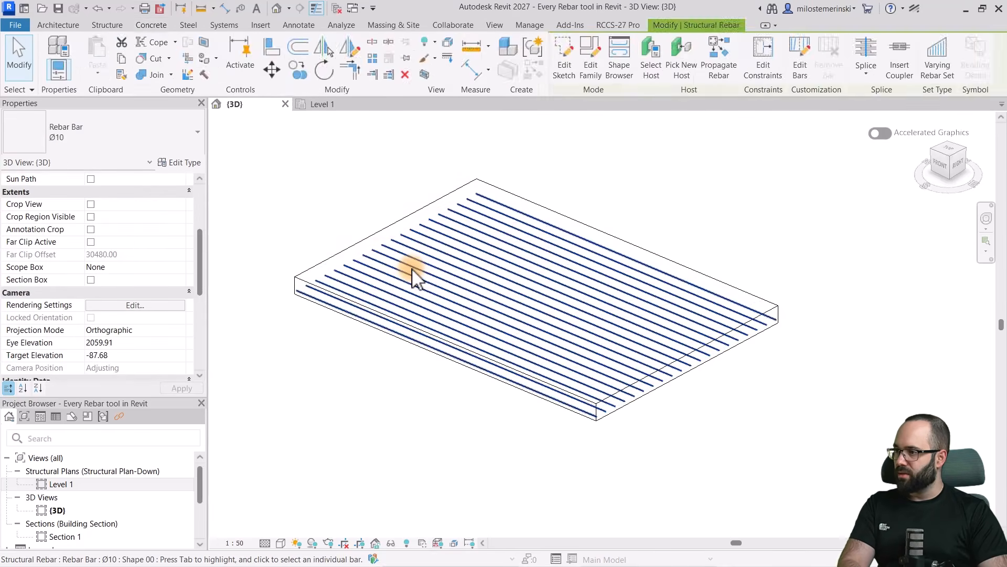
pyautogui.press('Delete')
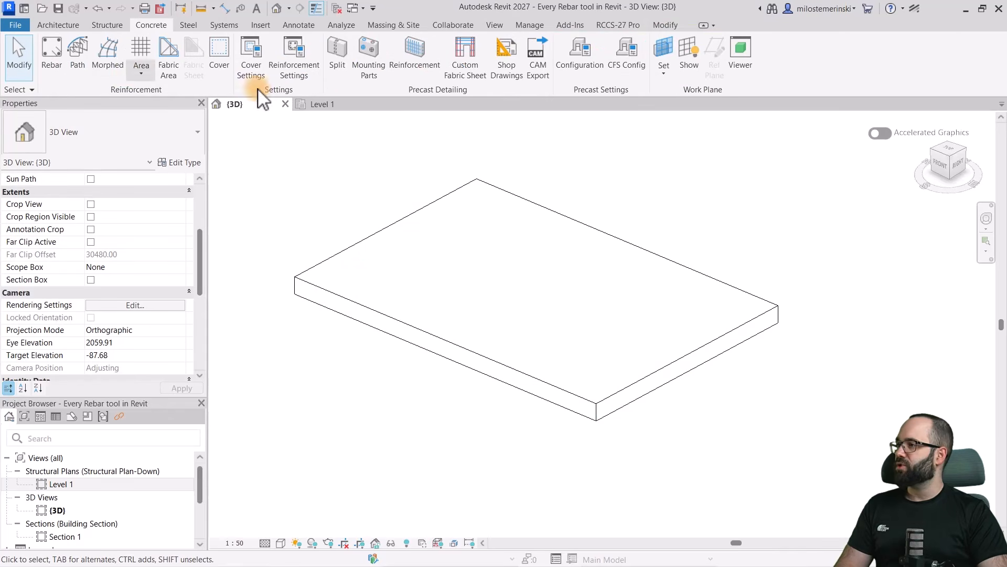
# In the Level 1 plan, create path reinforcement along the floor's upper and right edges, without loading a path reinforcement tag family.
pyautogui.click(317, 104)
pyautogui.click(141, 73)
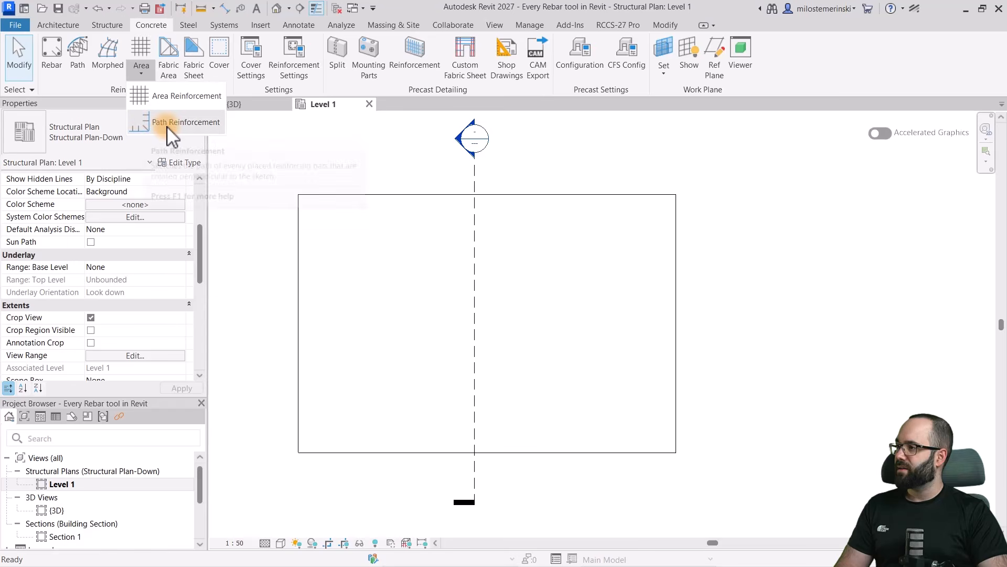
pyautogui.click(182, 125)
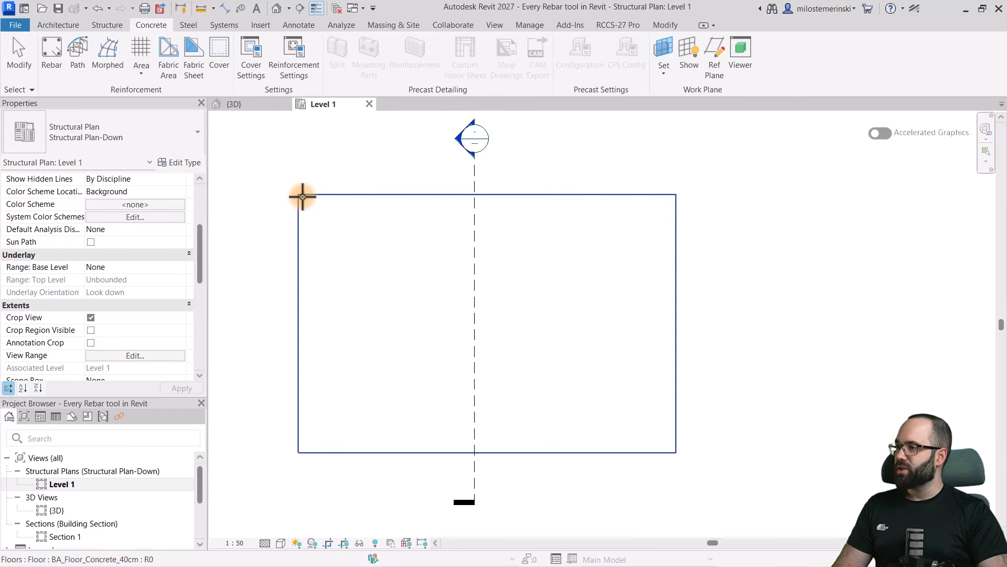
pyautogui.click(302, 197)
pyautogui.click(525, 318)
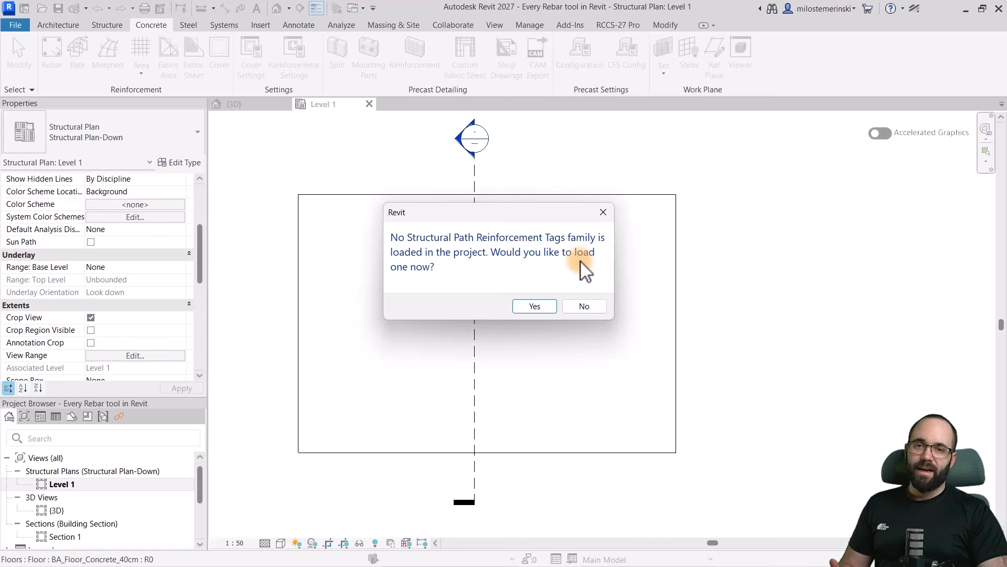
pyautogui.click(590, 305)
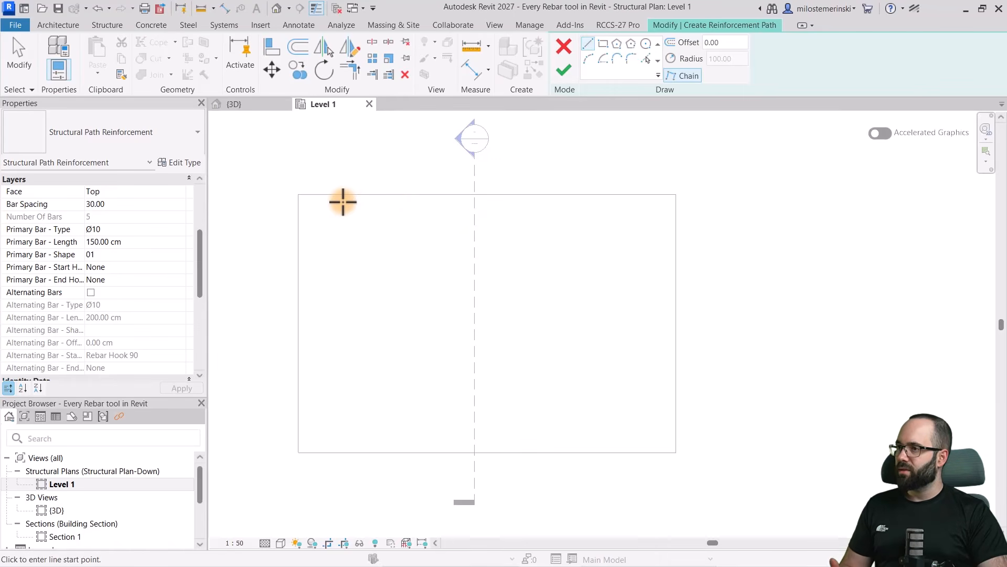
pyautogui.click(299, 194)
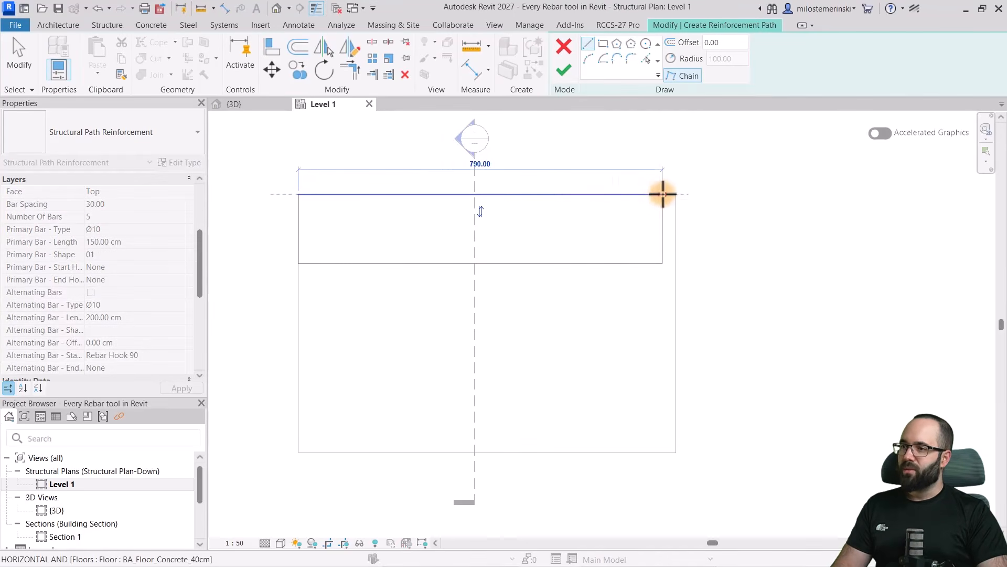
pyautogui.click(675, 194)
pyautogui.click(676, 452)
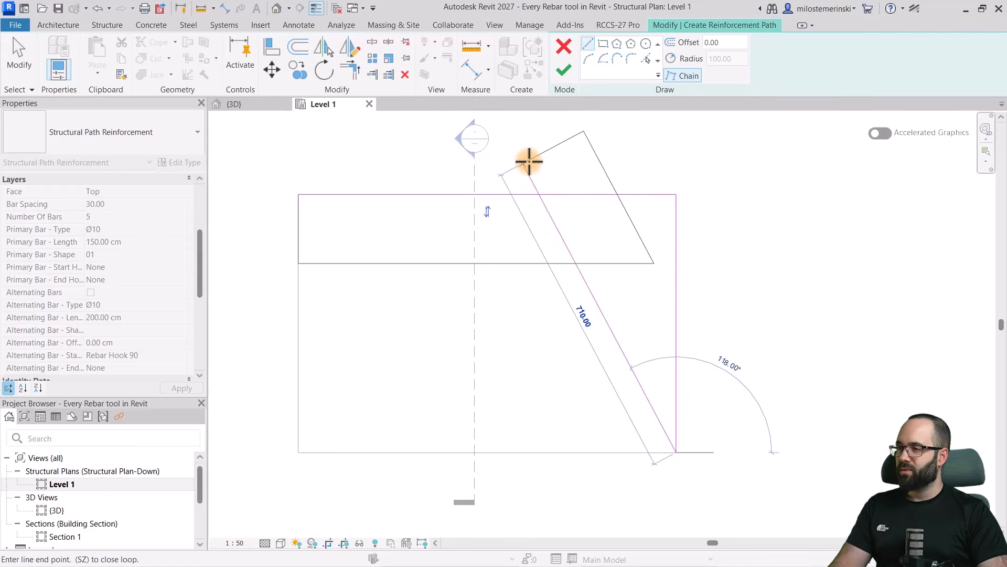
pyautogui.click(565, 70)
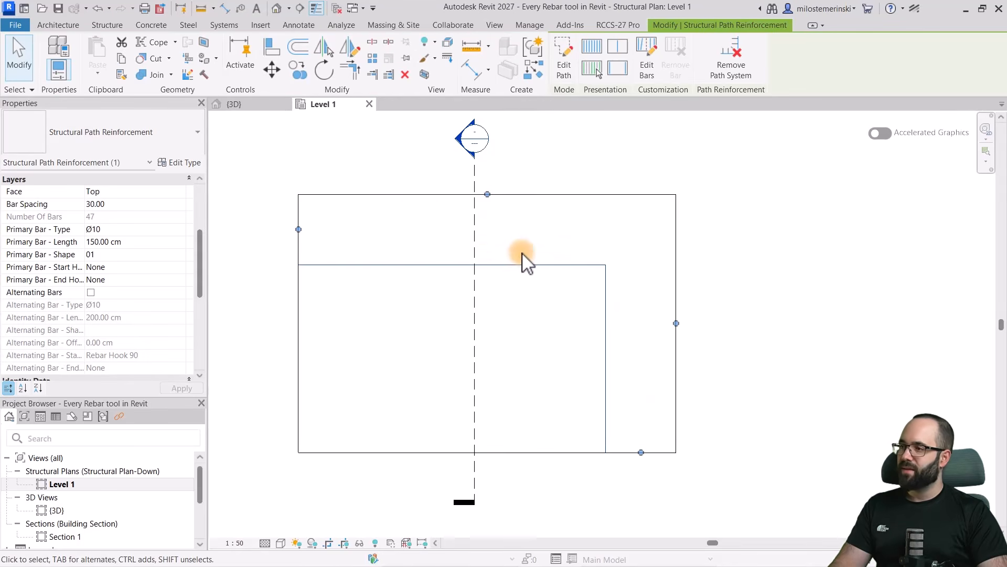
# Show the path reinforcement unobscured in Level 1 and {3D}, and inspect its bars in the {3D} view.
pyautogui.scroll(-3, 119, 293)
pyautogui.scroll(4, 120, 292)
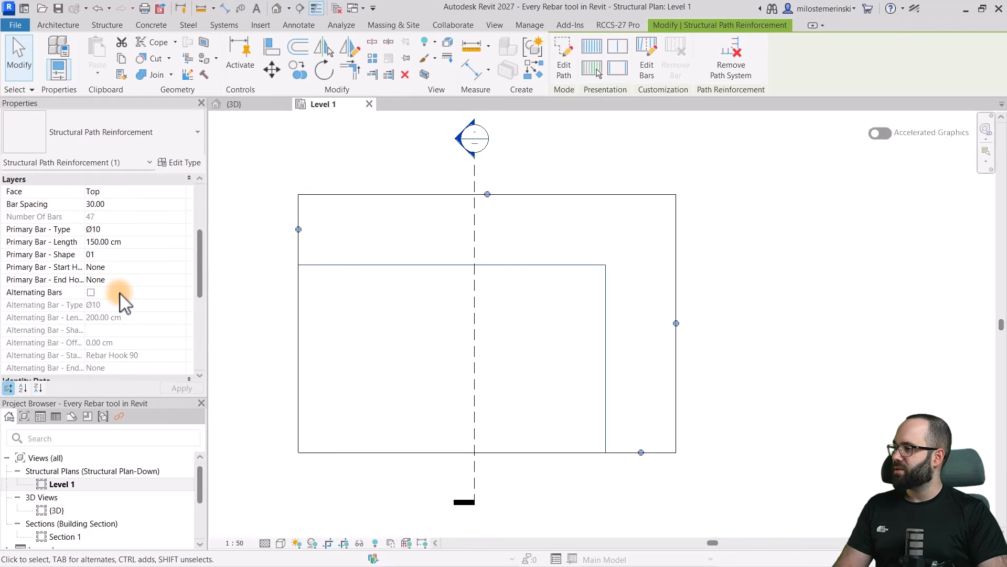
pyautogui.scroll(3, 123, 284)
pyautogui.click(153, 243)
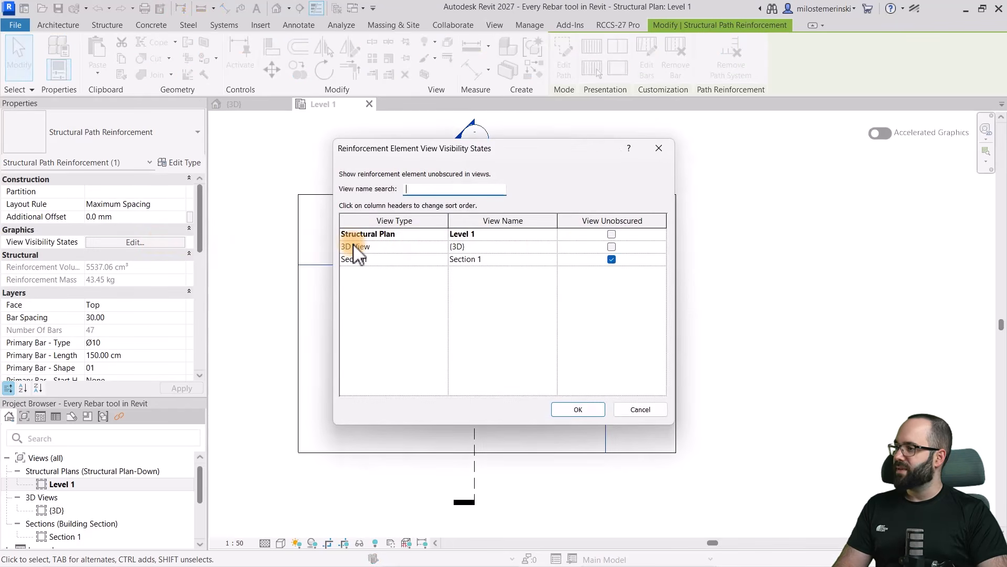
pyautogui.click(612, 234)
pyautogui.click(612, 246)
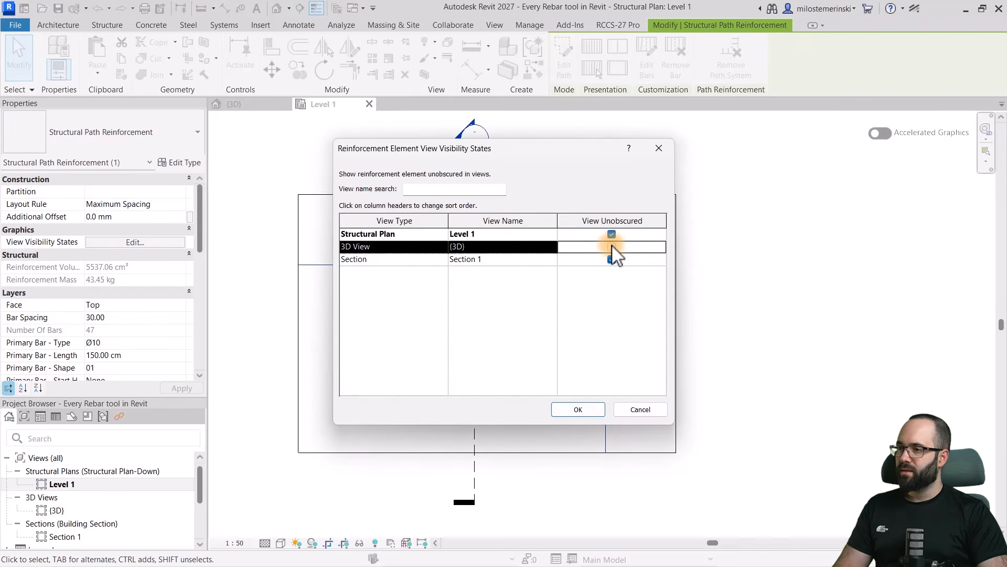
pyautogui.click(578, 410)
pyautogui.click(240, 105)
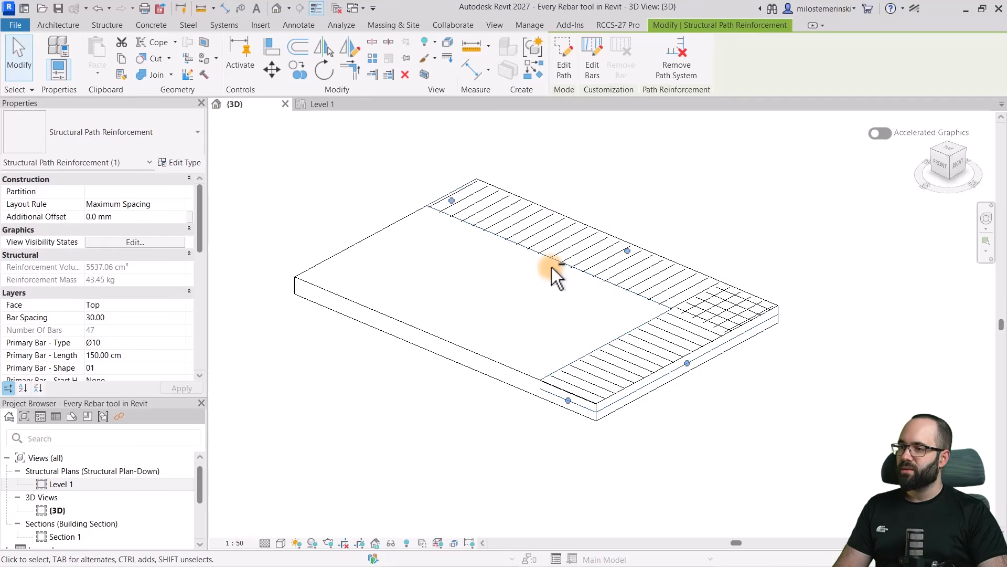
pyautogui.scroll(5, 677, 315)
pyautogui.keyDown('shift'); pyautogui.moveTo(798, 408); pyautogui.dragTo(783, 445, button='middle'); pyautogui.keyUp('shift')
pyautogui.scroll(-3, 723, 371)
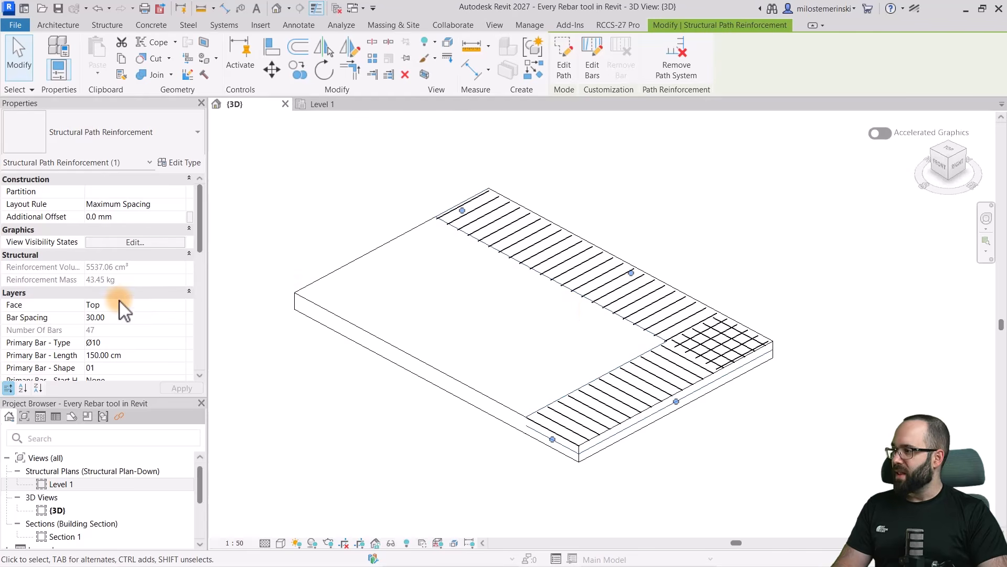
# Enable Alternating Bars for the path reinforcement and apply the change.
pyautogui.scroll(-3, 122, 311)
pyautogui.scroll(-1, 79, 283)
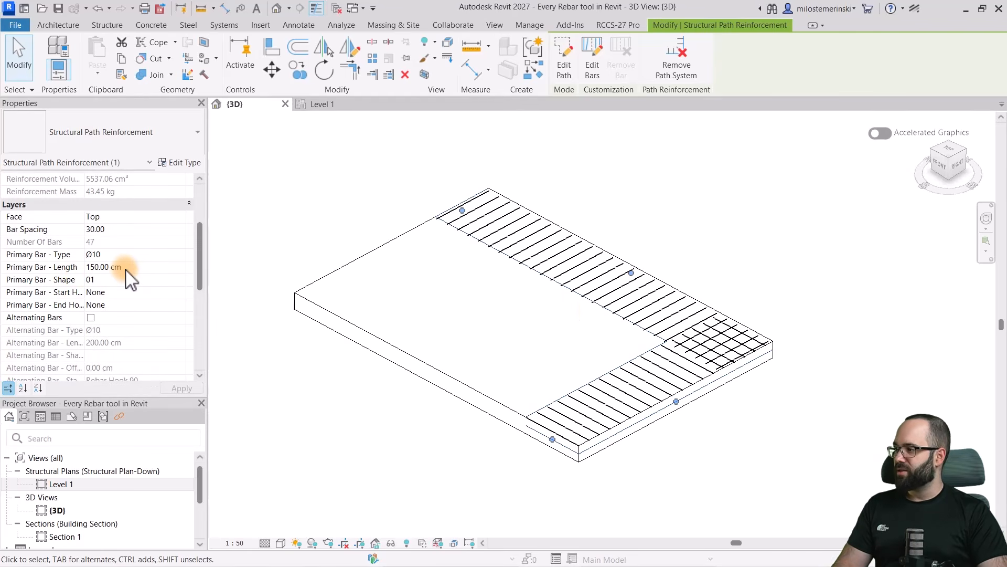
pyautogui.click(91, 318)
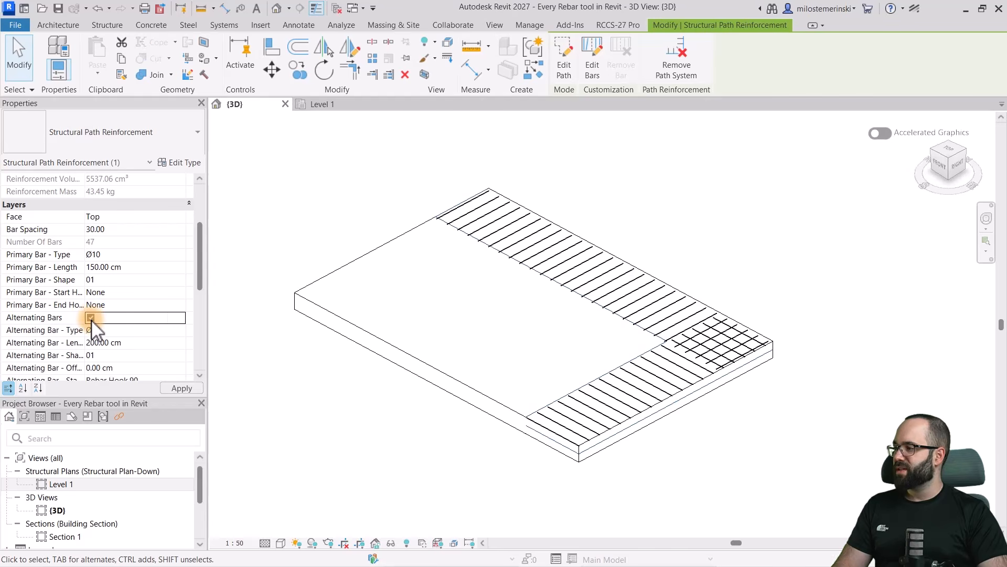
pyautogui.click(178, 389)
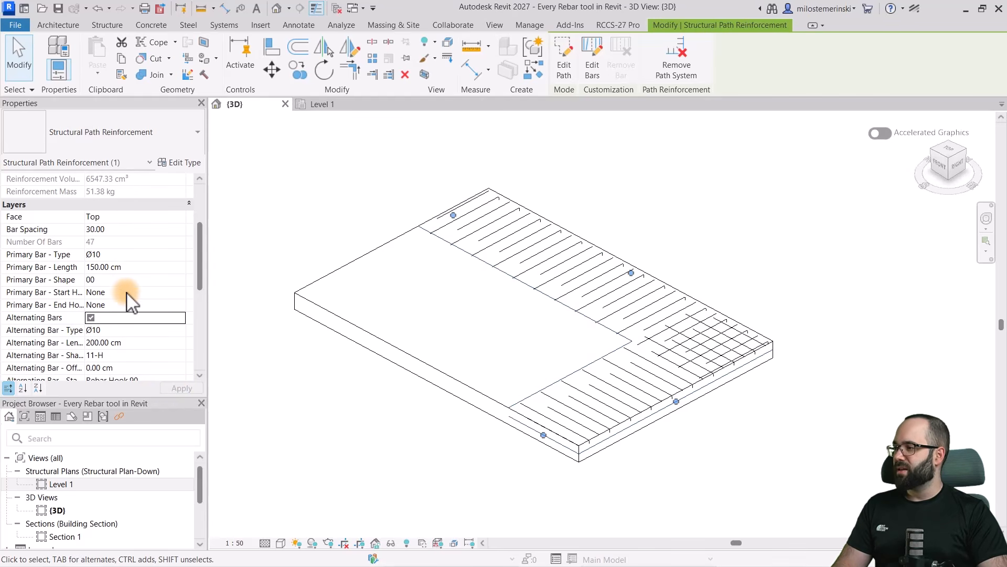
# Set the path reinforcement's Alternating Bar Length to 250 cm and its Bar Spacing to 20.
pyautogui.click(94, 342)
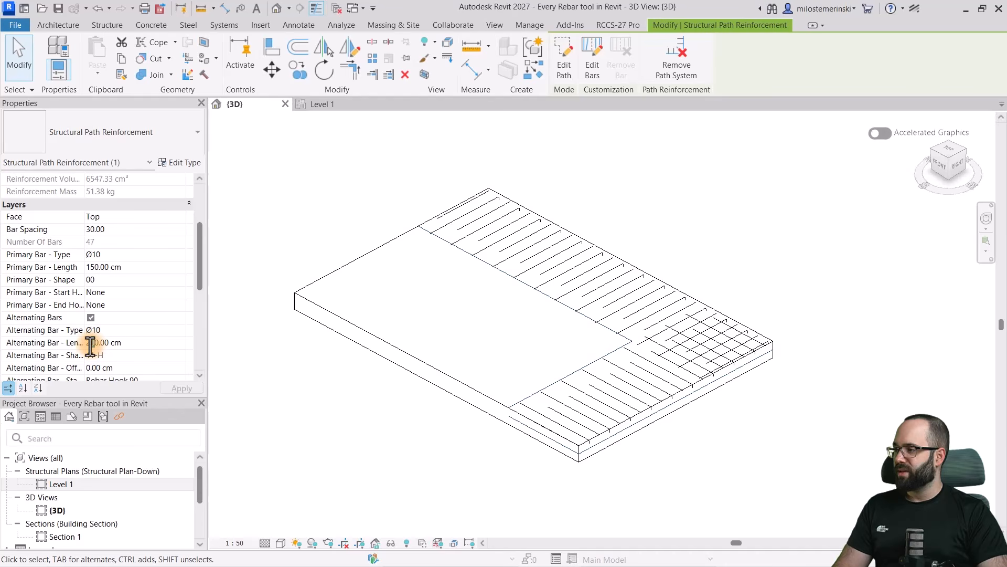
pyautogui.click(178, 388)
pyautogui.scroll(3, 445, 253)
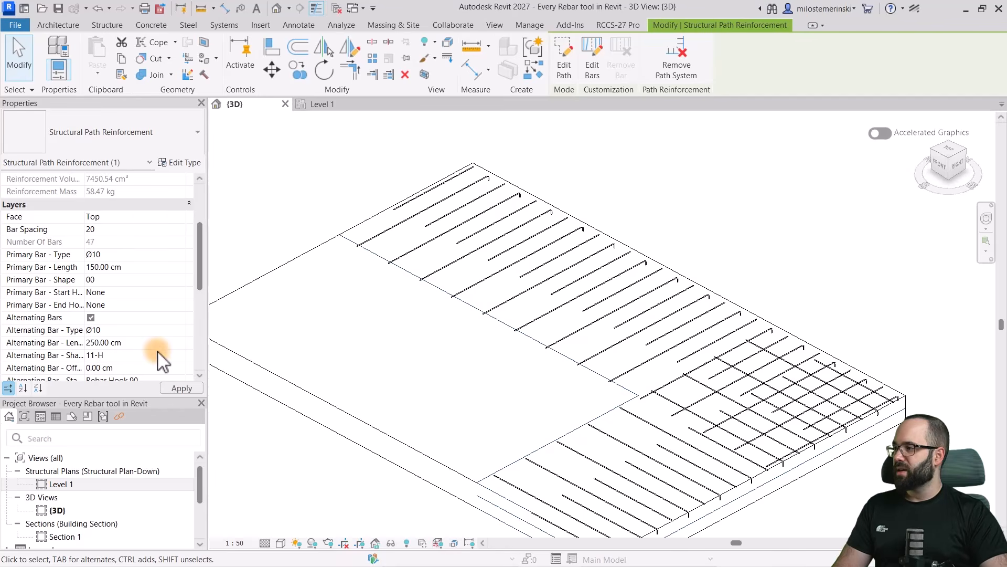
pyautogui.click(181, 389)
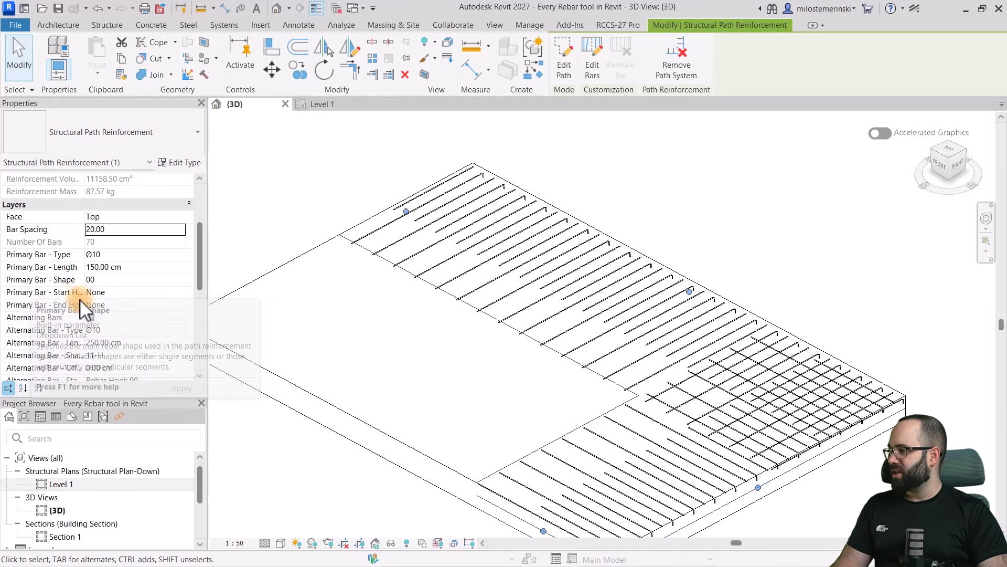
# Set the path reinforcement's Primary Bar Start Hook to Standard - 90 deg. and check the hooks along the slab edges.
pyautogui.click(134, 295)
pyautogui.click(180, 293)
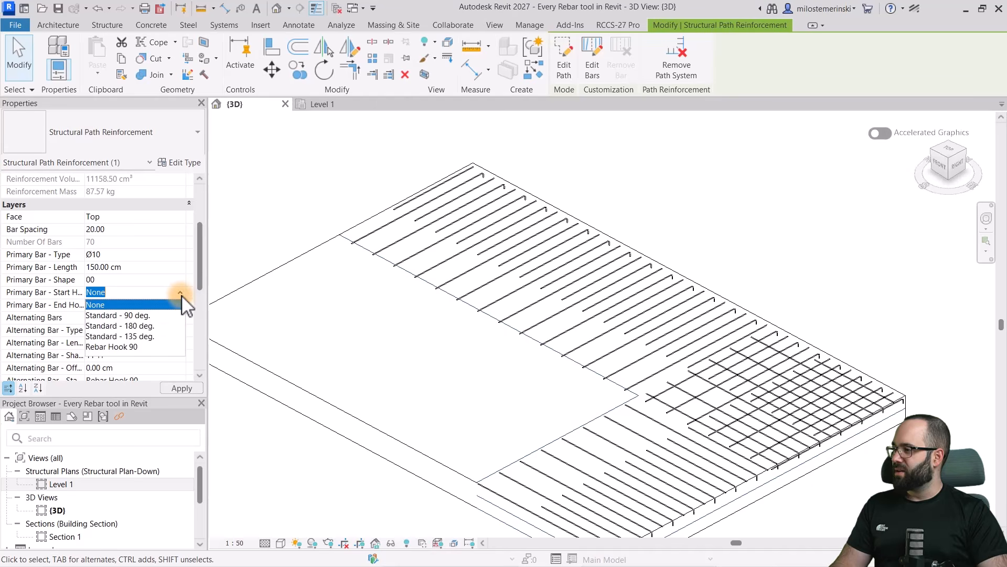
pyautogui.click(126, 315)
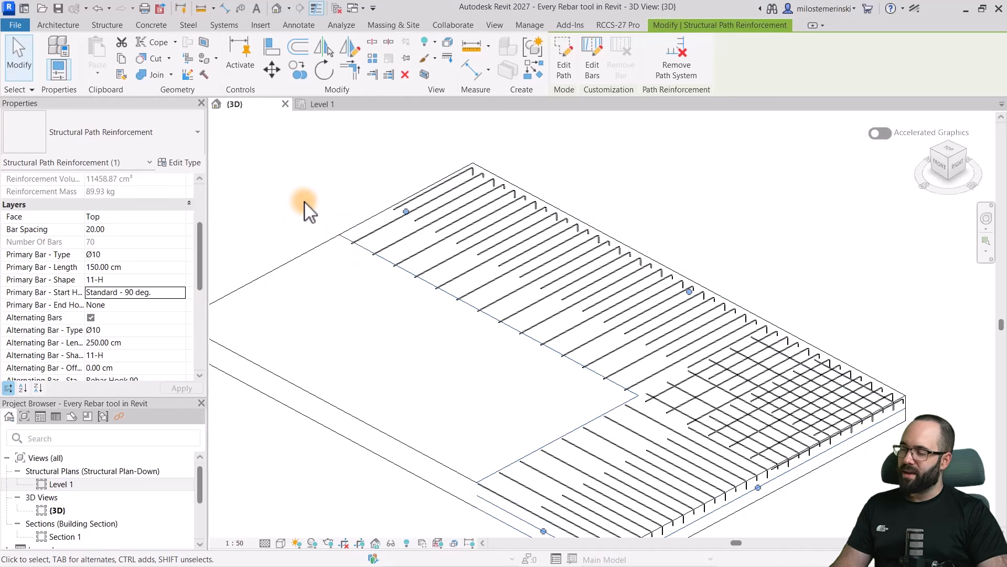
pyautogui.scroll(2, 113, 304)
pyautogui.scroll(-3, 465, 225)
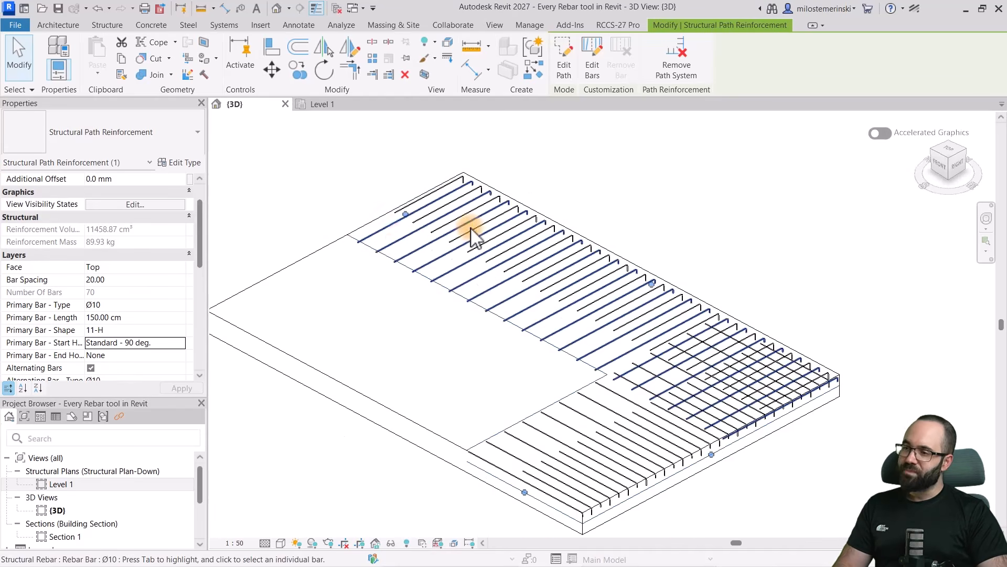
pyautogui.keyDown('shift'); pyautogui.moveTo(562, 316); pyautogui.dragTo(580, 308, button='middle'); pyautogui.keyUp('shift')
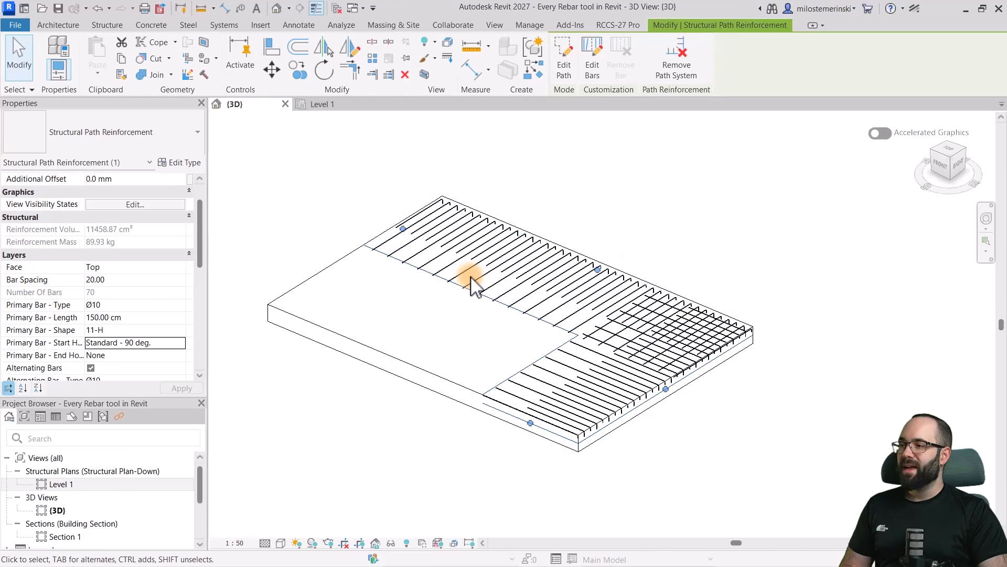
# Remove the path system and select the separate rebar sets along the two slab edges to examine them.
pyautogui.click(675, 74)
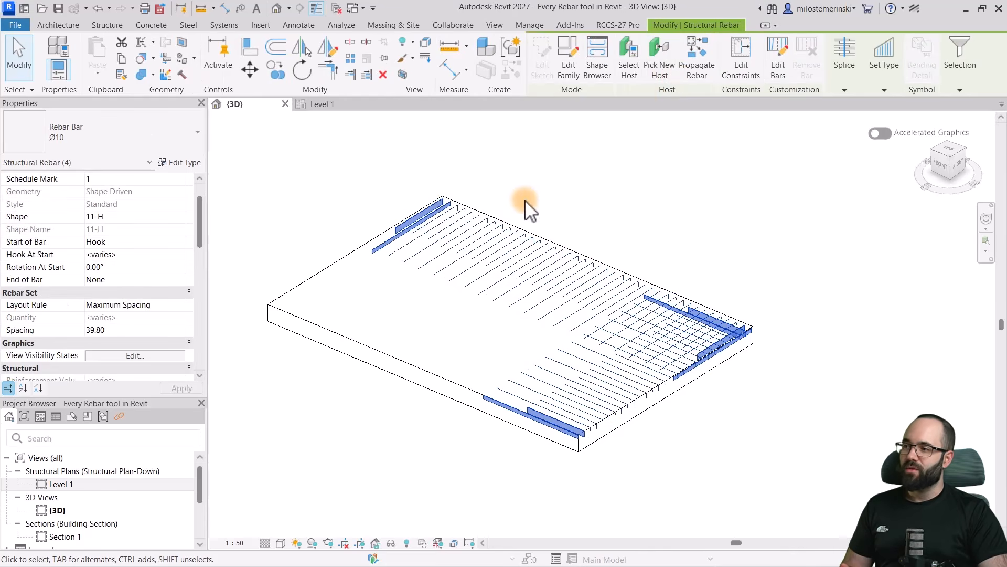
pyautogui.click(524, 197)
pyautogui.click(446, 211)
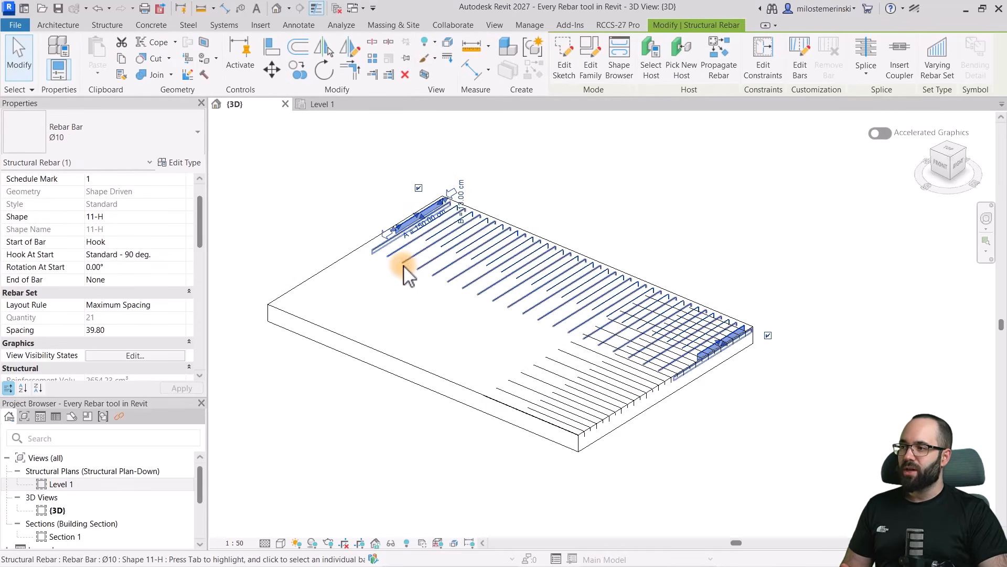
pyautogui.click(593, 374)
pyautogui.click(564, 388)
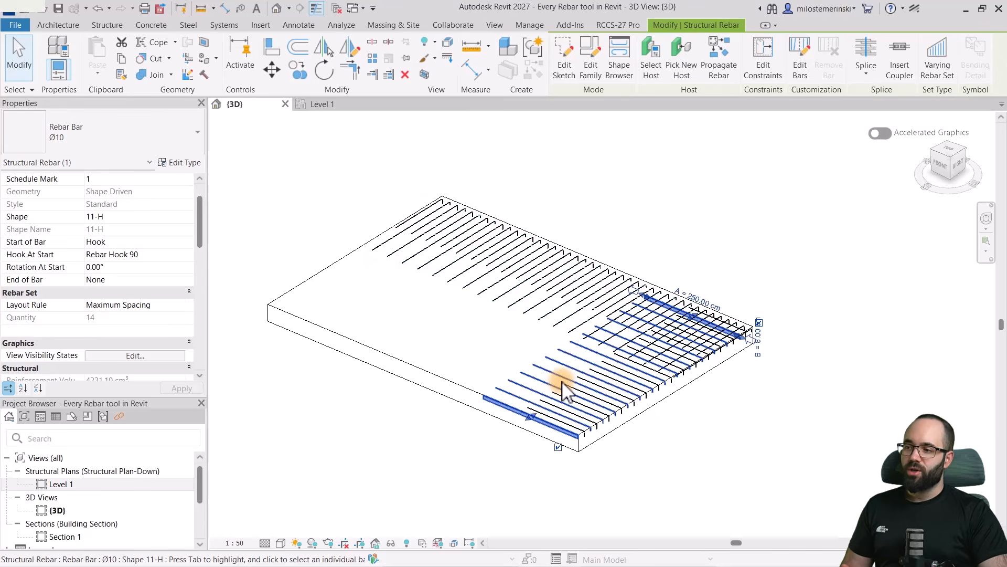
pyautogui.click(519, 355)
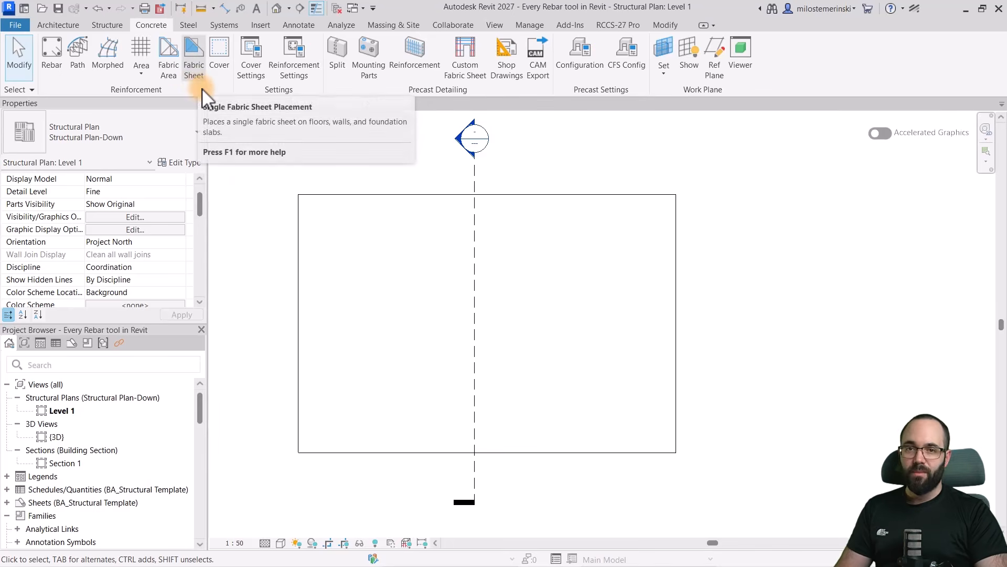
# Browse the project's structural fabric families and examine the fabric sheet types available under Structural Fabric Reinforcement.
pyautogui.scroll(-3, 101, 421)
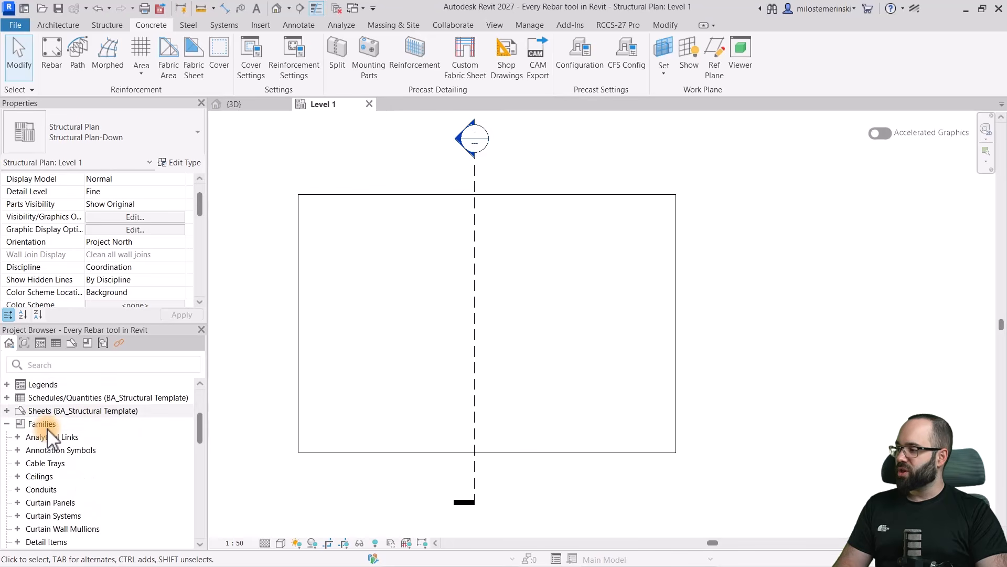
pyautogui.click(7, 424)
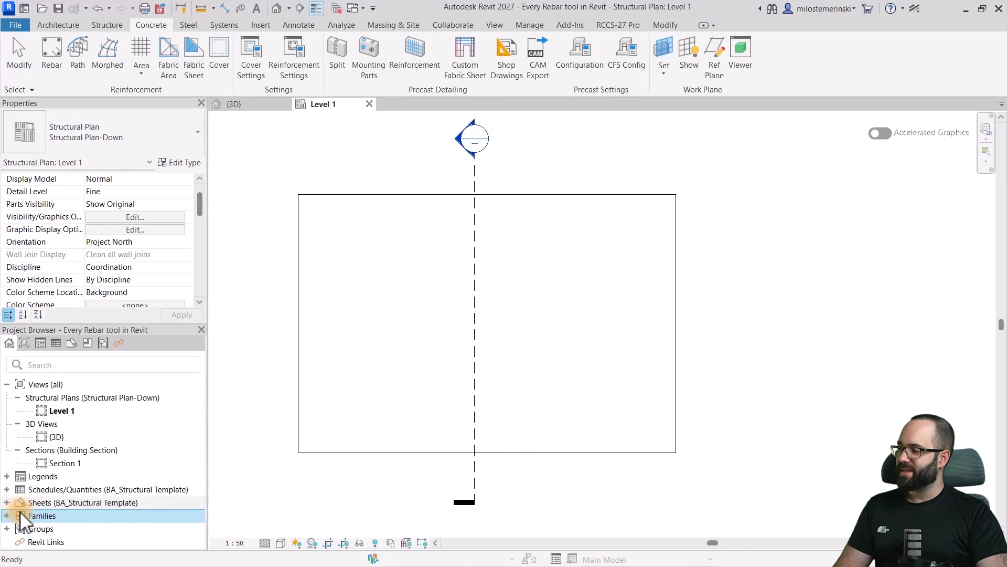
pyautogui.click(7, 515)
pyautogui.scroll(-10, 93, 447)
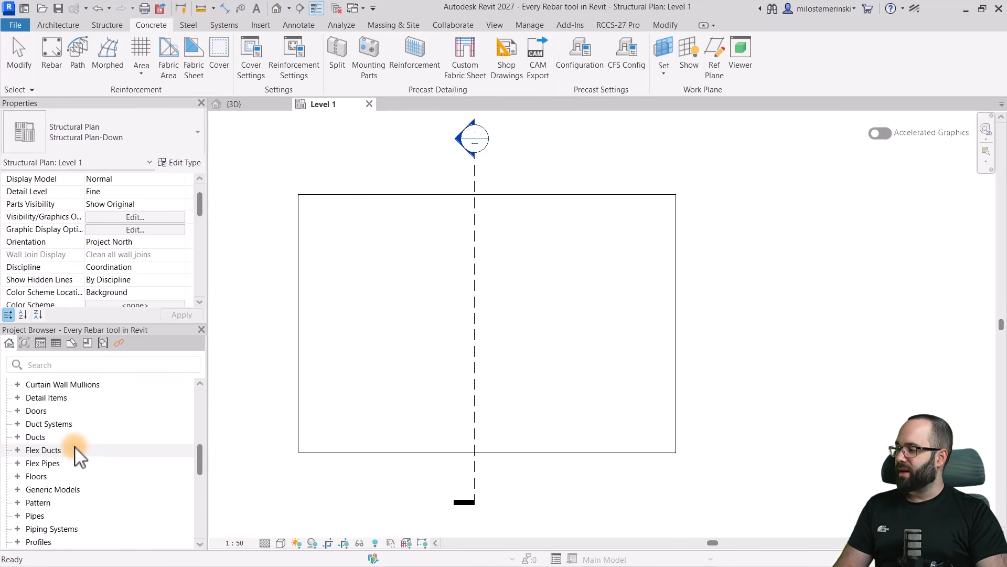
pyautogui.scroll(-4, 63, 446)
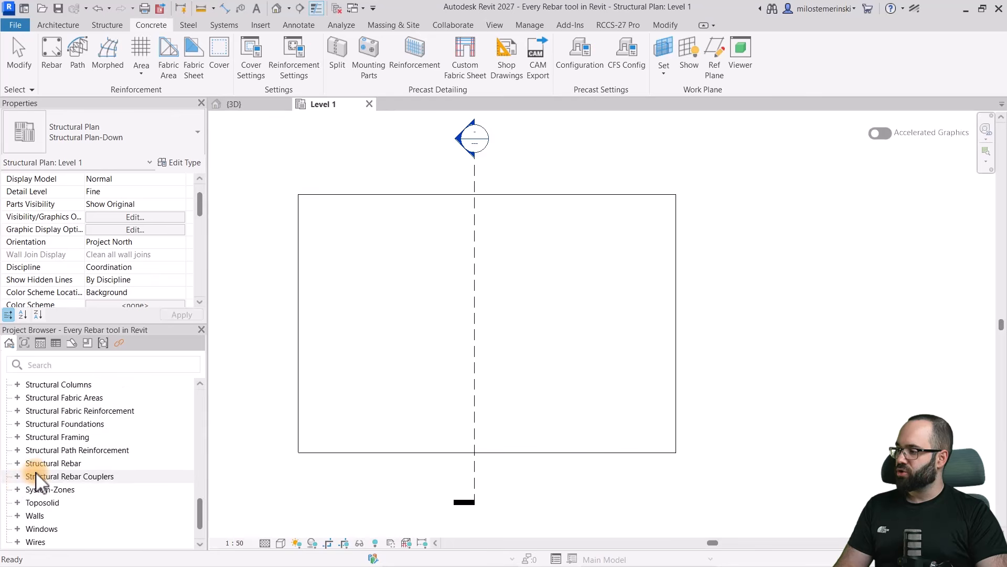
pyautogui.click(17, 398)
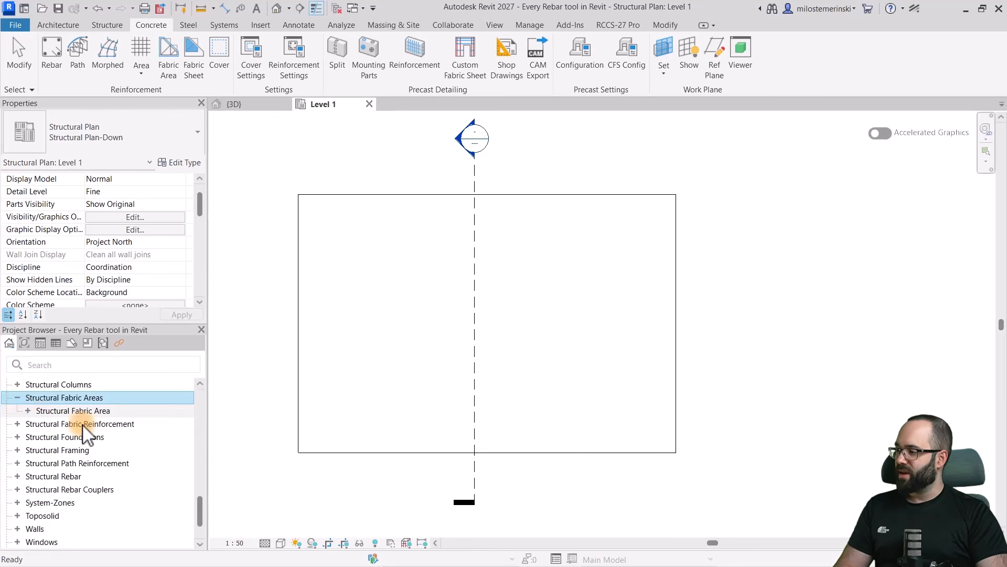
pyautogui.click(28, 411)
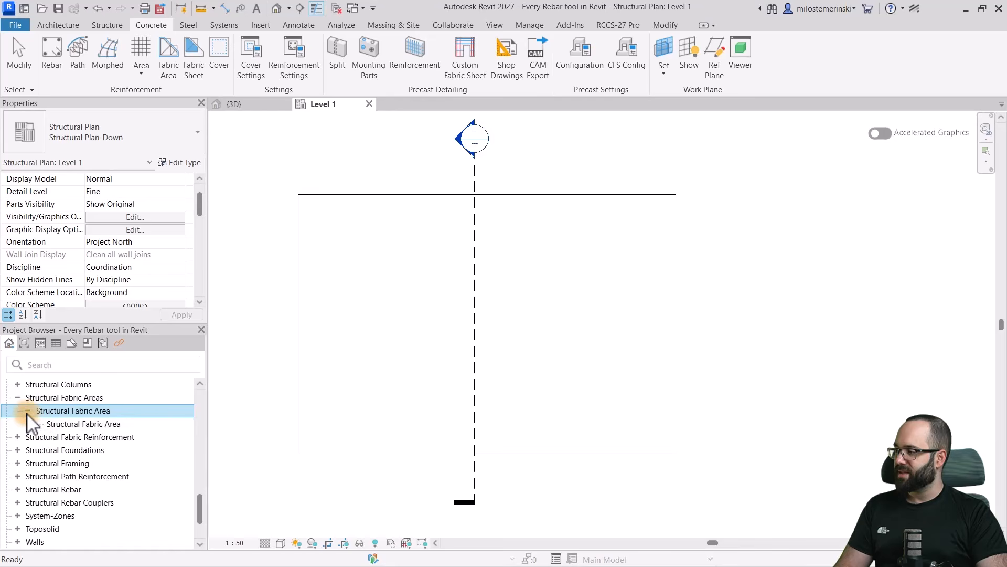
pyautogui.click(22, 417)
pyautogui.click(17, 424)
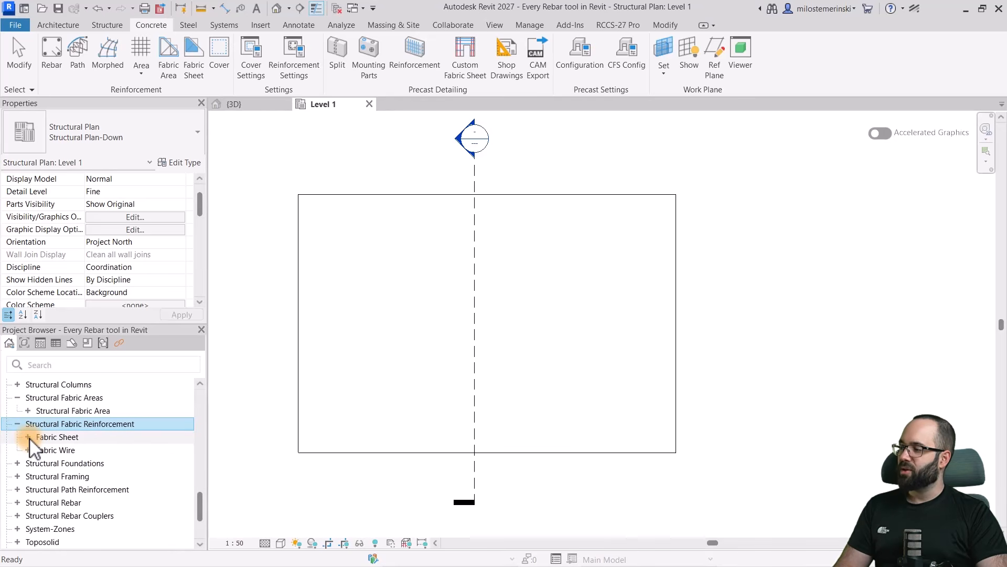
pyautogui.click(28, 437)
pyautogui.scroll(-3, 94, 456)
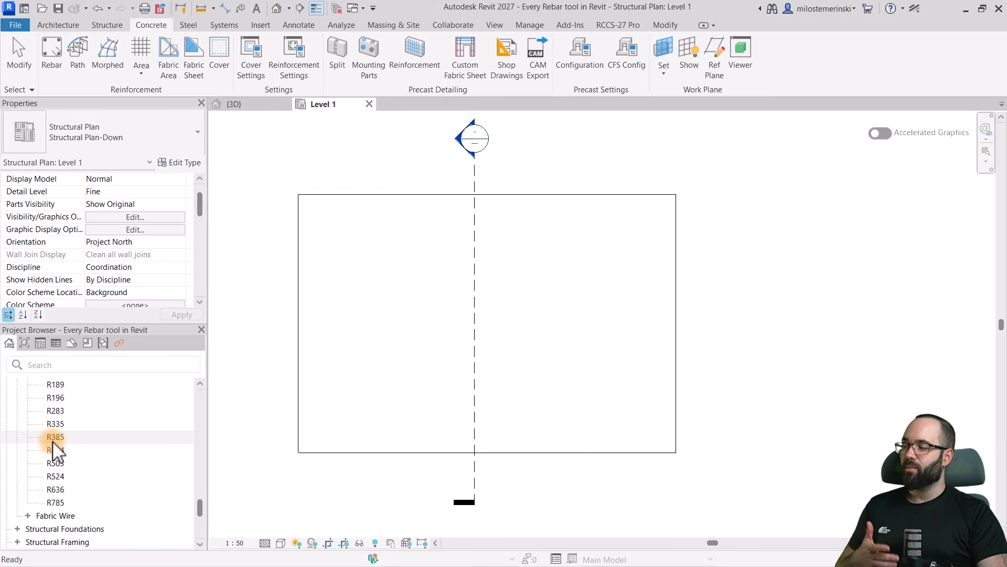
pyautogui.click(401, 309)
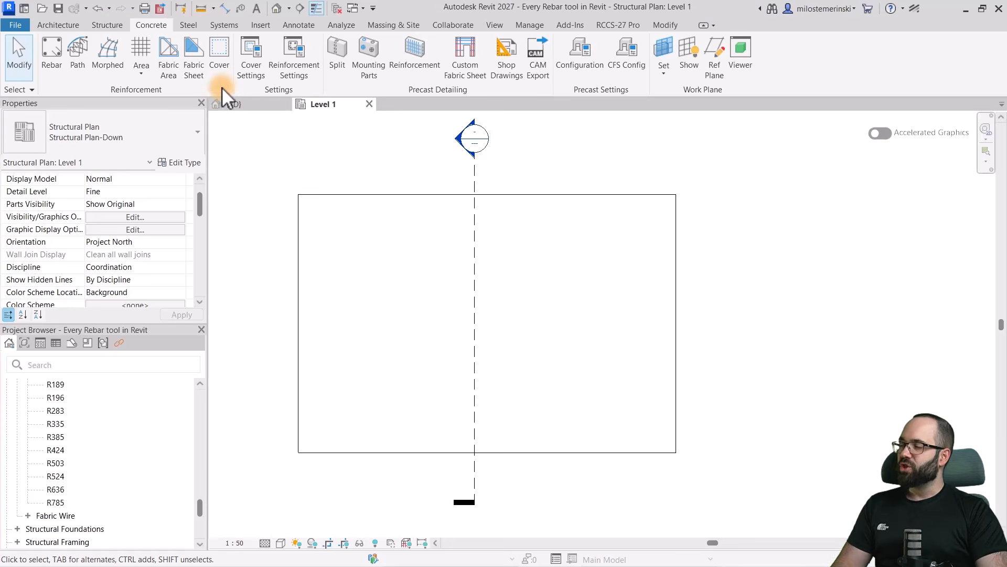
# Start placing a single fabric sheet and try the Q189 and Q636 sheet types over the slab.
pyautogui.click(192, 60)
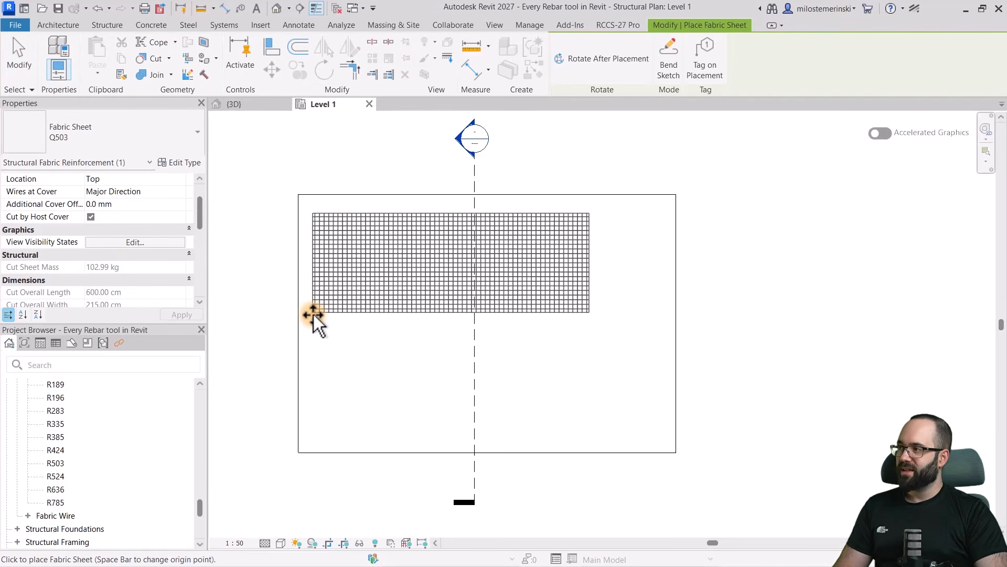
pyautogui.click(103, 137)
pyautogui.scroll(3, 55, 300)
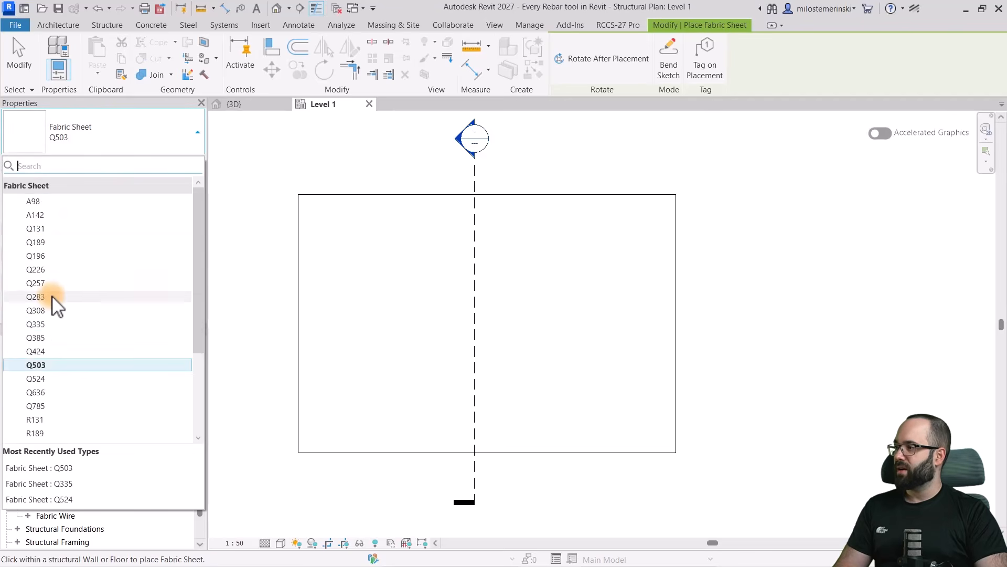
pyautogui.click(35, 250)
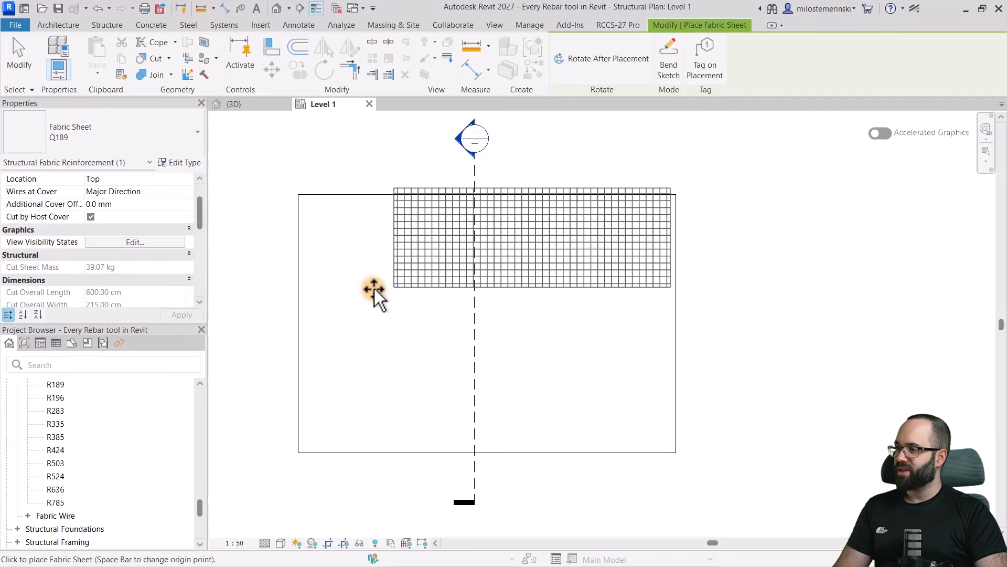
pyautogui.click(84, 137)
pyautogui.click(65, 325)
# Place one R524 fabric sheet in the upper part of the slab and finish the placement.
pyautogui.click(94, 138)
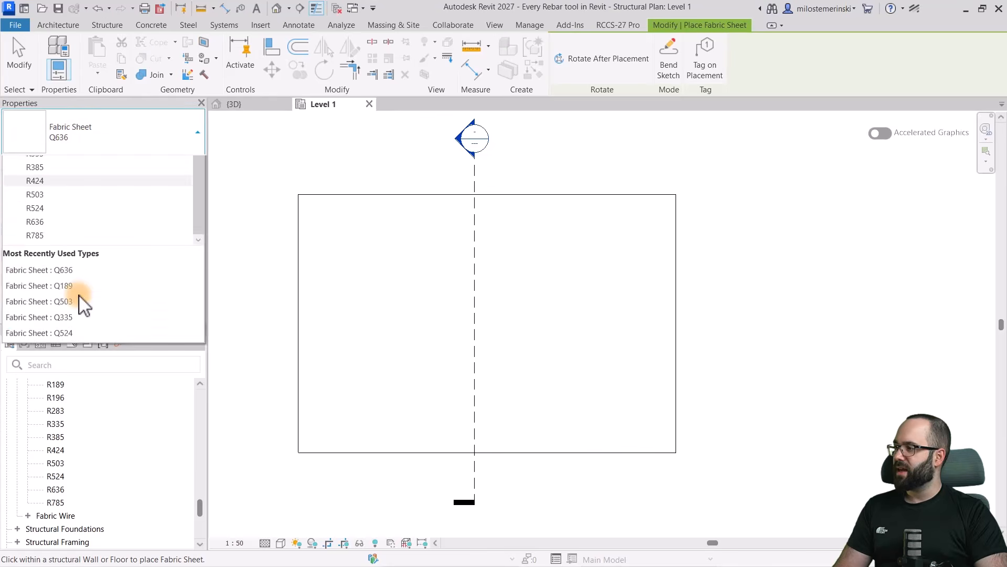
pyautogui.click(69, 344)
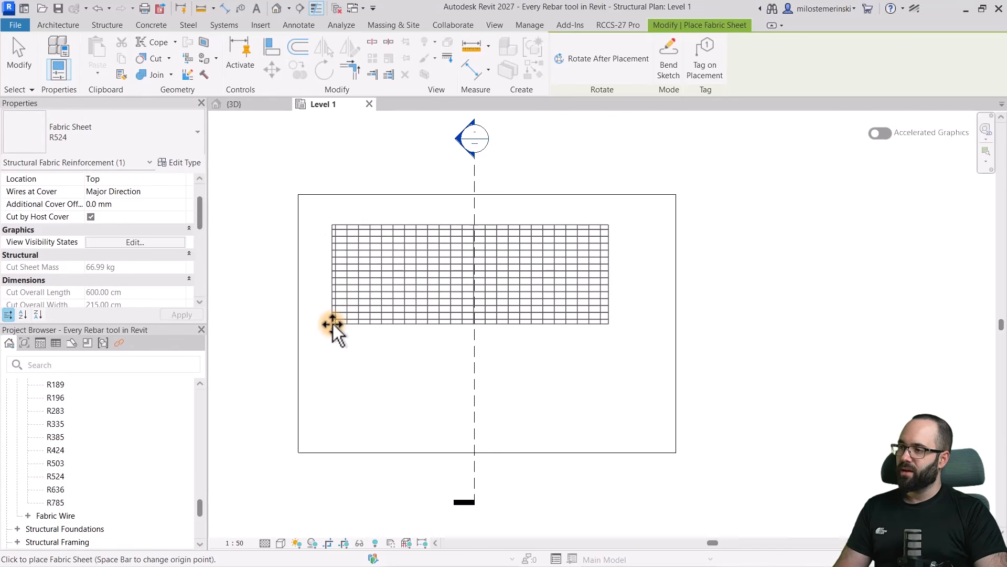
pyautogui.click(333, 323)
pyautogui.press('Escape')
pyautogui.press('Escape')
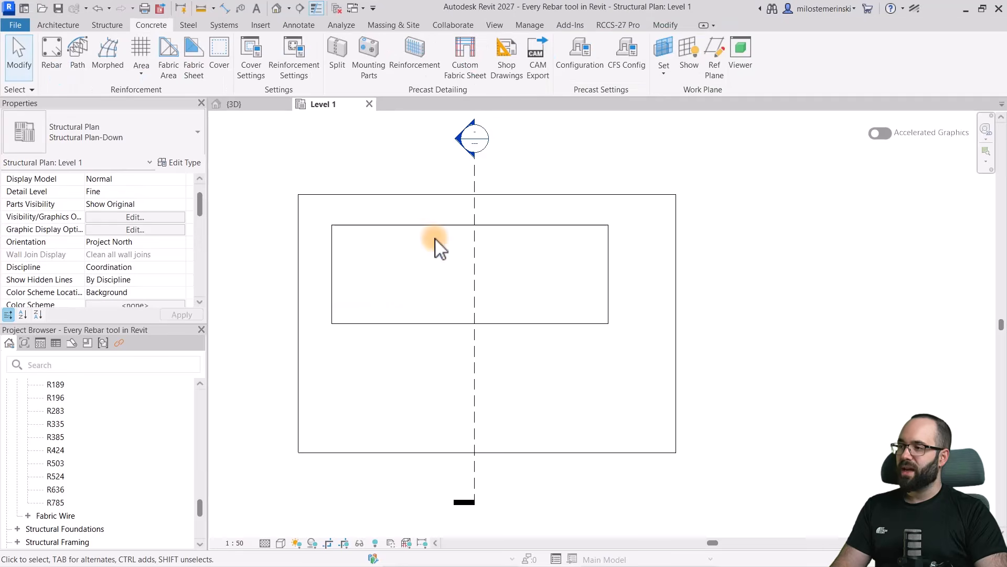
# Select the placed fabric sheet and delete it from the slab.
pyautogui.click(427, 275)
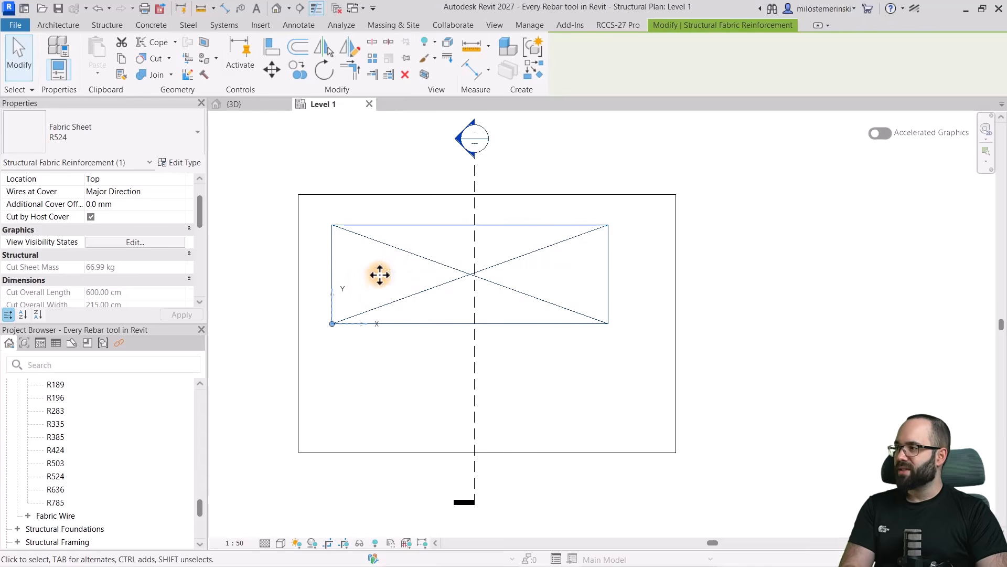
pyautogui.scroll(3, 142, 262)
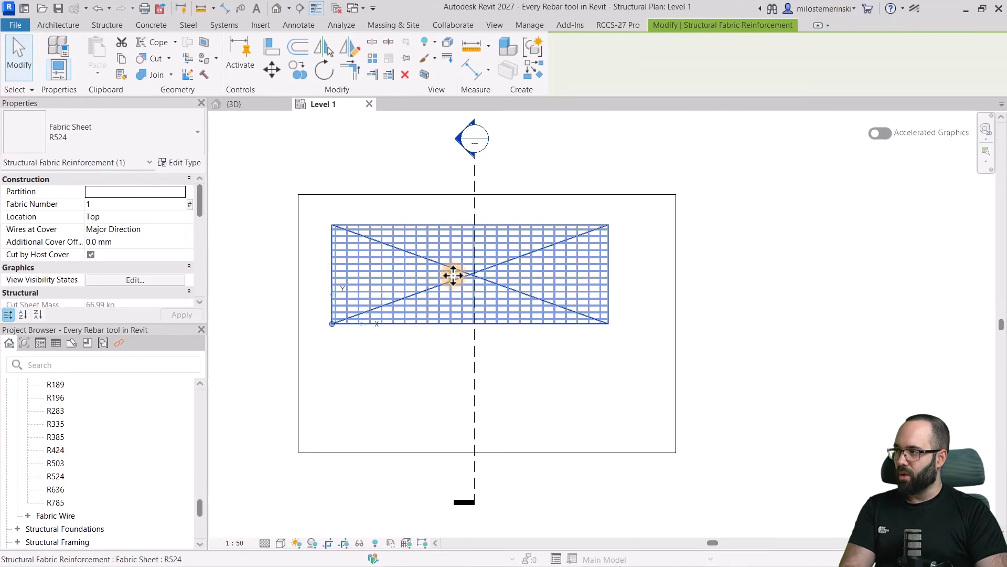
pyautogui.press('Delete')
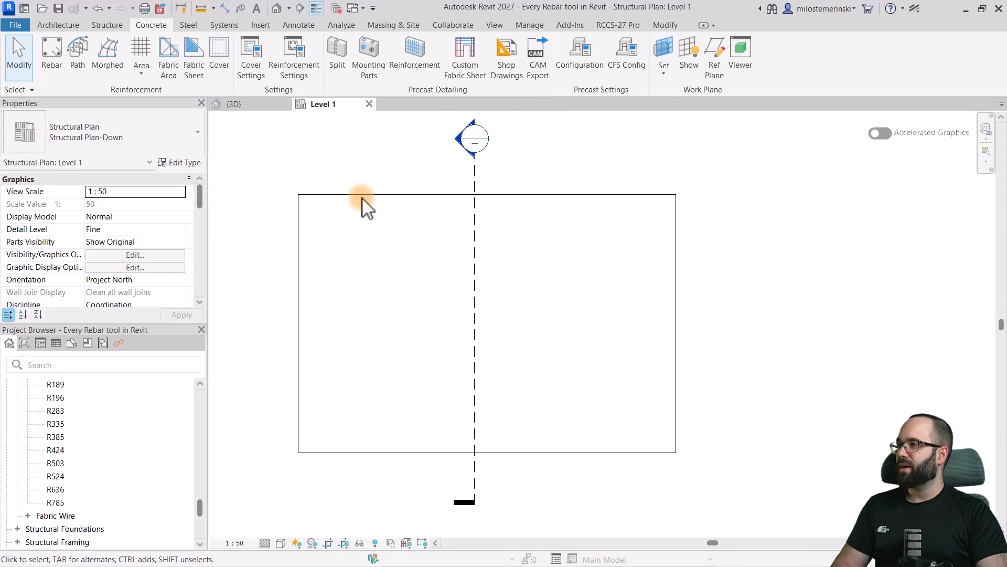
# Start a fabric area on the floor and sketch a rectangular boundary of about 820 by 560 cm along the slab's outline.
pyautogui.click(174, 77)
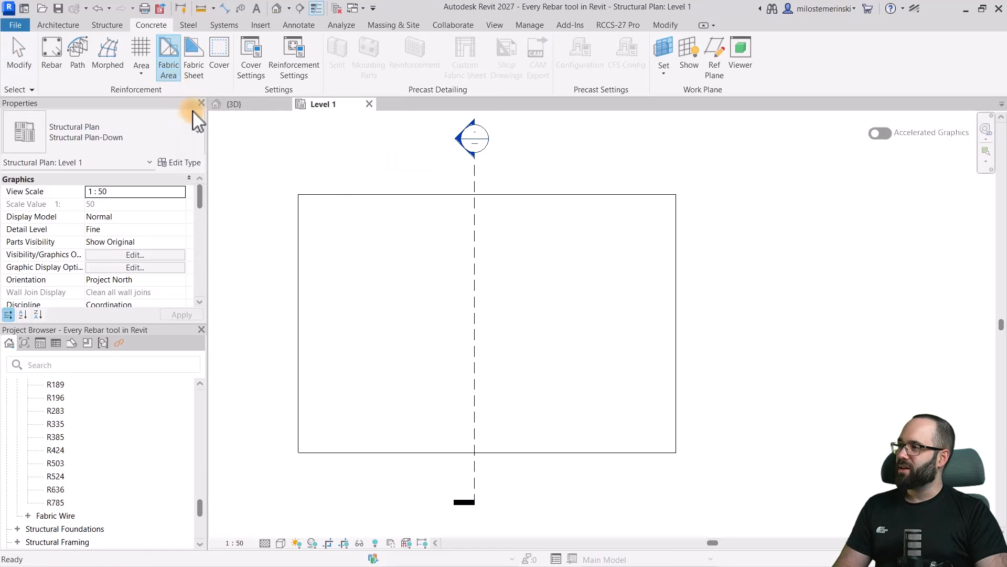
pyautogui.click(328, 195)
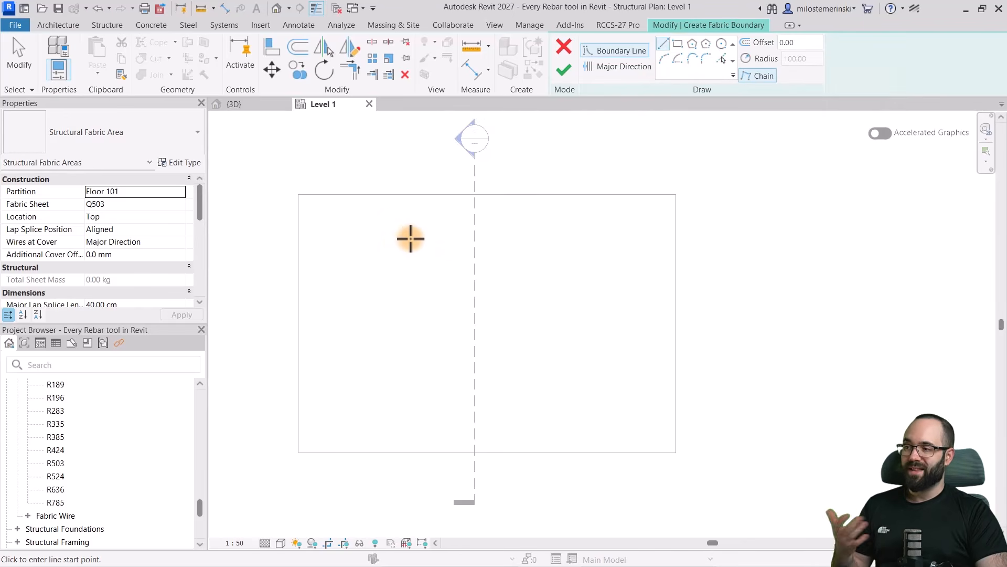
pyautogui.click(680, 46)
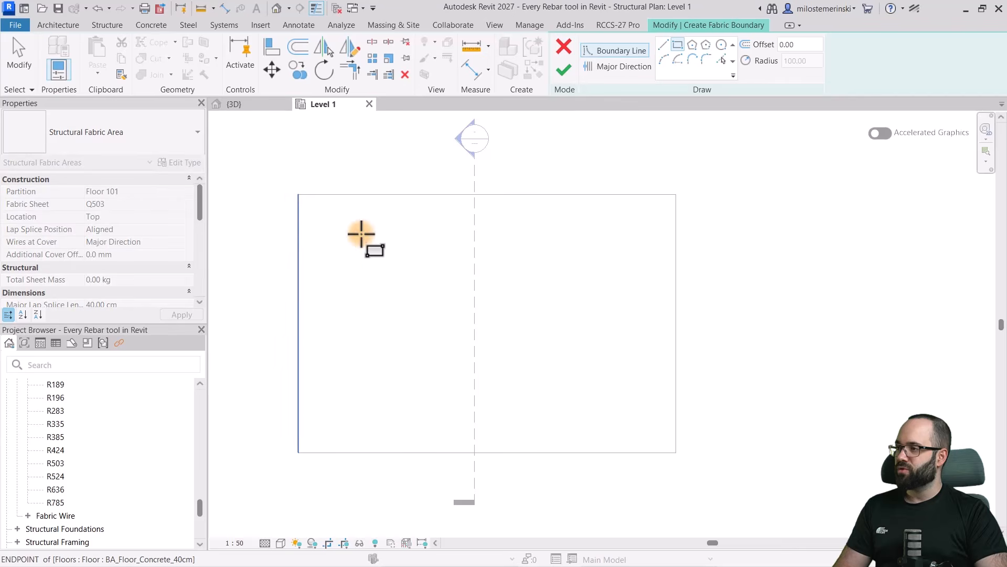
pyautogui.click(298, 195)
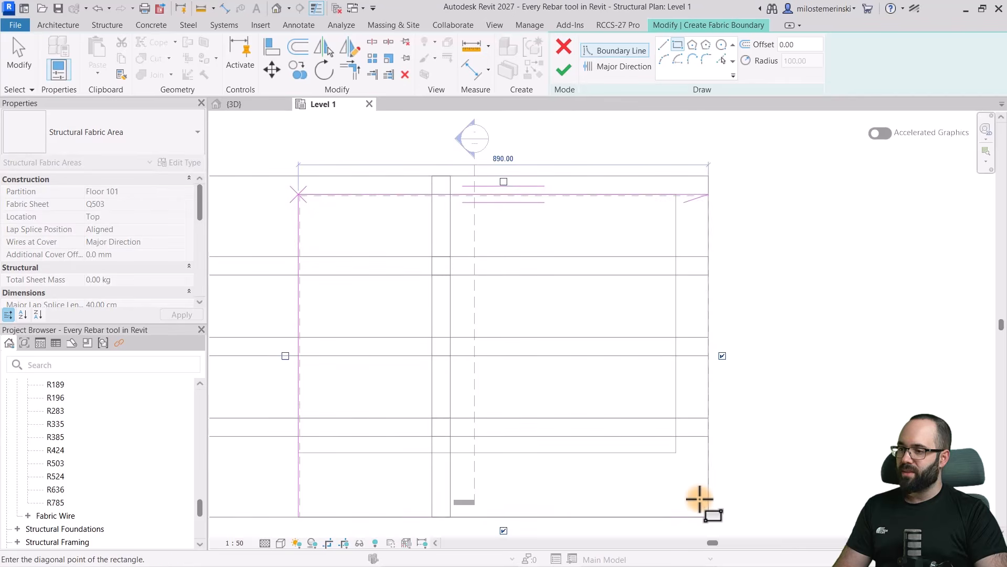
pyautogui.click(676, 453)
pyautogui.scroll(-1, 582, 299)
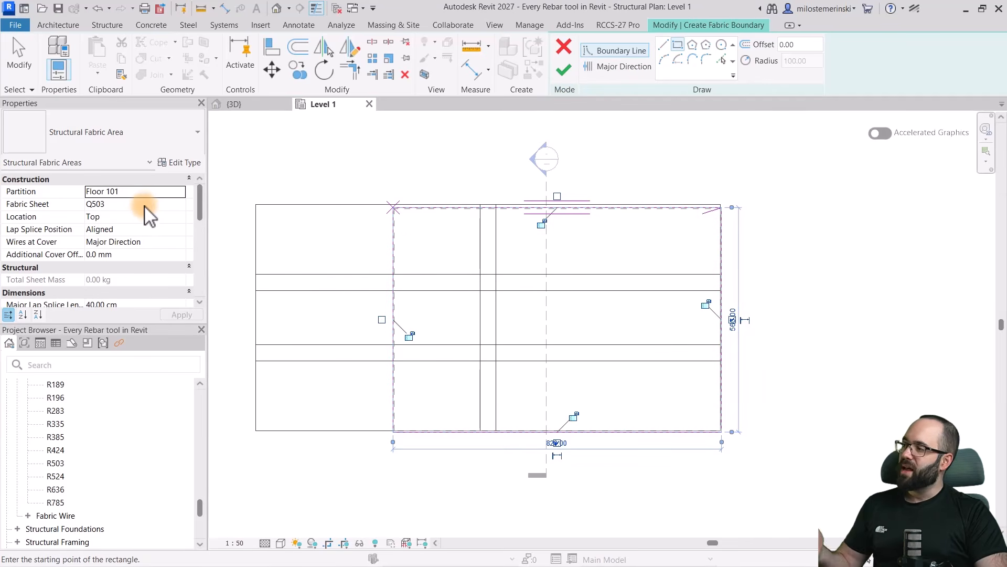
# Set the fabric area's Fabric Sheet to Q424 and keep its Location at Top.
pyautogui.click(177, 193)
pyautogui.click(180, 194)
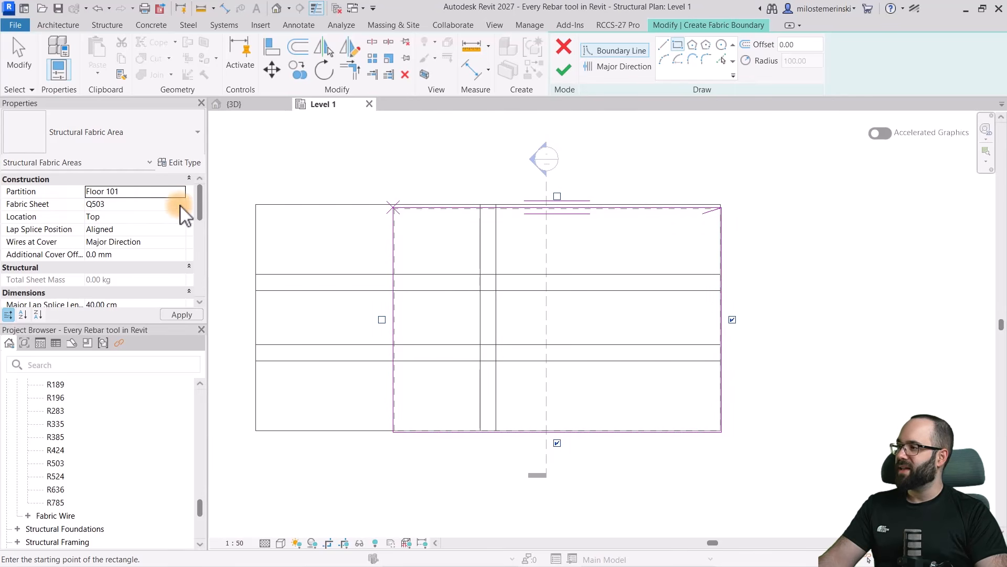
pyautogui.click(183, 206)
pyautogui.click(190, 205)
pyautogui.click(116, 240)
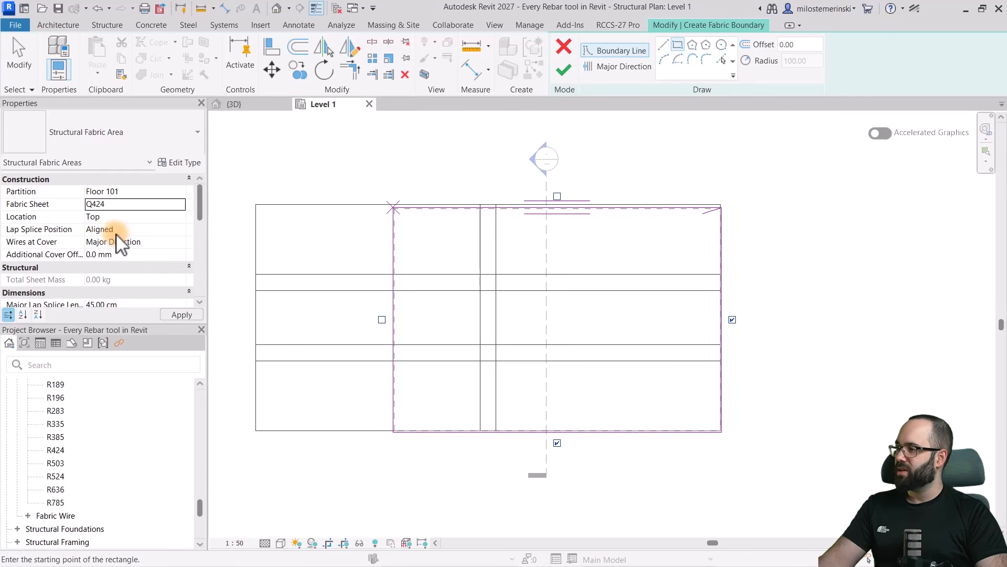
pyautogui.click(181, 218)
pyautogui.click(186, 227)
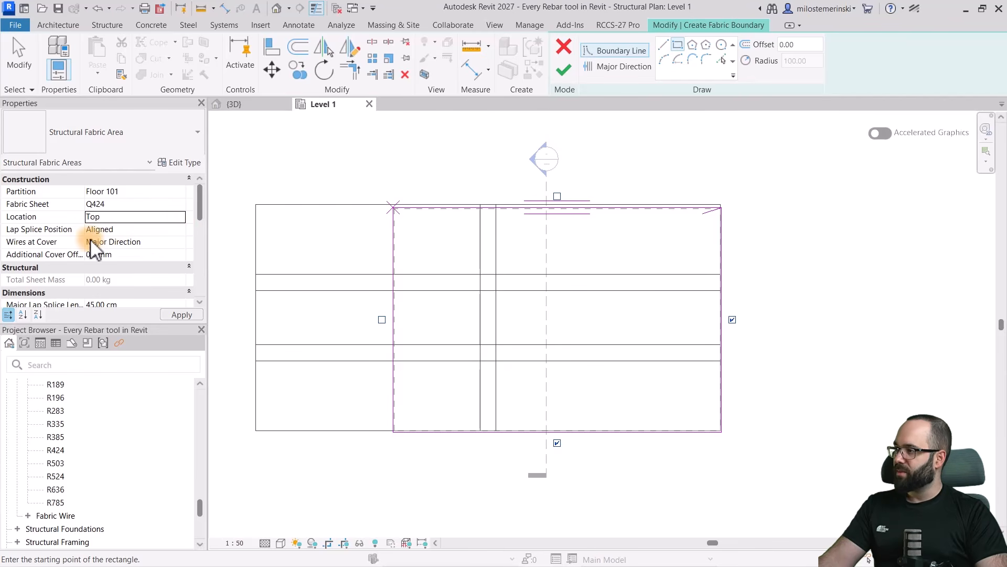
# Apply the Major Half-way Stagger lap splice position to the fabric area, followed by Major Passing Stagger, to compare the sheet layouts.
pyautogui.click(177, 231)
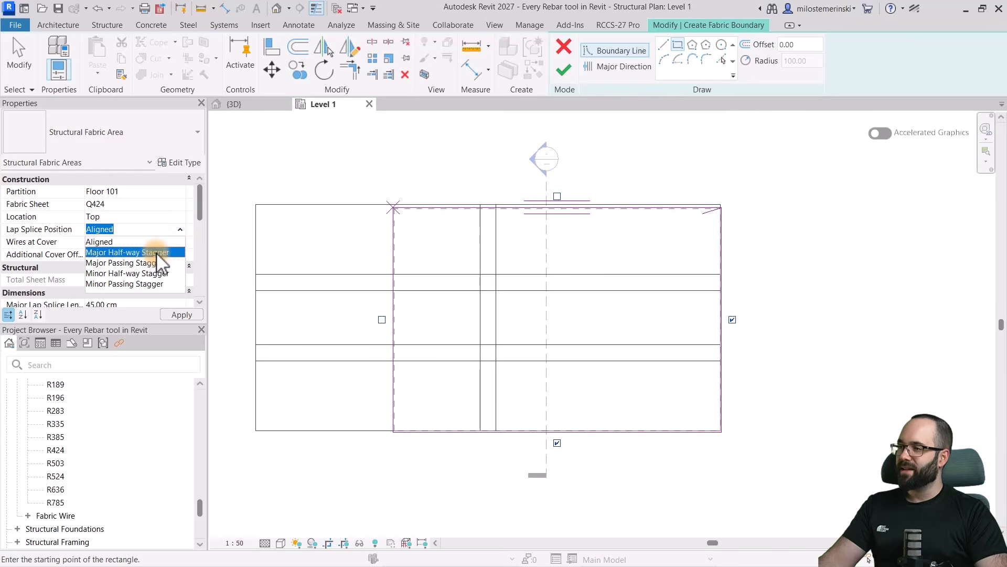
pyautogui.click(153, 258)
pyautogui.click(183, 315)
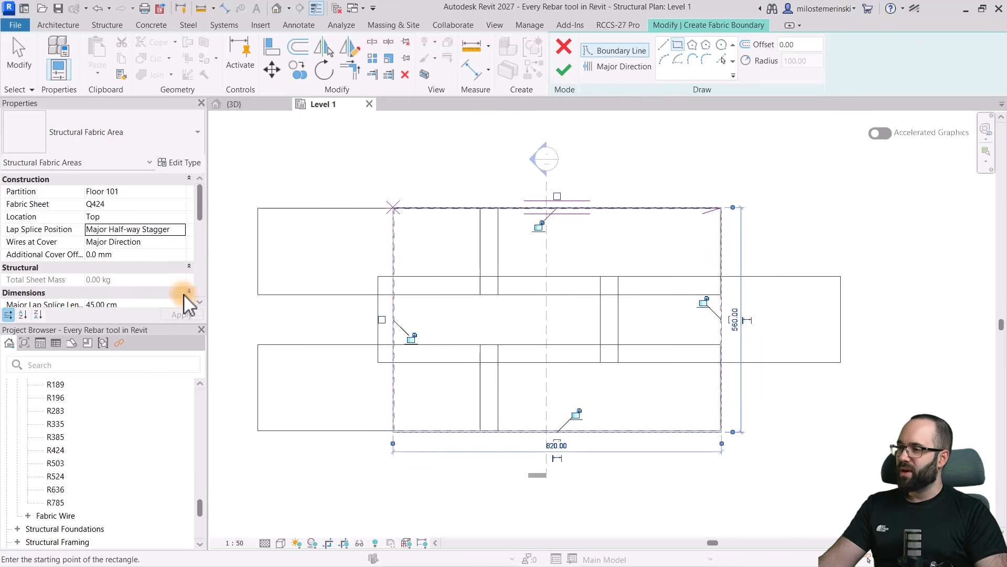
pyautogui.click(176, 234)
pyautogui.click(122, 264)
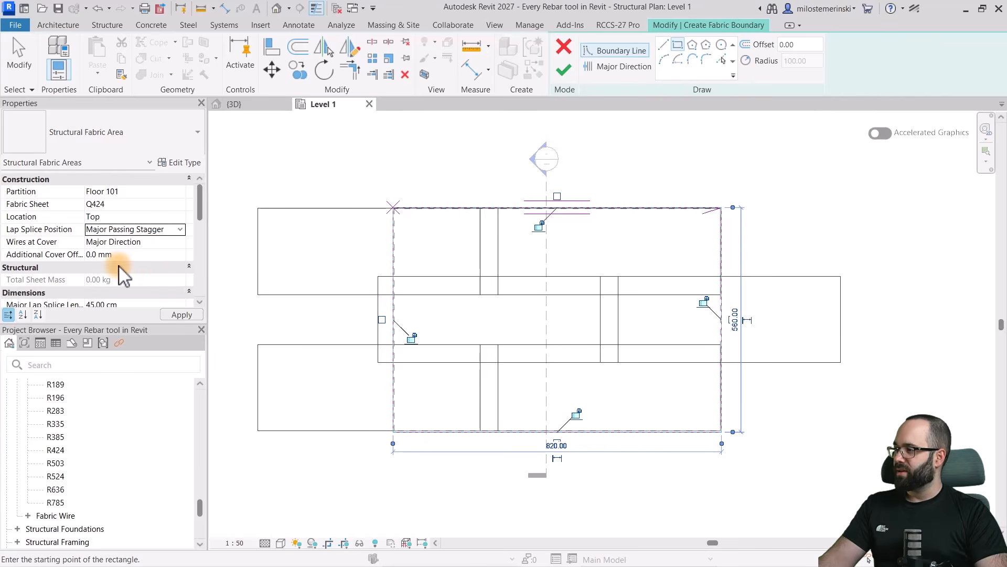
pyautogui.click(182, 314)
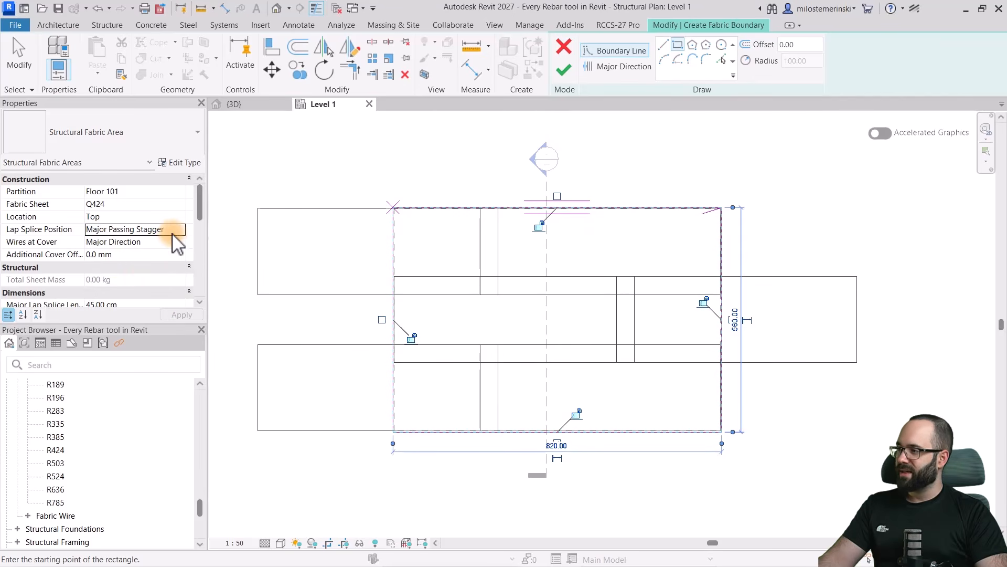
# Apply the Minor Half-way Stagger lap splice position to the fabric area, followed by Minor Passing Stagger.
pyautogui.click(177, 236)
pyautogui.click(143, 275)
pyautogui.click(179, 314)
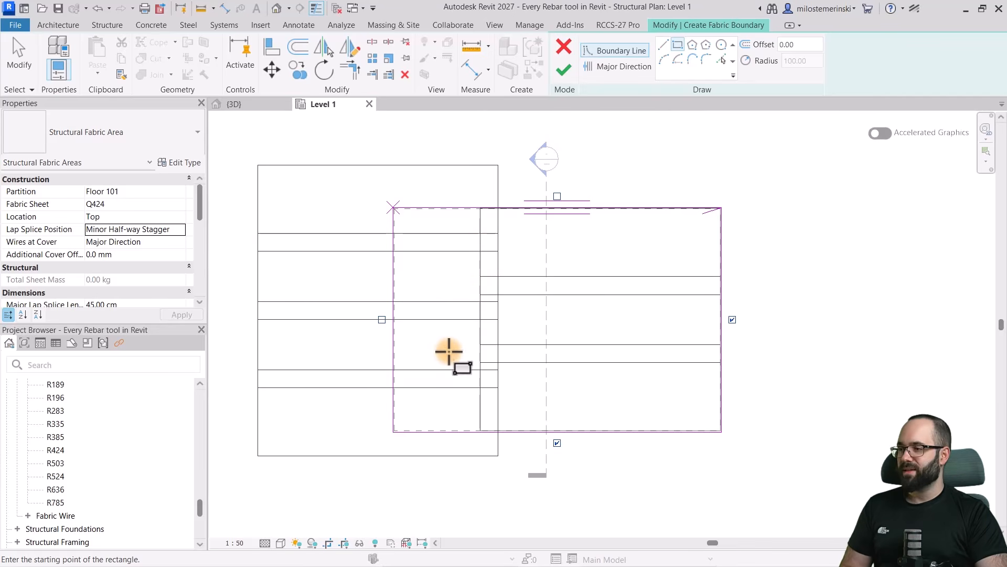
pyautogui.click(179, 230)
pyautogui.click(126, 284)
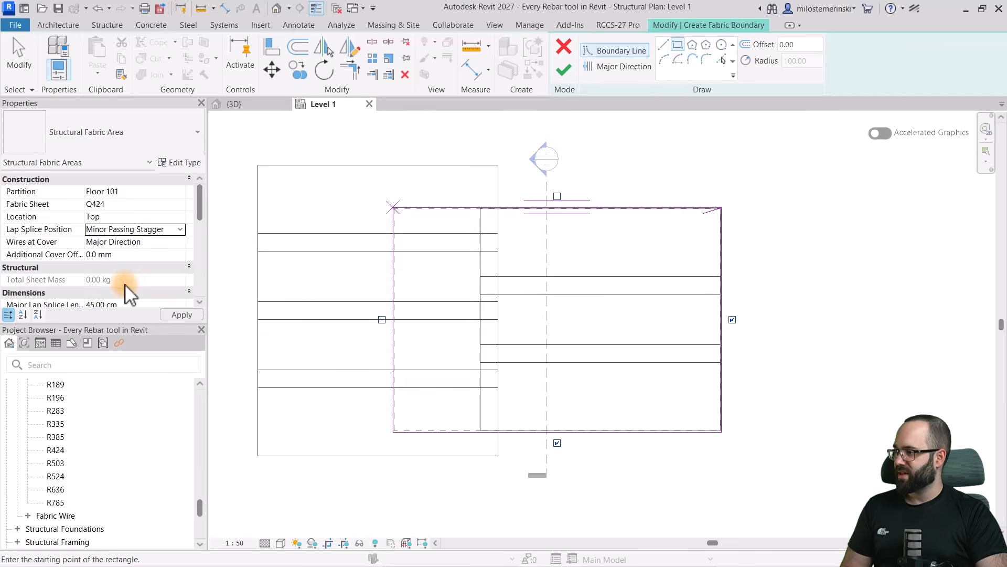
pyautogui.click(178, 315)
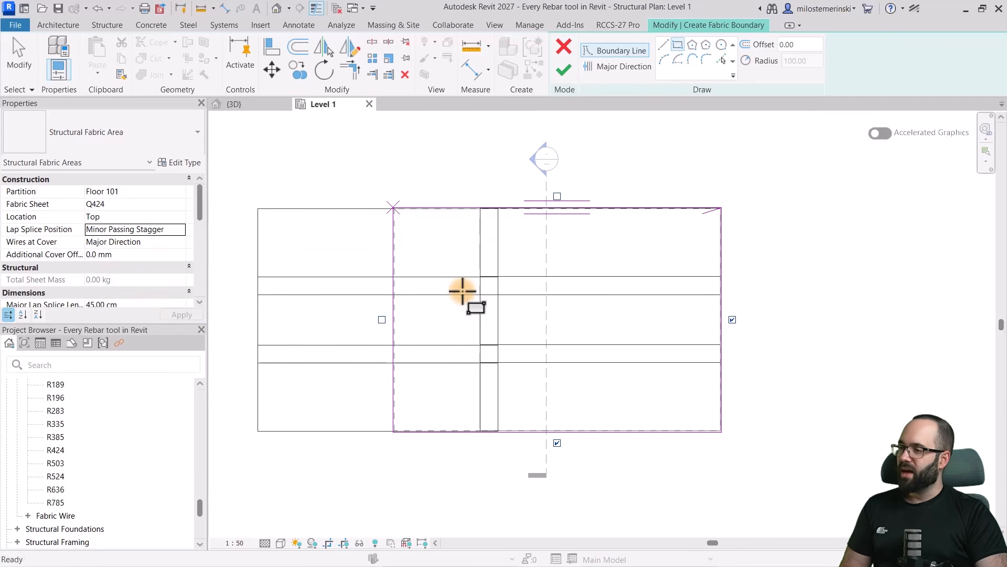
# Set the fabric area's Lap Splice Position to Aligned, followed by Major Half-way Stagger, to compare the sheet layouts.
pyautogui.click(183, 232)
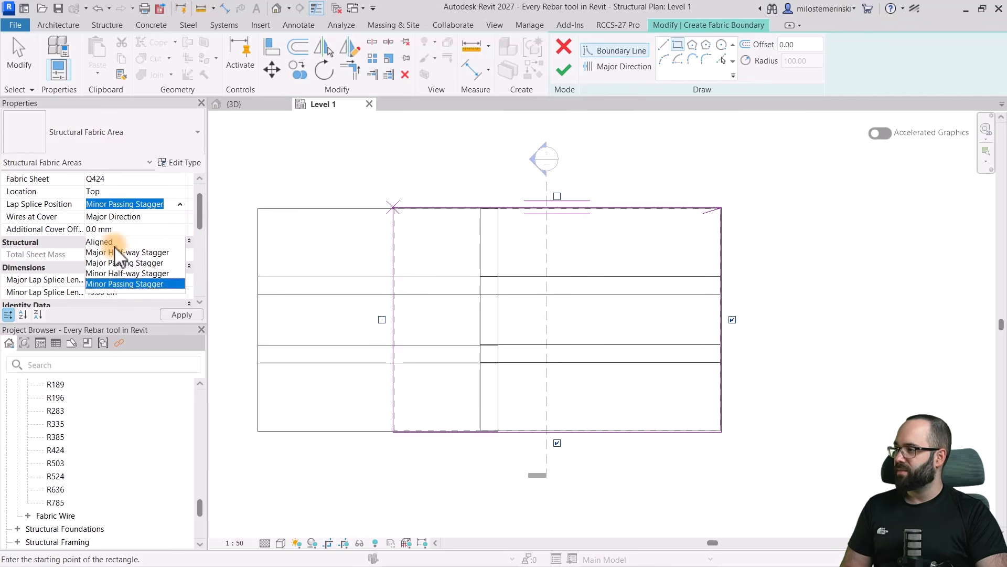
pyautogui.click(108, 242)
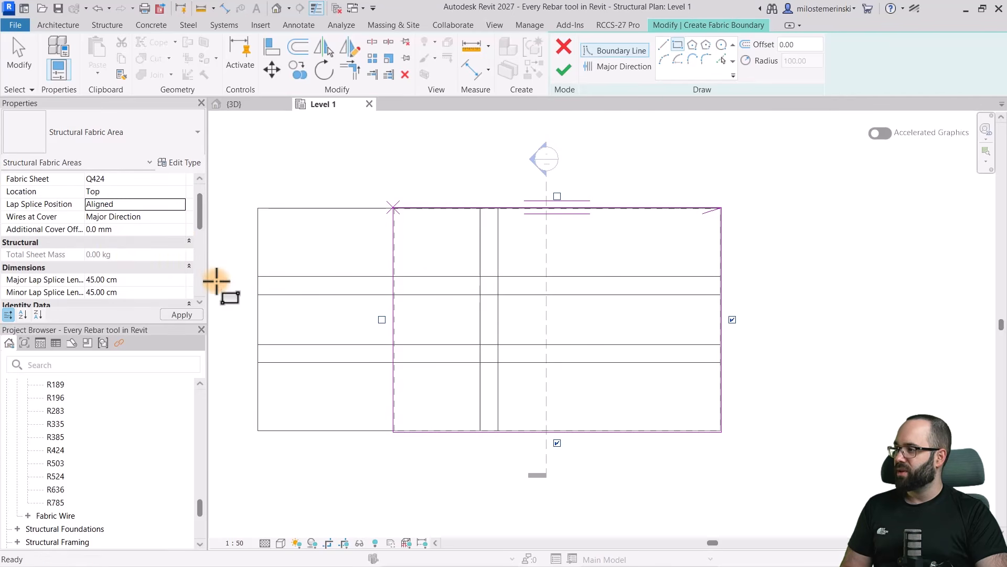
pyautogui.click(184, 205)
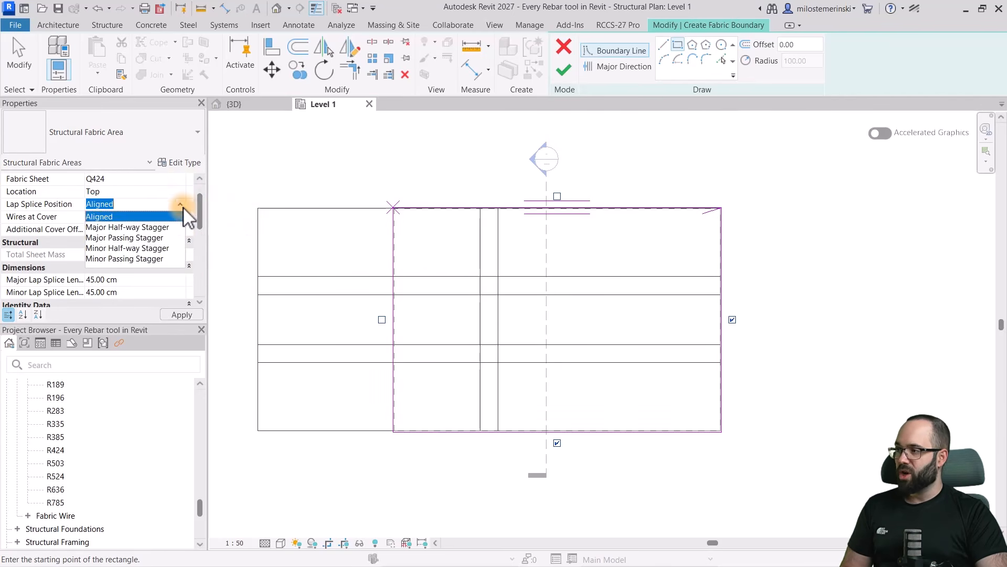
pyautogui.click(134, 227)
pyautogui.click(180, 314)
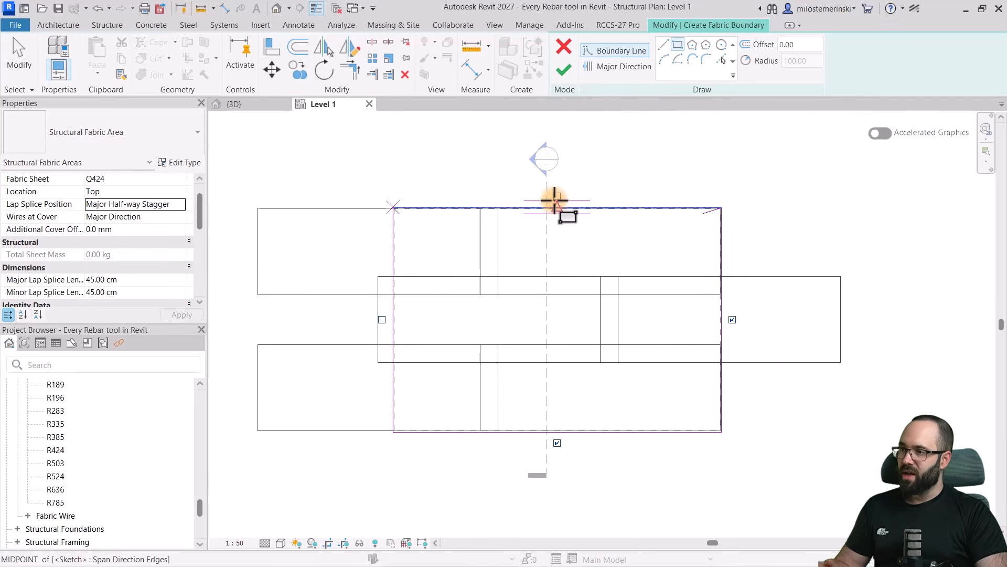
# Try enabling sheet alignment at the boundary's left edge, enable it at the upper edge, and leave the left edge disabled.
pyautogui.click(381, 320)
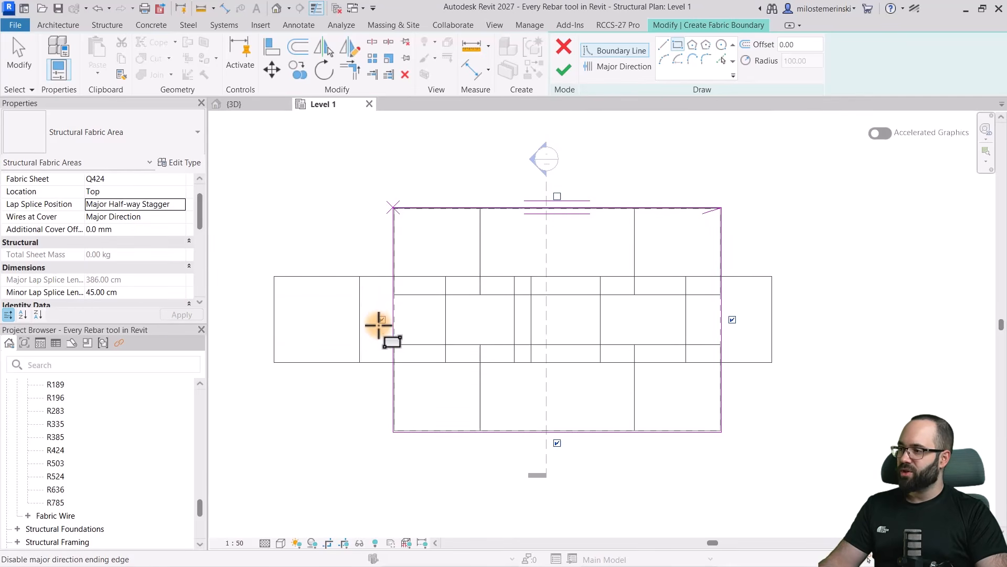
pyautogui.click(381, 320)
pyautogui.click(381, 319)
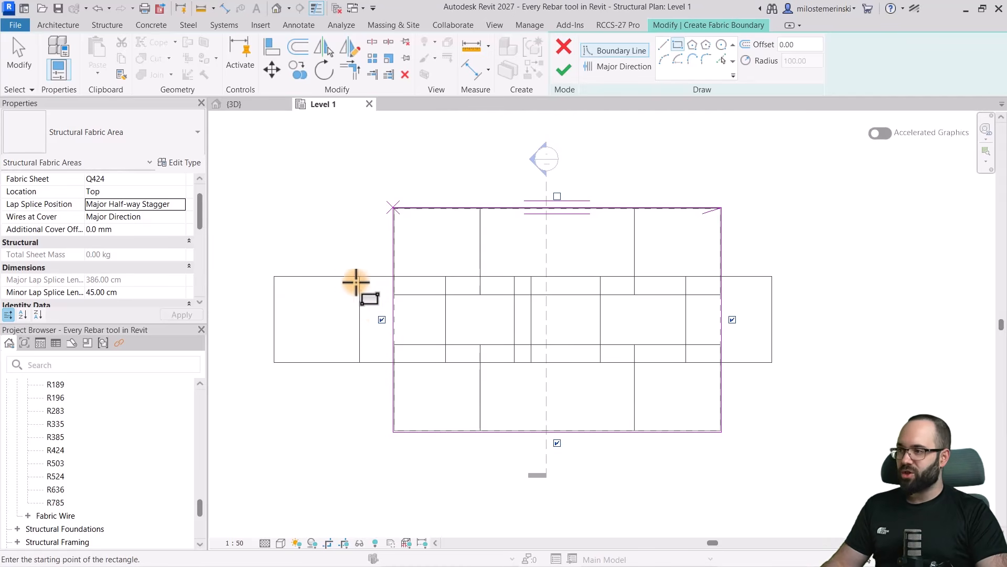
pyautogui.click(557, 196)
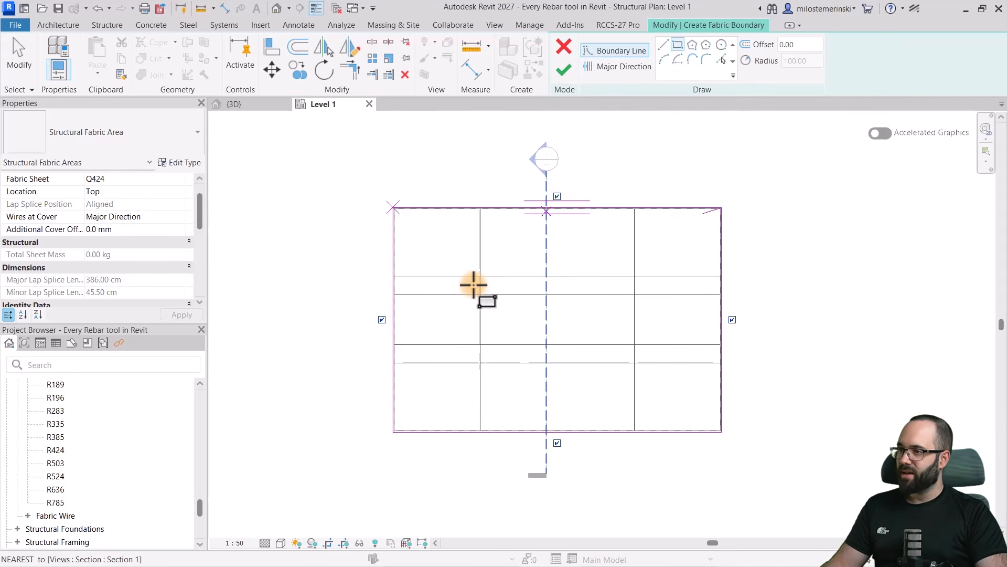
pyautogui.click(382, 319)
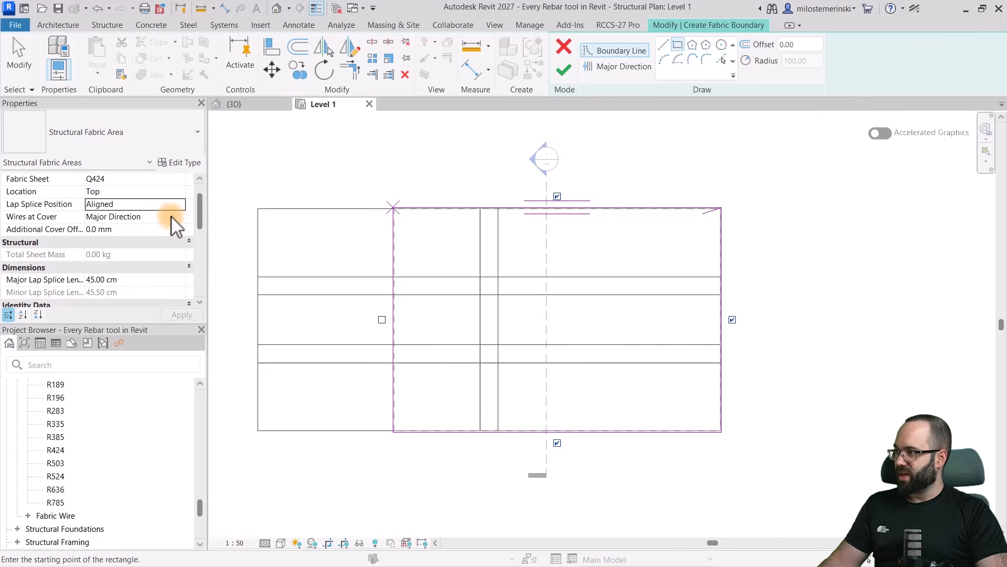
# Keep Wires at Cover at Major Direction and finish the fabric area sketch.
pyautogui.scroll(1, 104, 244)
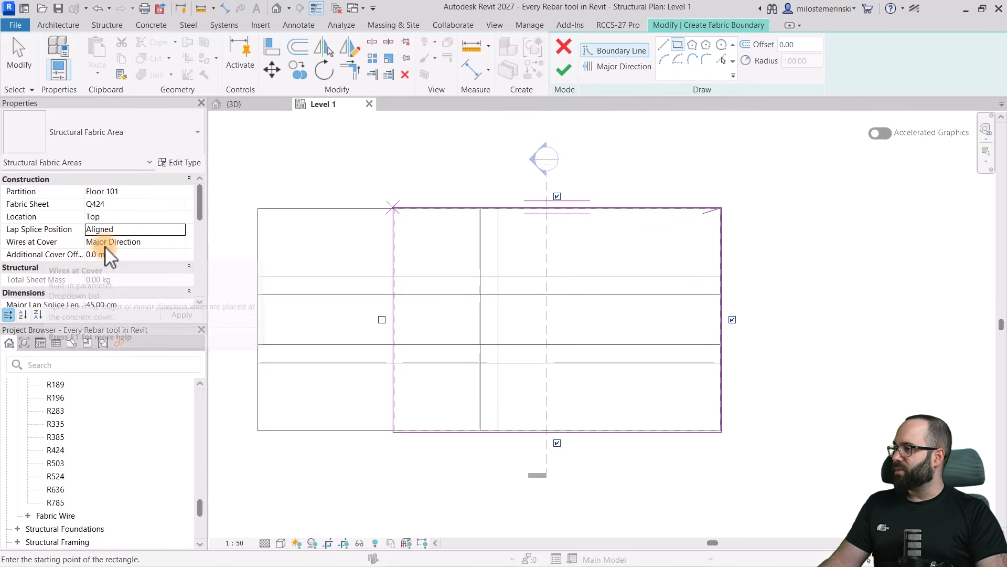
pyautogui.click(173, 244)
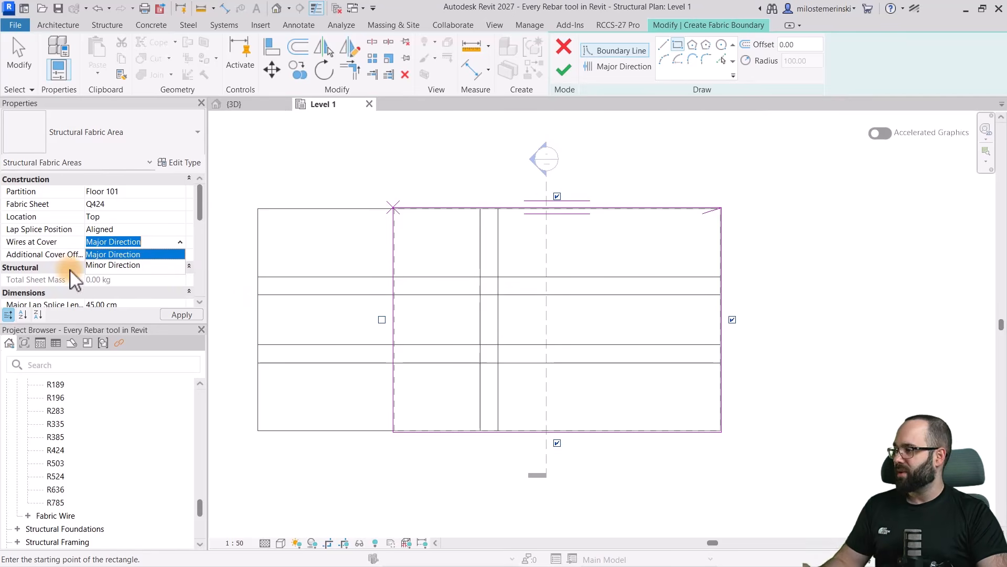
pyautogui.click(180, 242)
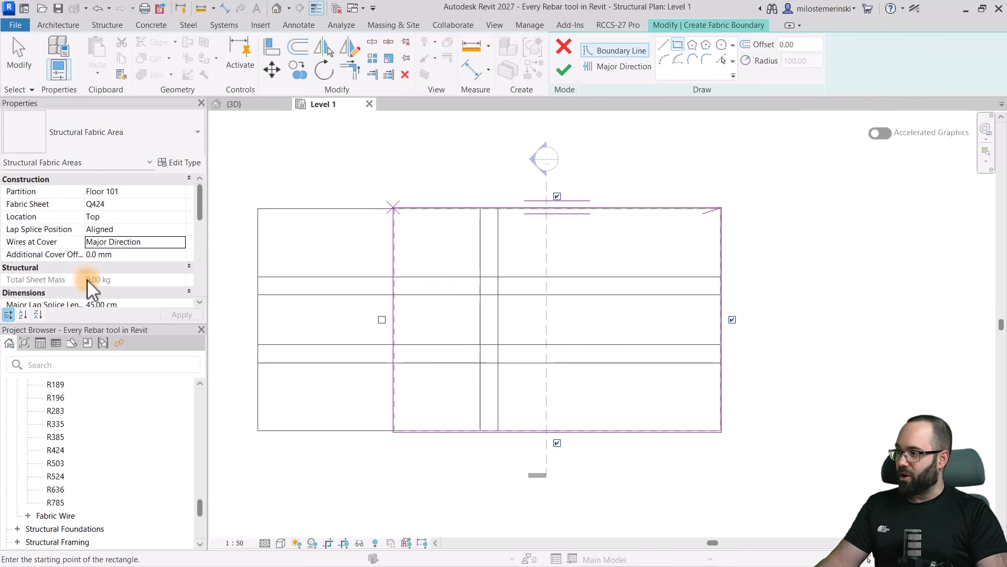
pyautogui.scroll(-3, 96, 244)
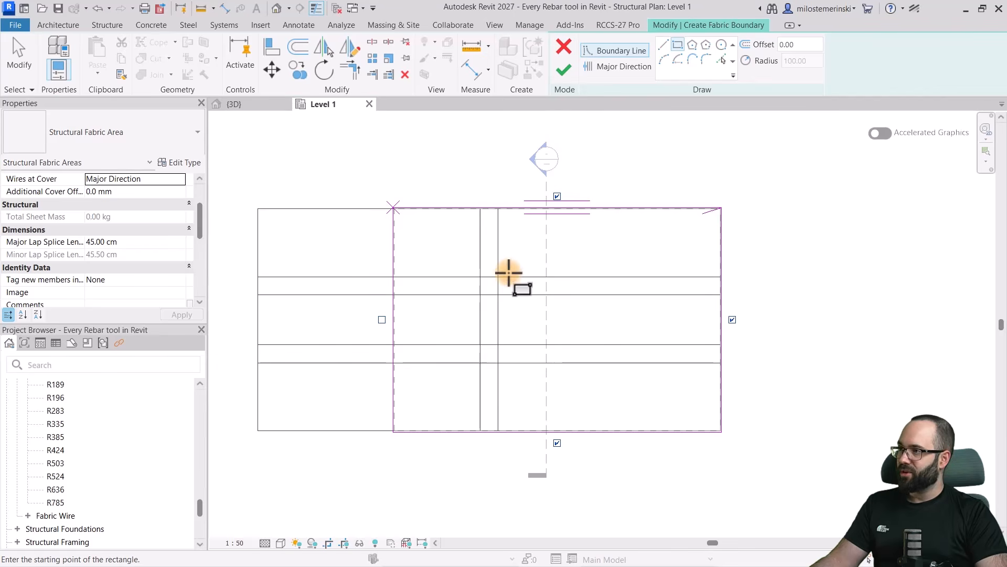
pyautogui.click(564, 69)
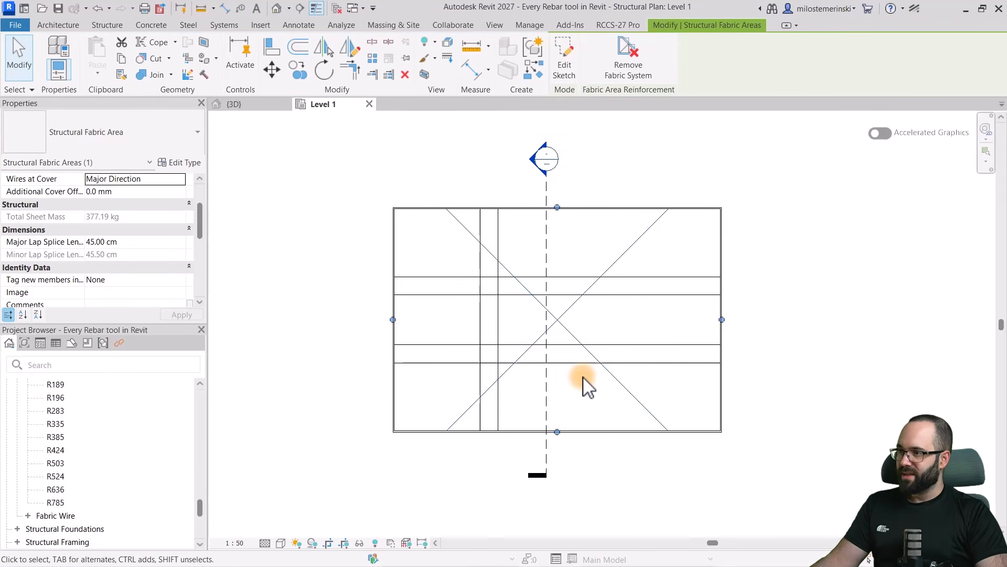
# Open the 3D view, select the slab with all its reinforcement, and filter the selection to Structural Fabric Reinforcement only.
pyautogui.scroll(2, 130, 210)
pyautogui.scroll(-3, 270, 260)
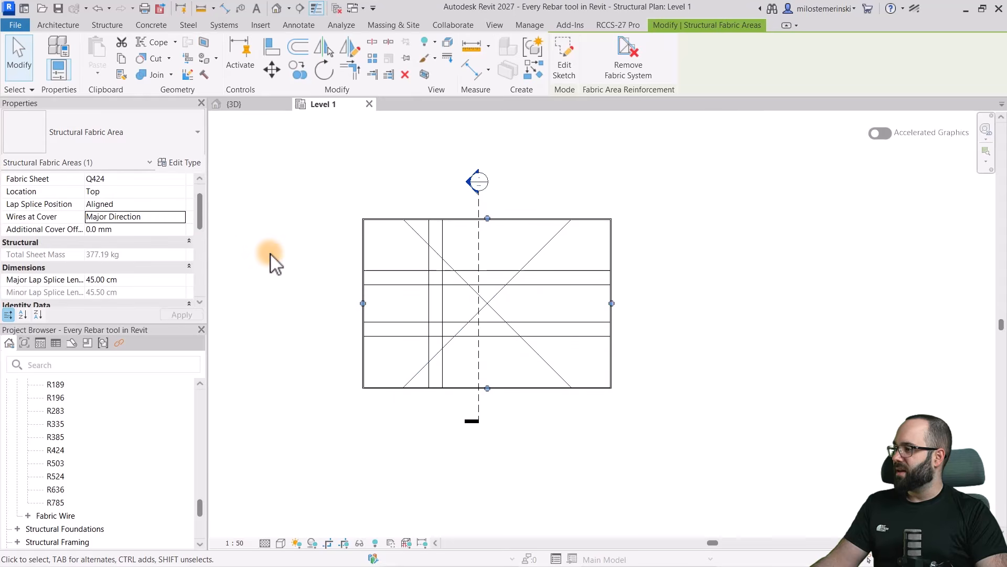
pyautogui.click(239, 105)
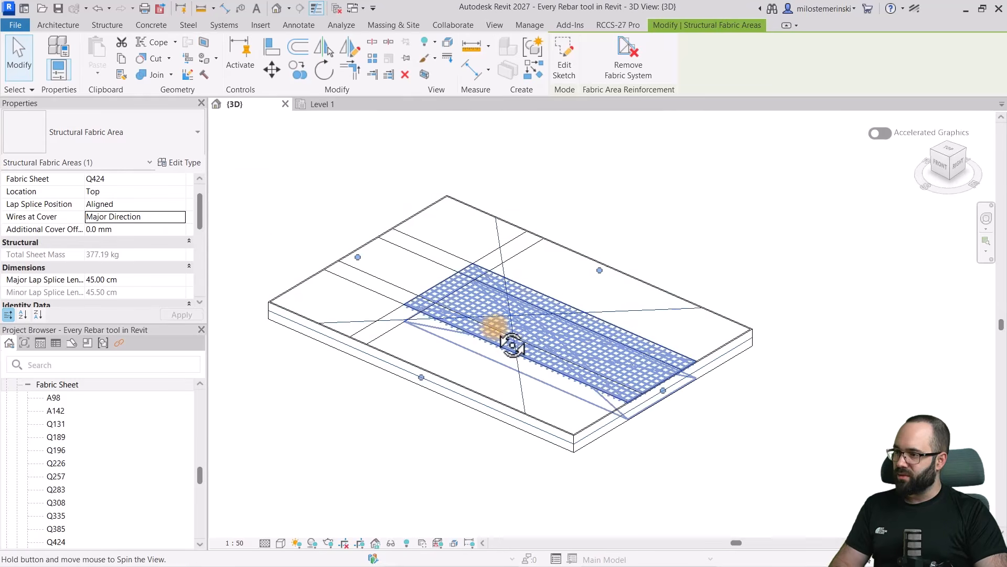
pyautogui.click(491, 307)
pyautogui.moveTo(486, 307); pyautogui.dragTo(336, 297)
pyautogui.click(304, 203)
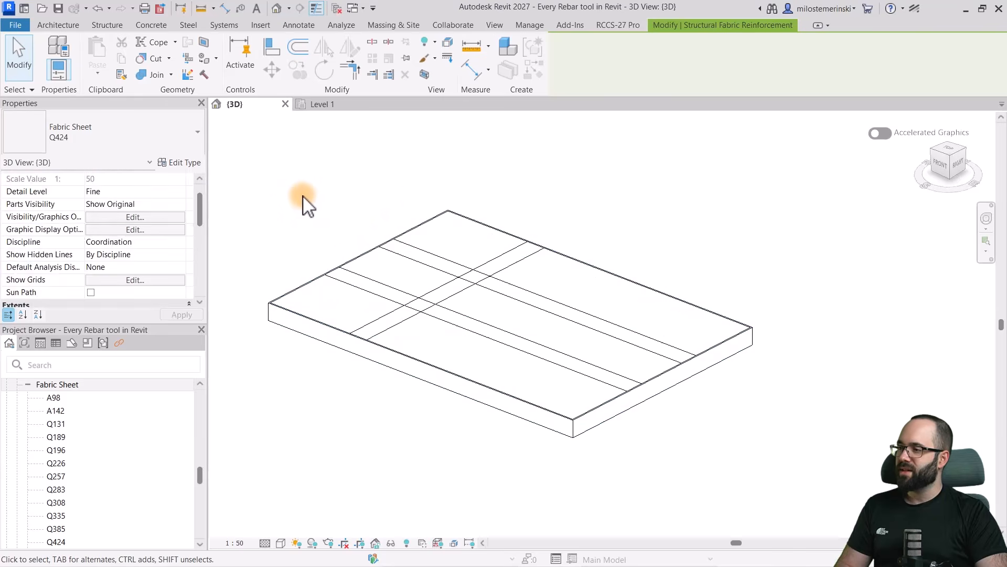
pyautogui.moveTo(304, 203); pyautogui.dragTo(802, 468)
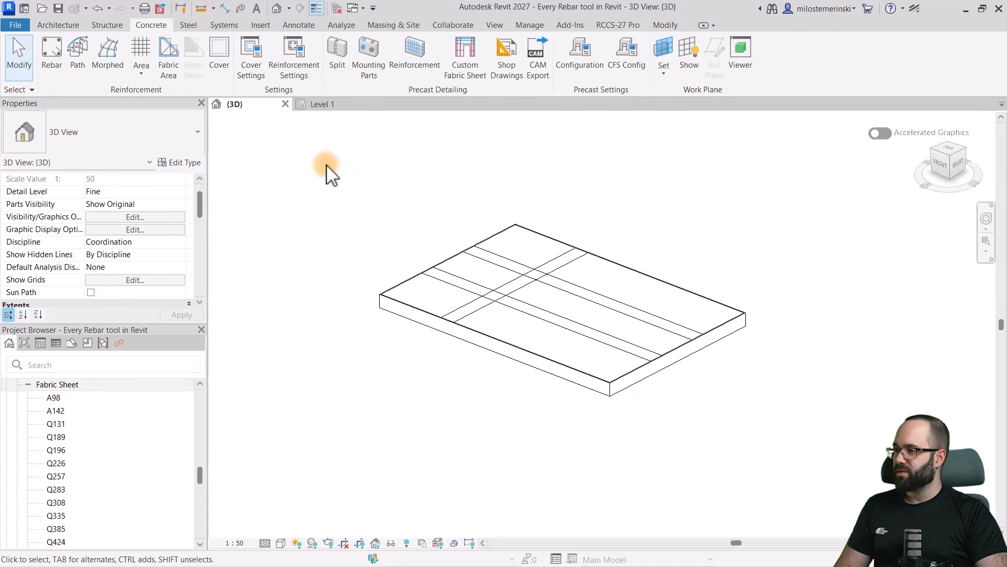
pyautogui.moveTo(261, 149); pyautogui.dragTo(896, 464)
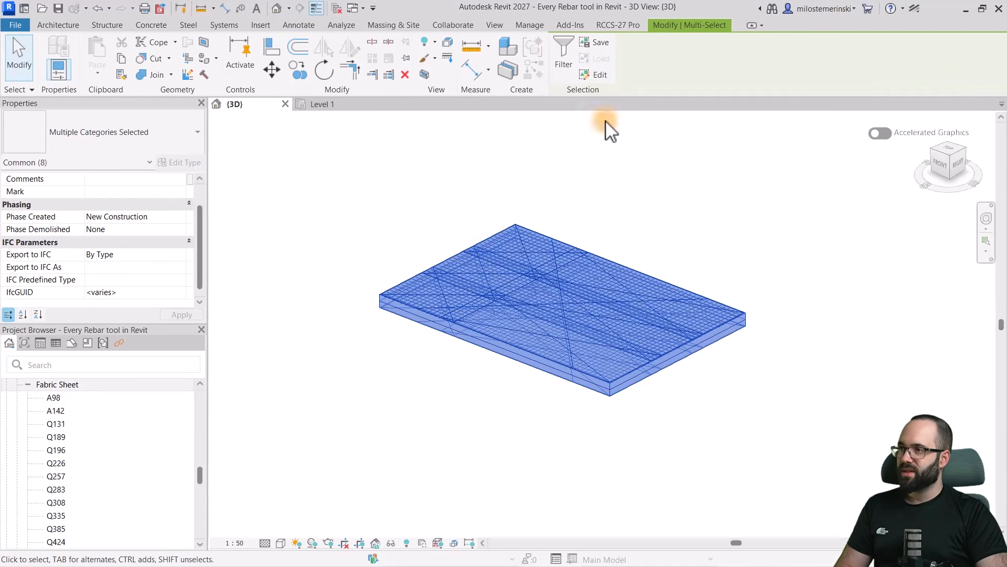
pyautogui.click(565, 58)
pyautogui.click(581, 229)
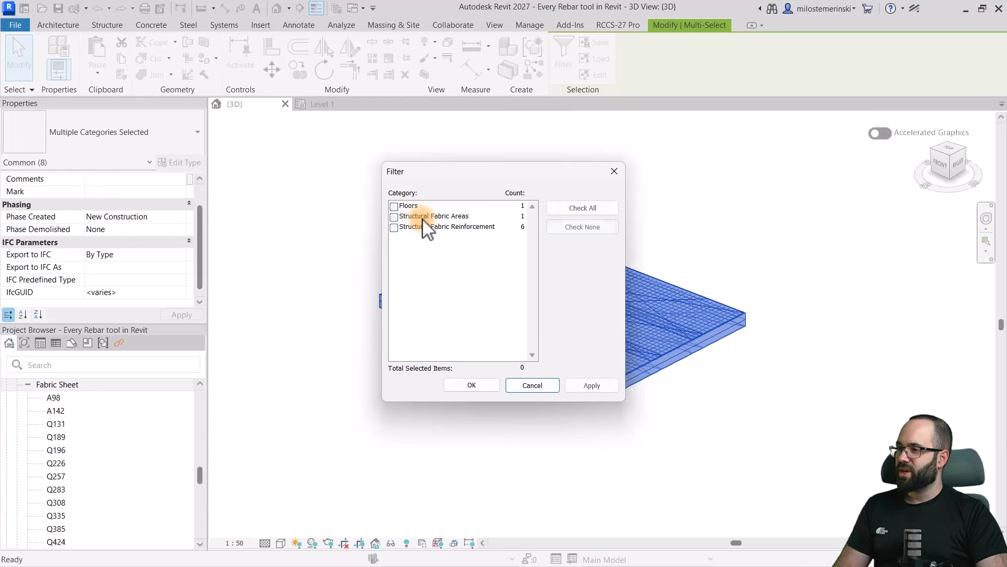
pyautogui.click(394, 228)
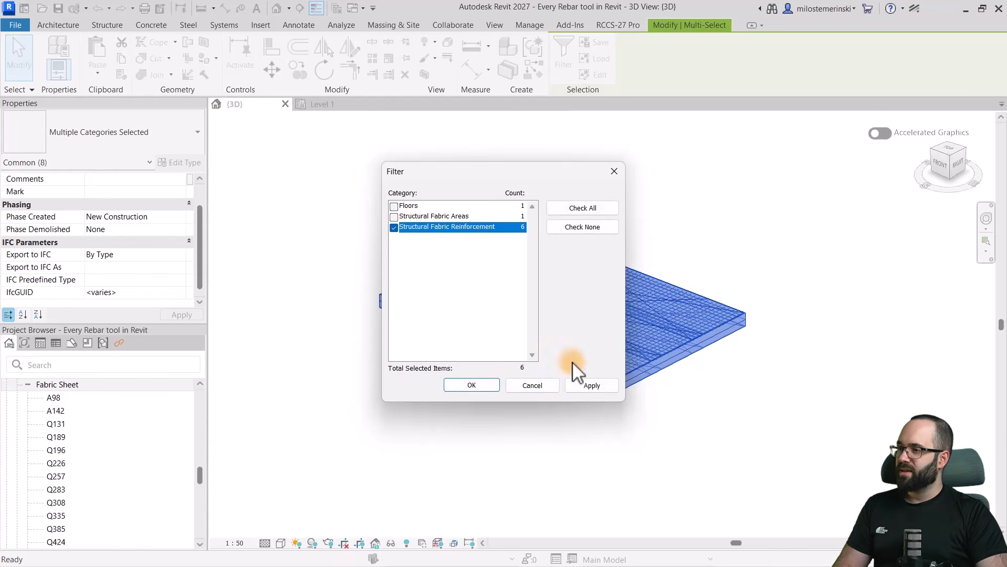
pyautogui.click(471, 385)
# Set the selected fabric sheets' View Visibility States to View Unobscured in the 3D view and Section 1.
pyautogui.click(154, 242)
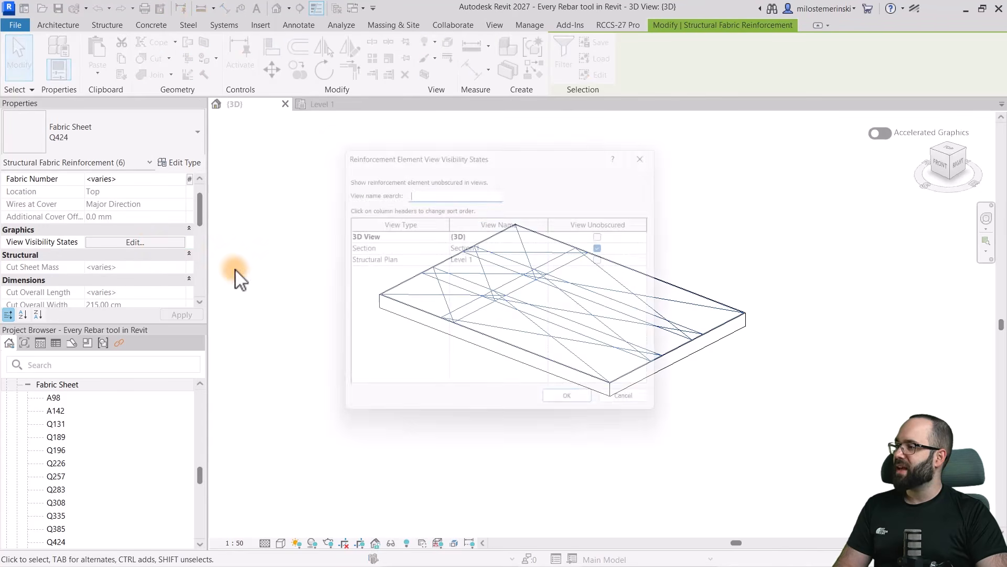
pyautogui.click(612, 246)
pyautogui.click(612, 234)
pyautogui.click(615, 262)
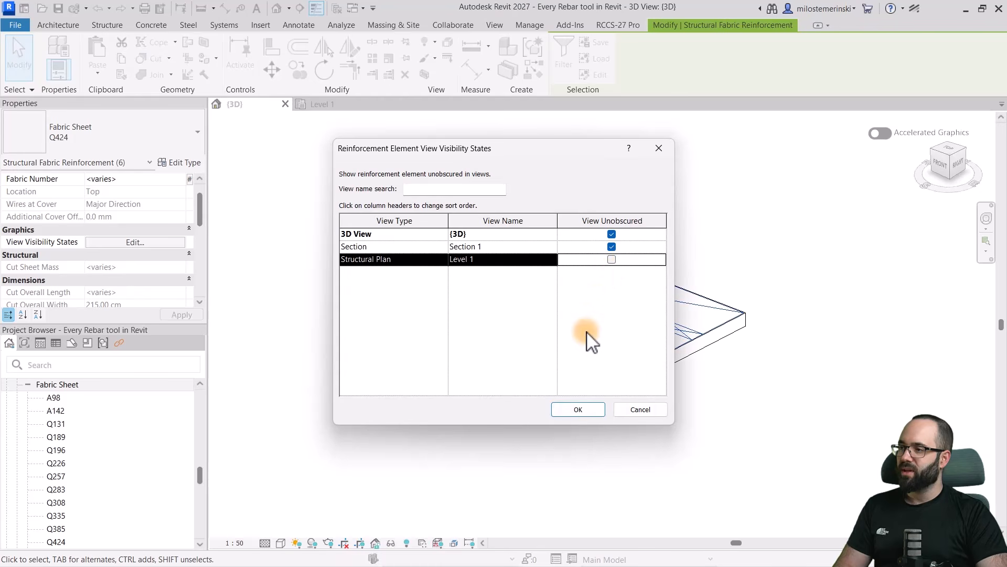
pyautogui.click(577, 410)
pyautogui.press('Escape')
# Examine the fabric sheets' wire mesh and overlaps within the slab from several angles in 3D.
pyautogui.scroll(5, 690, 367)
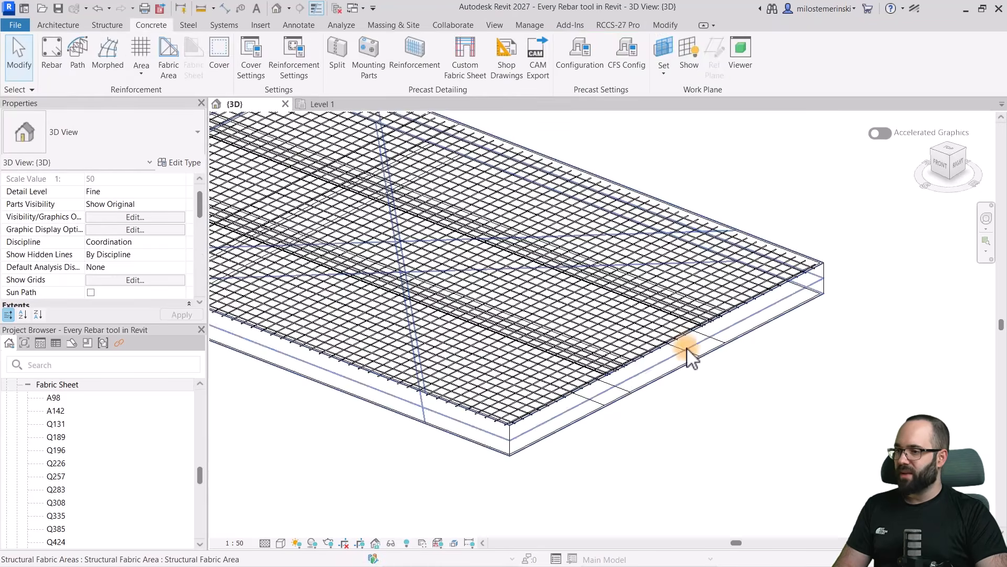
pyautogui.scroll(-5, 670, 418)
pyautogui.moveTo(589, 394)
pyautogui.keyDown('shift'); pyautogui.mouseDown(button='middle')
pyautogui.moveTo(603, 316)
pyautogui.moveTo(576, 386)
pyautogui.mouseUp(button='middle'); pyautogui.keyUp('shift')
pyautogui.scroll(2, 659, 360)
pyautogui.keyDown('shift'); pyautogui.moveTo(659, 360); pyautogui.dragTo(440, 341, button='middle'); pyautogui.keyUp('shift')
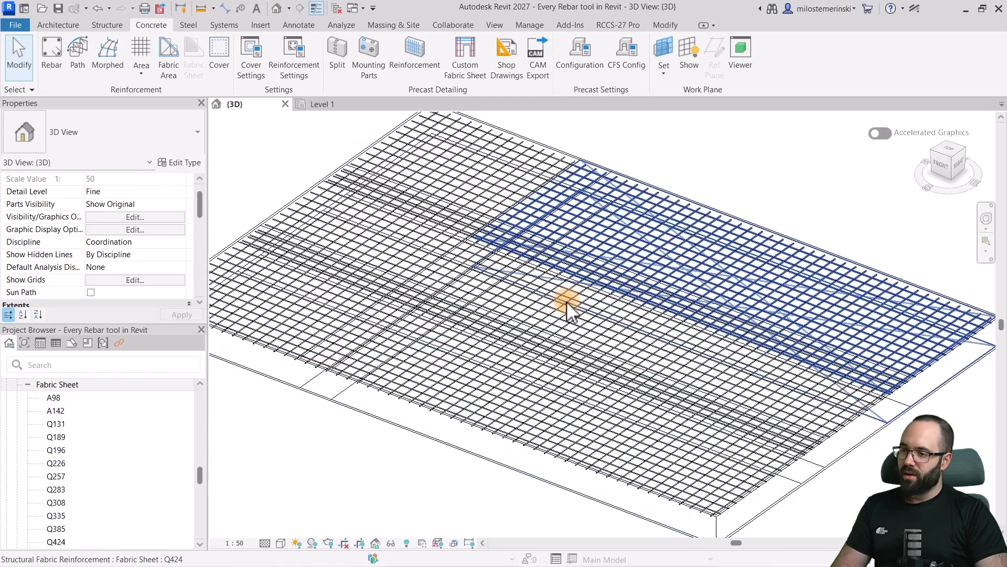
pyautogui.scroll(-2, 565, 302)
pyautogui.moveTo(662, 391)
pyautogui.keyDown('shift'); pyautogui.mouseDown(button='middle')
pyautogui.moveTo(657, 374)
pyautogui.moveTo(659, 389)
pyautogui.mouseUp(button='middle'); pyautogui.keyUp('shift')
pyautogui.scroll(2, 601, 312)
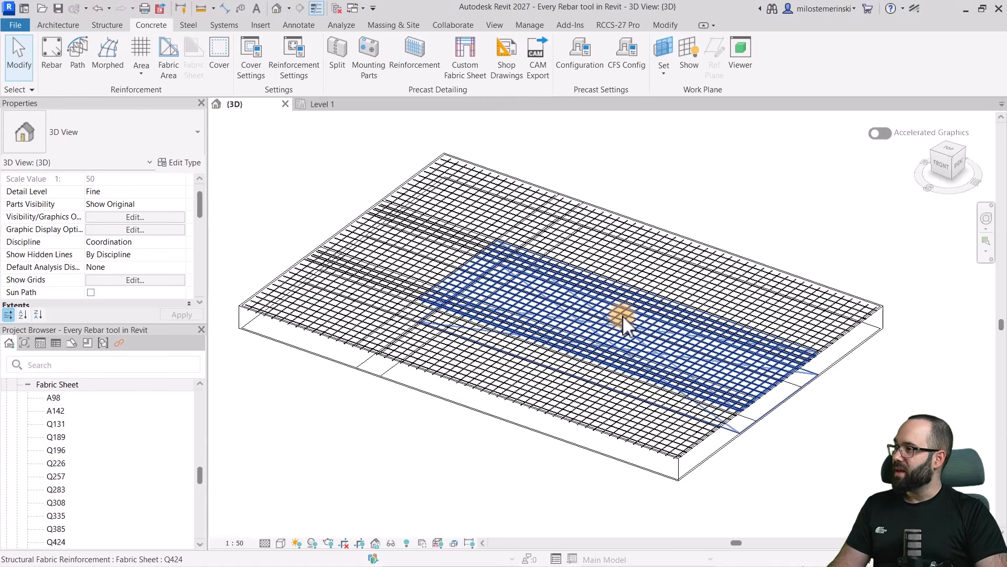